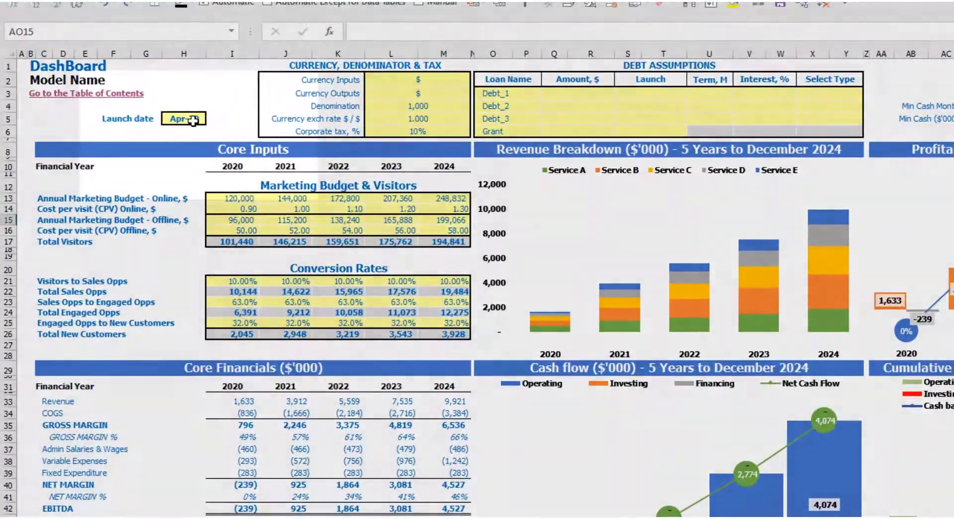
Step: Set the business launch date to May-20
click(137, 121)
click(213, 119)
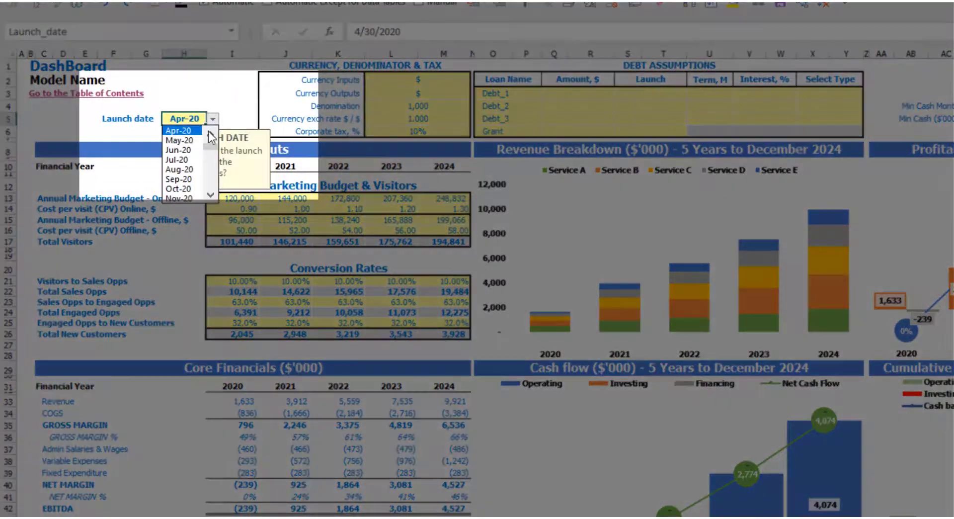
click(191, 142)
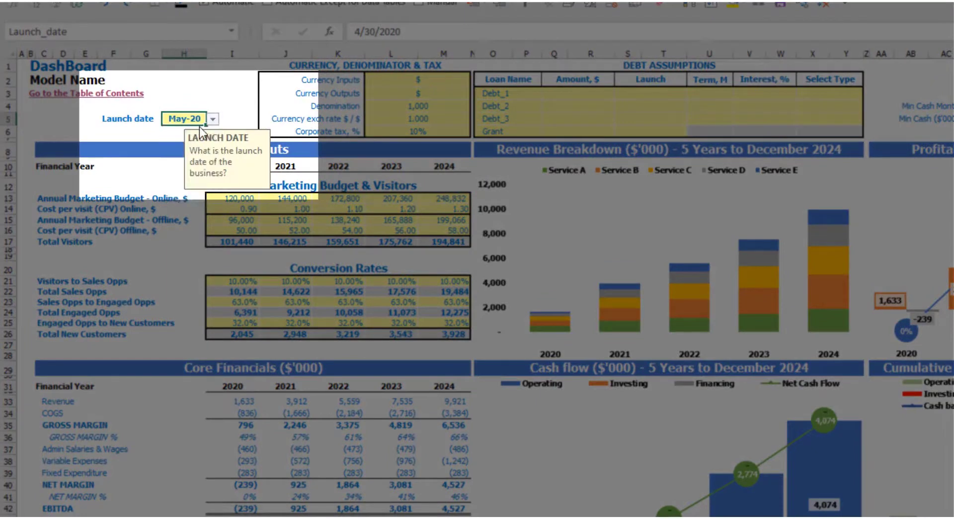
click(204, 84)
click(191, 119)
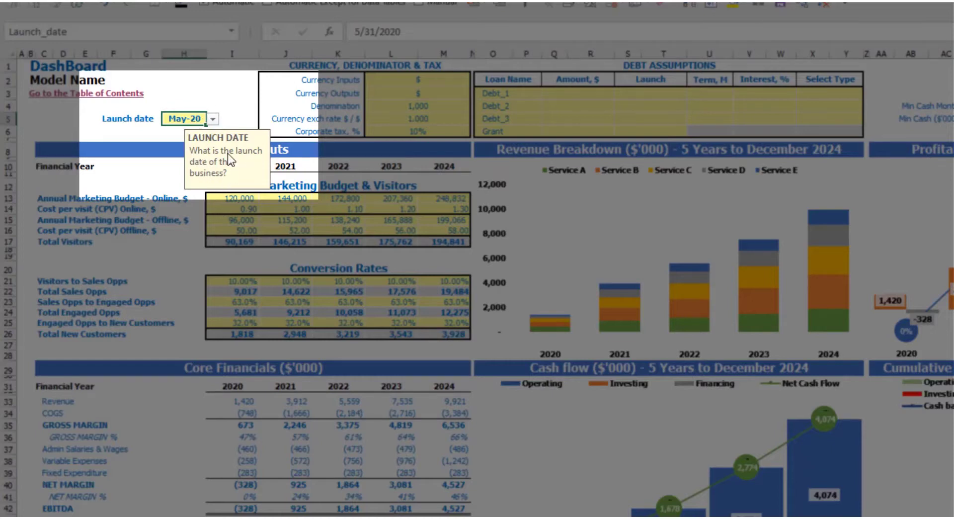
click(125, 133)
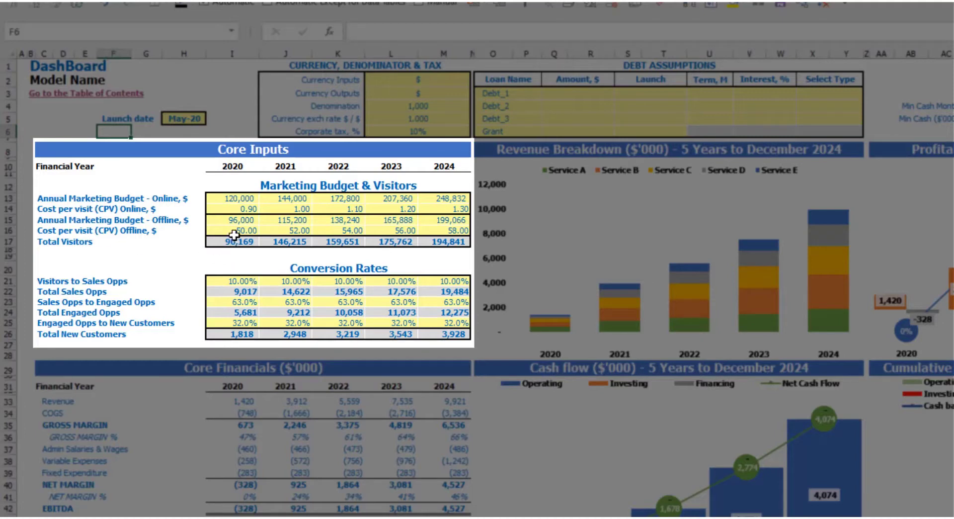
Step: Try clearing the offline marketing budget and offline cost per visit for 2020 to 2024, and undo the deletion
drag(231, 230, 448, 219)
key(Delete)
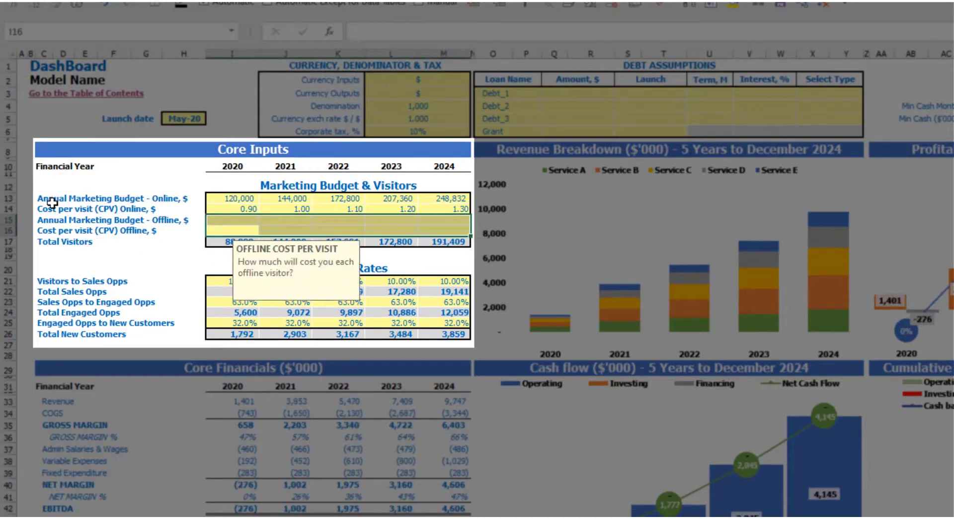
key(ctrl+z)
click(171, 276)
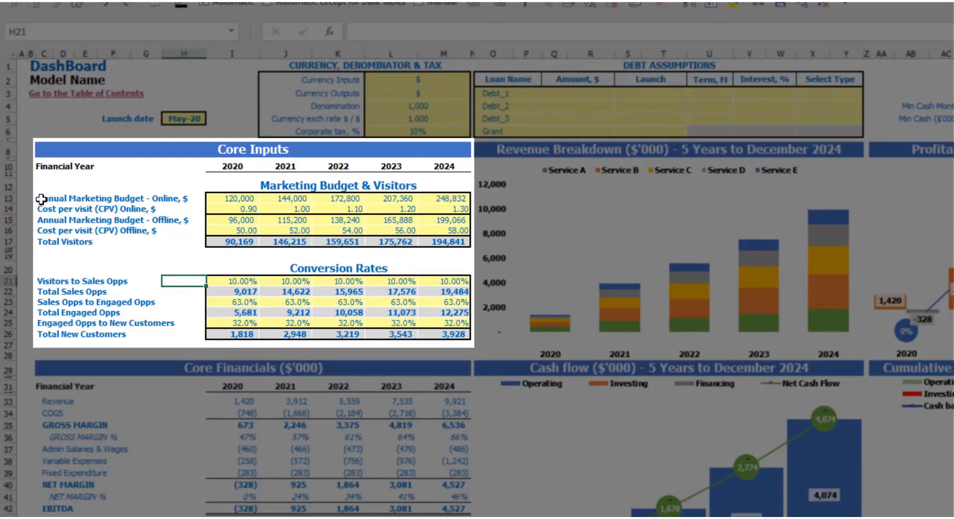
Step: Set the online marketing budget to 100,000 for 2020 and to the formula =I13+20000 for 2021
click(234, 201)
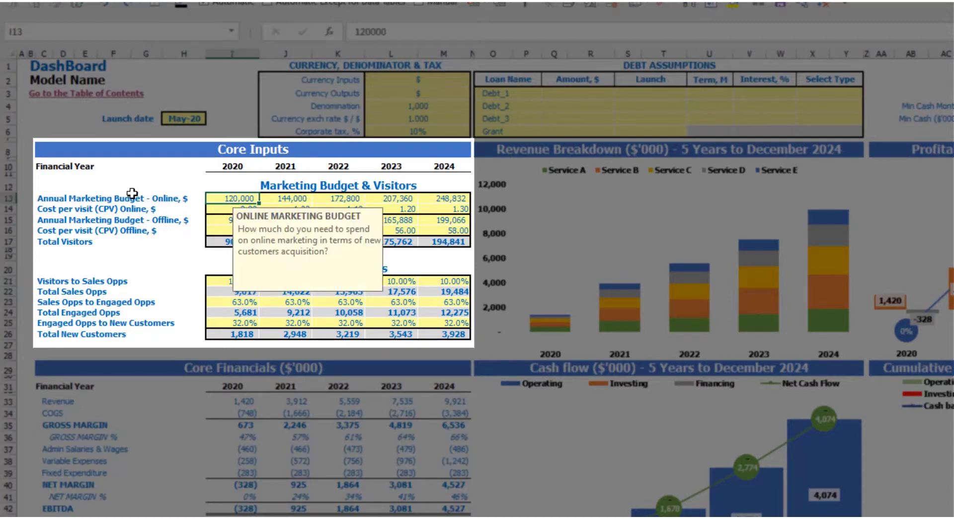
text(10)
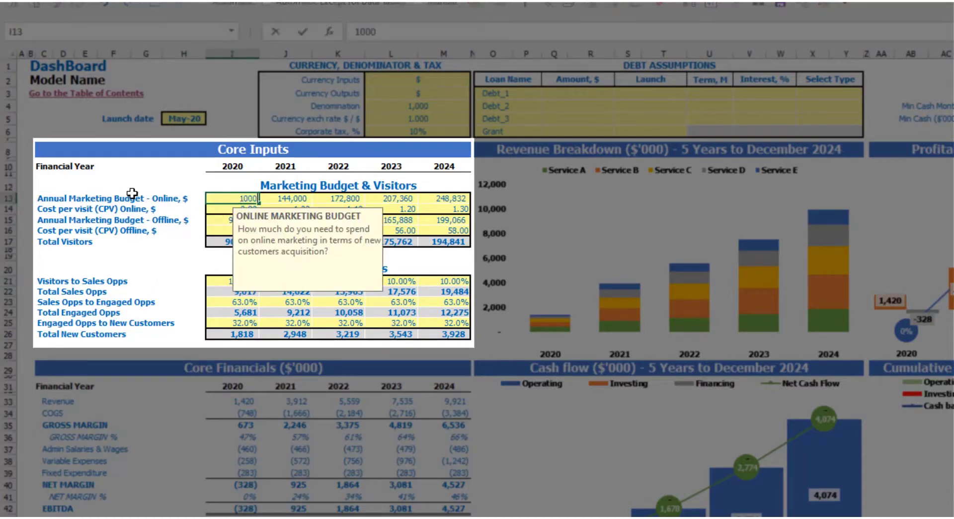
text(0,000)
key(Tab)
text(=)
key(Left)
text(+20000)
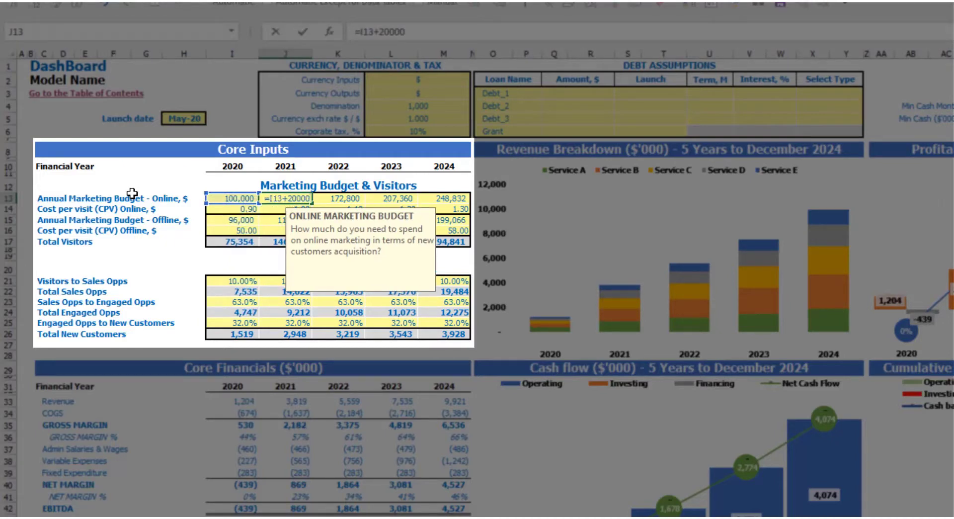
key(Return)
Step: Copy the 2021 online marketing budget formula to 2022, 2023 and 2024
key(Up)
key(ctrl+c)
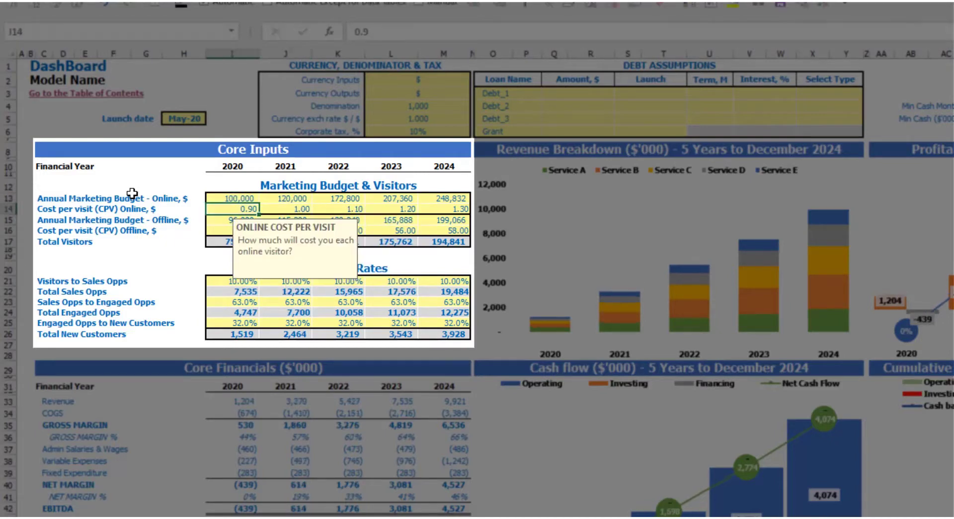
key(Right)
key(shift+Right)
key(shift+Right)
key(ctrl+v)
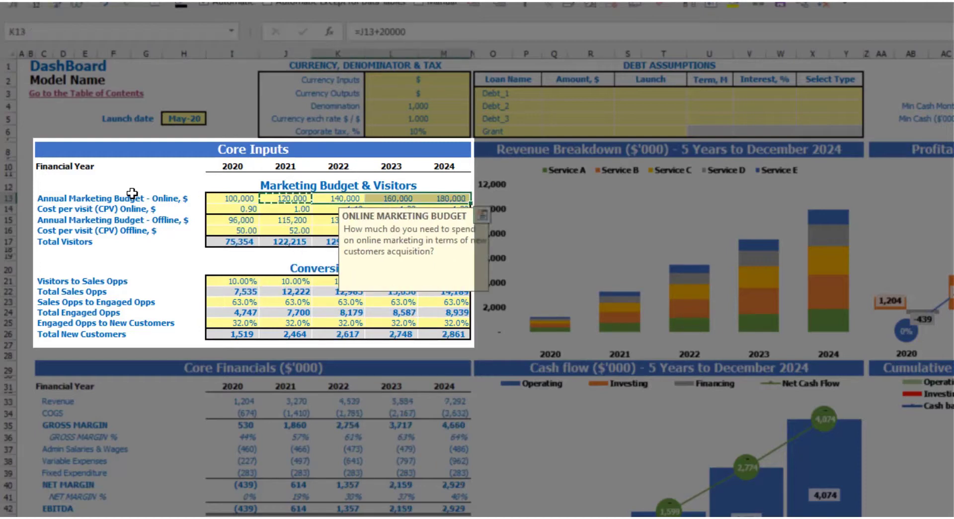
click(128, 187)
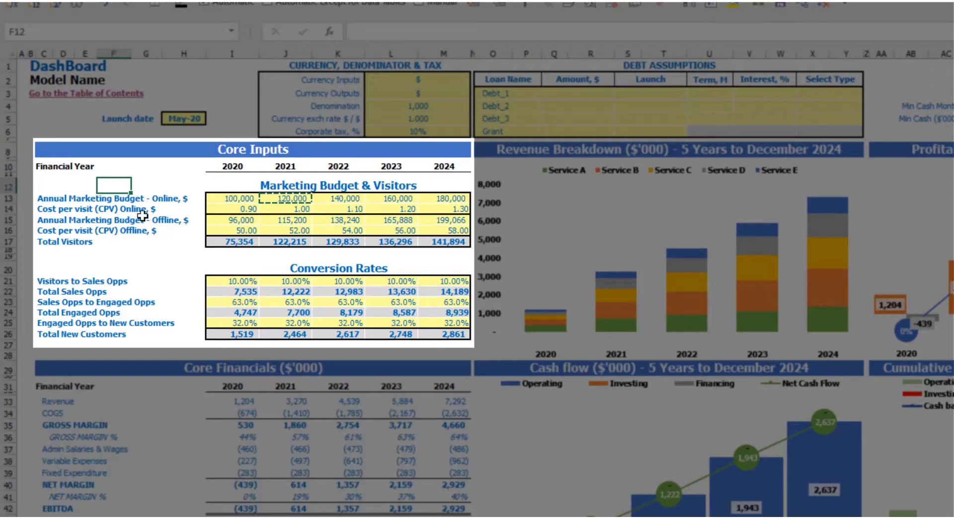
Step: Set the online cost per visit for 2020 to 2024 to 1.00, 1.20, 1.40, 1.60 and 1.80
click(220, 209)
text(1)
key(Tab)
text(1.2)
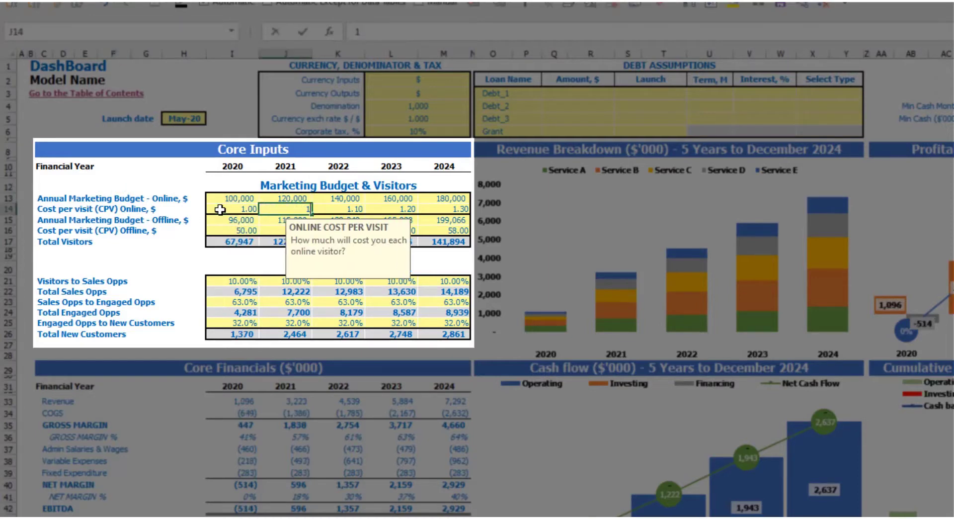
key(Return)
key(Tab)
text(1.4)
key(Tab)
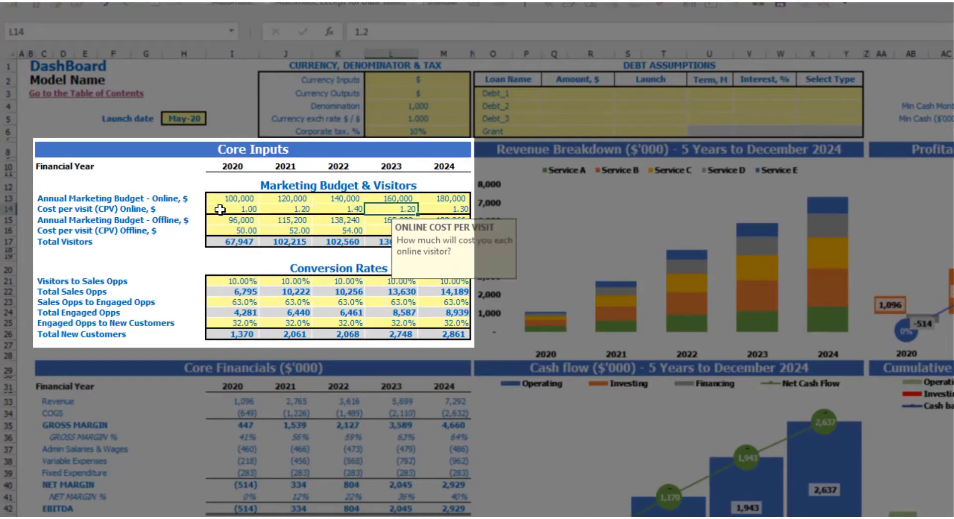
text(1.26)
key(Tab)
text(1.)
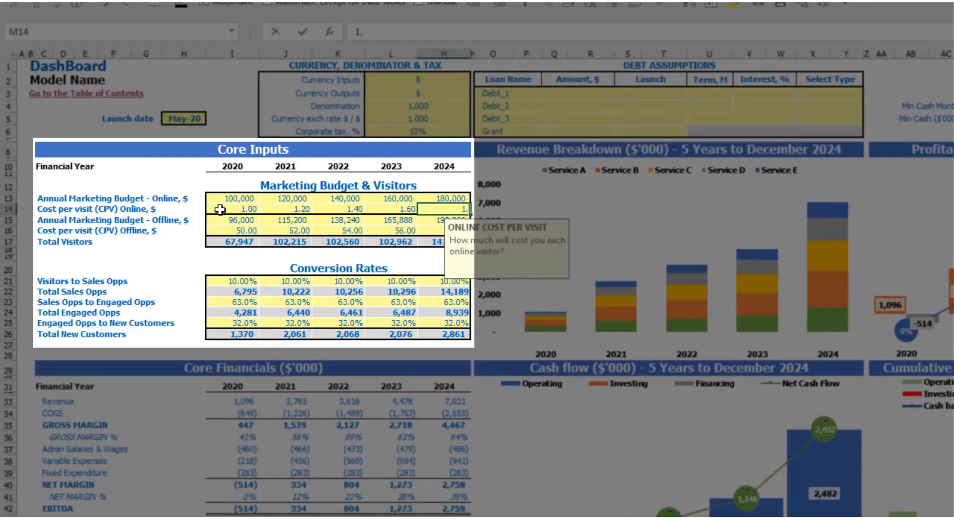
key(Return)
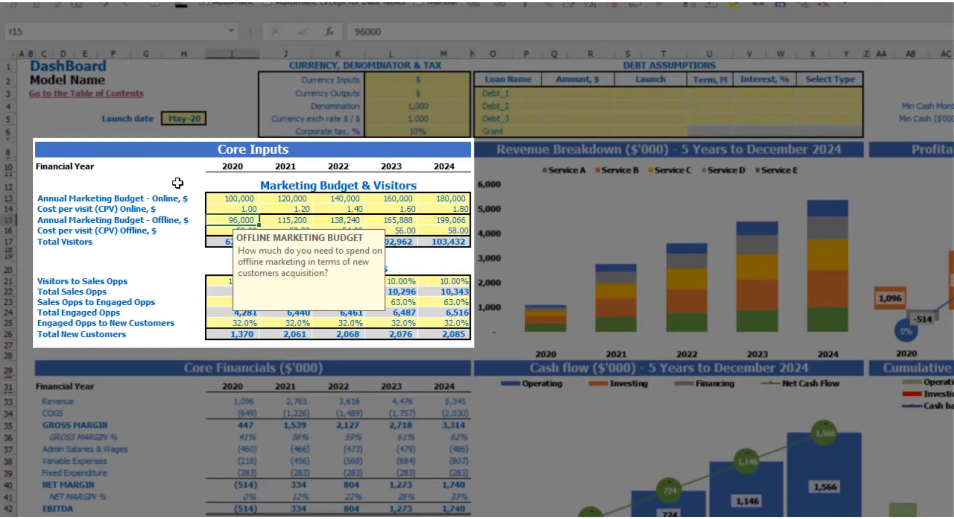
click(178, 183)
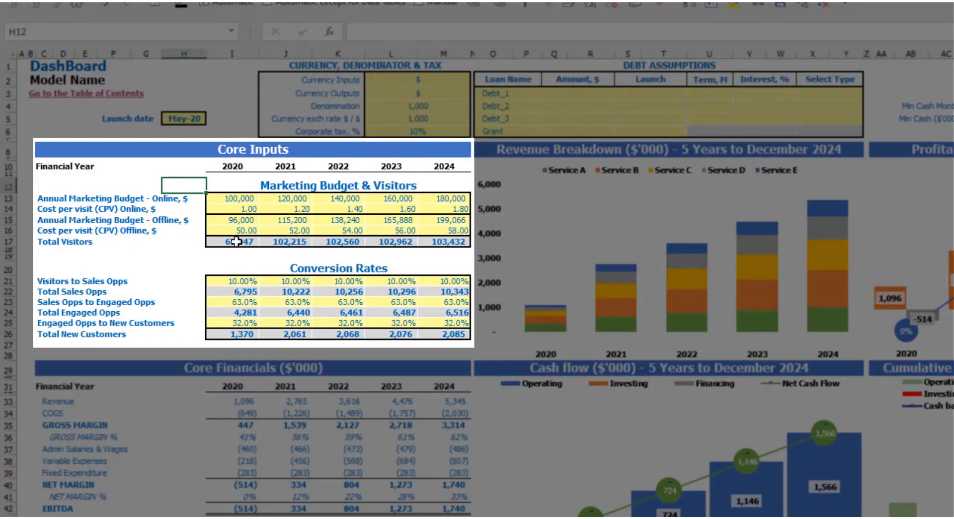
Step: Review the Total Visitors row for all five years and the sales funnel stages under Conversion Rates
drag(236, 242, 437, 243)
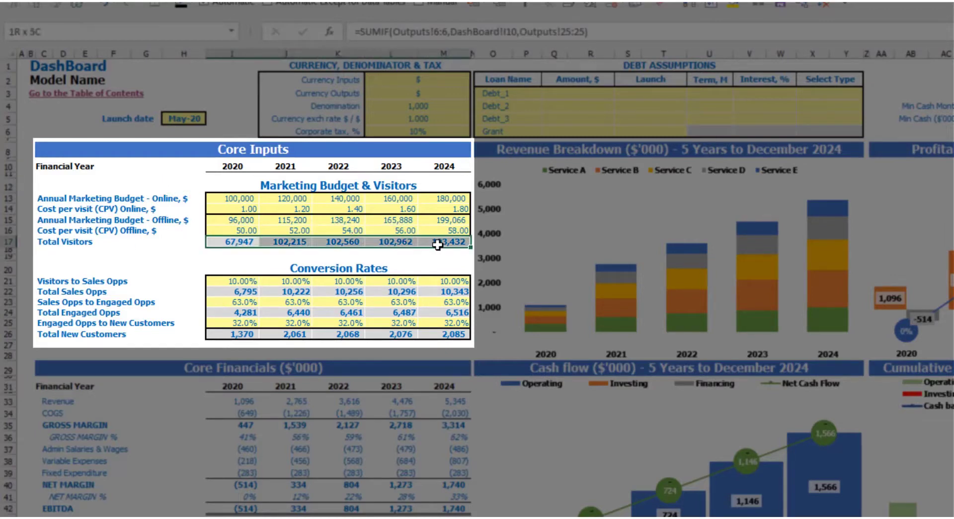
click(186, 251)
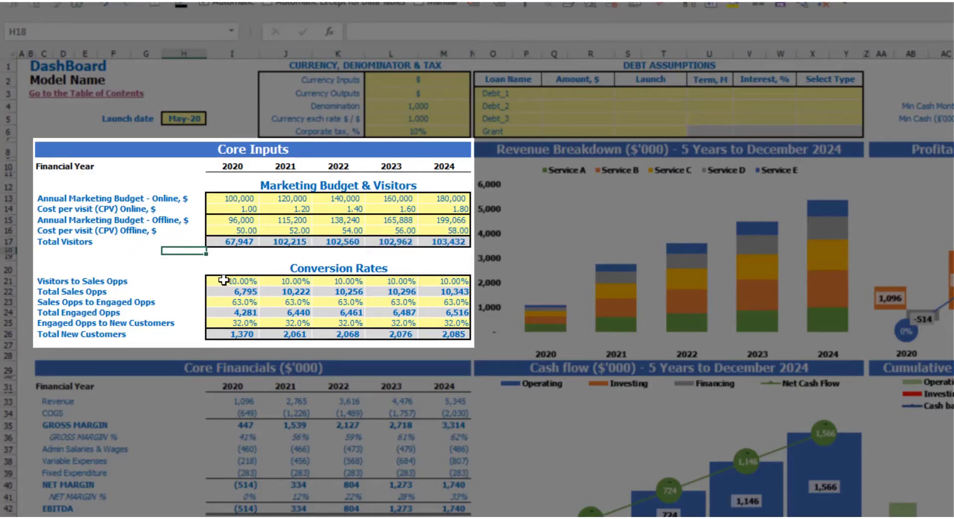
click(43, 281)
click(46, 303)
click(48, 313)
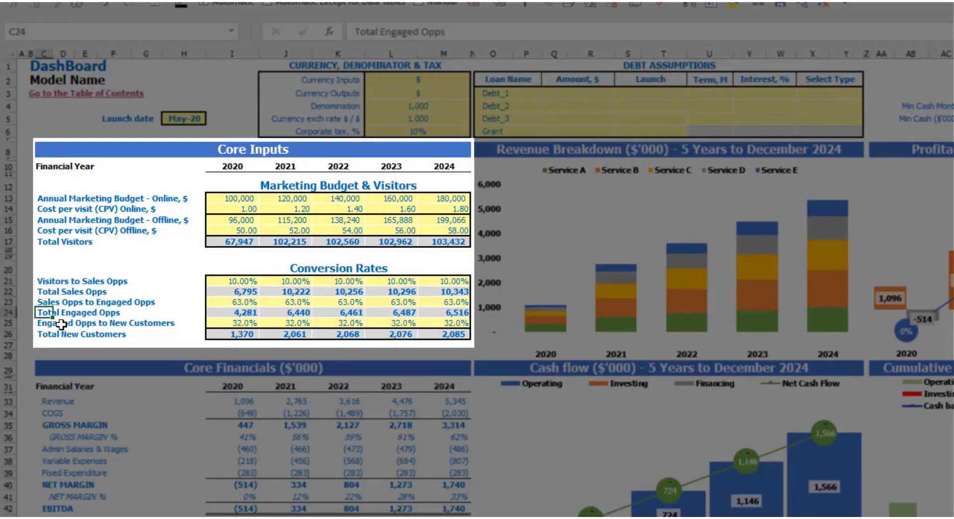
click(40, 282)
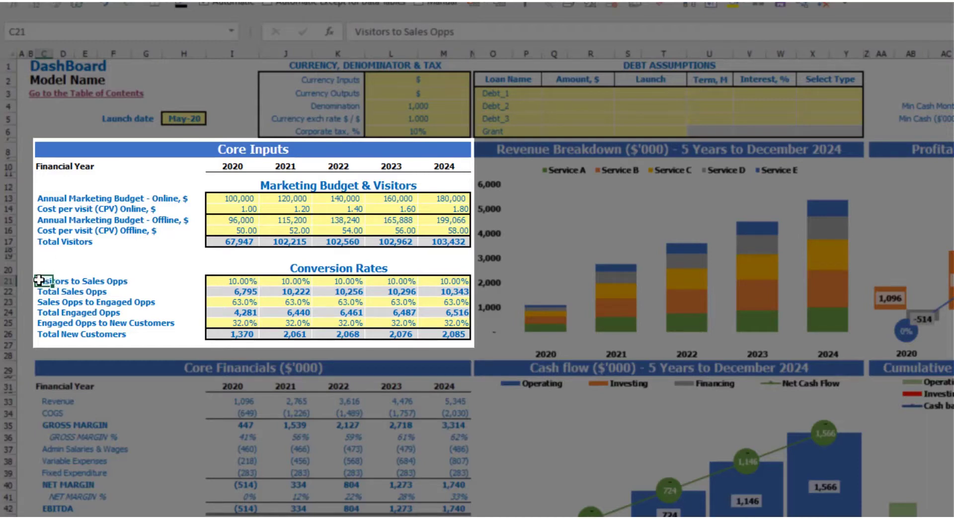
Step: Set the Visitors to Sales Opps rates for 2020 to 2024 to 50%, 52%, 54%, 56% and 58%
click(229, 281)
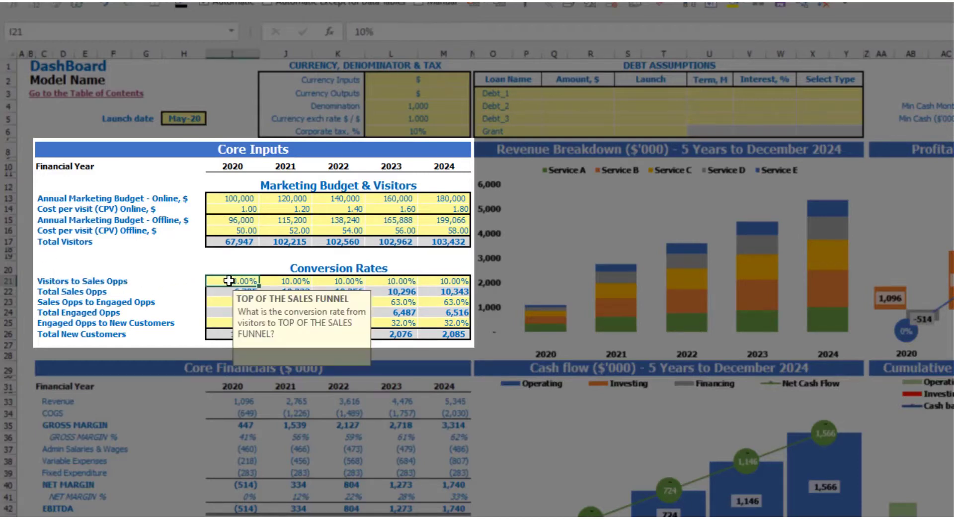
text(50)
key(Tab)
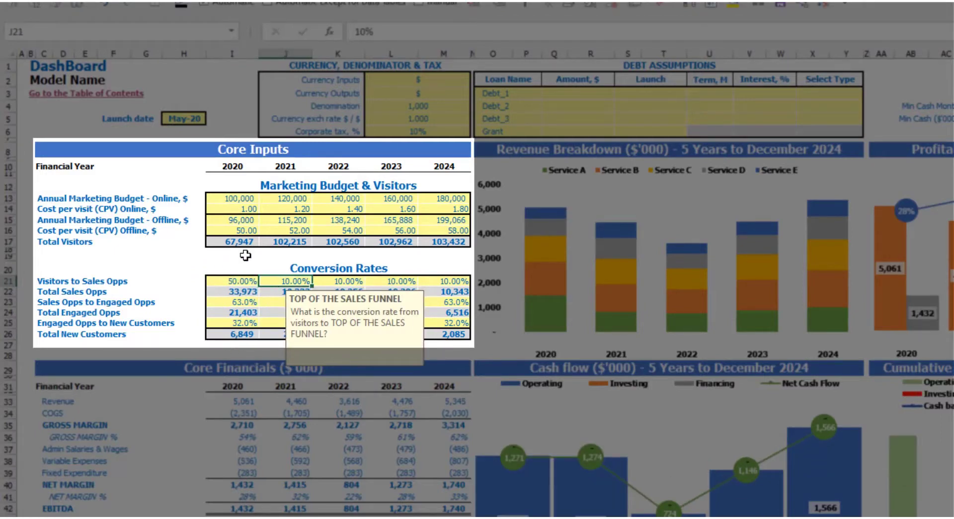
text(52)
key(Tab)
text(54)
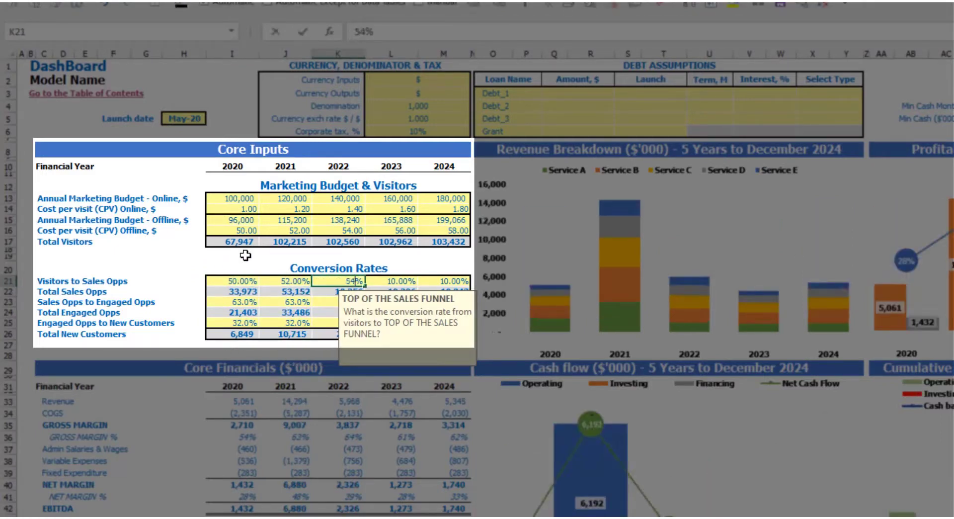
key(Tab)
text(56)
key(Tab)
text(58)
key(Tab)
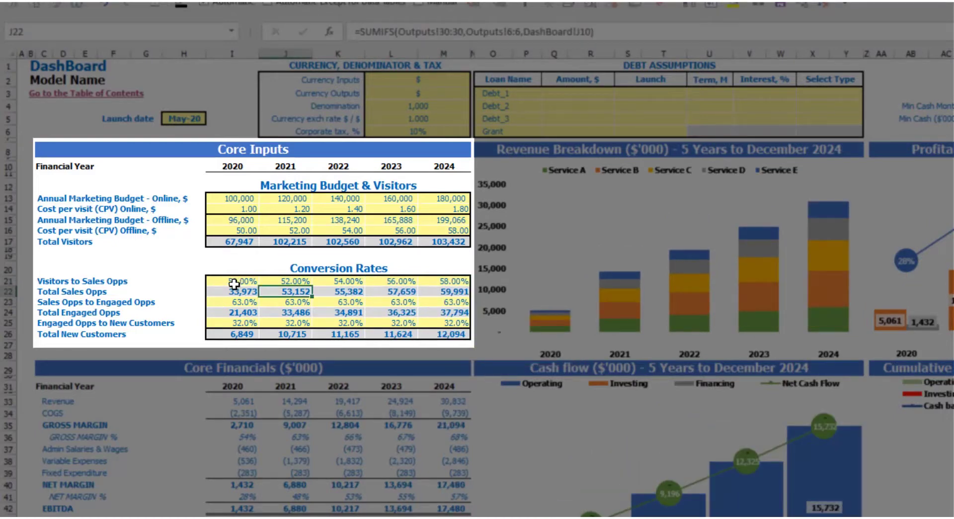
click(239, 242)
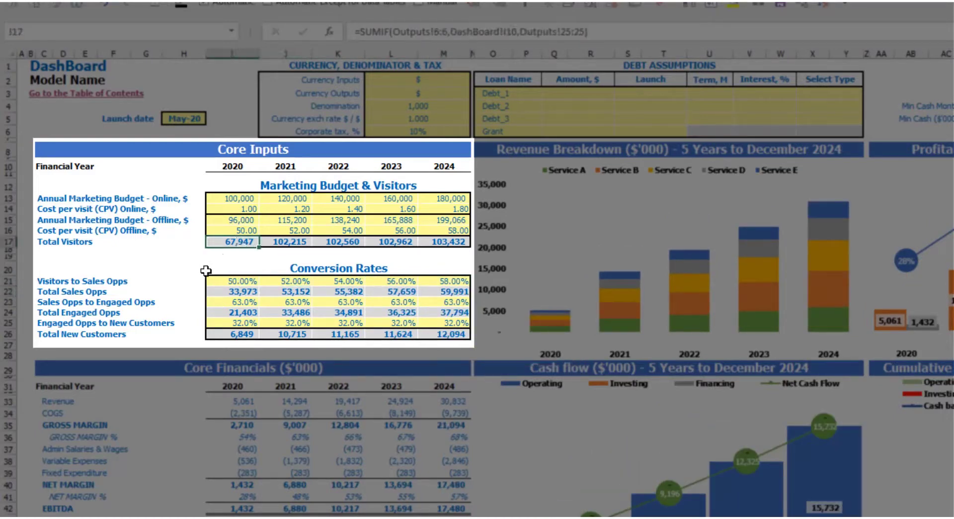
click(243, 294)
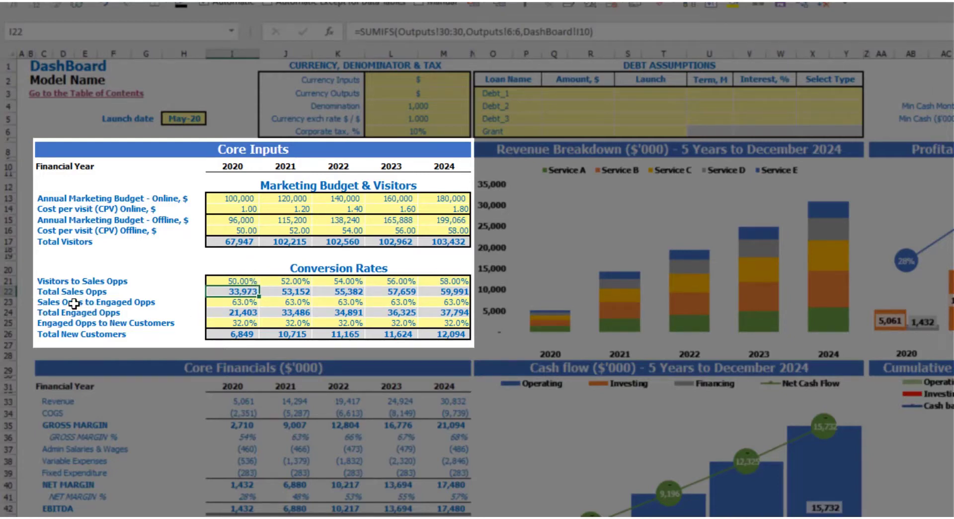
Step: Set the Sales Opps to Engaged Opps rate to 20% for 2020 and copy it to 2021 through 2024
click(213, 301)
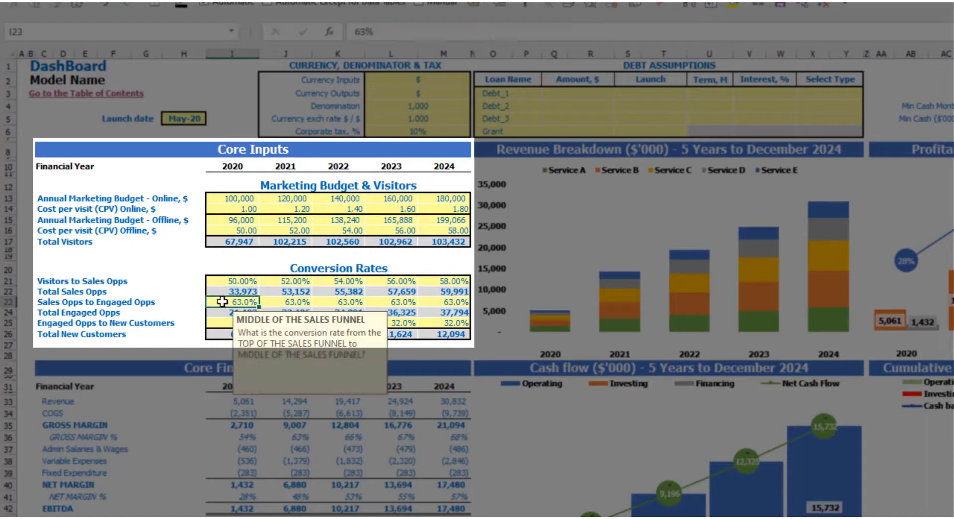
text(20)
key(Return)
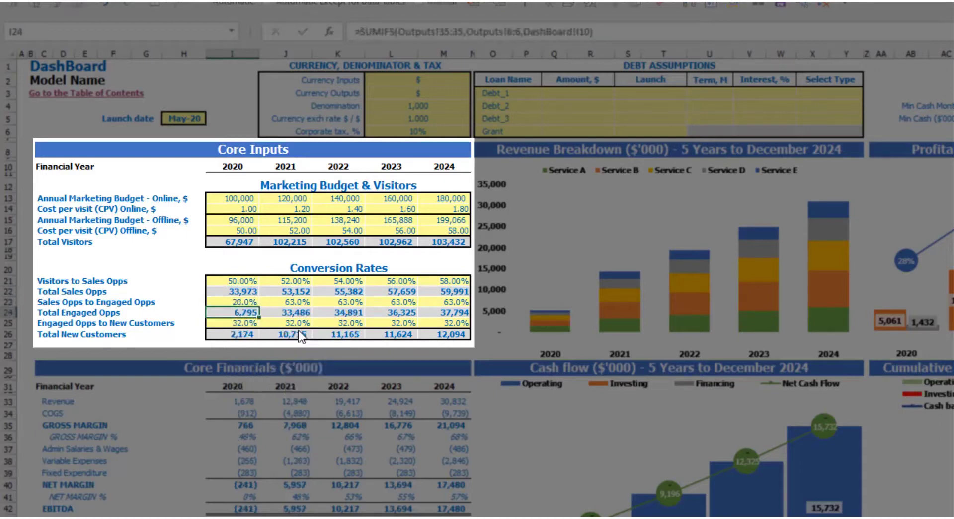
key(Up)
key(ctrl+c)
key(Right)
key(shift+Right)
key(shift+Right)
key(shift+Right)
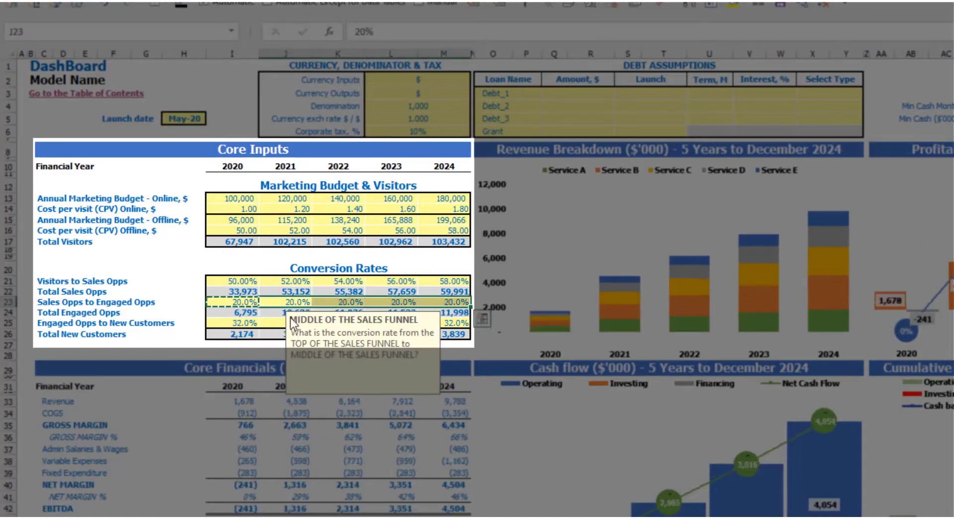
key(ctrl+v)
click(232, 301)
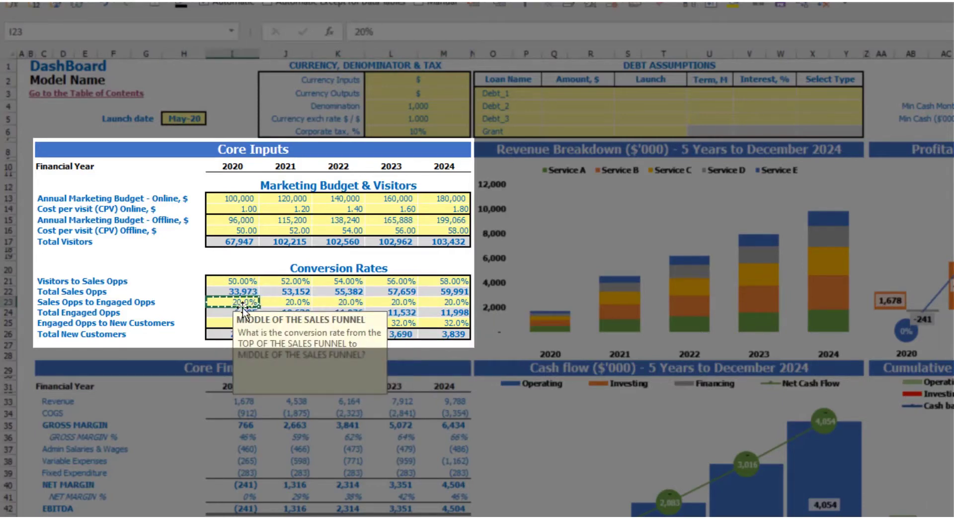
click(183, 272)
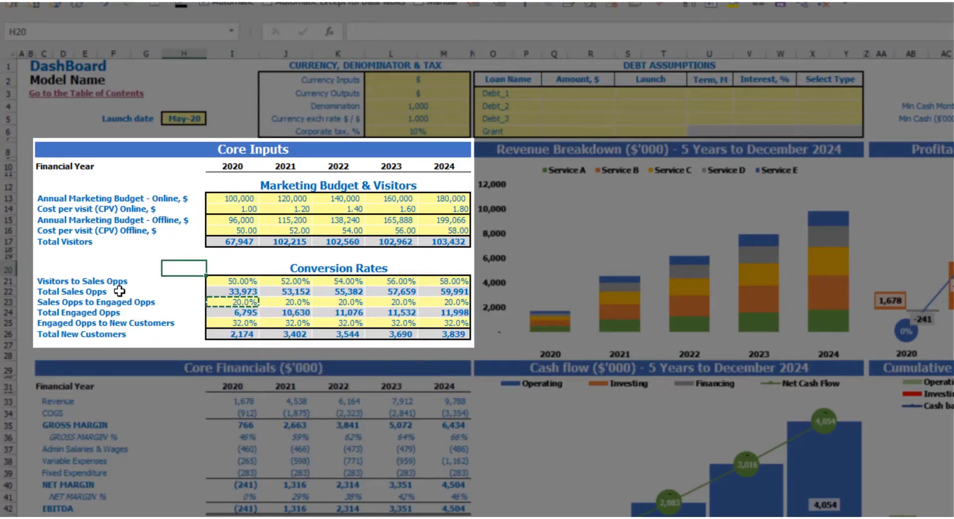
Step: Check the Total Engaged Opps figure for each year from 2020 to 2024
click(229, 313)
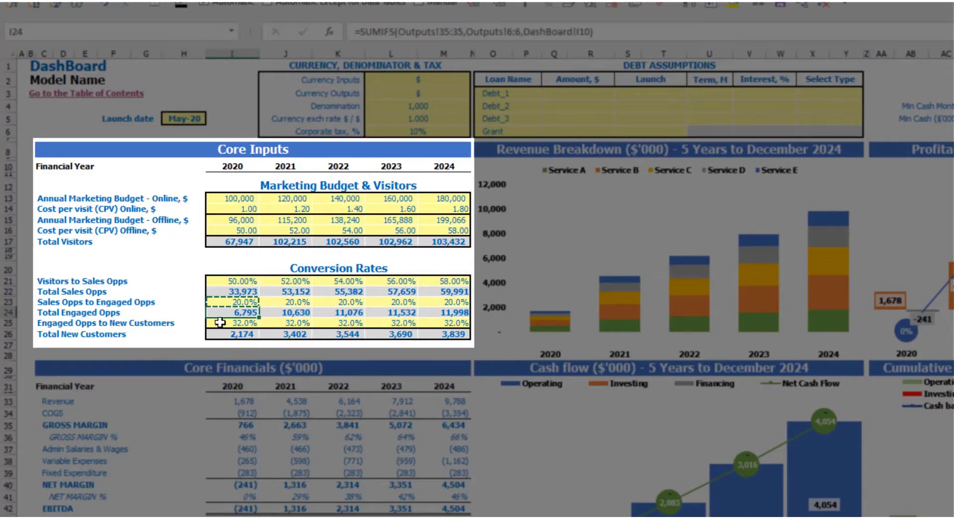
click(299, 313)
click(340, 311)
click(412, 314)
click(436, 312)
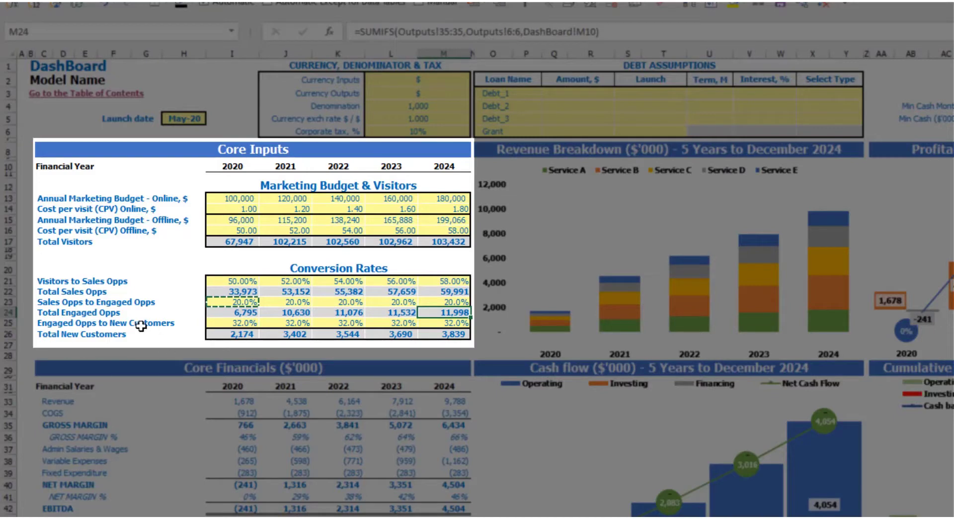
Step: Set the 2020 Engaged Opps to New Customers rate to 10%
click(230, 324)
text(10)
key(Return)
key(Right)
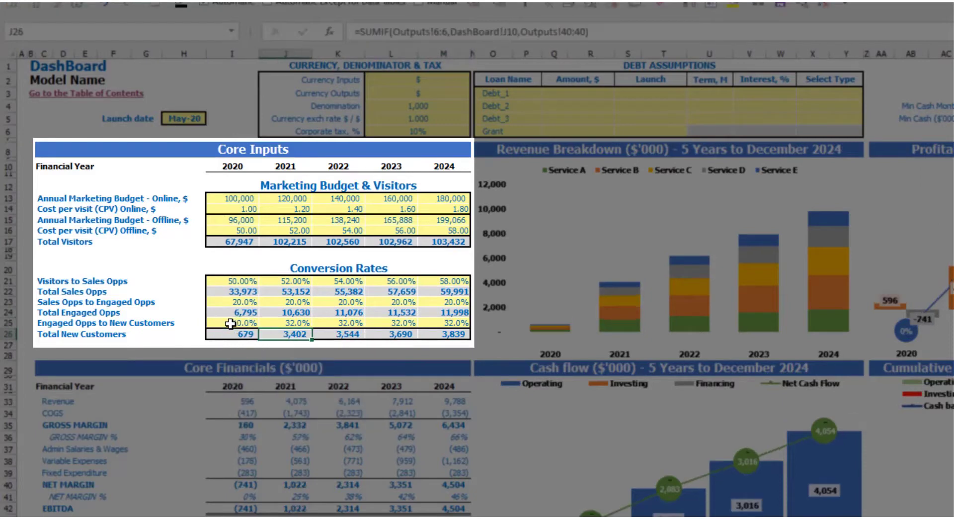
Step: Set the Engaged Opps to New Customers rates for 2021 to 2024 to 11%, 12%, 13% and 14%, and check the 2020 funnel totals
key(Up)
text(11)
key(Tab)
text(12)
key(Tab)
text(13)
key(Tab)
text(14)
key(Return)
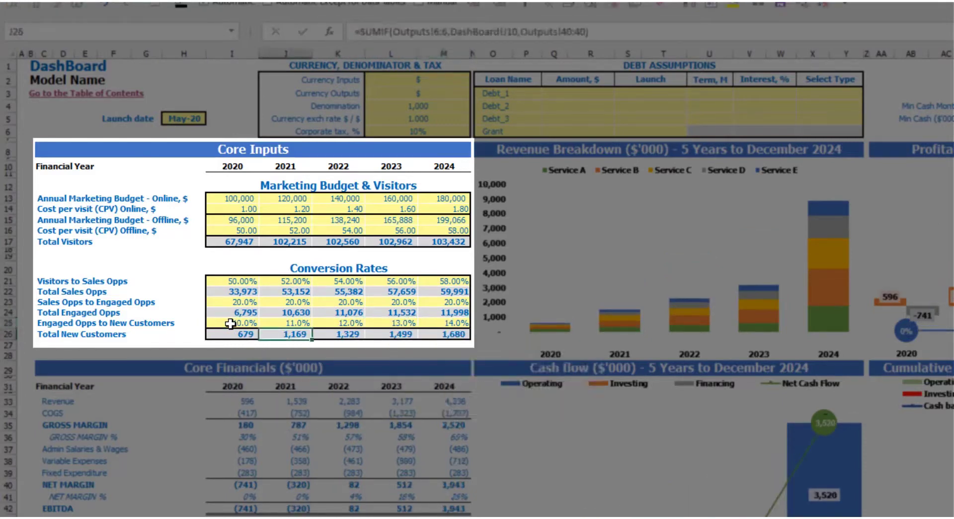
click(248, 312)
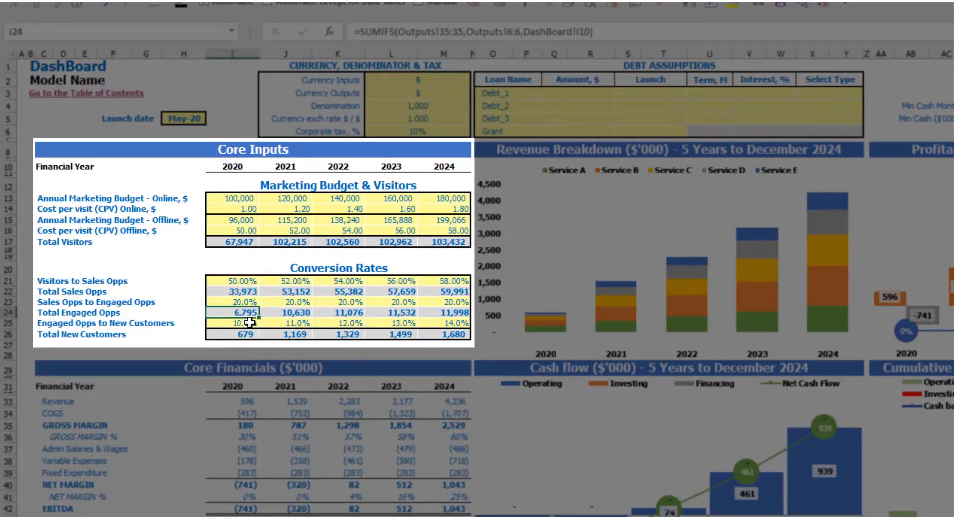
click(241, 338)
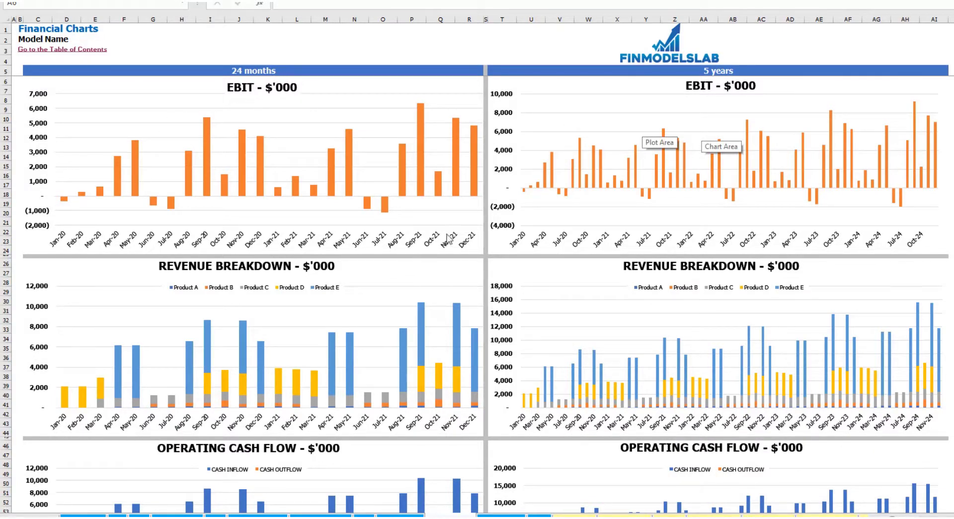
Step: Look through the 24-month and 5-year EBIT, revenue breakdown, operating cash flow and cash balance charts on the Financial Charts sheet
click(14, 81)
click(14, 174)
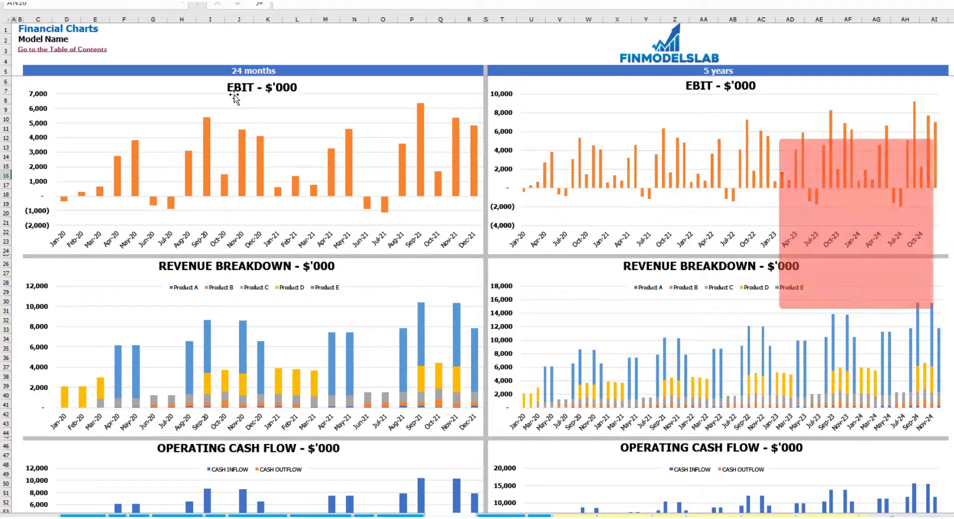
scroll(313, 240, down, 3)
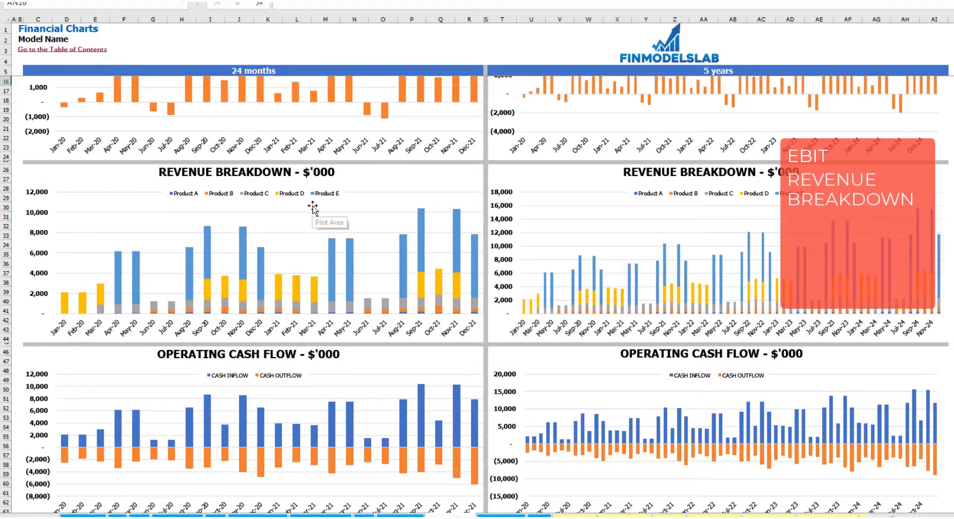
scroll(313, 209, down, 10)
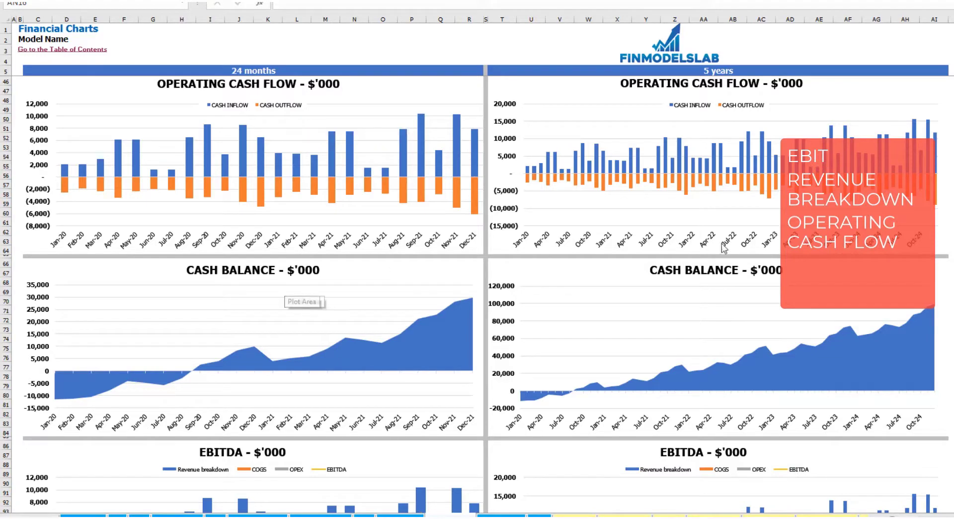
scroll(294, 296, down, 4)
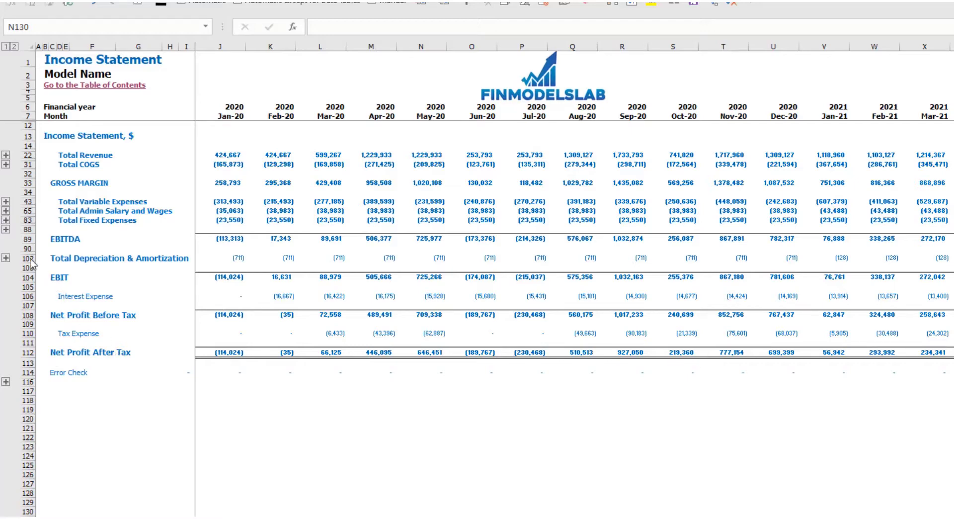
Step: Expand the Fixed Expenses, Variable Expenses and Revenue row groups in the Income Statement
click(6, 220)
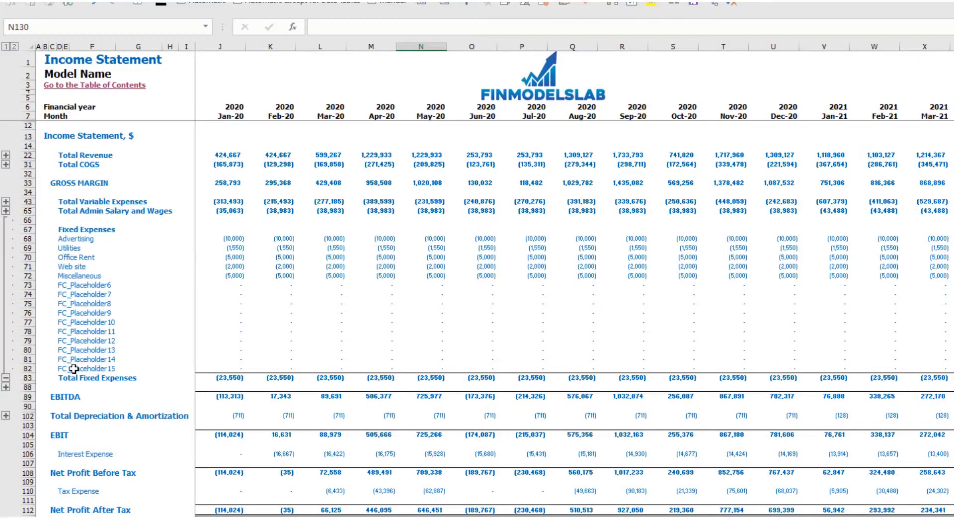
click(6, 202)
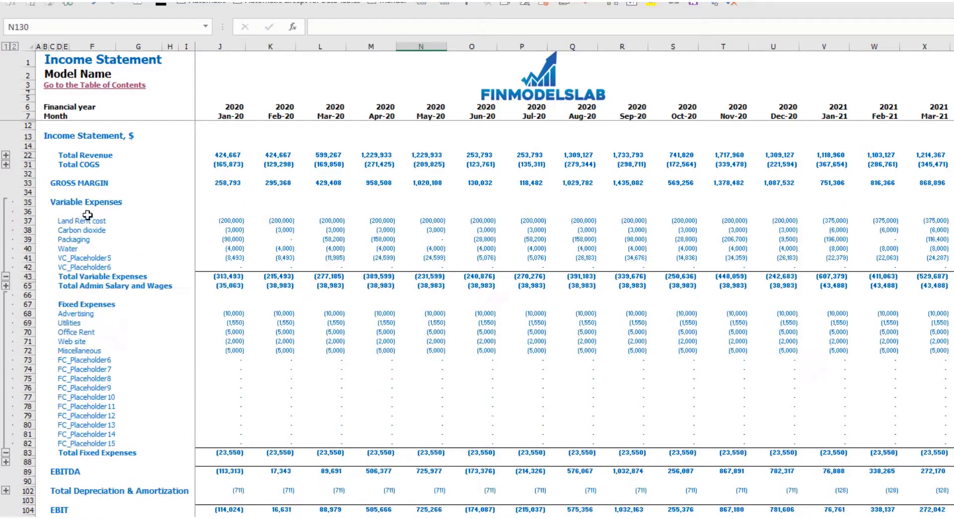
click(7, 155)
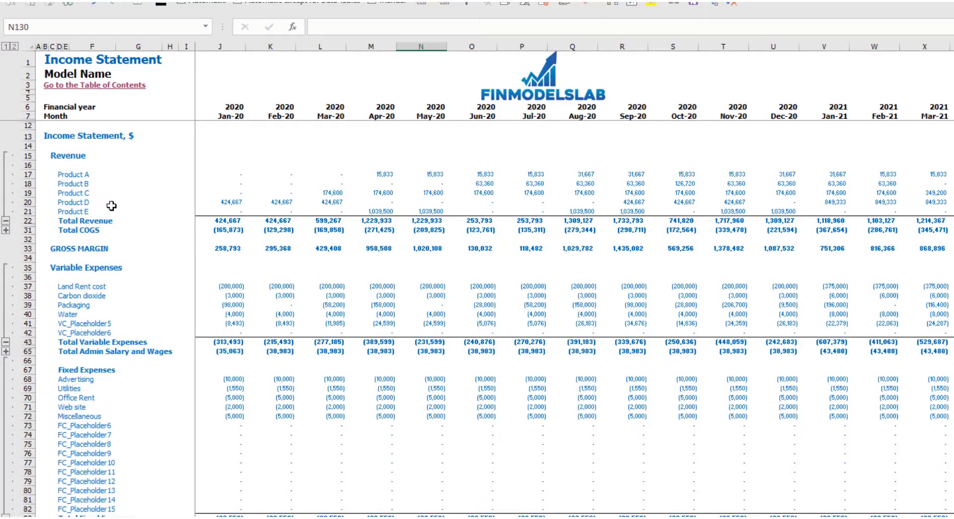
Step: Review the Cash Flow Statement, its indirect-method version and the Balance Sheet
key(ctrl+Page_Down)
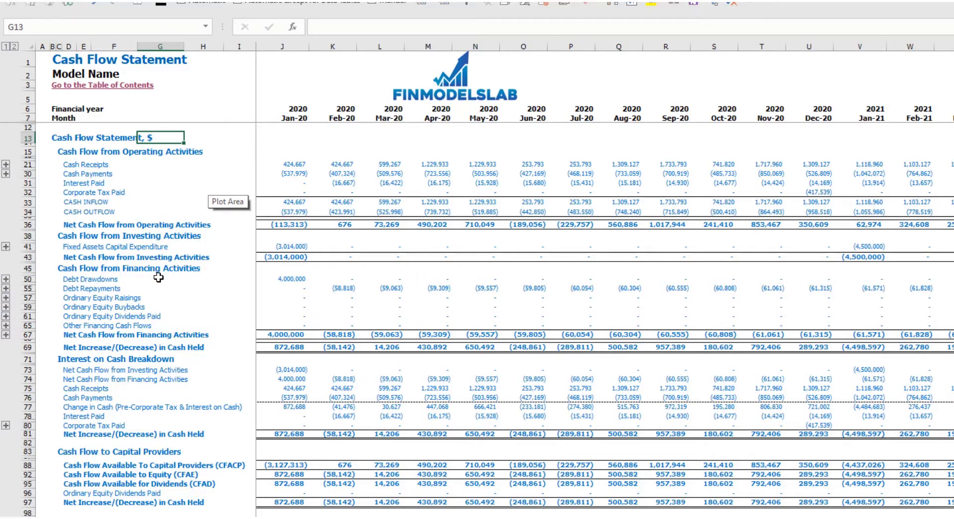
key(ctrl+Page_Down)
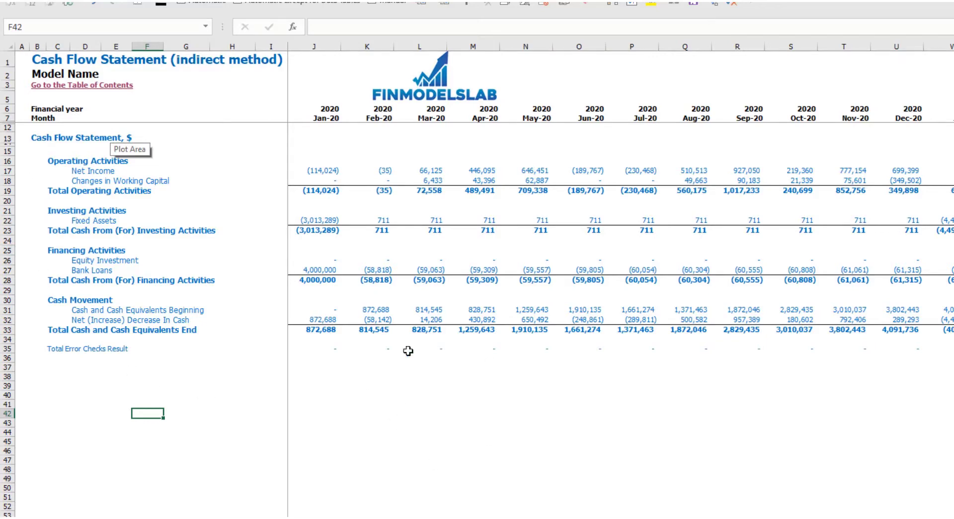
key(ctrl+Page_Up)
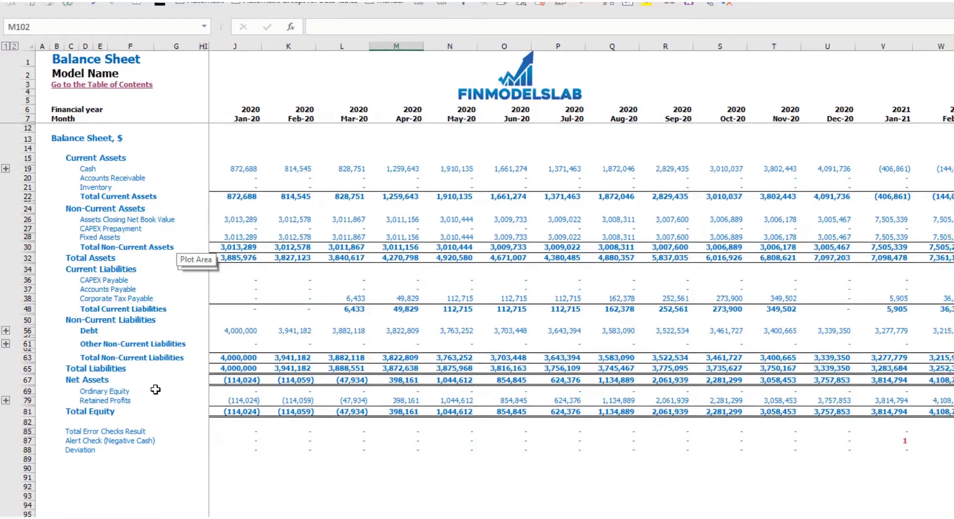
Step: Set the detailed year to 2022 on the Financial Statements Summary sheet
key(ctrl+Page_Up)
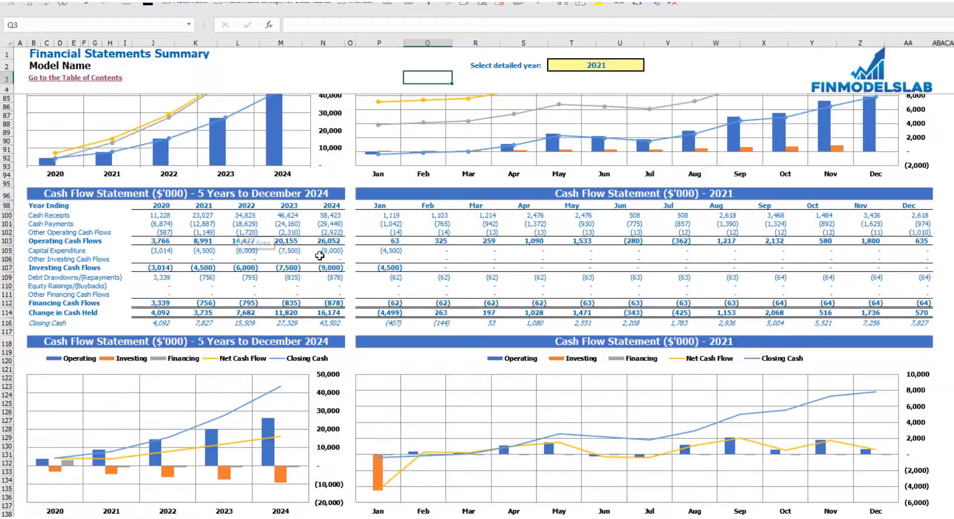
scroll(320, 255, up, 20)
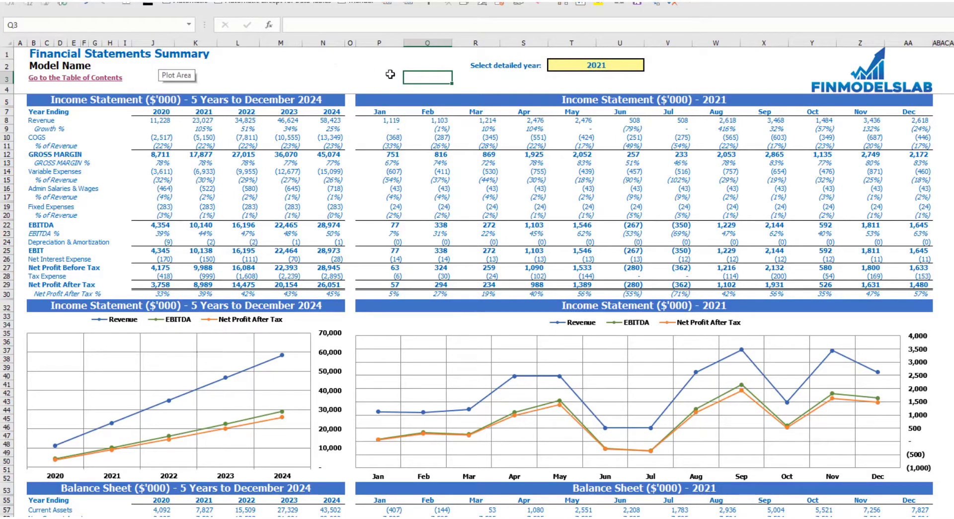
click(640, 66)
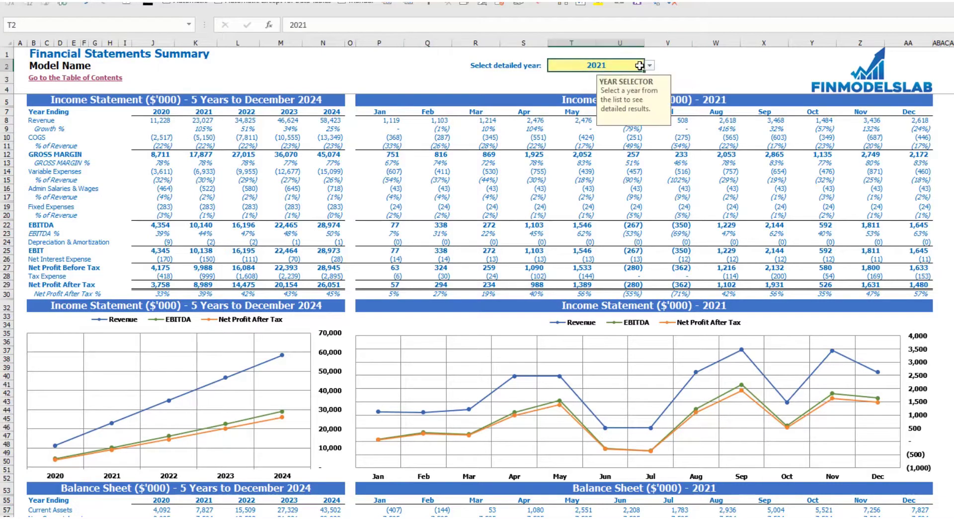
click(650, 66)
click(615, 97)
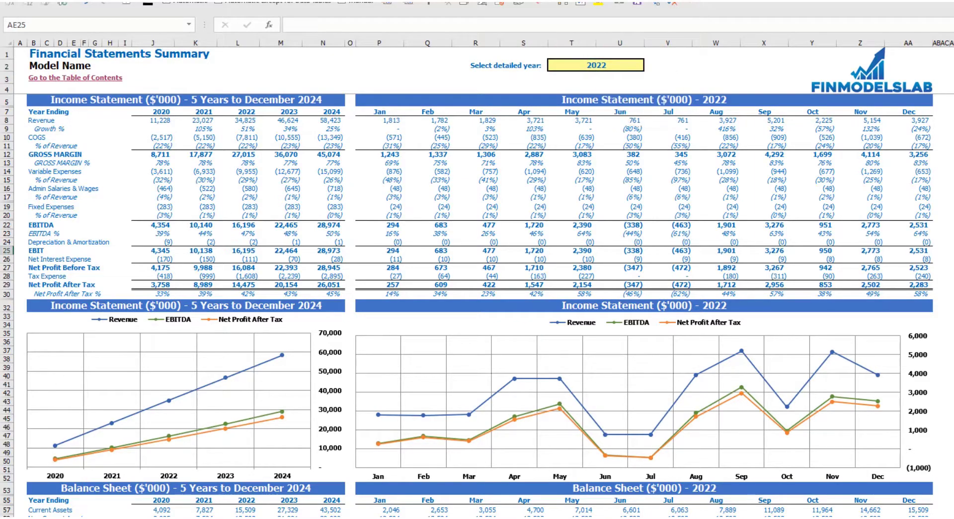
Step: Review the 5-year and 2022 balance sheet and cash flow tables and charts in the Financial Statements Summary
scroll(258, 384, down, 3)
scroll(259, 384, down, 7)
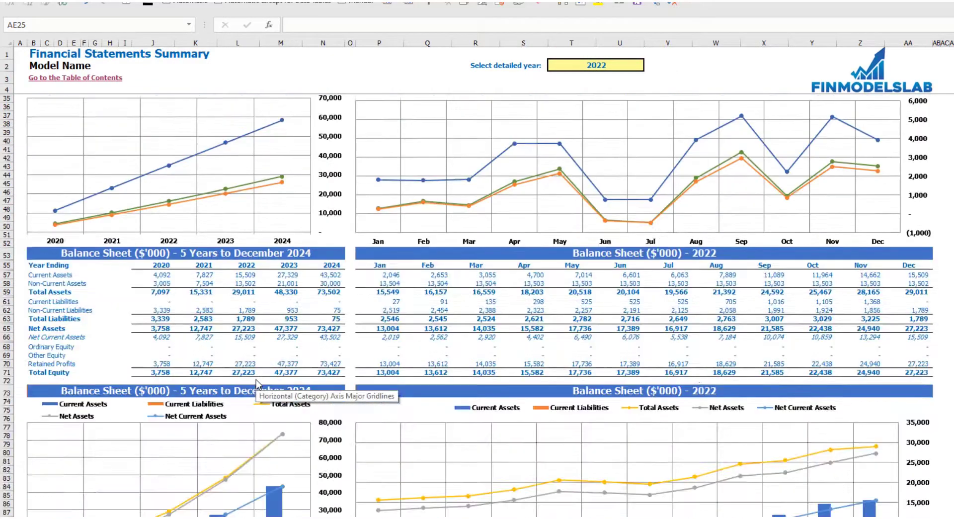
scroll(126, 276, down, 3)
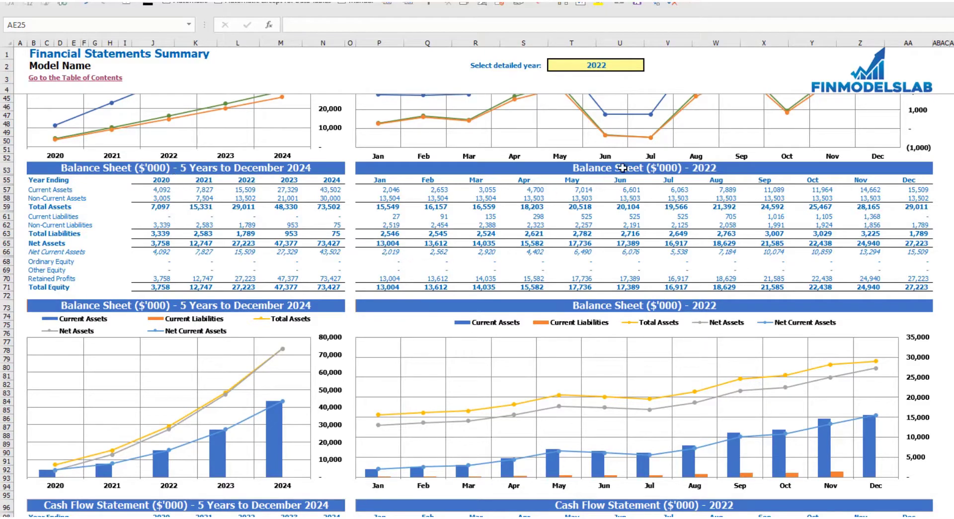
scroll(462, 293, down, 17)
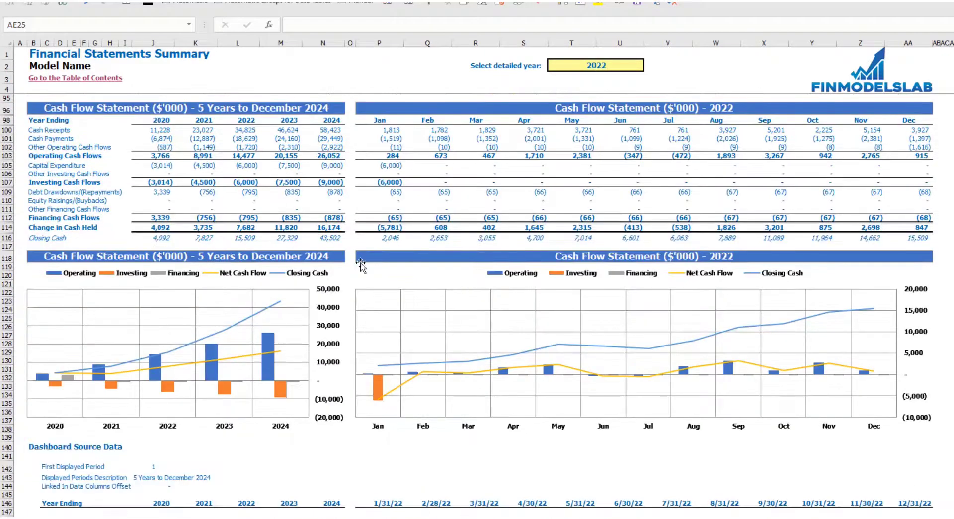
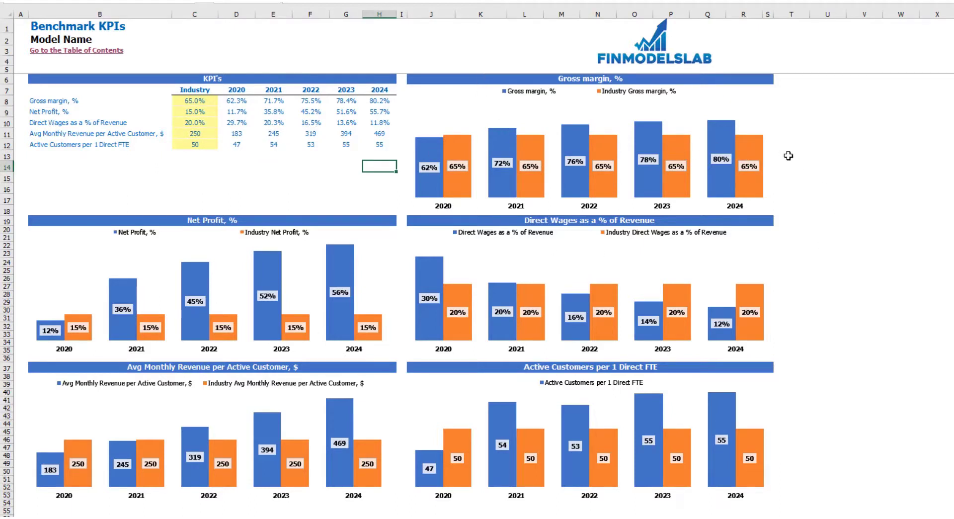
Step: Examine the 2020 to 2024 KPI values beside the industry benchmarks on the Benchmark KPIs sheet
drag(225, 101, 369, 147)
click(263, 183)
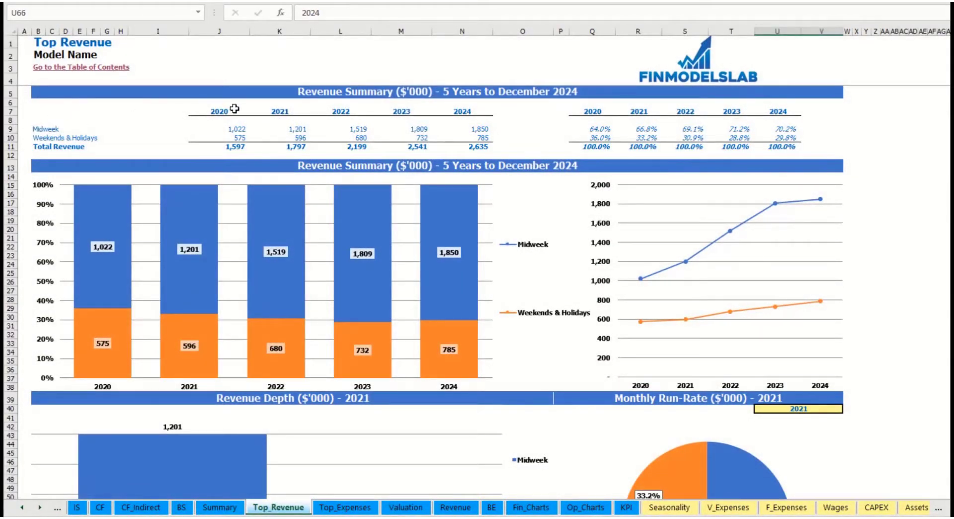
Step: Examine the revenue amounts and percentage shares for 2020 to 2024 in the Top Revenue sheet's Revenue Summary
drag(227, 127, 465, 147)
drag(596, 131, 782, 148)
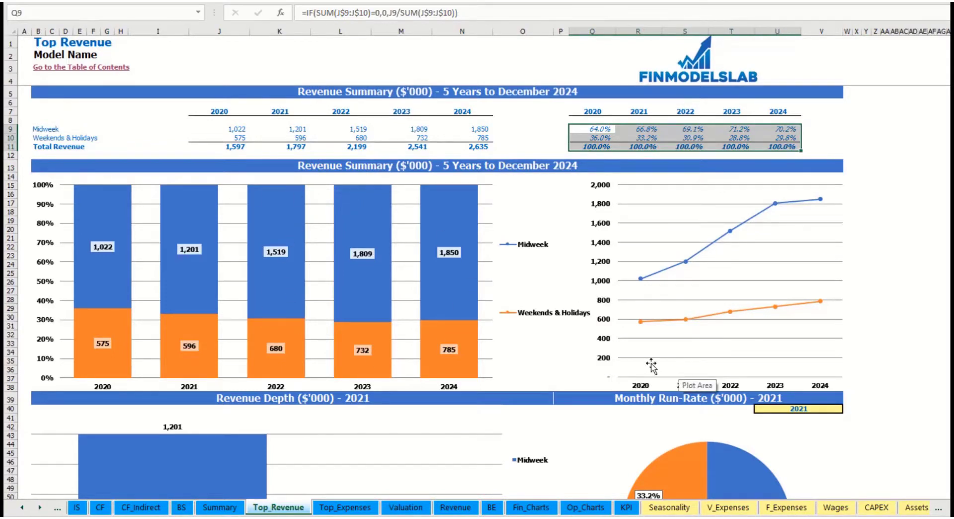
Step: Set the year for the Revenue Depth and Monthly Run-Rate charts on the Top Revenue sheet to 2022
scroll(703, 372, down, 7)
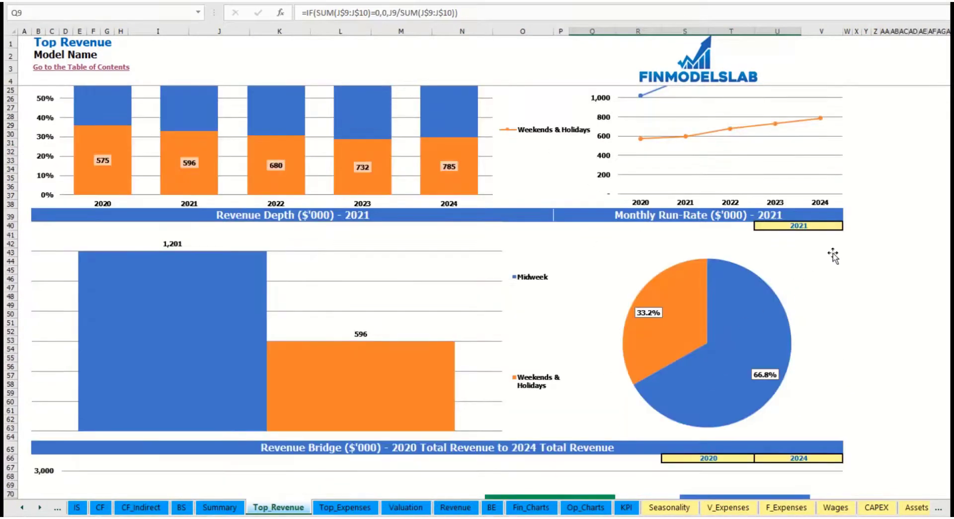
click(842, 226)
click(847, 226)
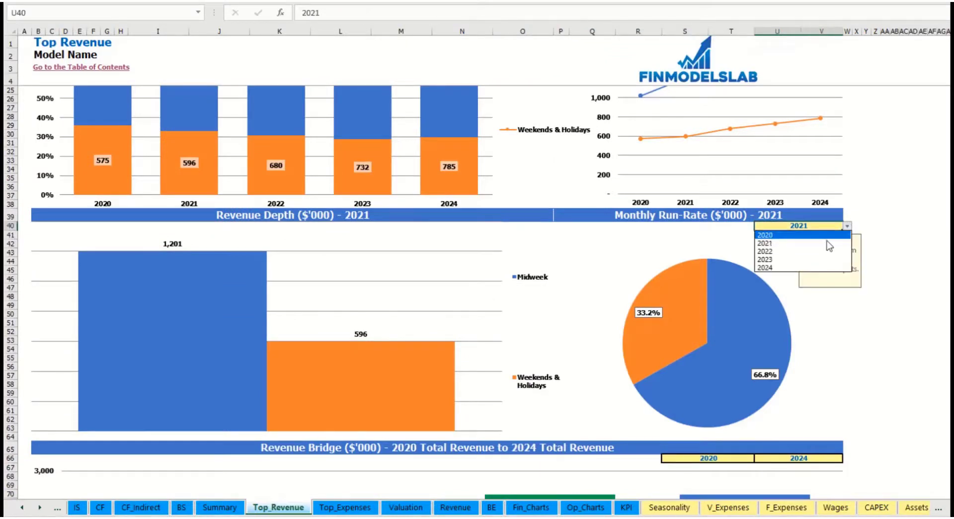
click(790, 248)
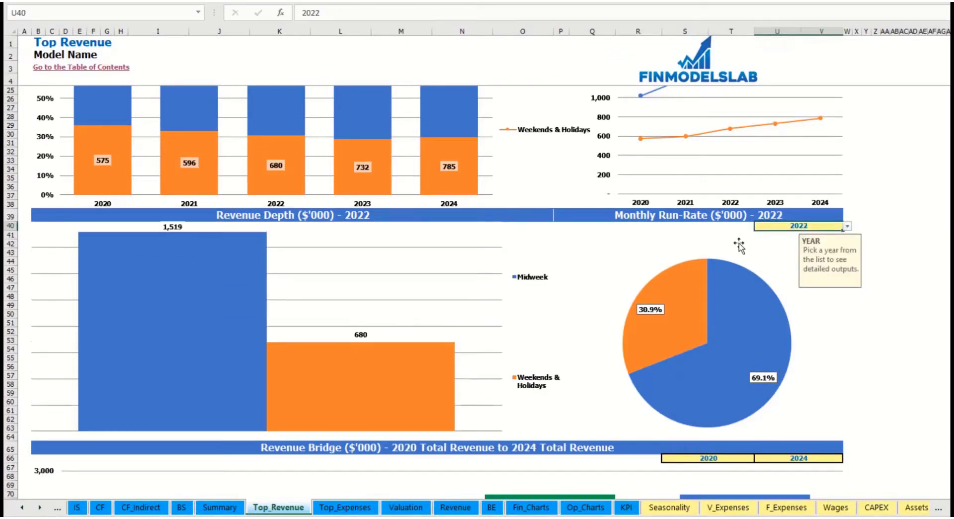
click(634, 217)
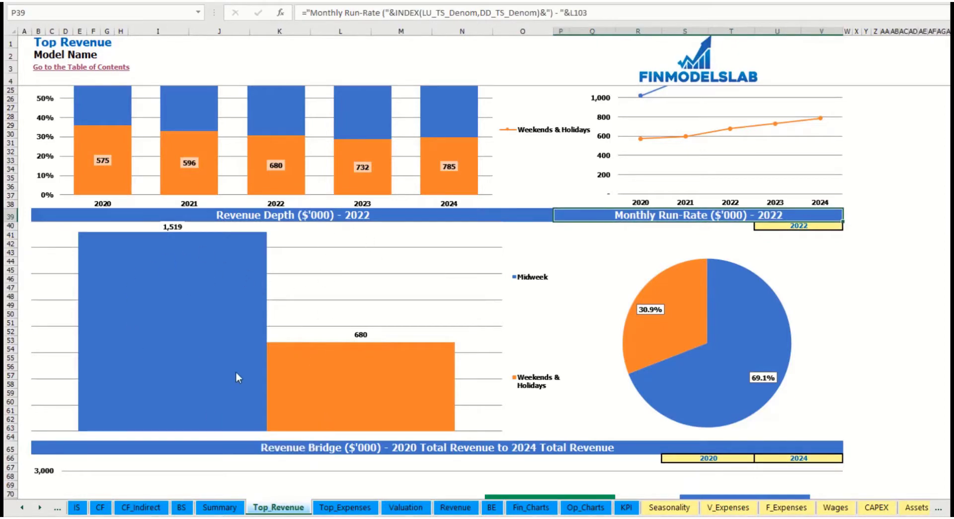
Step: Set the Revenue Bridge chart's start year to 2021 and its end year to 2023
scroll(296, 372, down, 10)
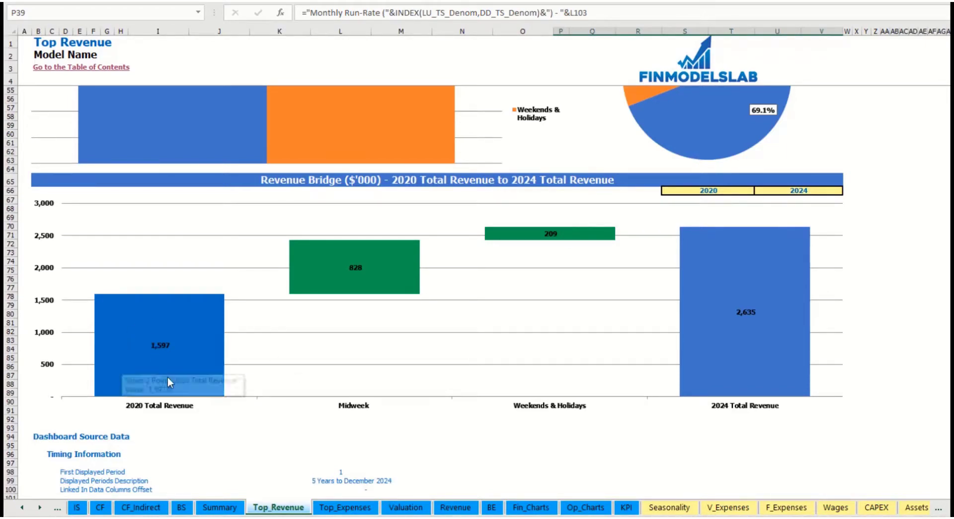
click(751, 192)
click(759, 190)
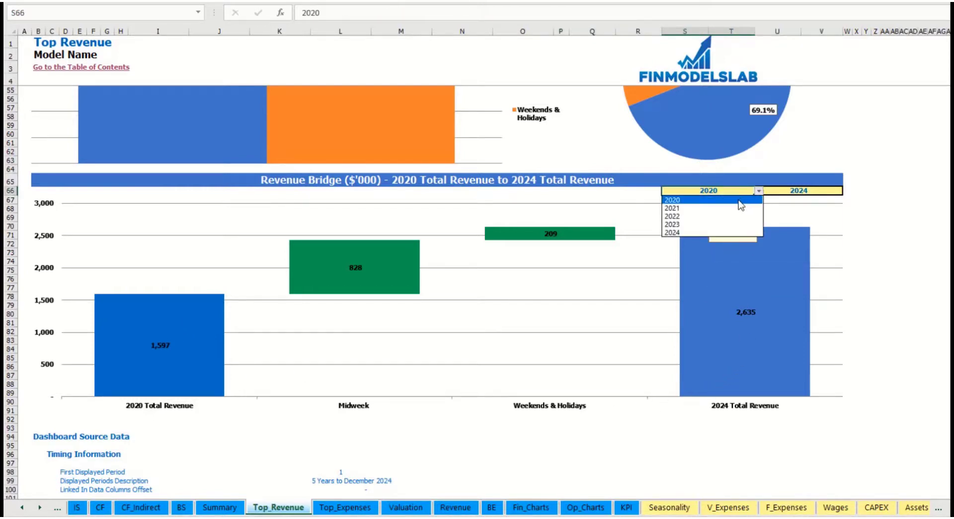
click(671, 208)
click(838, 189)
key(Right)
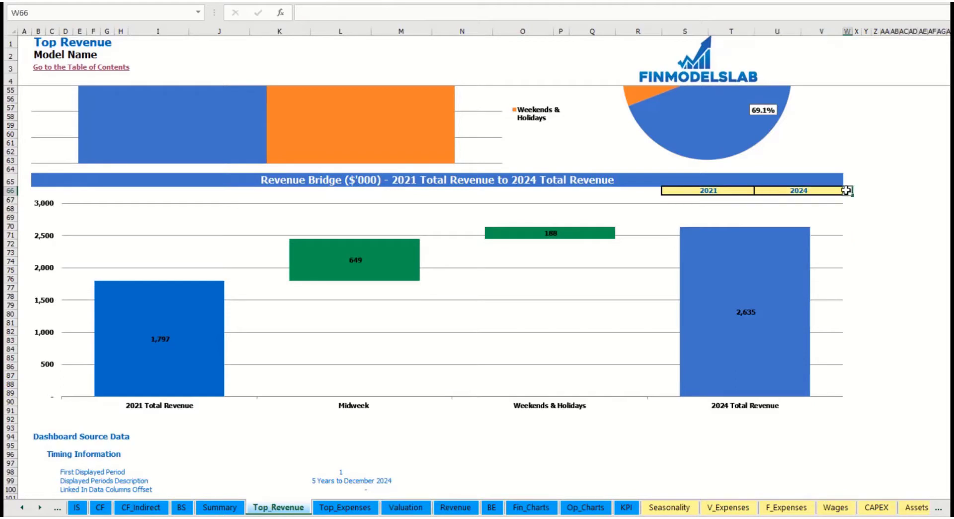
click(838, 190)
click(847, 191)
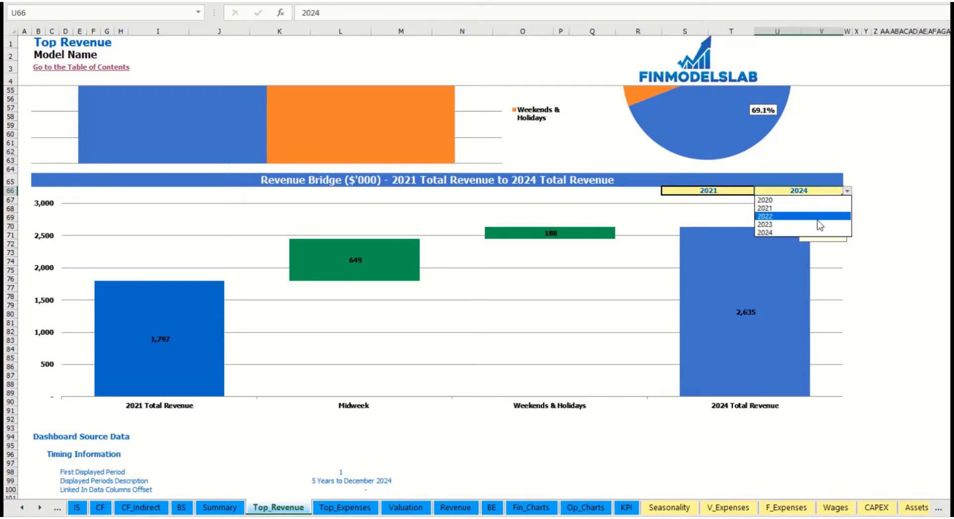
click(815, 224)
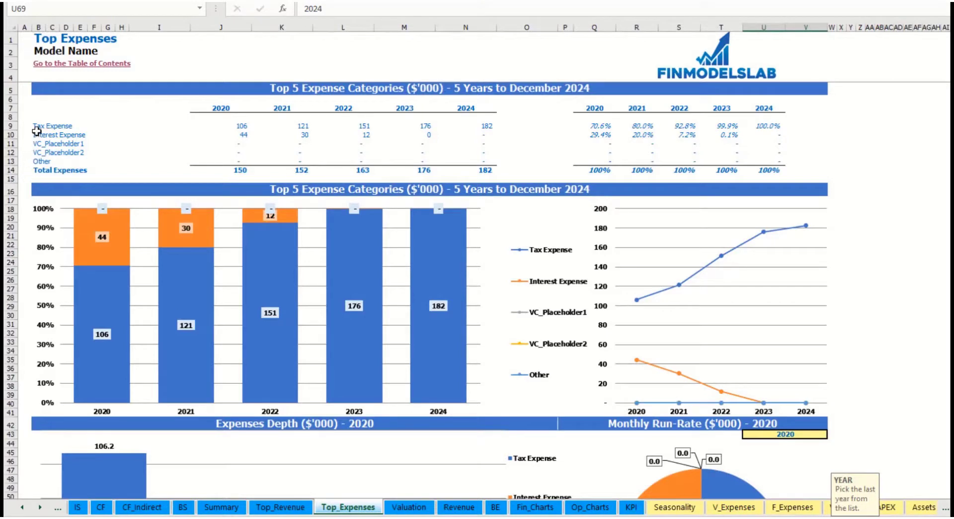
Step: Review the top five expense categories with their charts, Expenses Depth and Monthly Run-Rate on the Top Expenses sheet
drag(36, 128, 85, 156)
click(36, 162)
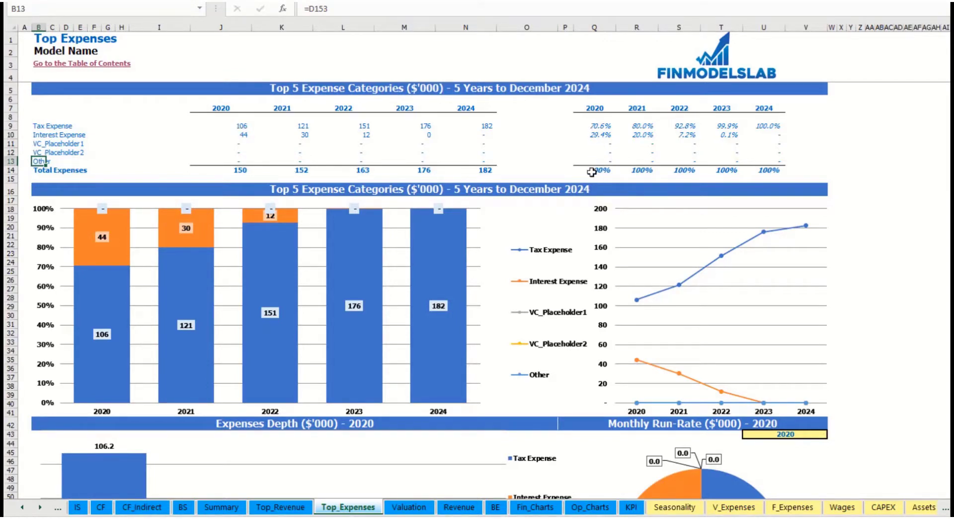
scroll(357, 199, down, 3)
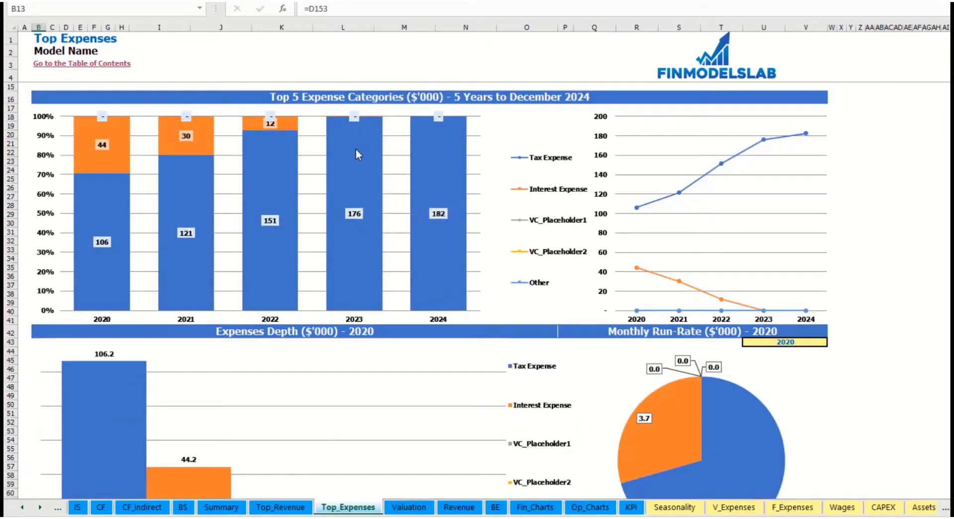
scroll(310, 218, down, 6)
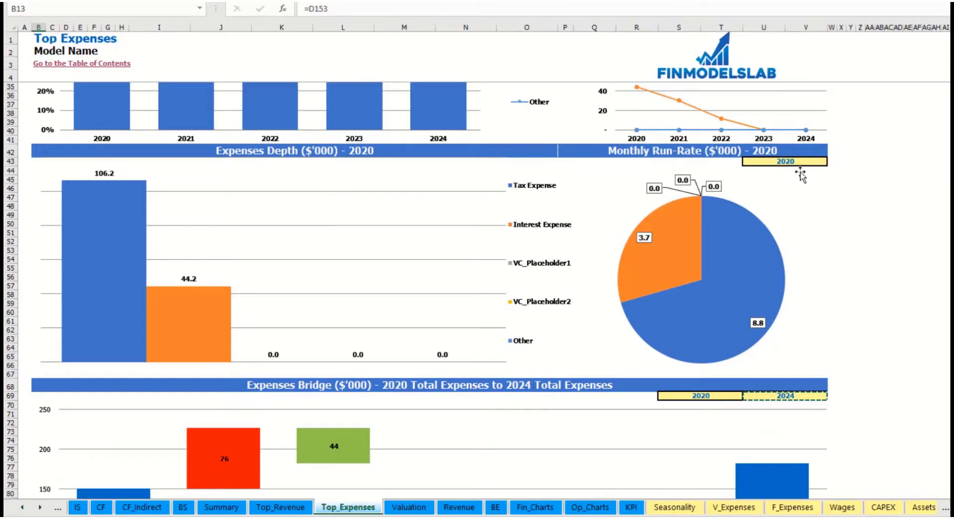
Step: Set the year for the Expenses Depth and Monthly Run-Rate charts on the Top Expenses sheet to 2022, and open the Valuation sheet
click(816, 162)
click(831, 161)
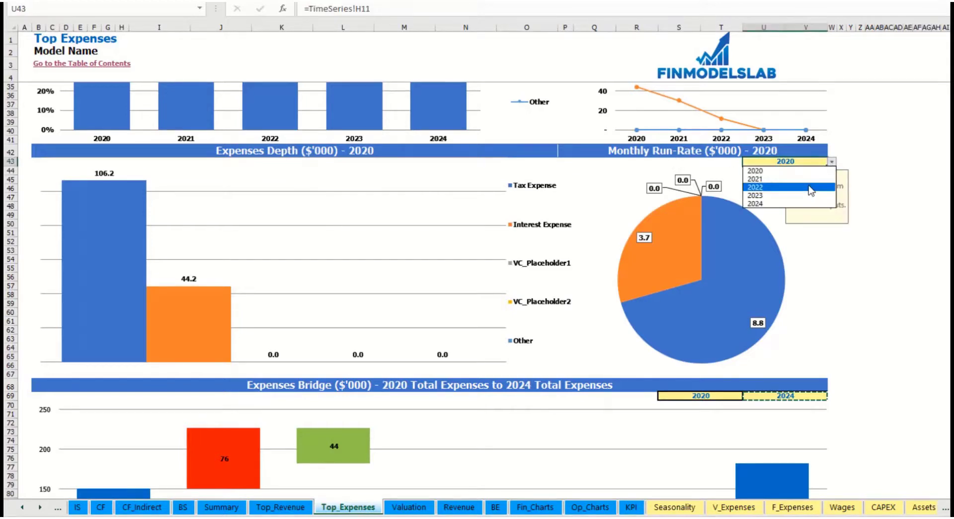
click(805, 186)
scroll(490, 308, down, 7)
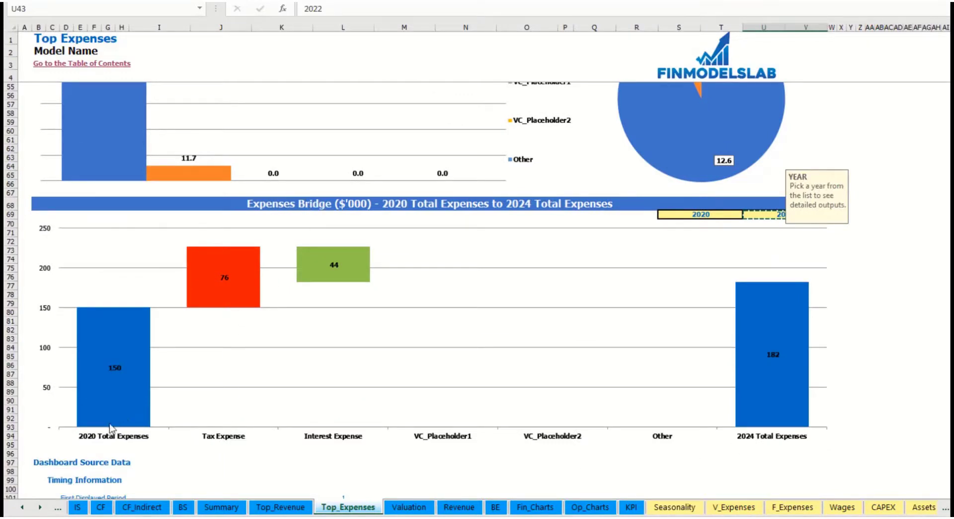
click(877, 268)
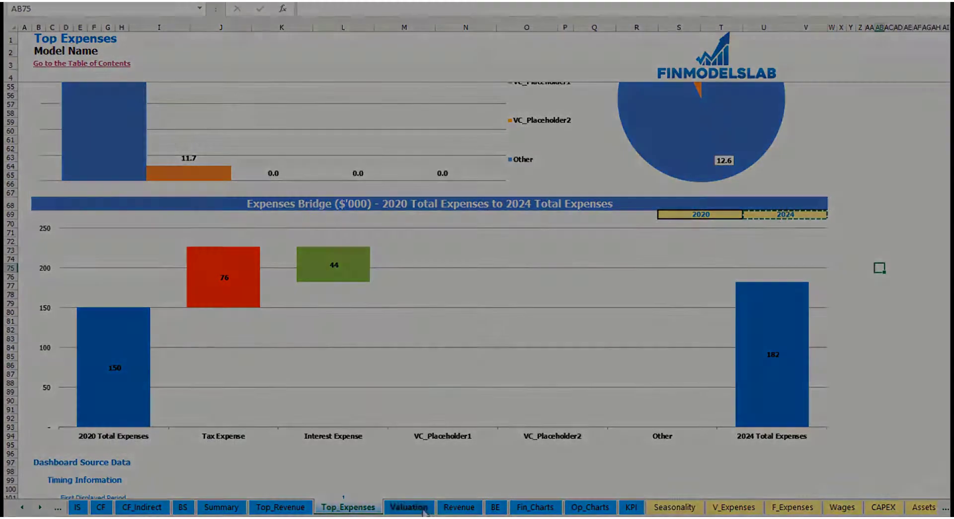
click(423, 507)
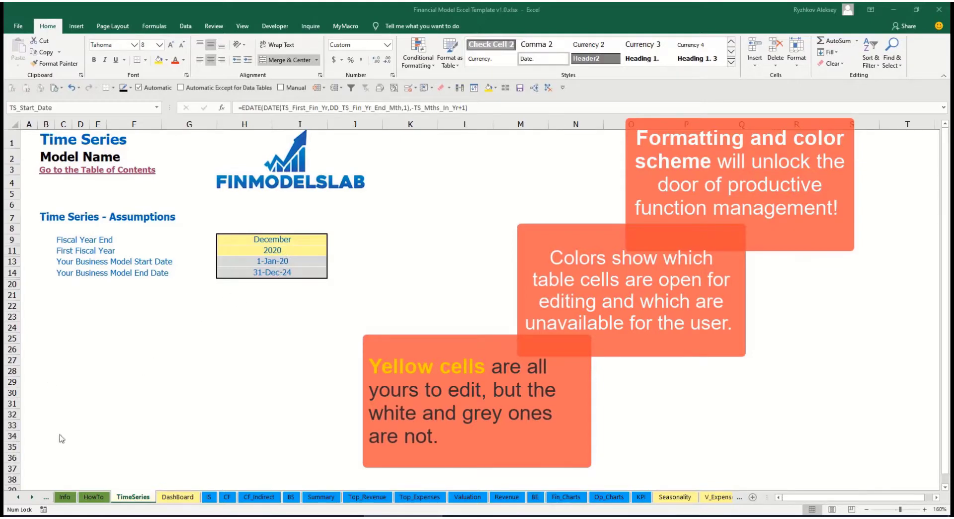
Step: Look through the workbook's colour-coded sheets from the first to the last and back again
drag(33, 497, 19, 498)
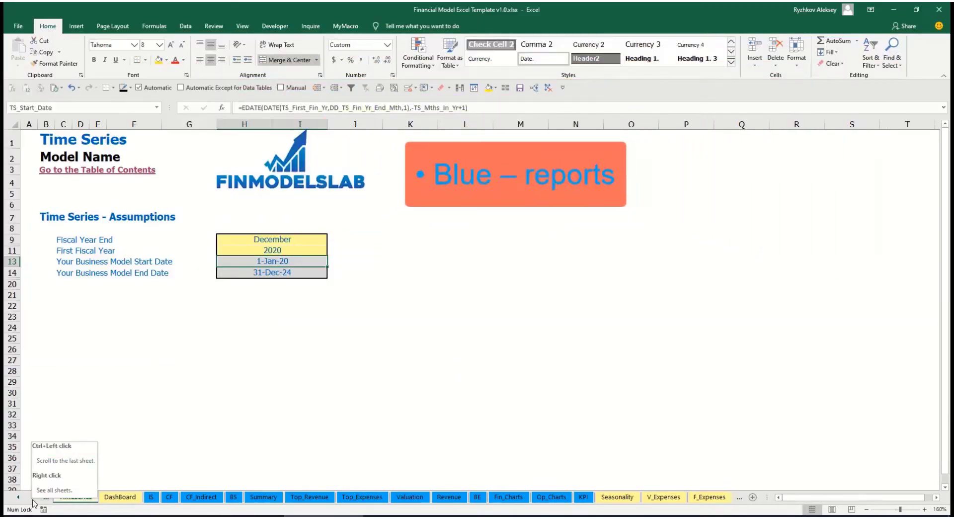
drag(33, 498, 32, 498)
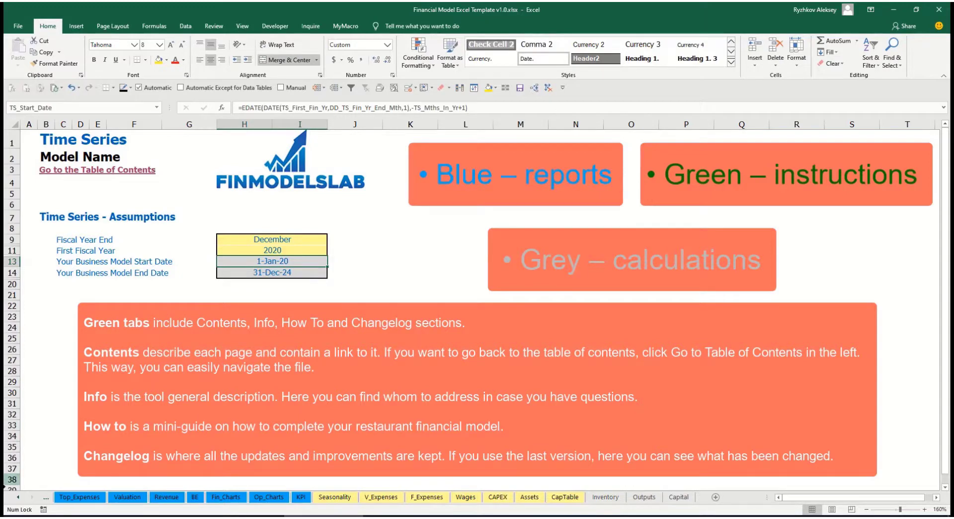
click(18, 498)
click(18, 499)
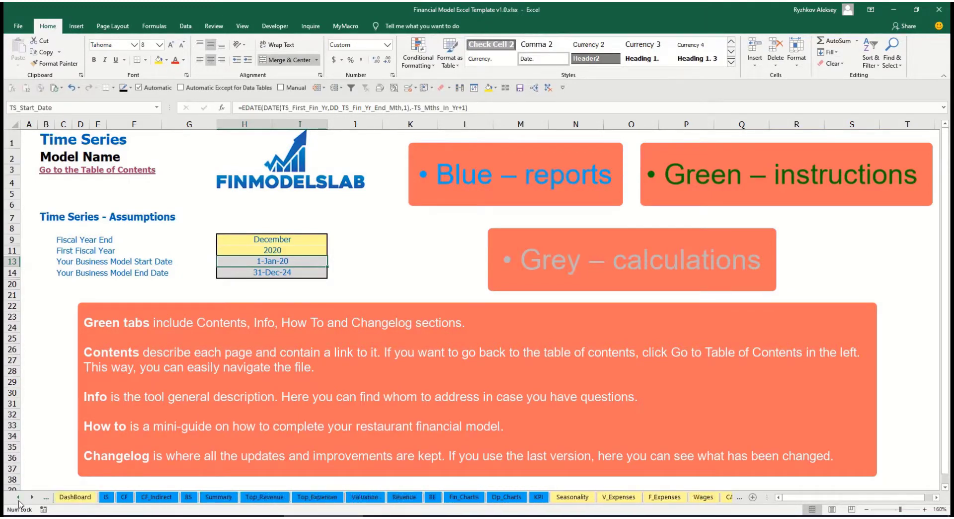
click(18, 499)
click(18, 498)
click(18, 499)
click(18, 499)
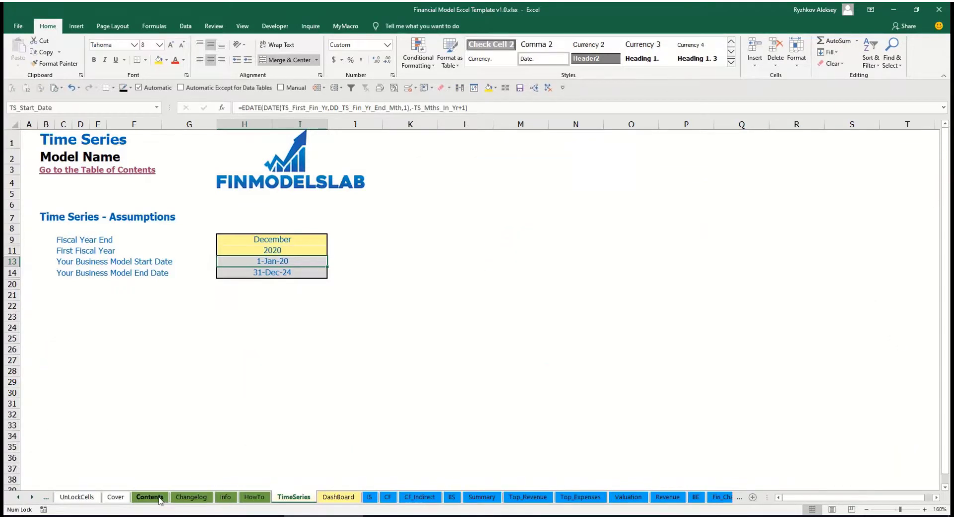
Step: Open the Contents sheet, follow its link to the Financial Statements Summary, and return to the Table of Contents
click(150, 497)
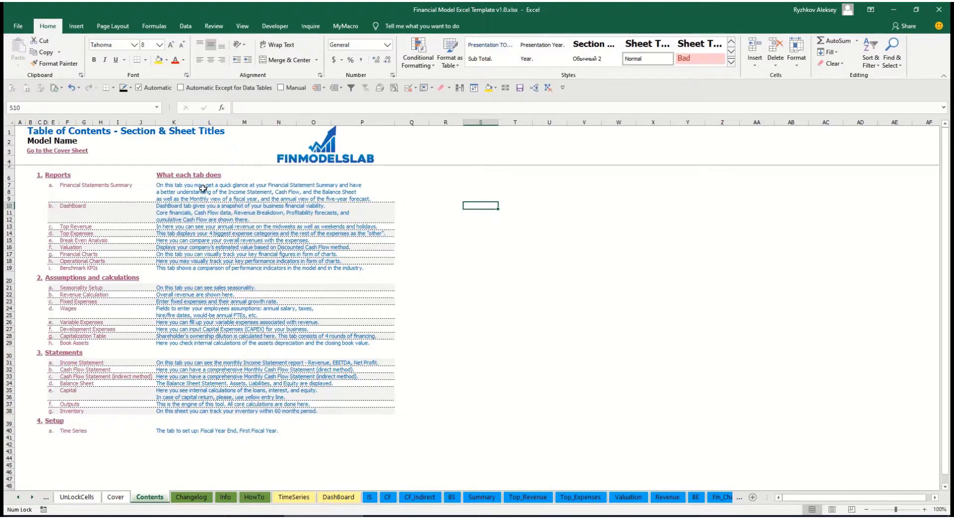
click(88, 188)
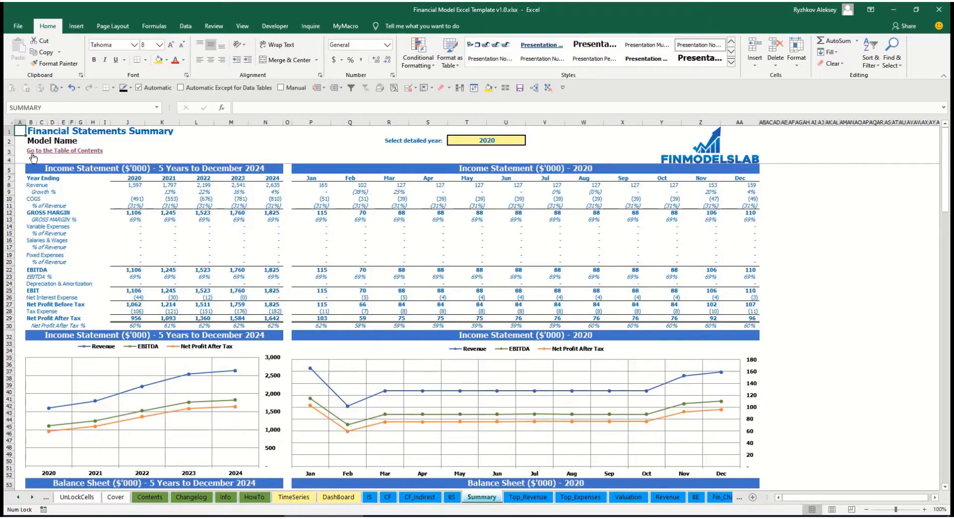
click(34, 155)
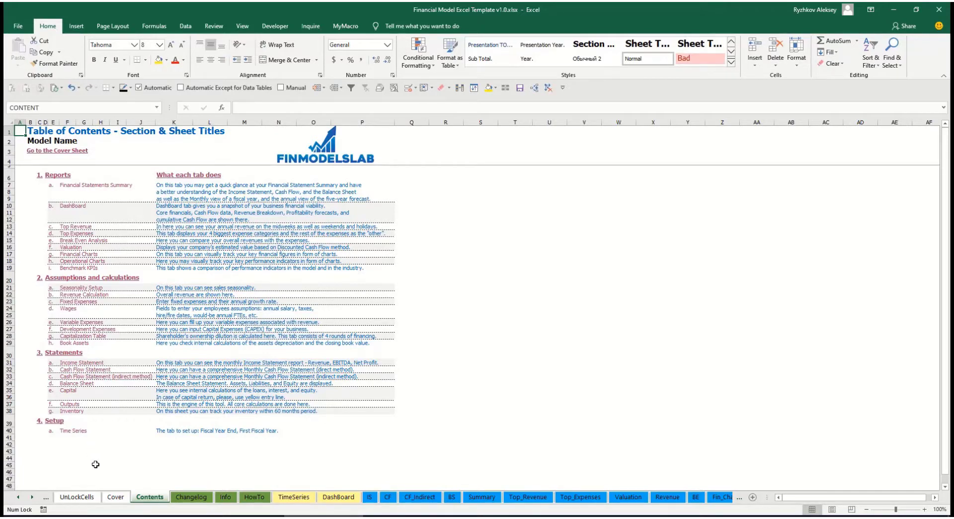
Step: Read the How To sheet's guidance from the Time Series and DashBoard sections down to Book Assets, and follow the Book Assets link
click(252, 496)
scroll(98, 287, up, 20)
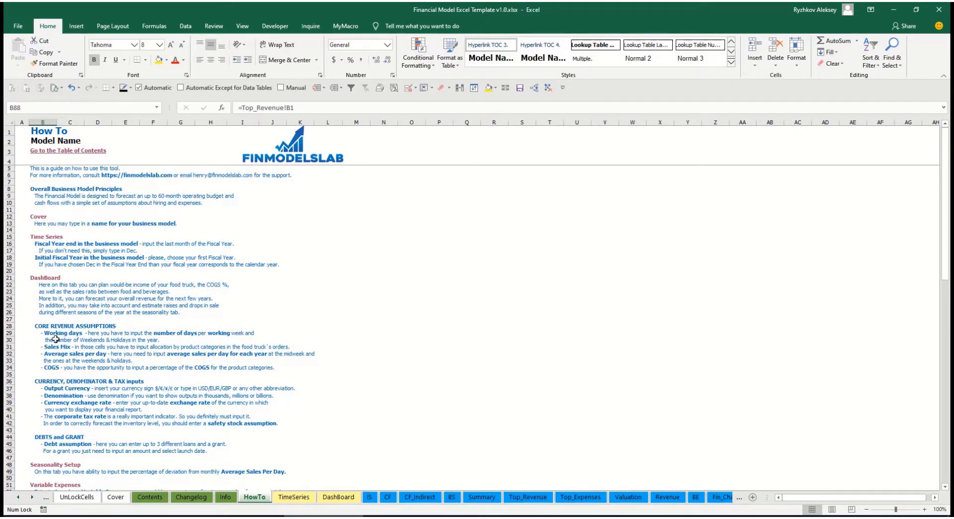
scroll(53, 332, down, 3)
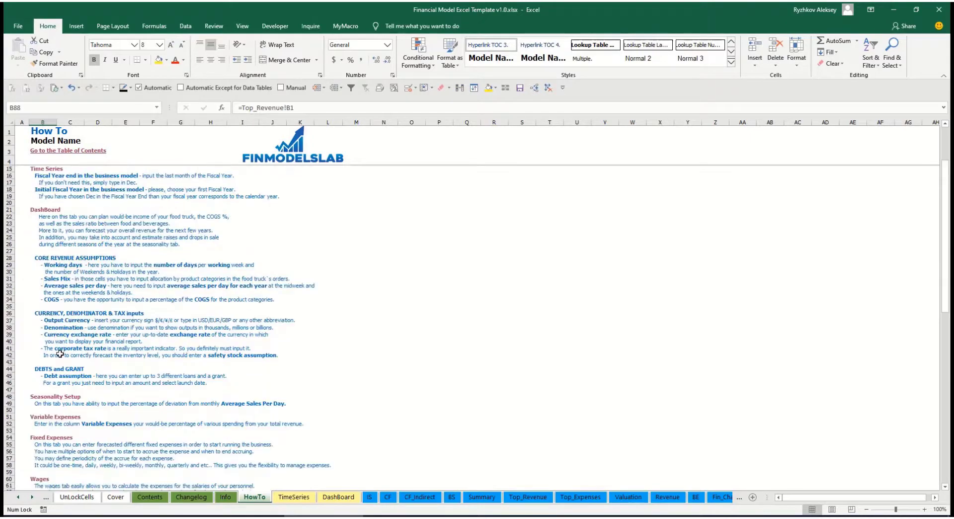
scroll(60, 354, down, 3)
scroll(49, 394, down, 3)
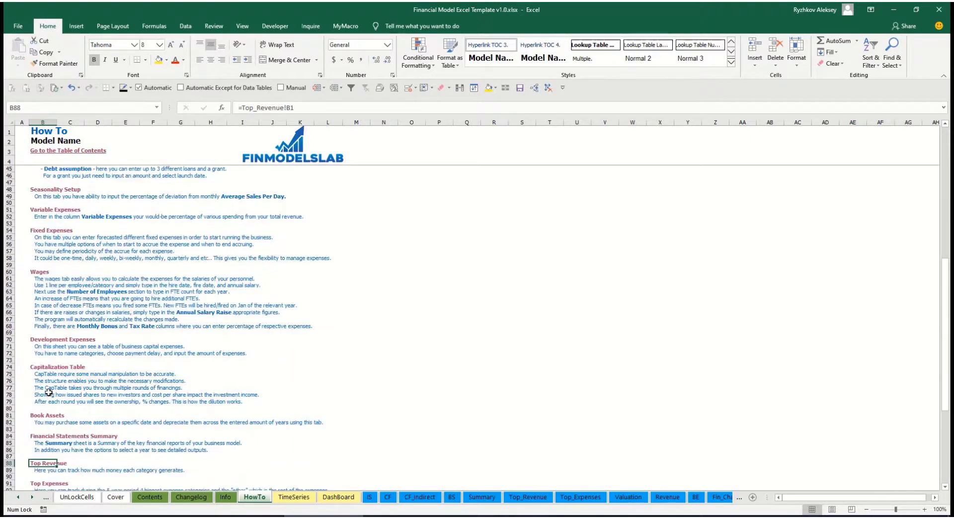
scroll(51, 393, up, 13)
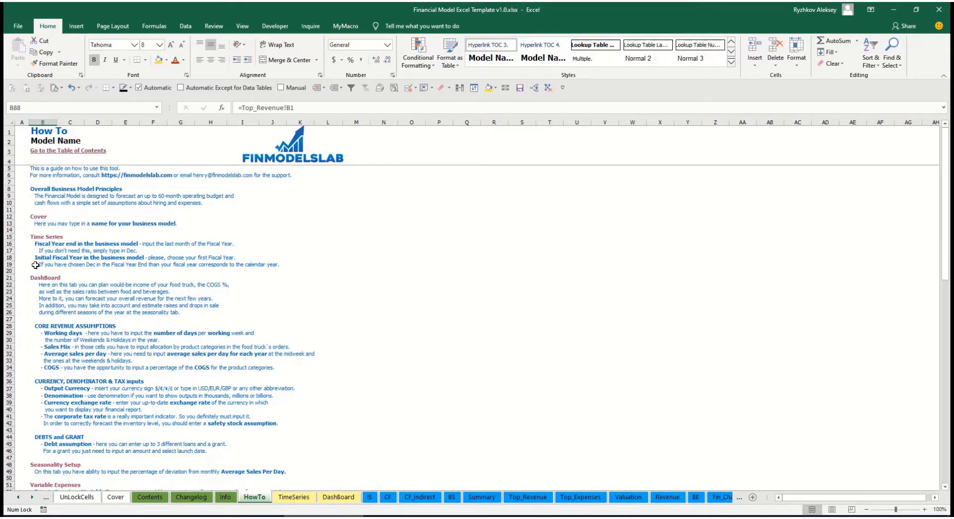
scroll(35, 265, down, 9)
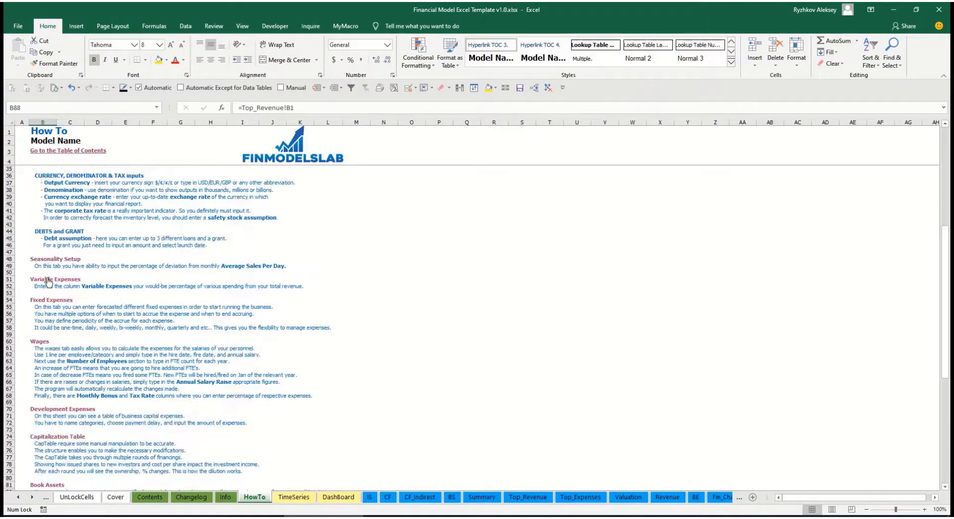
scroll(48, 283, down, 3)
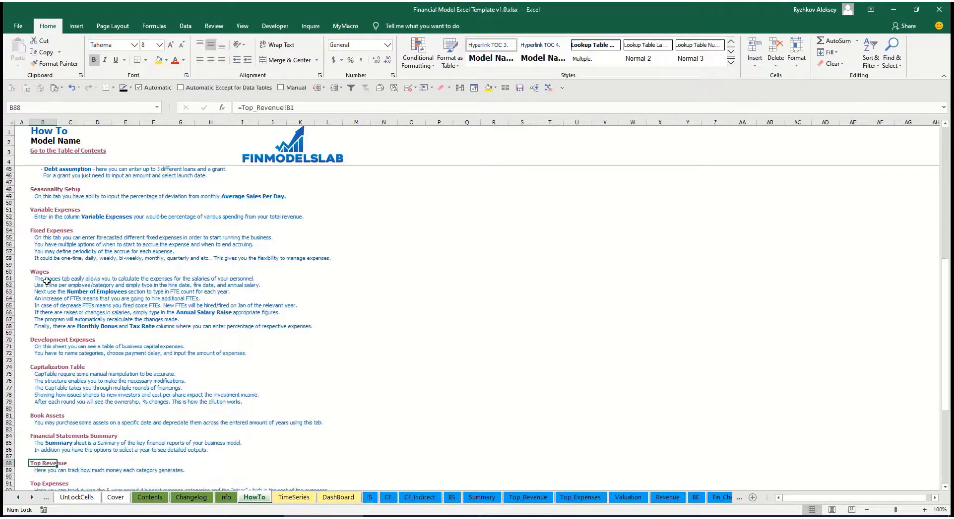
click(35, 417)
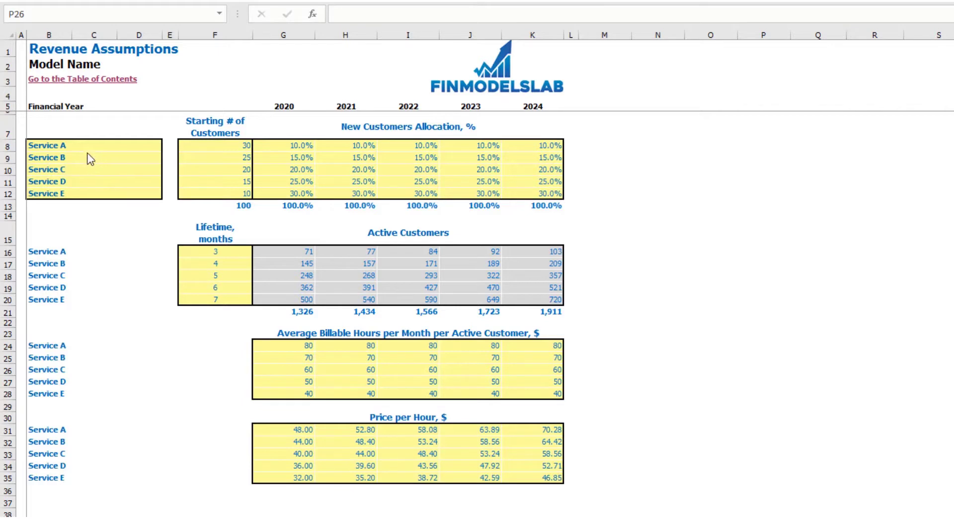
Step: Rename Service A as Offering 1 in the Revenue Assumptions service names
drag(89, 146, 92, 191)
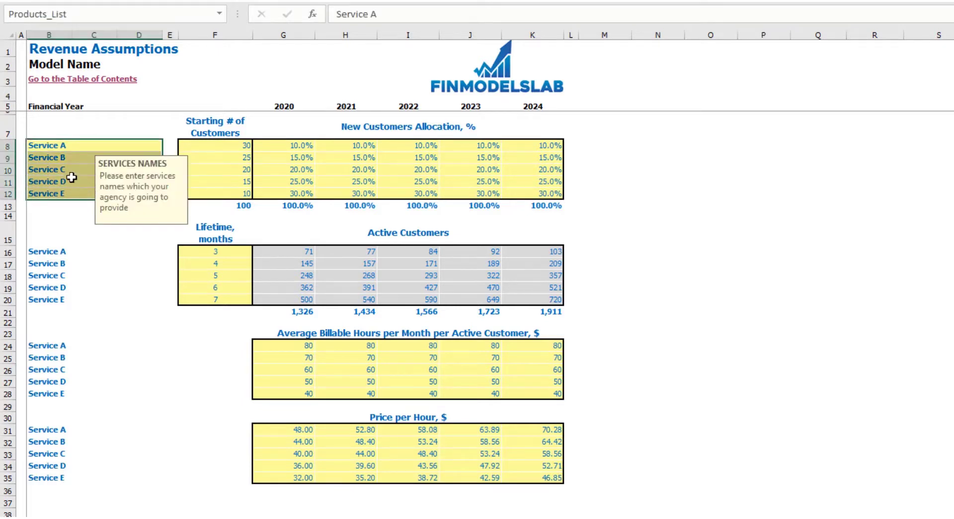
click(55, 148)
text(Offering 1)
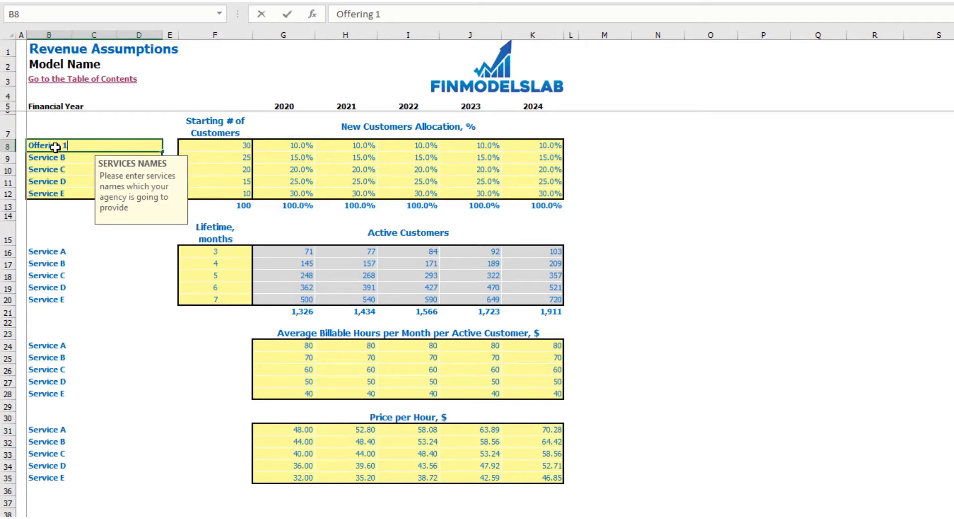
key(Return)
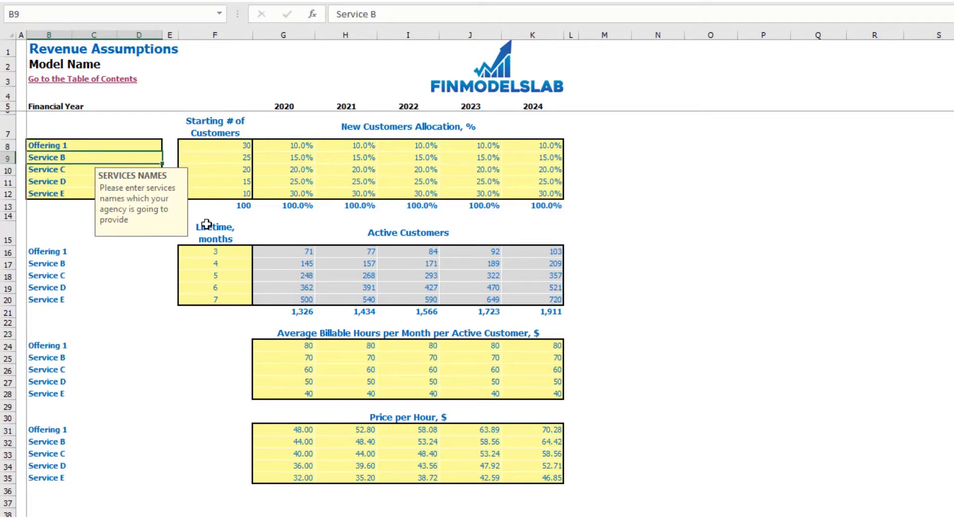
click(65, 205)
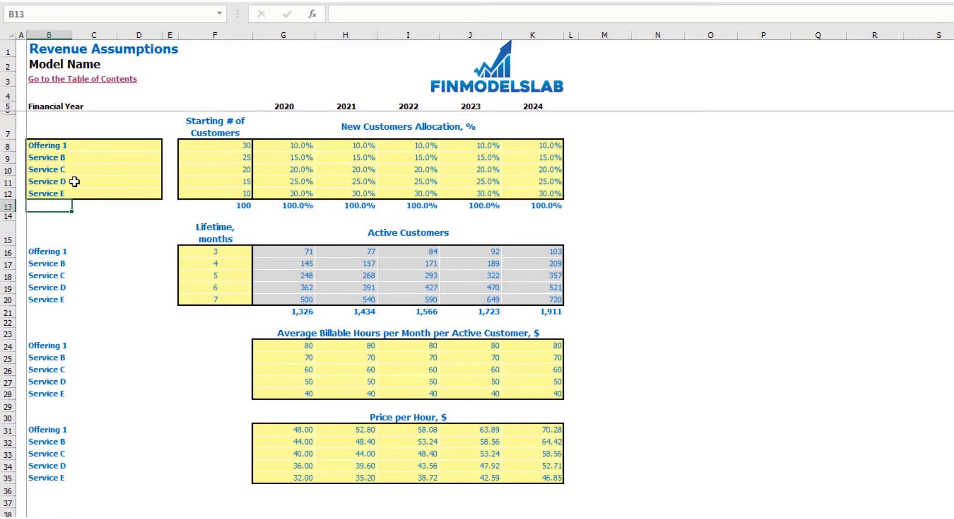
Step: Clear the names, starting customers and new customer allocations of Service D and Service E
drag(74, 181, 537, 190)
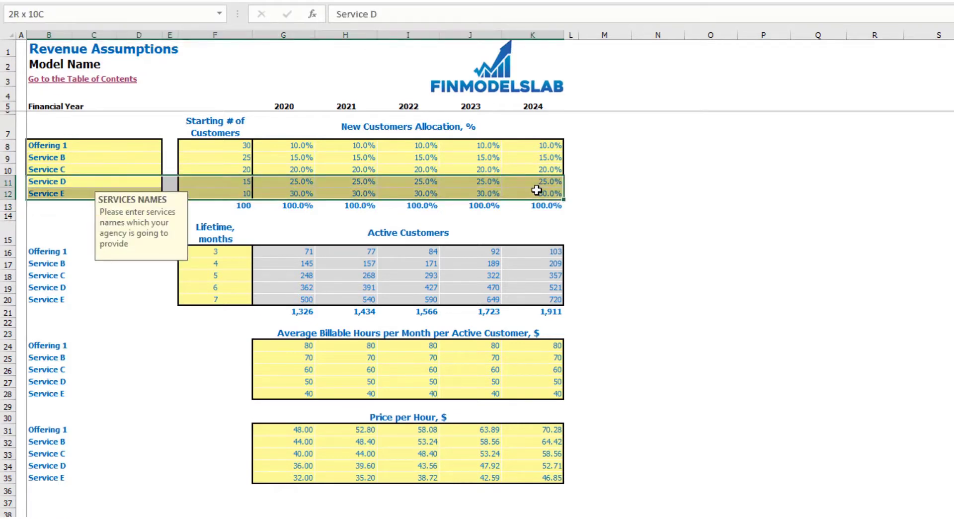
key(Delete)
click(686, 156)
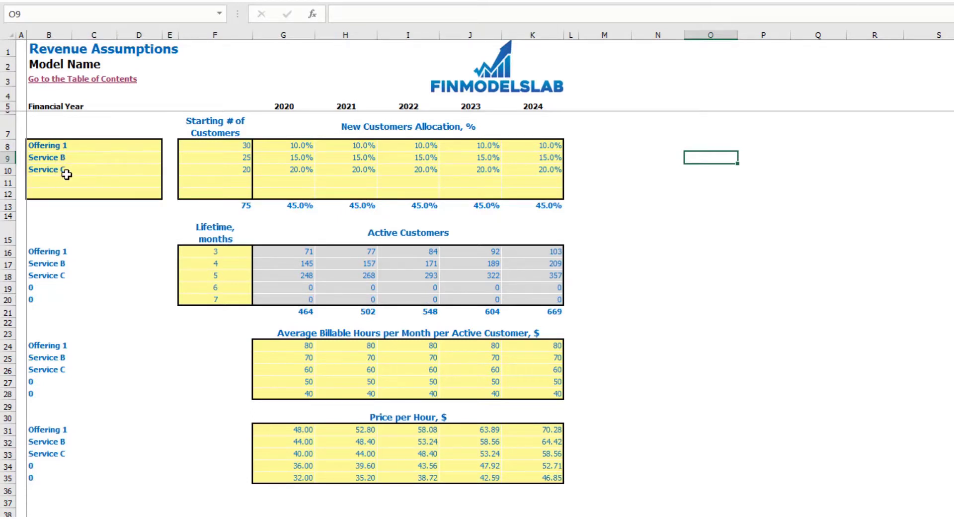
Step: Undo the clearing of Service D and Service E and the renaming of Service A
key(ctrl+z)
key(ctrl+z)
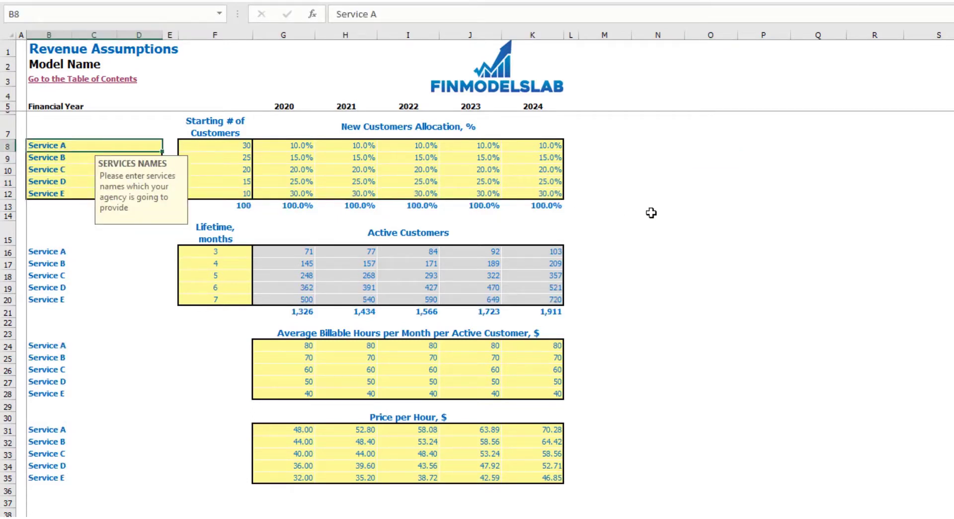
click(651, 212)
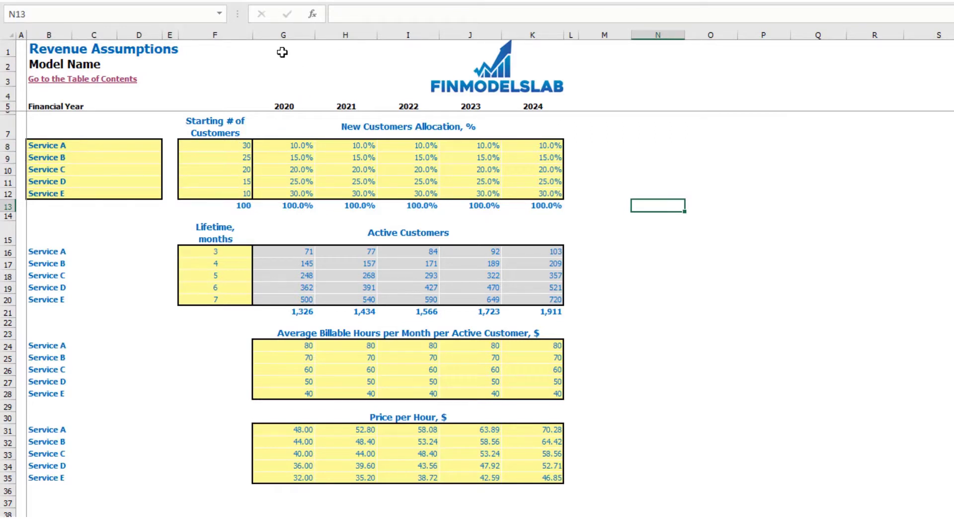
Step: Set the starting number of customers to 50 for Service A and 60 for Service B
click(221, 149)
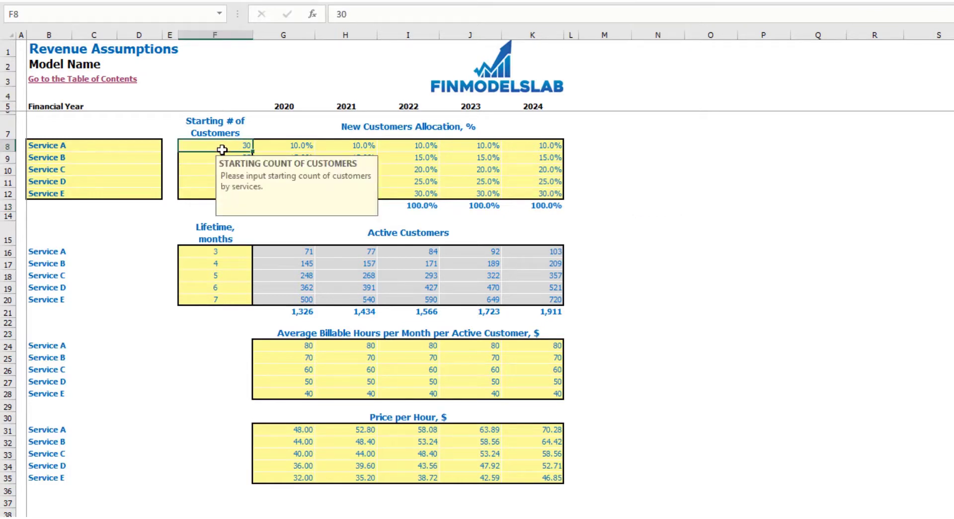
text(50)
key(Return)
text(60)
key(Return)
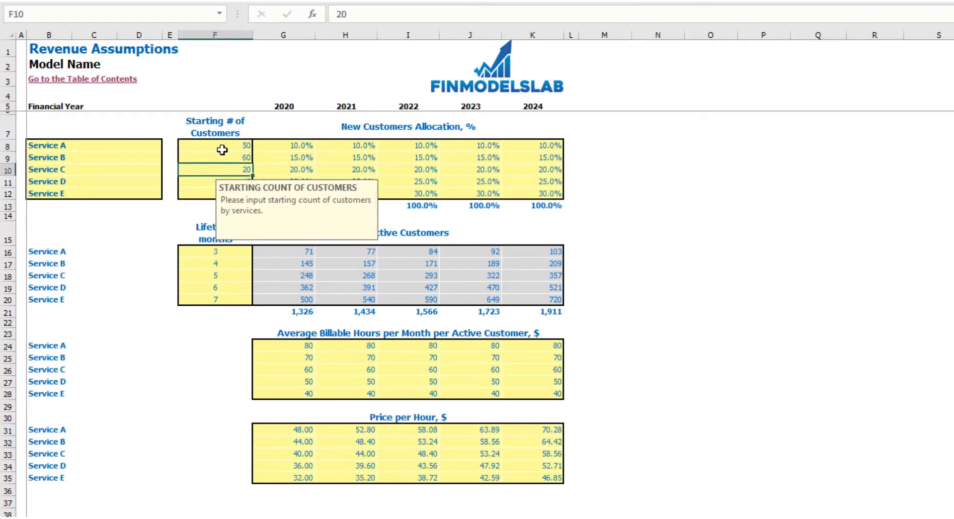
Step: Clear the starting number of customers for all five services and check the formula of their total
drag(216, 145, 200, 195)
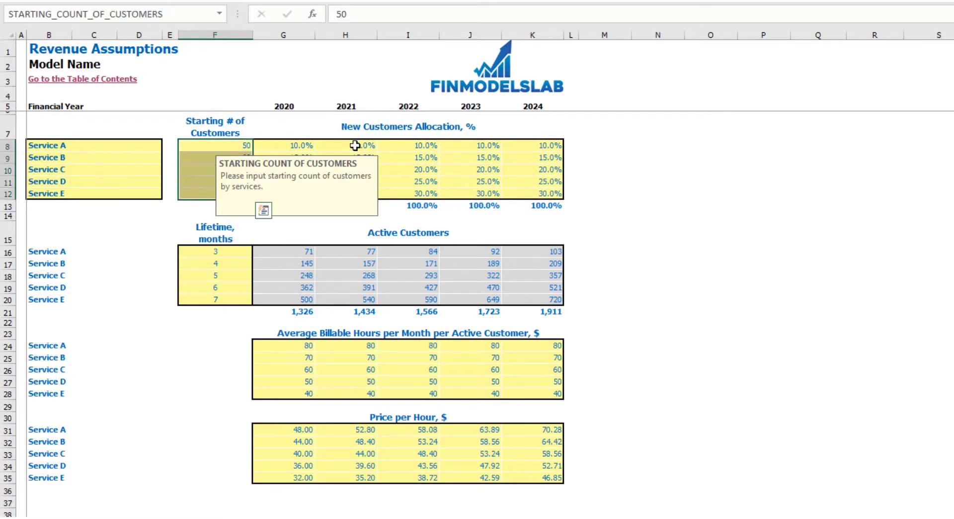
key(Delete)
click(842, 160)
click(243, 202)
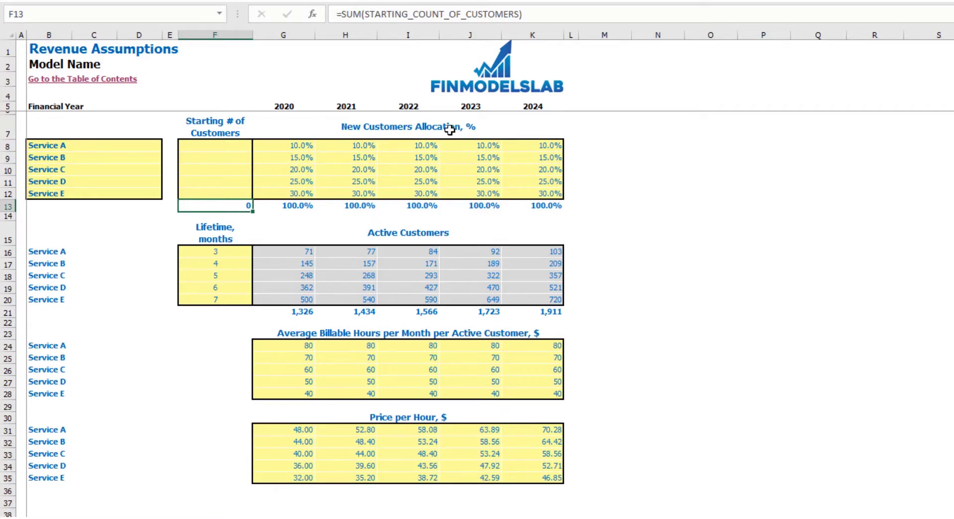
Step: Set Service A's new customers allocation to 15% for 2021 and 20% for 2022
drag(304, 144, 529, 191)
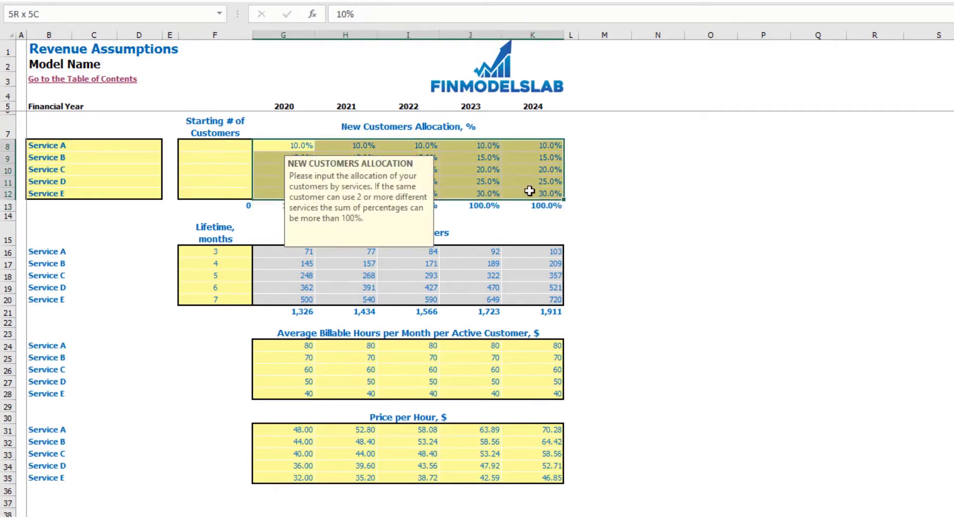
click(700, 171)
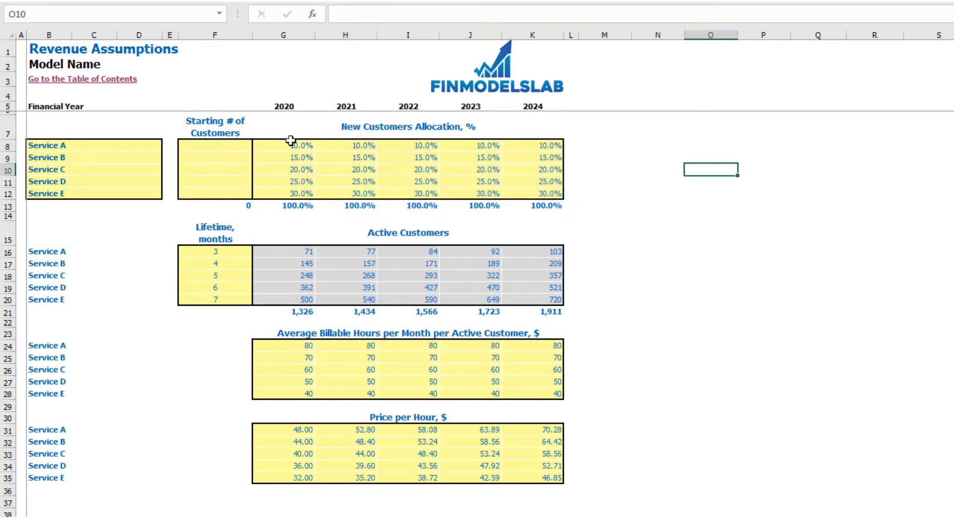
click(322, 145)
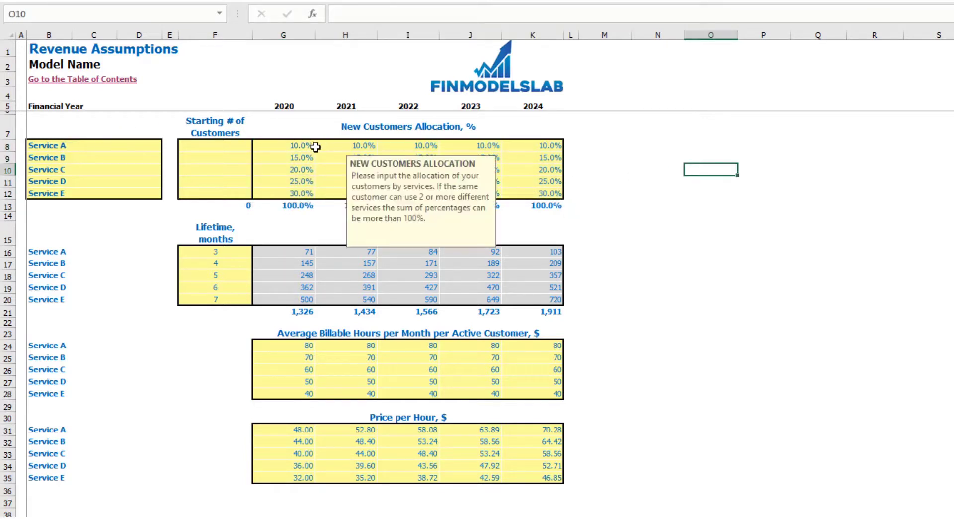
key(Left)
key(Right)
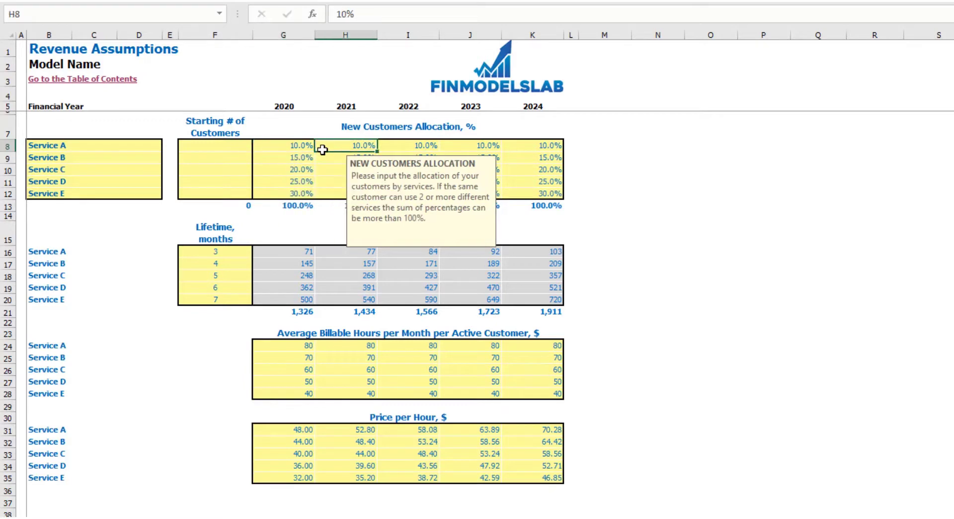
text(15)
key(Tab)
text(20)
key(Return)
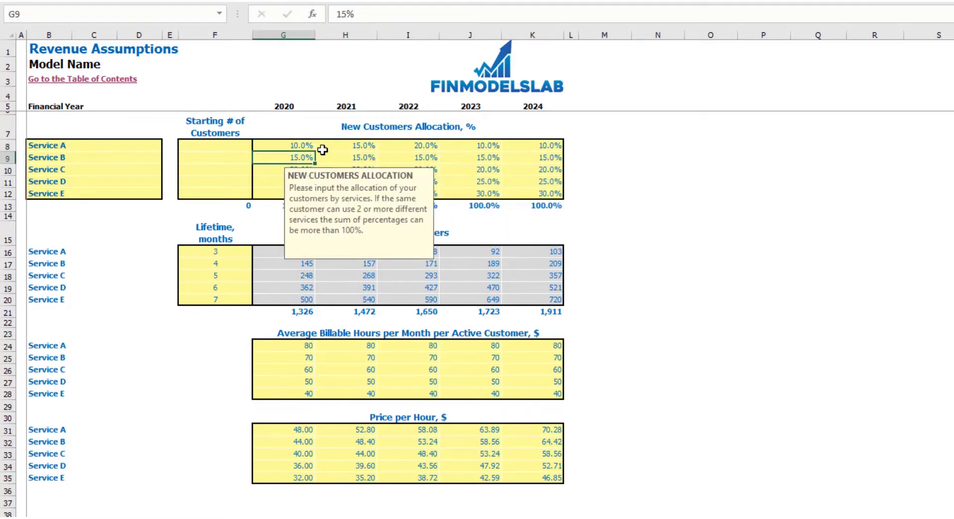
Step: Check the yearly totals of the new customers allocation across the five services
click(661, 193)
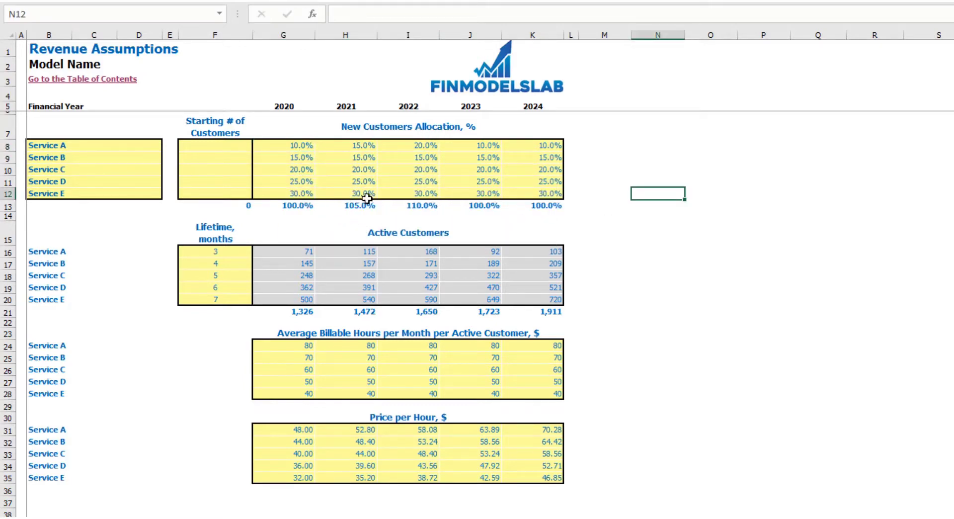
drag(285, 206, 549, 207)
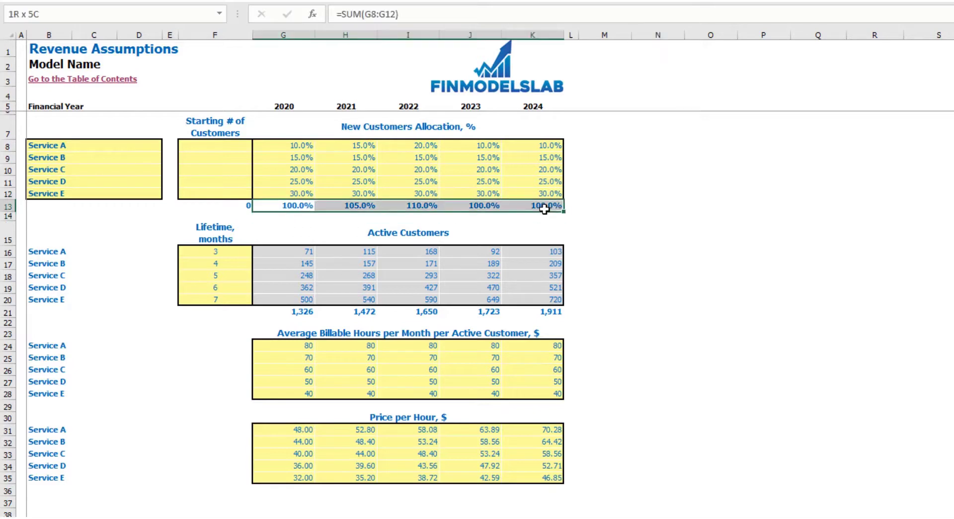
click(675, 189)
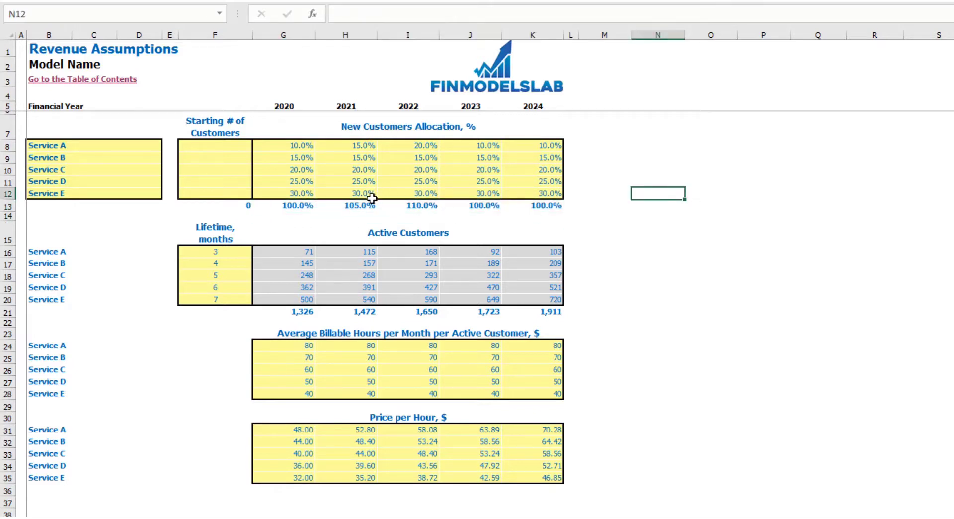
Step: Set Service E's new customers allocation to 25% for 2021 and 20% for 2022, and recheck the yearly allocation totals
click(369, 194)
text(25)
key(Tab)
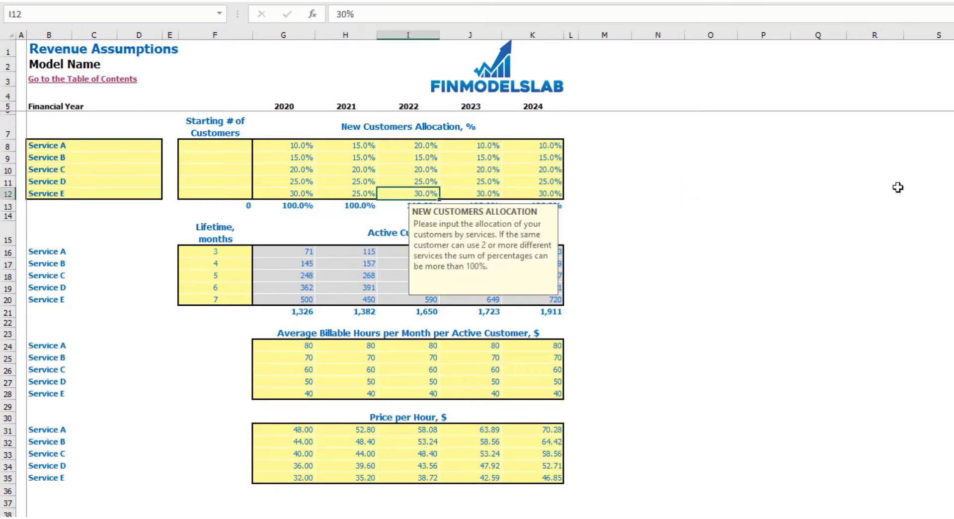
text(20)
key(Return)
click(898, 184)
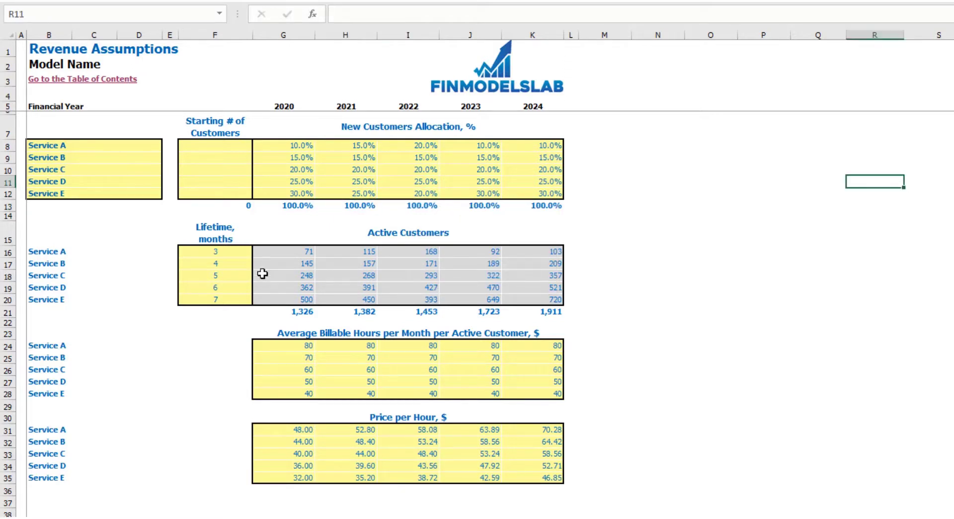
drag(290, 207, 534, 207)
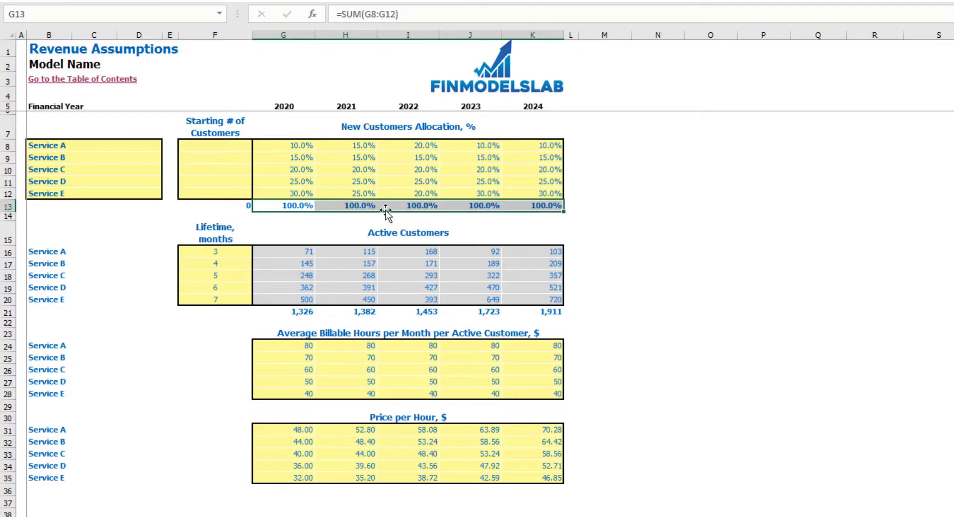
click(648, 194)
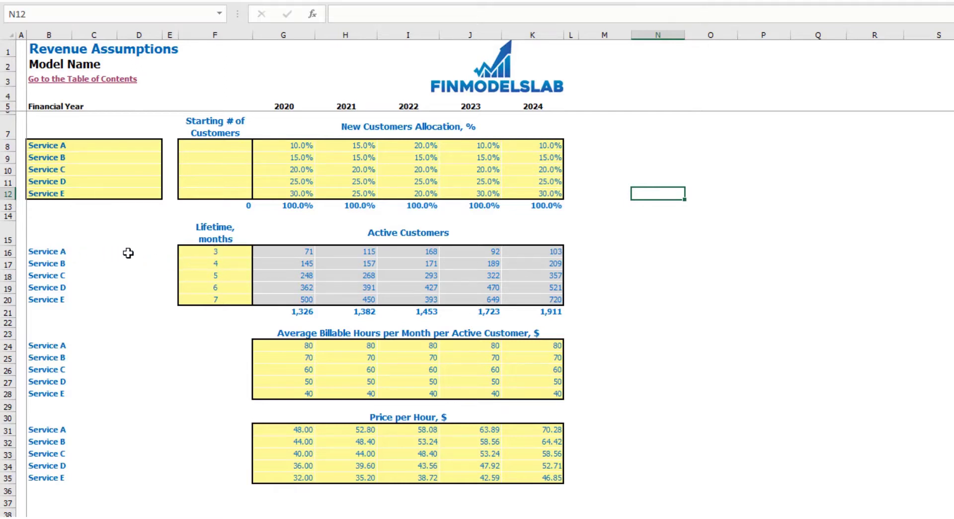
Step: Set the customer lifetime to 5 months for Service A, 6 for B, 10 for C, 12 for D and 15 for E
click(193, 249)
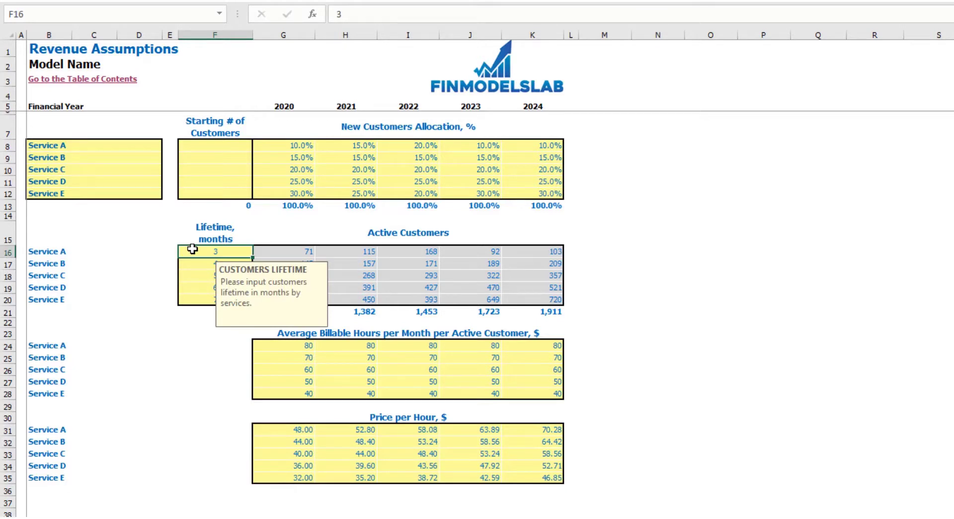
text(5)
key(Return)
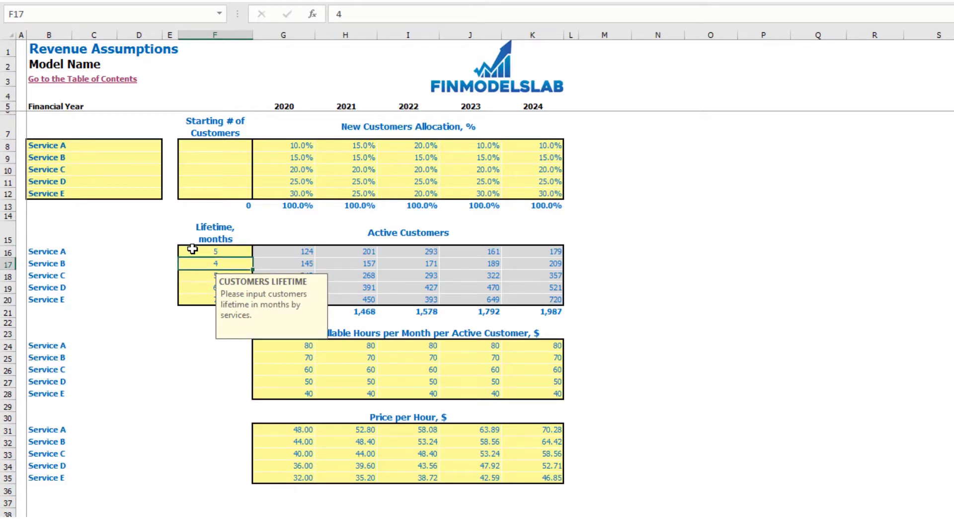
text(6)
key(Return)
text(10)
key(Return)
text(12)
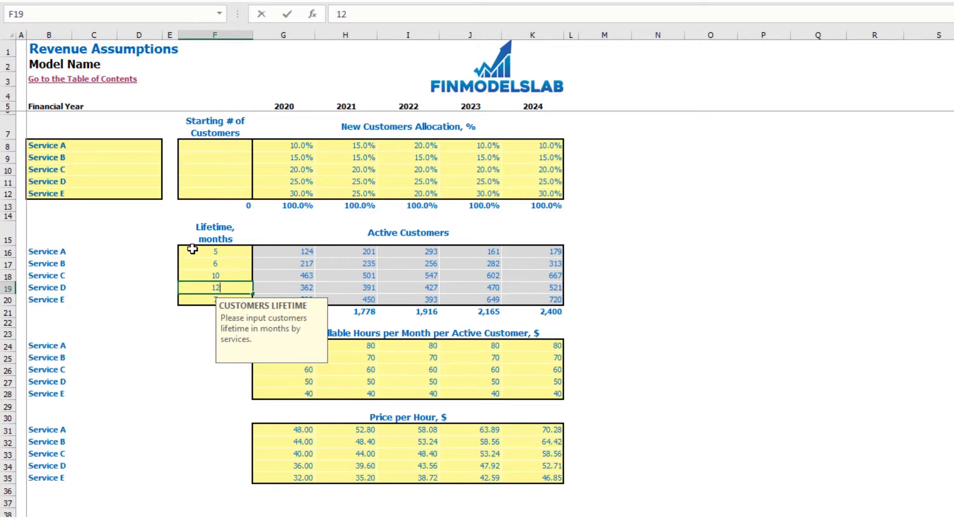
key(Return)
key(Return)
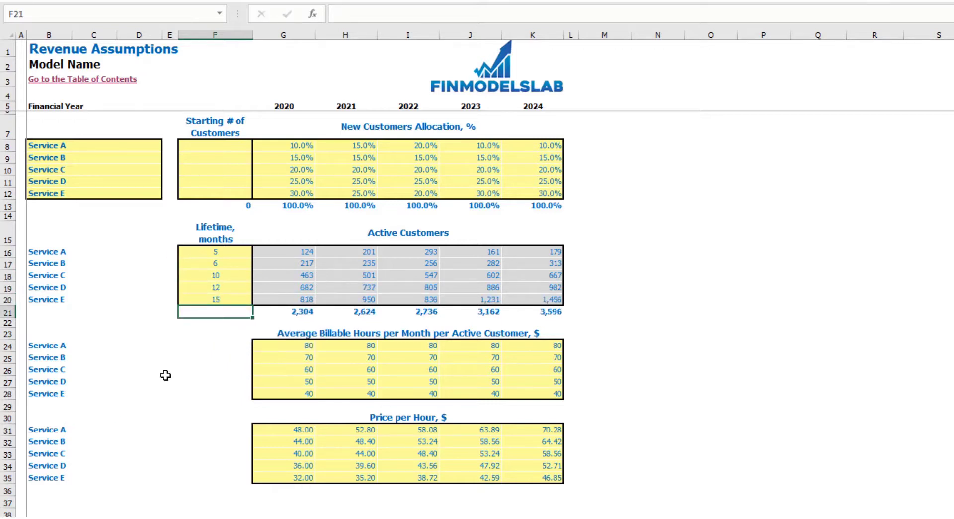
Step: Set Service A's customer lifetime to 8 months and review the yearly totals of active customers
drag(304, 253, 546, 299)
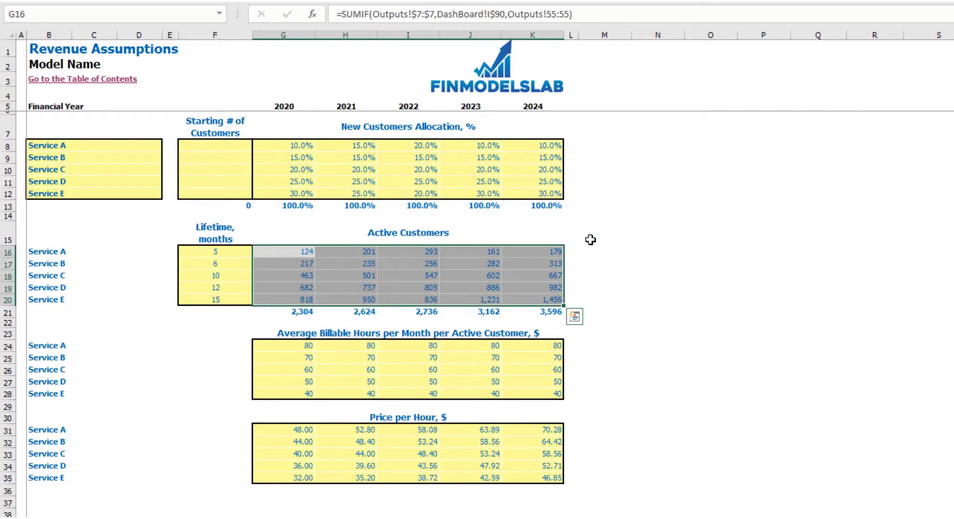
click(236, 250)
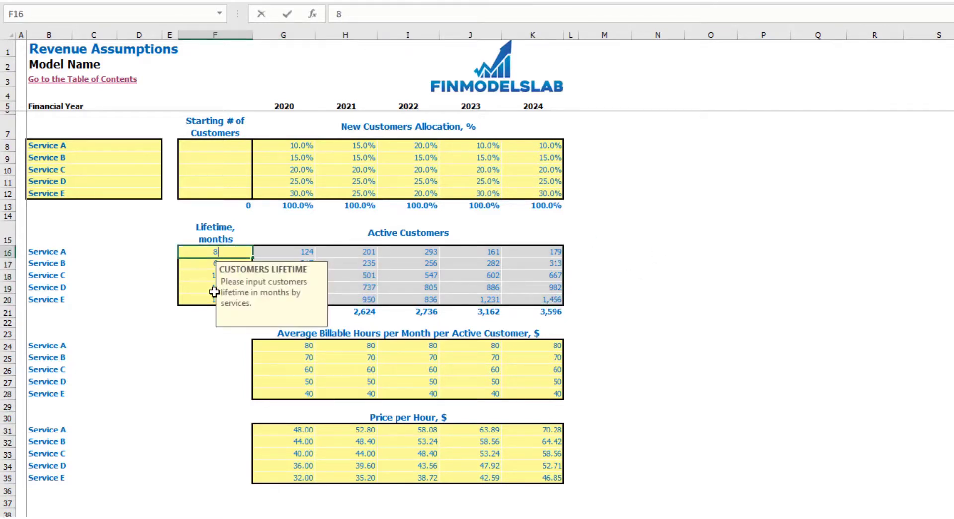
key(Return)
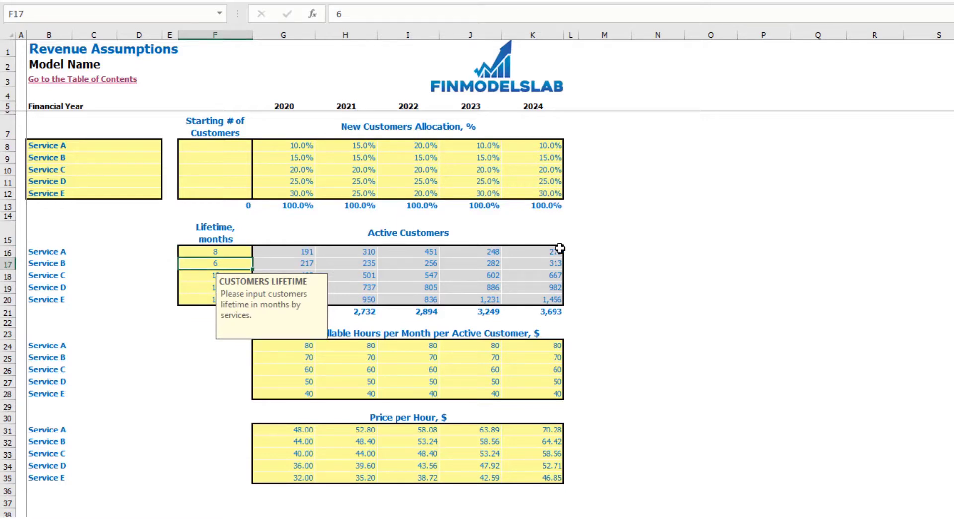
click(616, 226)
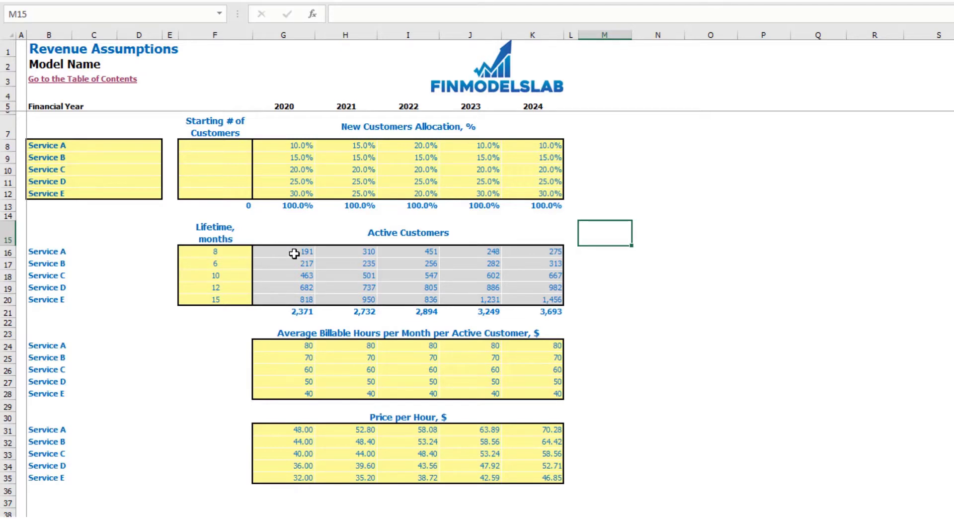
drag(302, 315, 544, 313)
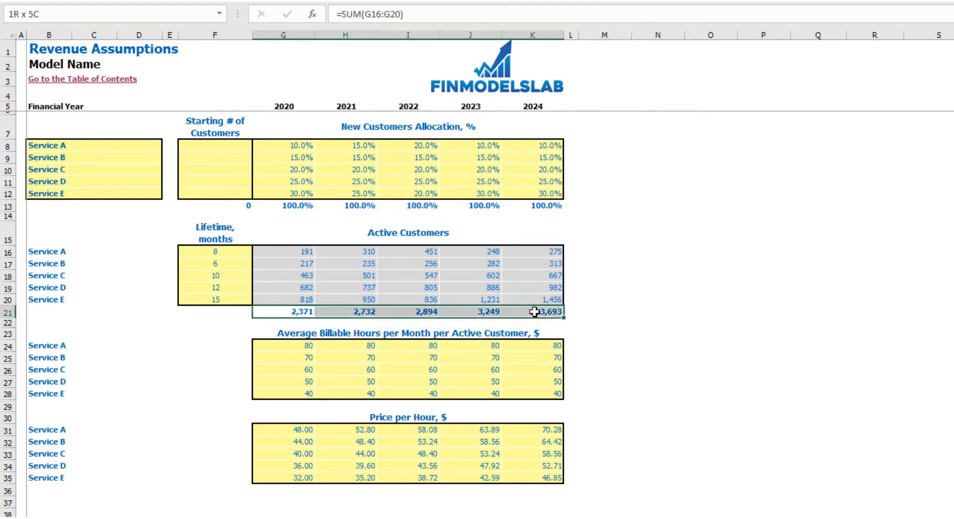
click(663, 293)
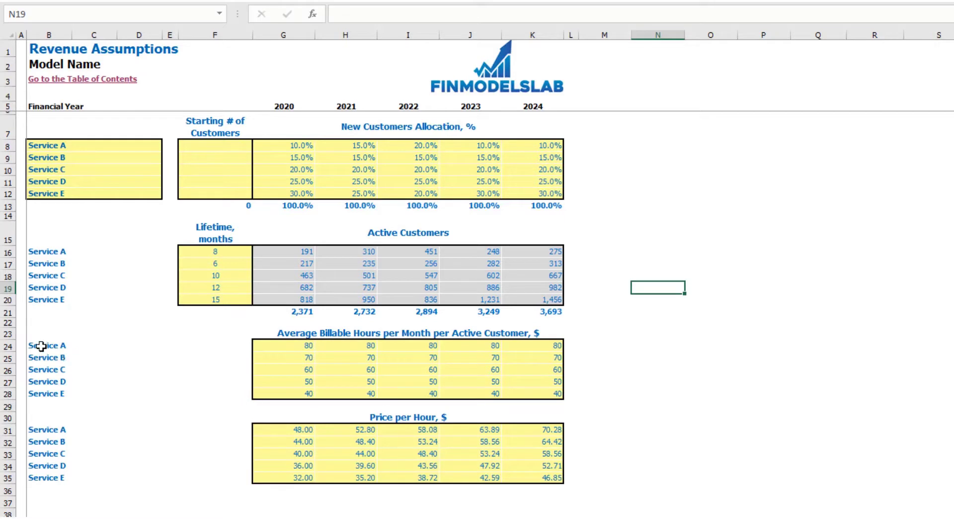
Step: Set Service A's average billable hours per month to 100, 110, 120, 130 and 140 for 2020 through 2024
drag(41, 346, 44, 395)
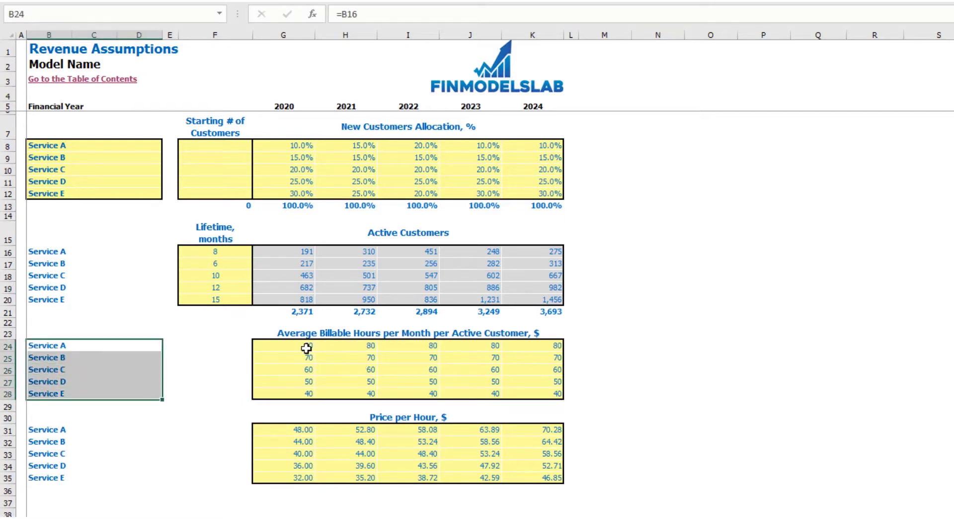
click(278, 349)
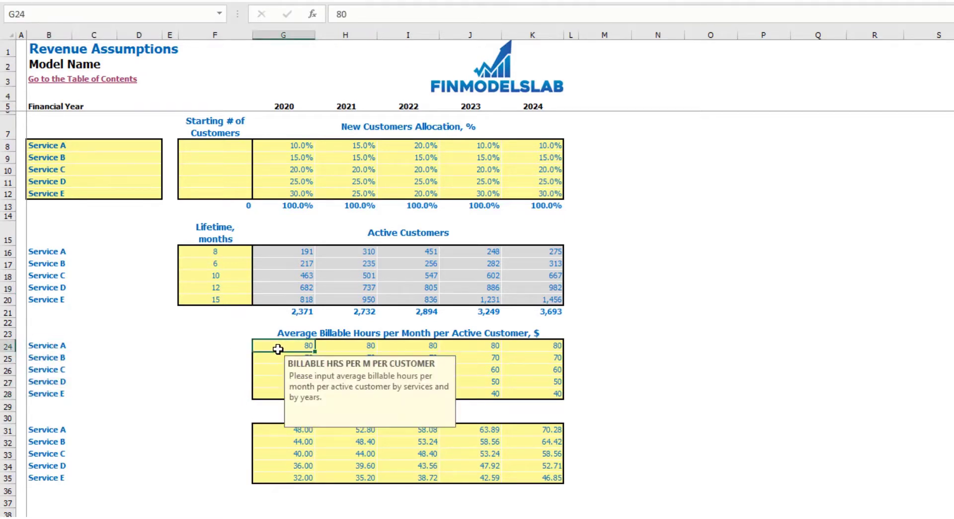
text(100)
key(Tab)
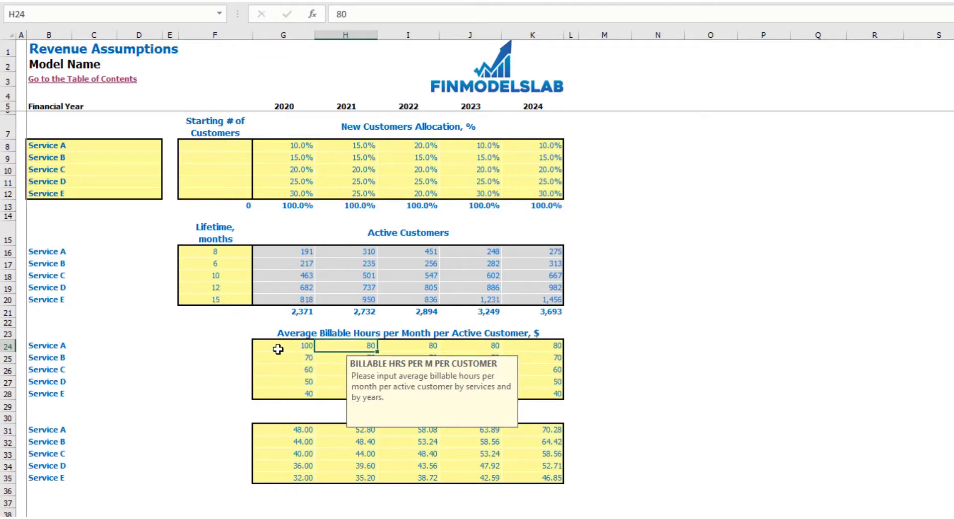
text(110)
key(Tab)
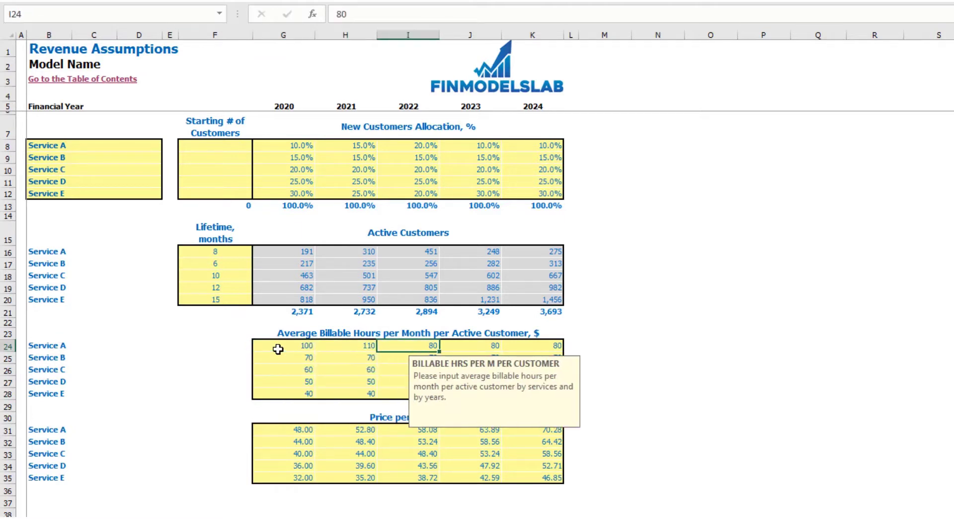
text(120)
key(Tab)
text(130)
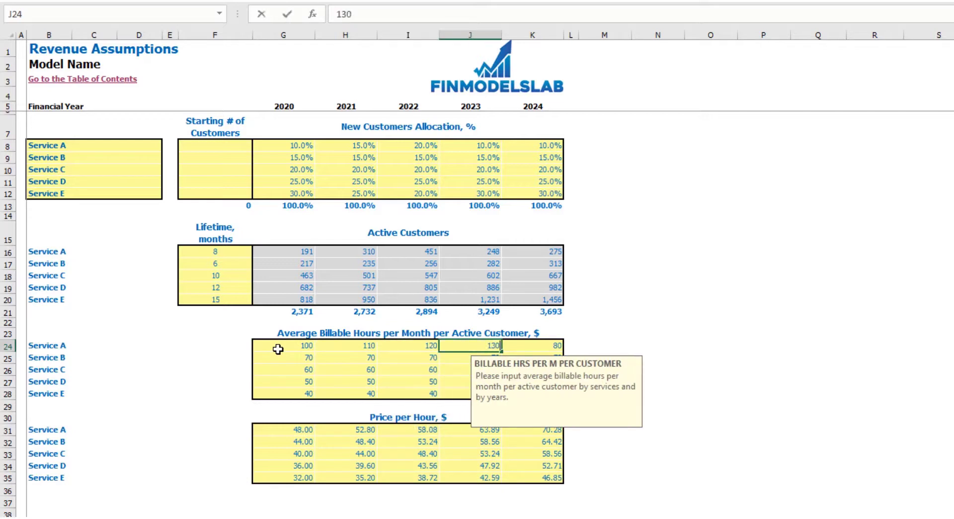
key(Tab)
text(140)
key(Return)
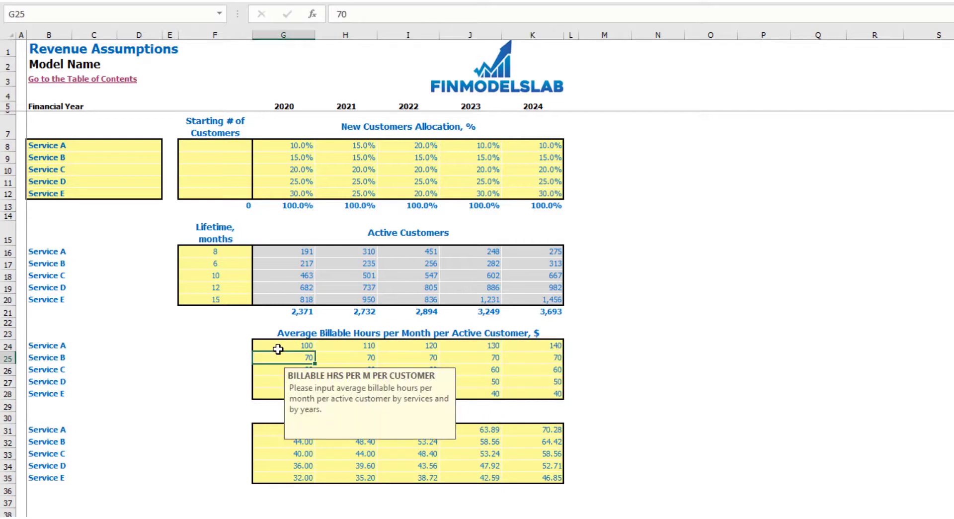
click(652, 299)
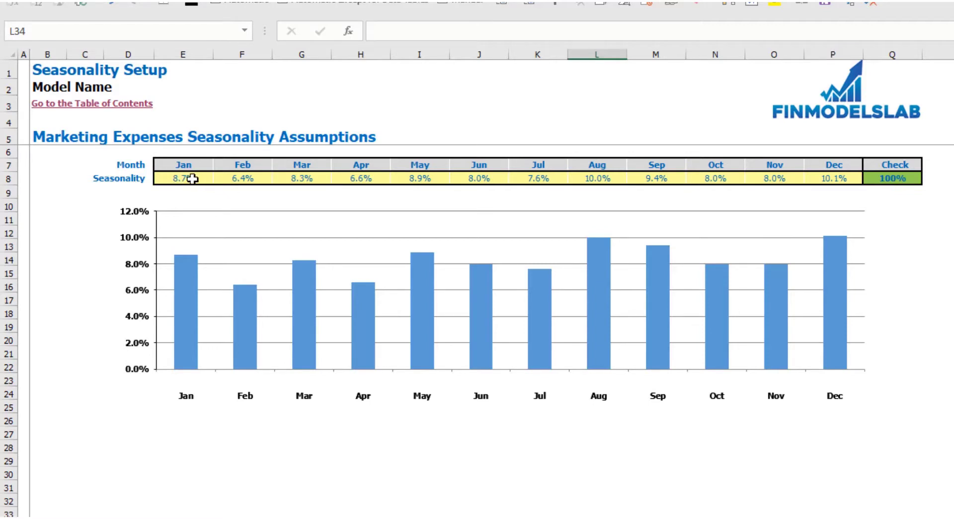
Step: Set the marketing expenses seasonality to 15% for January, 10% for February, 5% for March, 10% for April and 8% for May
click(192, 179)
text(15)
key(Tab)
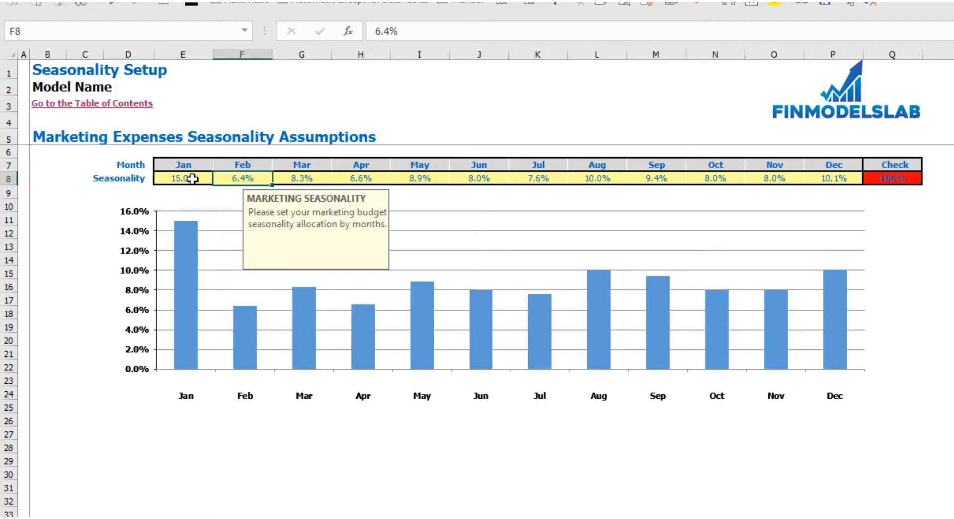
text(10)
key(Tab)
text(5)
key(Tab)
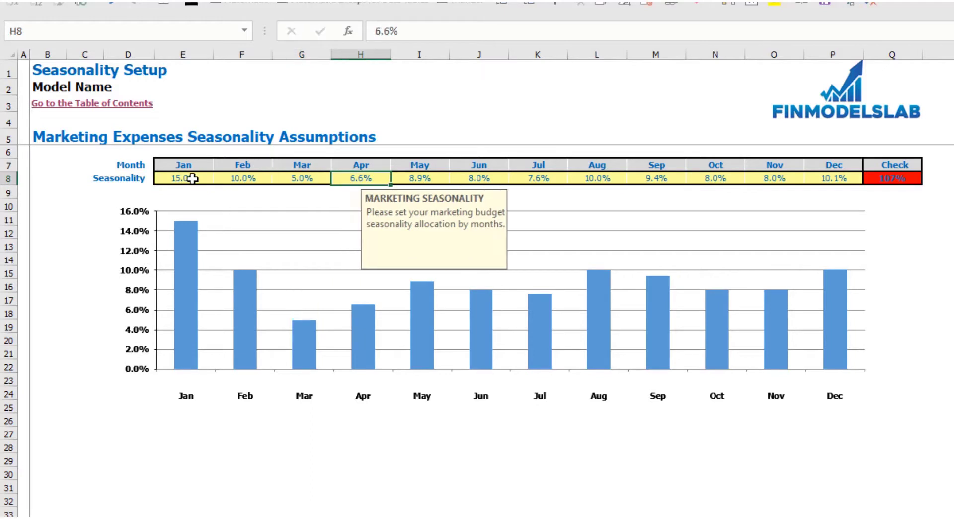
text(10)
key(Tab)
text(8)
key(Tab)
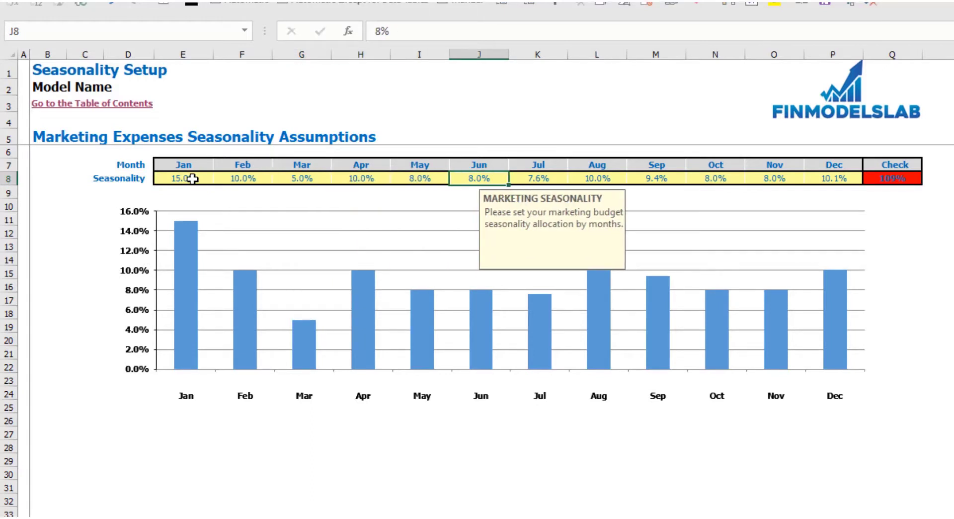
Step: Set the marketing expenses seasonality to 6% for June, 7% for July and 5% for August
text(6)
key(Tab)
text(7)
key(Tab)
text(5)
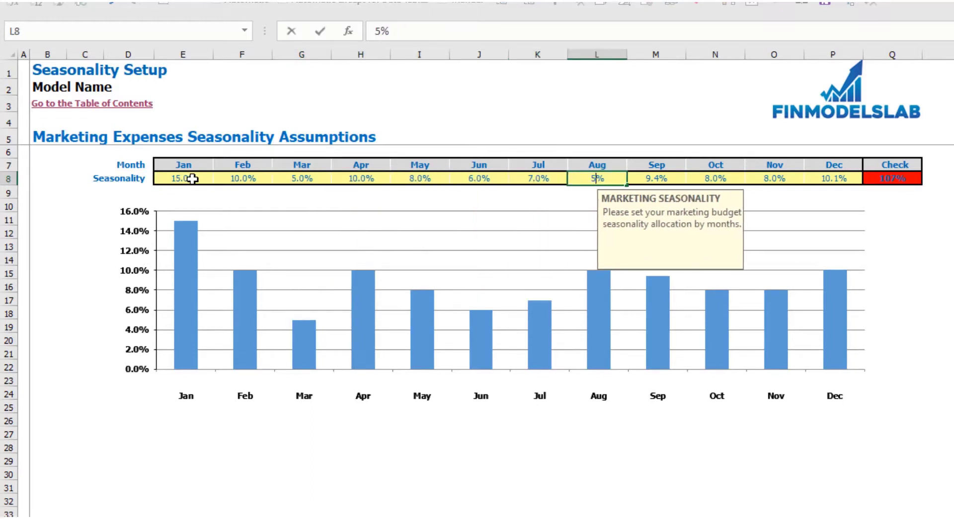
key(Tab)
Step: Set the marketing expenses seasonality to 10% for September, 15% for October, and 5% for both November and December
text(10)
key(Tab)
text(15)
key(Tab)
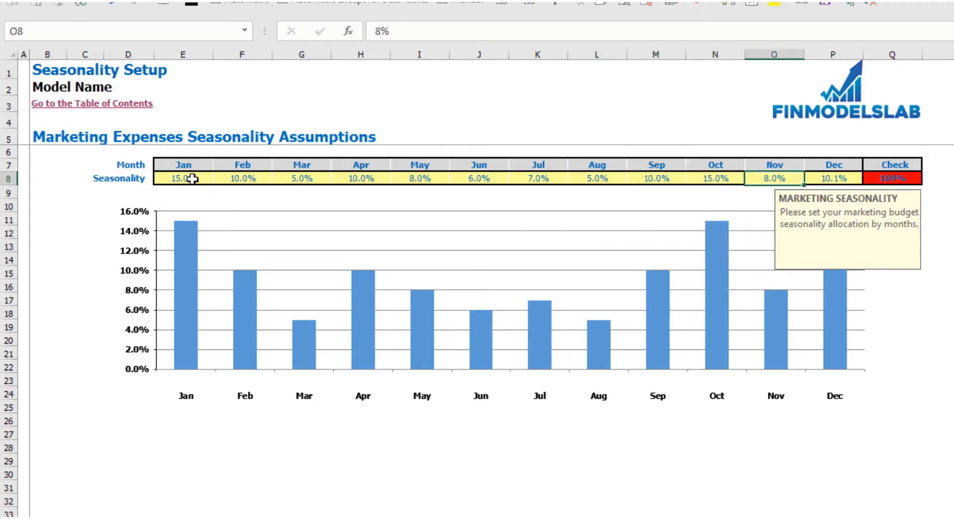
text(5)
key(Tab)
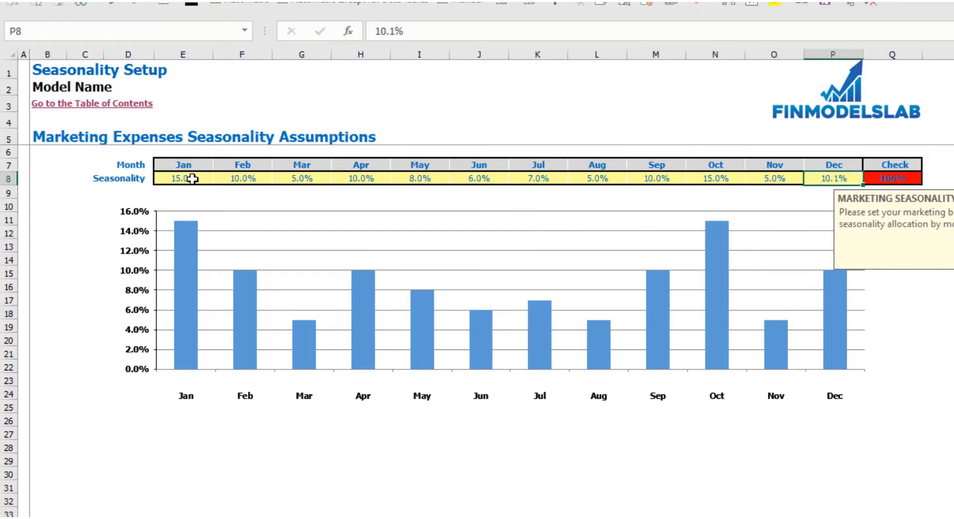
text(5)
key(Return)
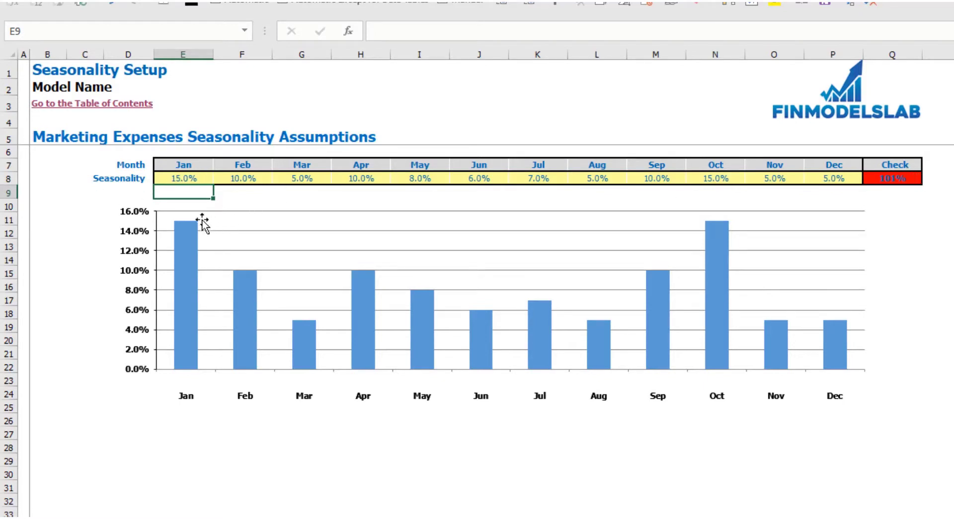
Step: Inspect the formula of the seasonality check total and set October's seasonality to 14%
click(908, 178)
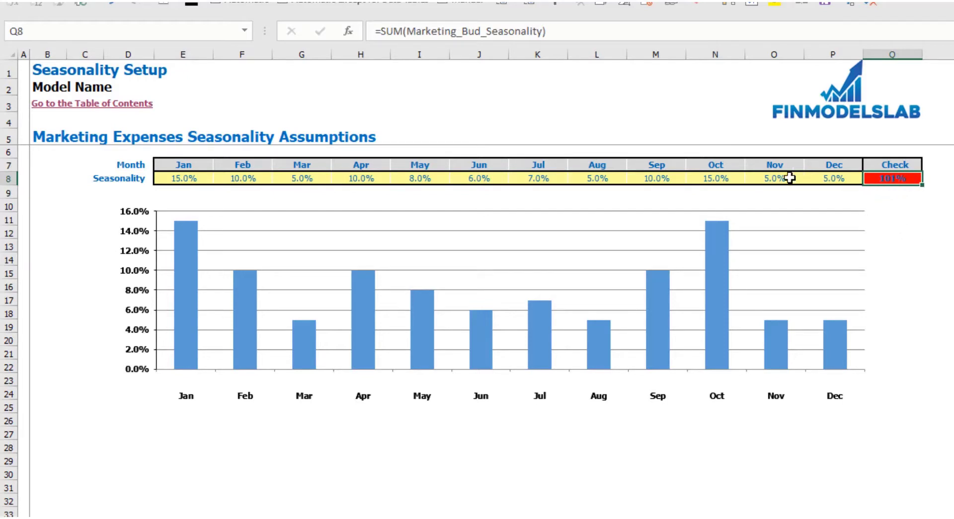
click(727, 180)
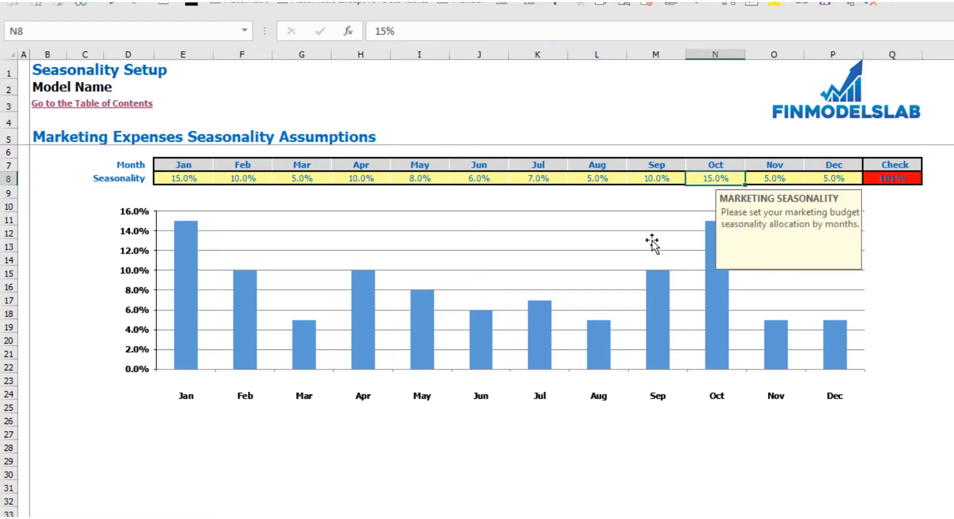
text(14)
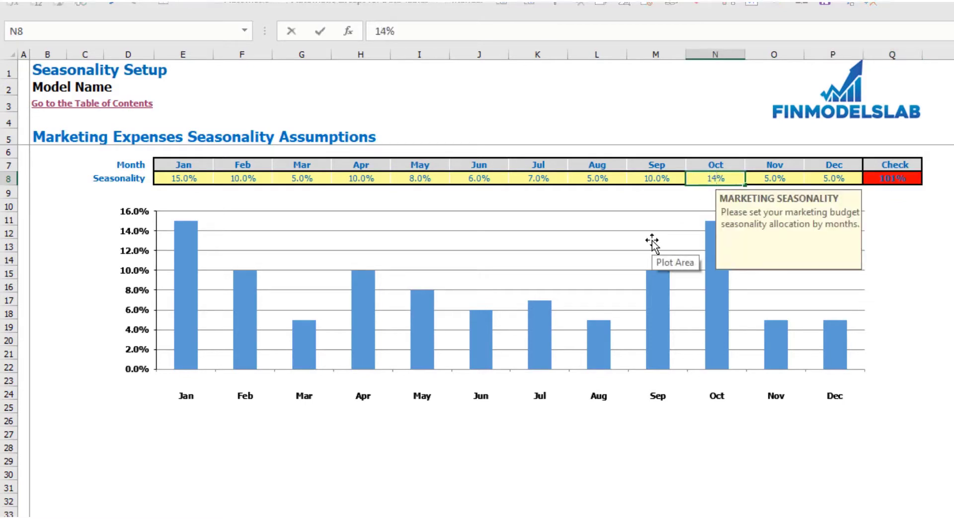
key(Return)
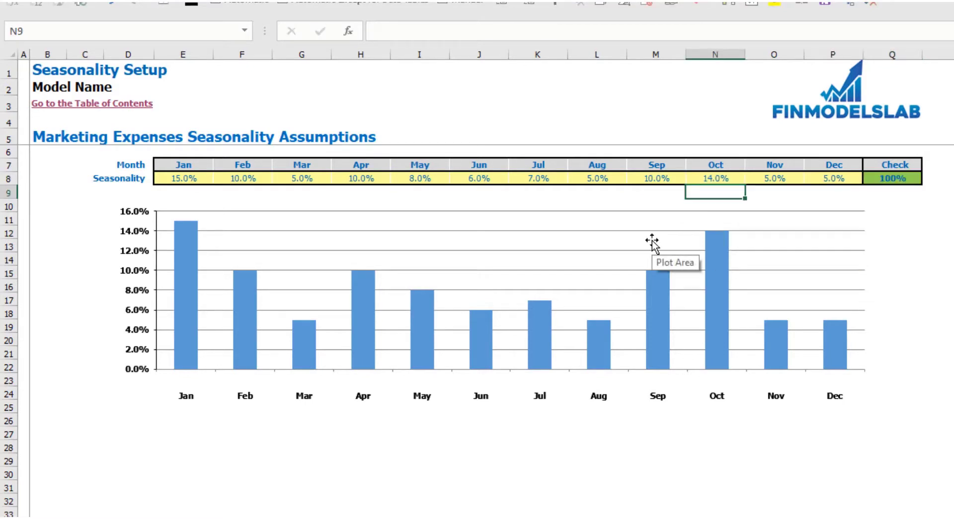
Step: Spread the marketing expenses seasonality evenly by entering =1/12 for January and copying it across February to December
click(908, 180)
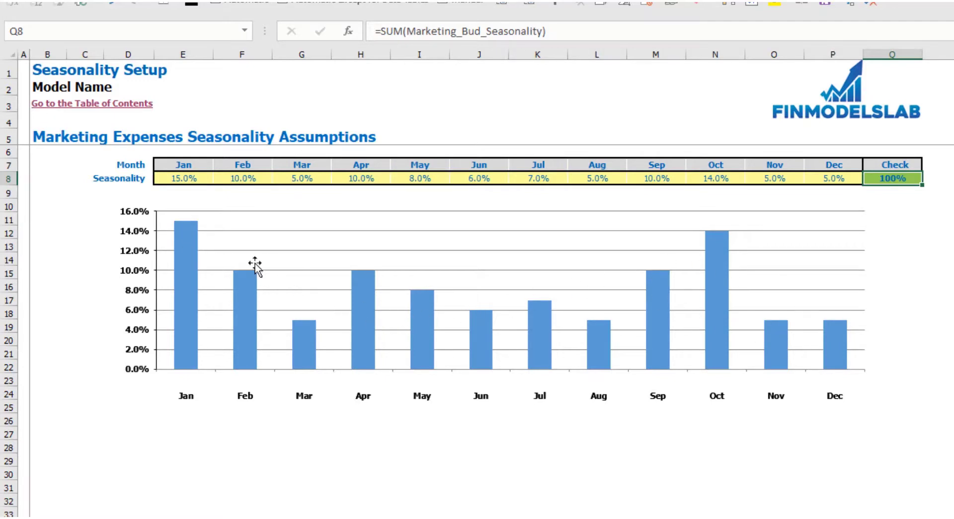
click(192, 179)
text(=1/)
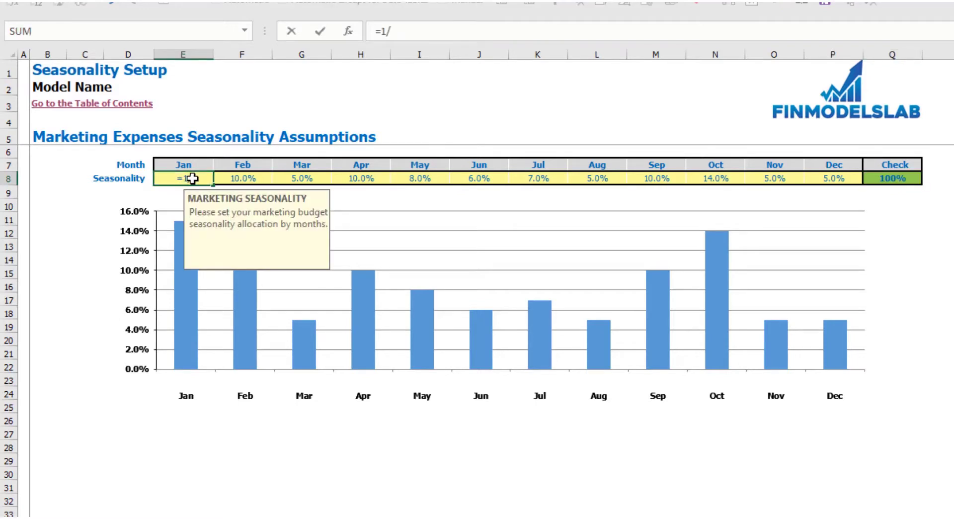
text(12)
key(ctrl+Return)
key(ctrl+c)
key(Right)
key(ctrl+shift+Right)
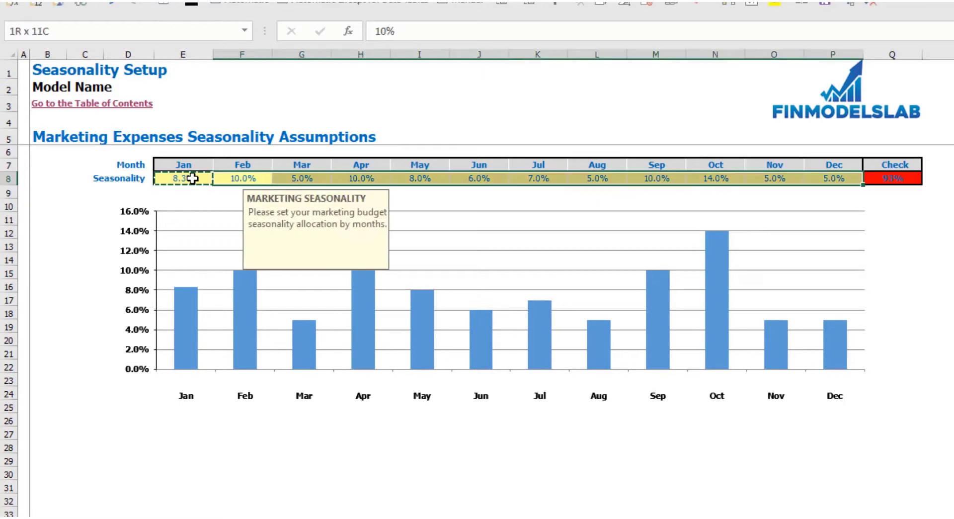
key(ctrl+v)
click(937, 246)
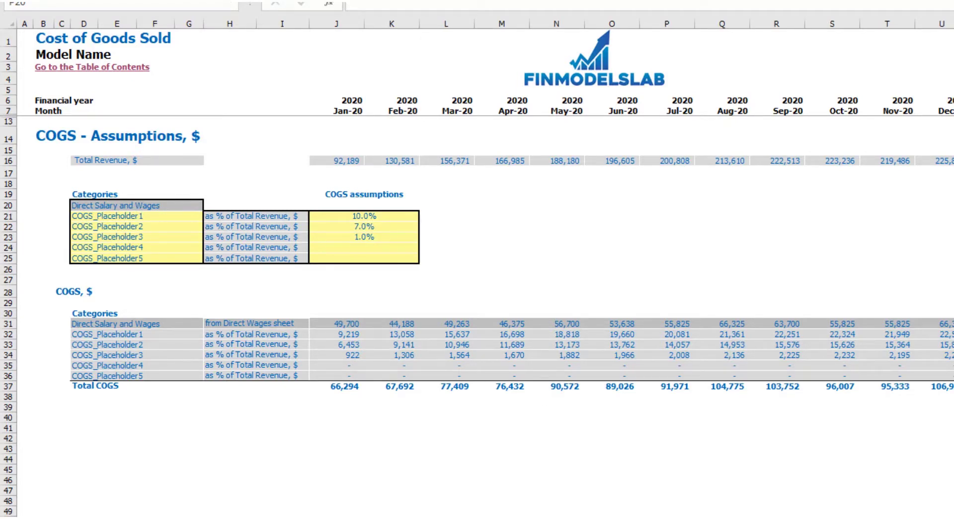
Step: On the Cost of Goods Sold sheet, rename the first COGS placeholder as Hosting and set its assumption to 15% of total revenue
click(166, 222)
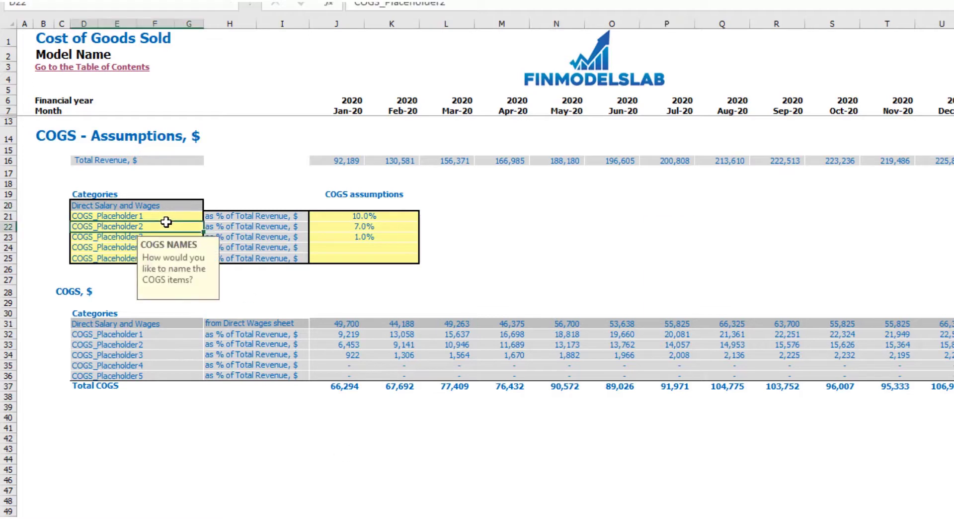
drag(166, 213, 139, 216)
text(Hosting)
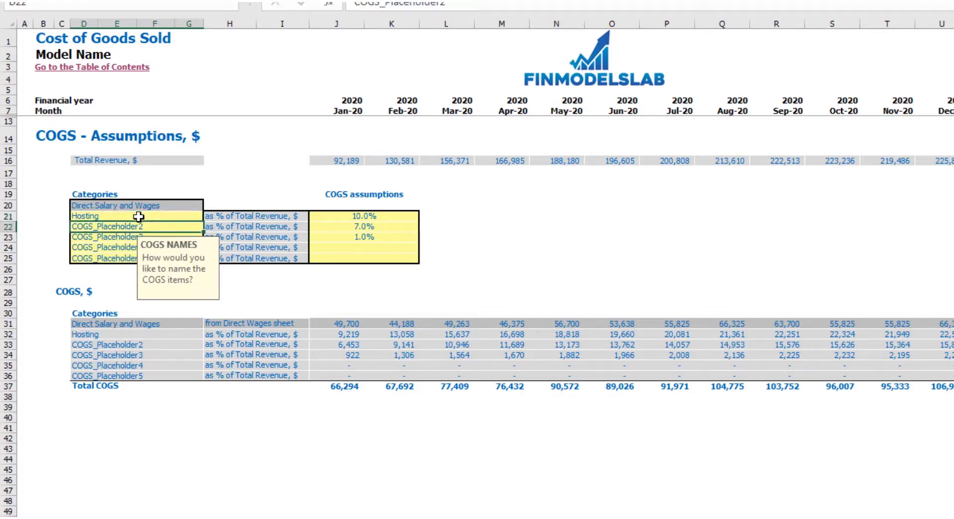
click(522, 247)
click(386, 219)
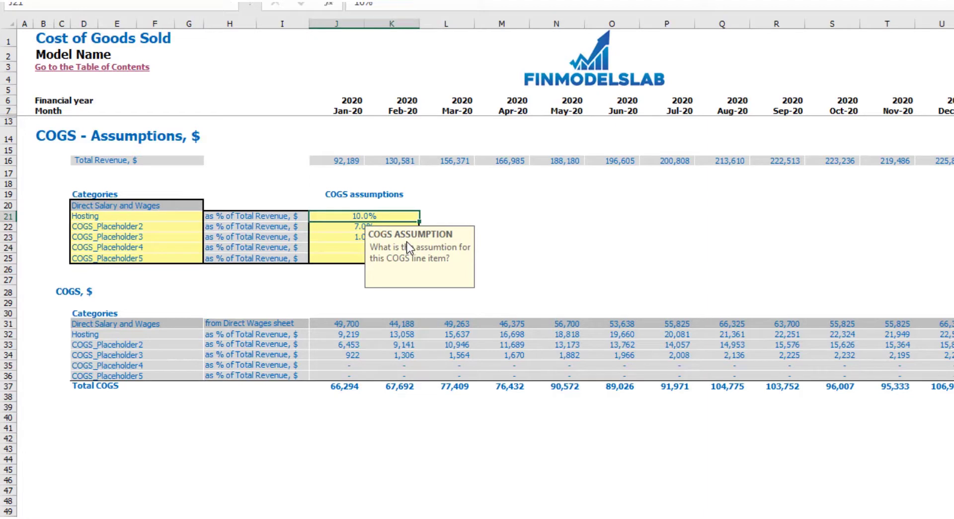
text(15)
key(Return)
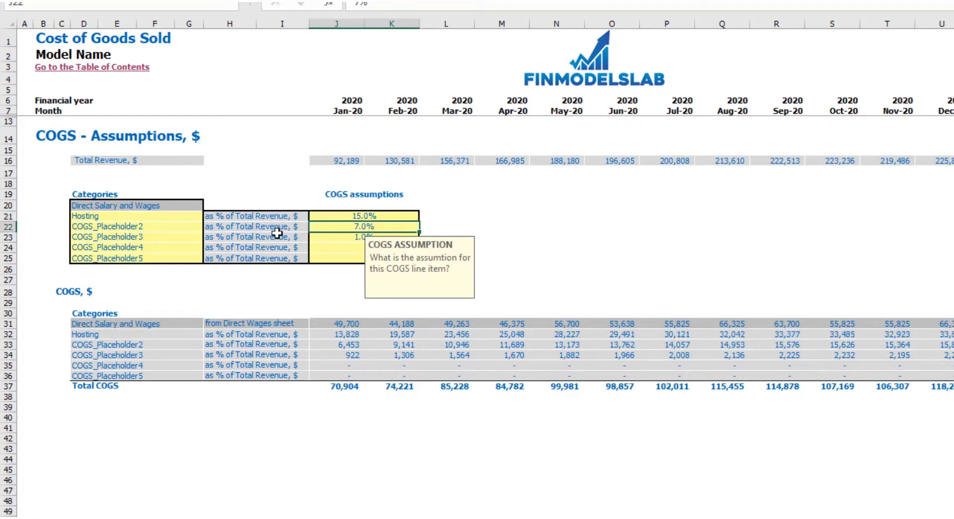
Step: Examine the total revenue row and COGS percentages, and expand the Total COGS detail in the income statement
click(7, 161)
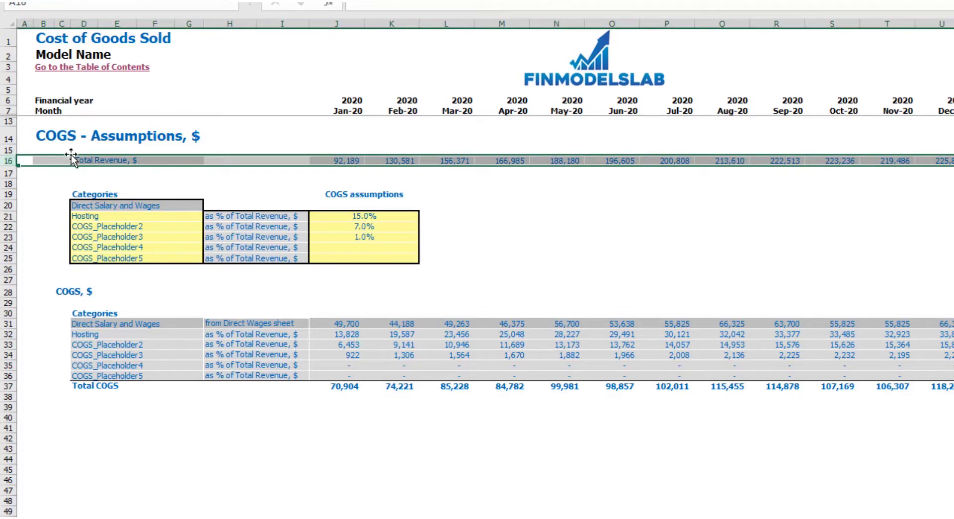
click(353, 187)
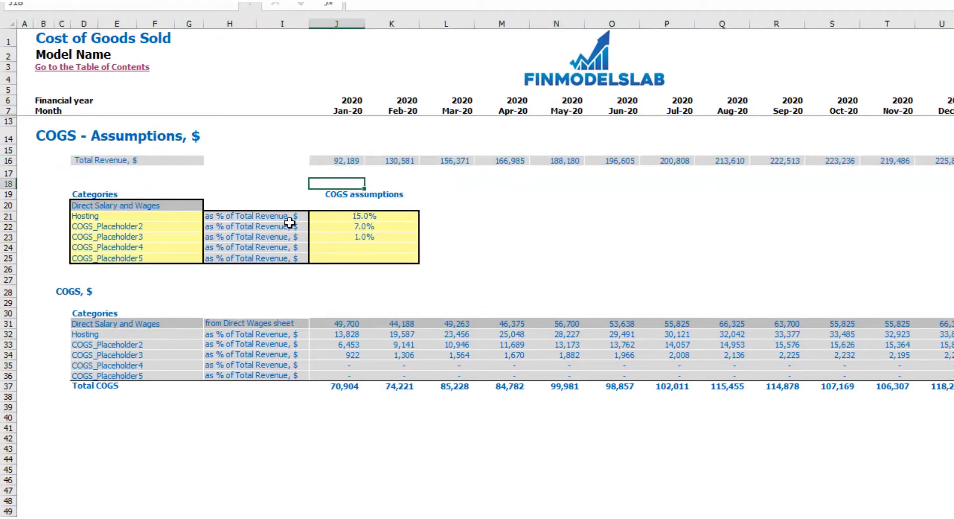
drag(350, 218, 362, 255)
click(448, 184)
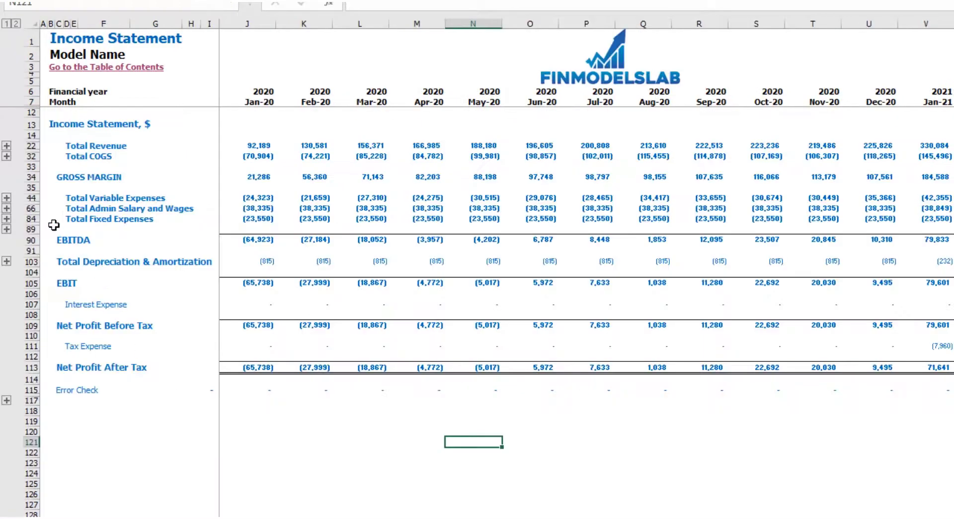
click(6, 156)
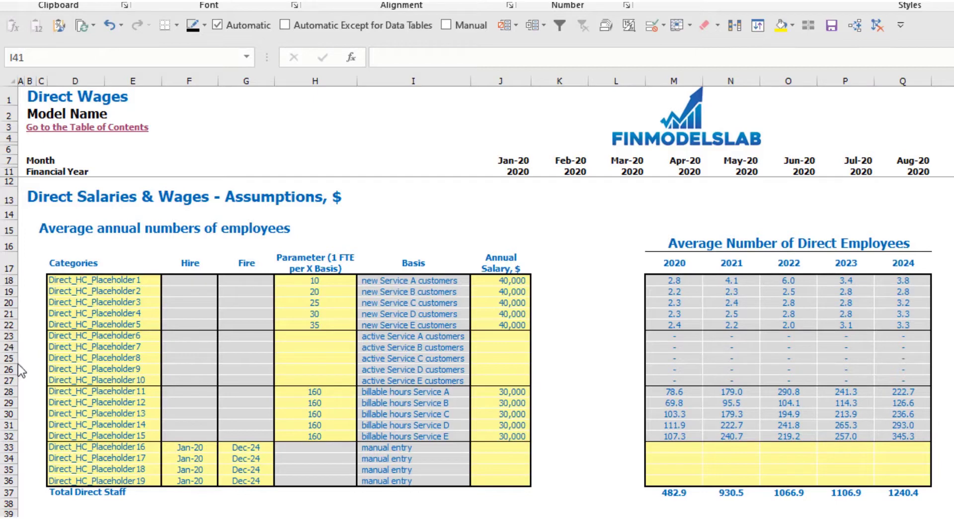
Step: On the Direct Wages sheet, name the first two direct staff categories AE and SDR
drag(9, 281, 25, 305)
click(29, 303)
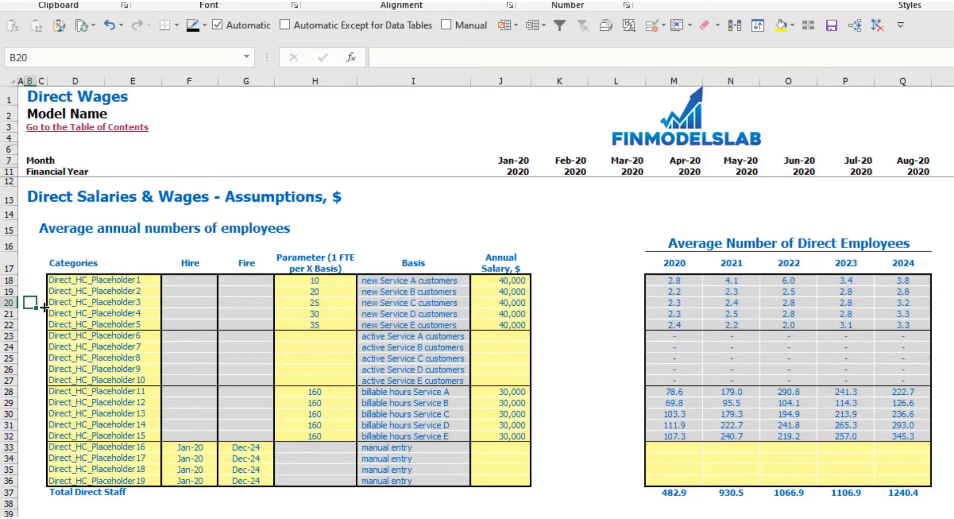
click(93, 281)
text(AE)
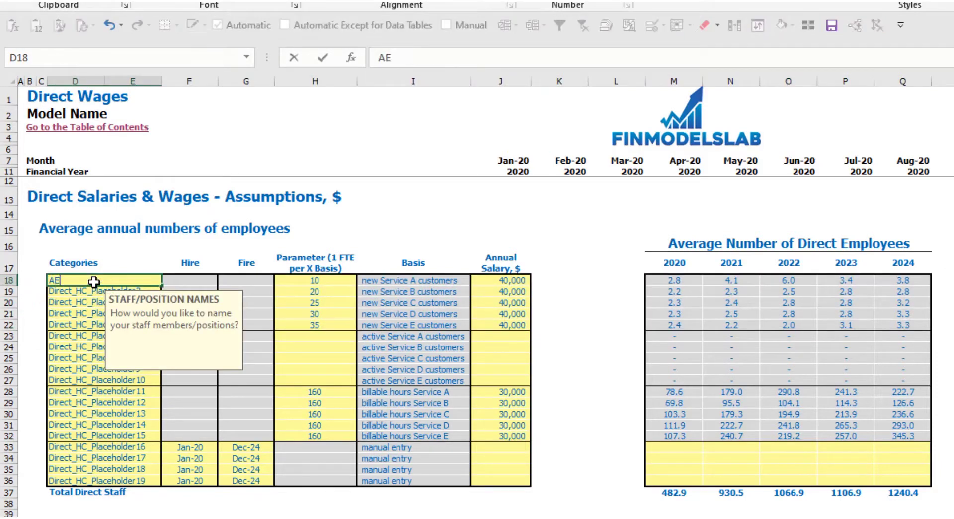
key(Return)
text(SDR)
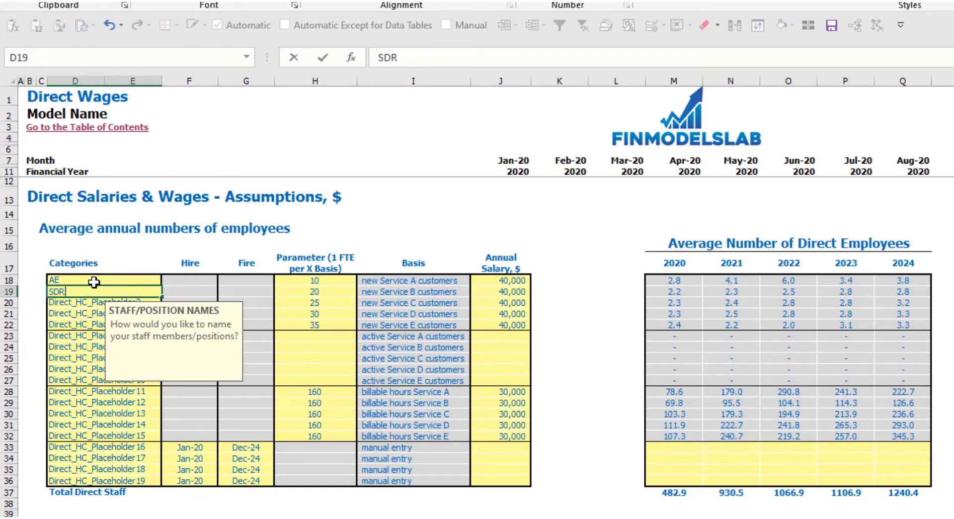
key(Return)
click(377, 218)
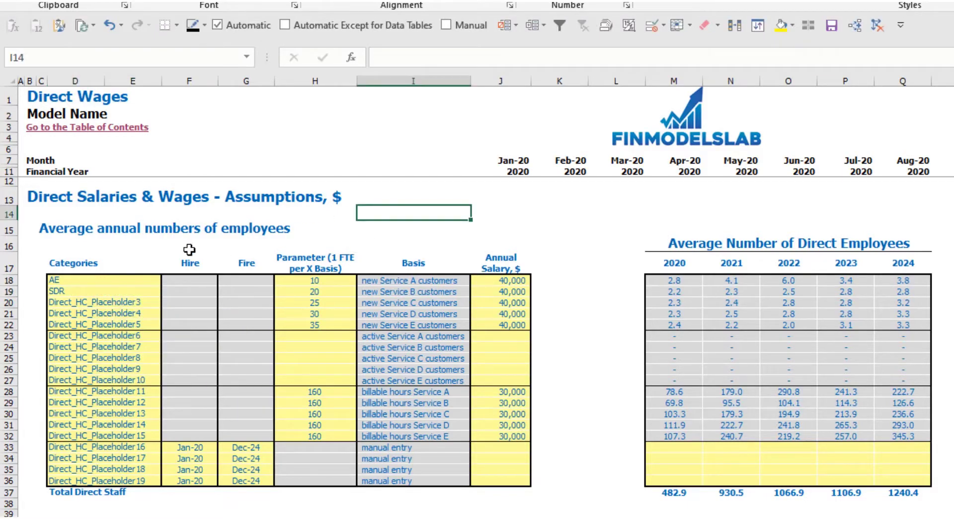
Step: Review the basis and parameter columns, and set AE's ratio to one FTE per 15 new Service A customers
click(387, 268)
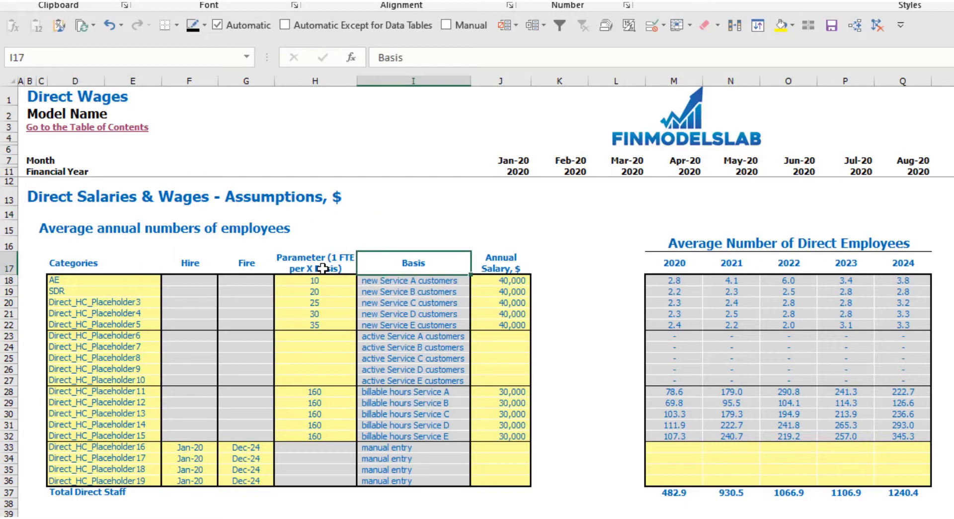
click(324, 270)
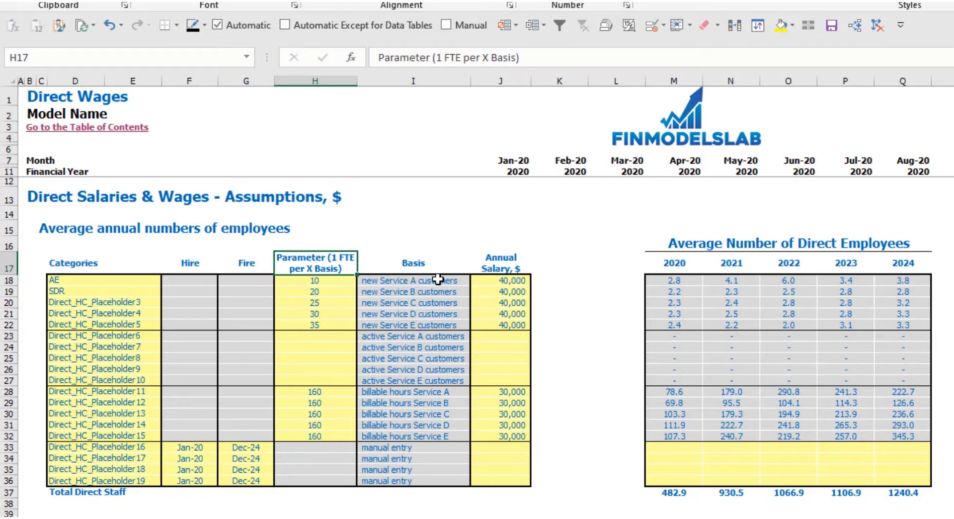
click(342, 288)
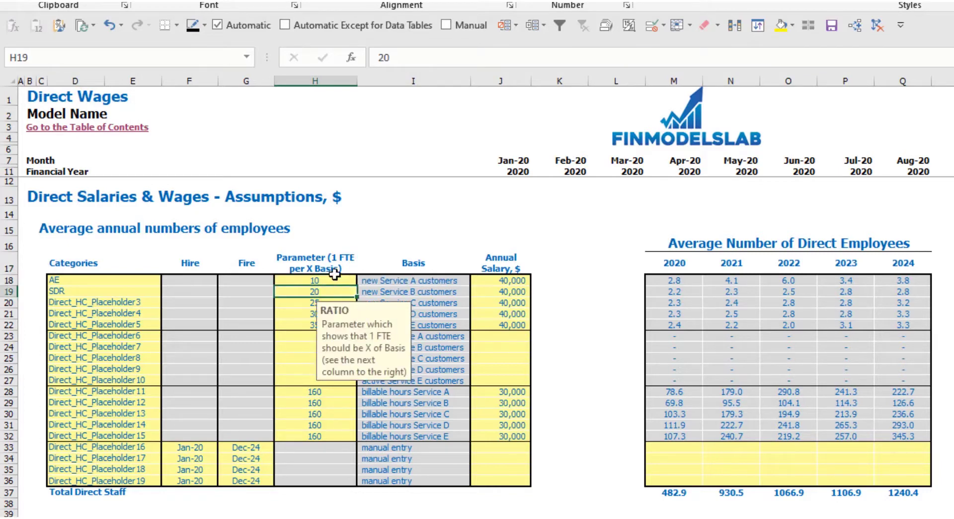
click(333, 279)
text(15)
key(Return)
Step: Inspect AE's ratio and its average number of direct employees for 2020 to 2024
click(318, 280)
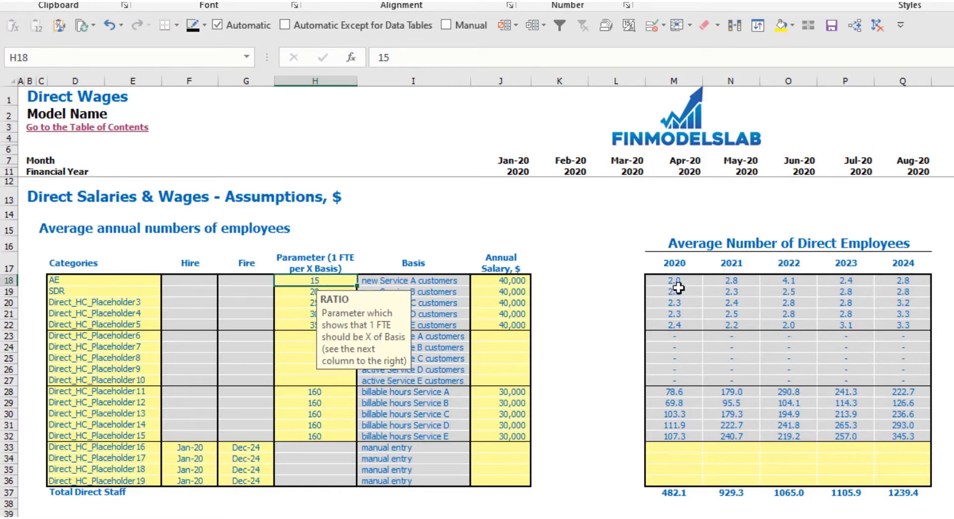
click(734, 215)
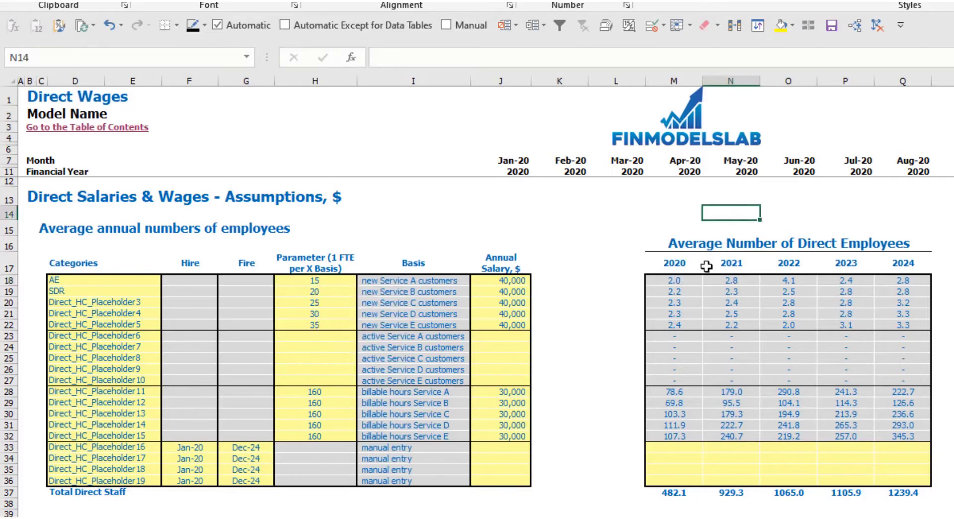
drag(679, 279, 911, 281)
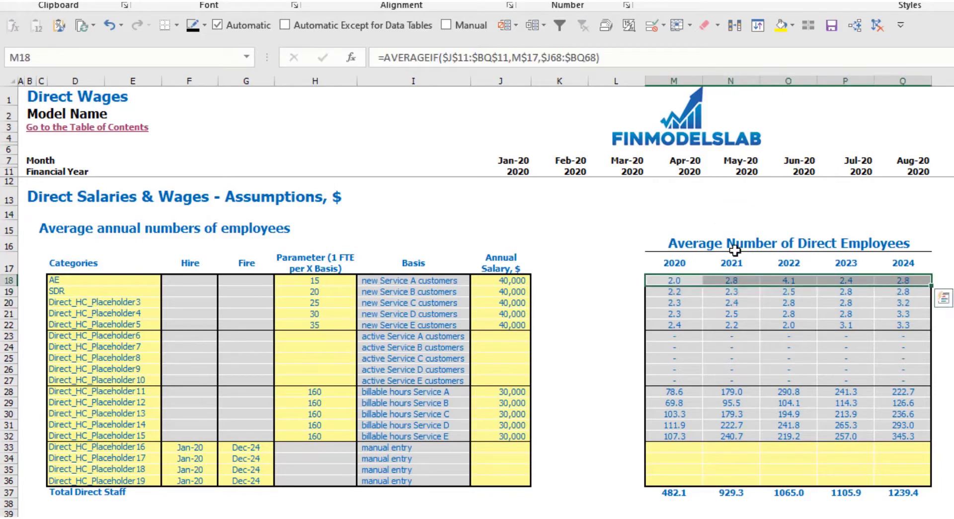
click(555, 229)
Step: Set AE's annual salary to 25,000
click(519, 280)
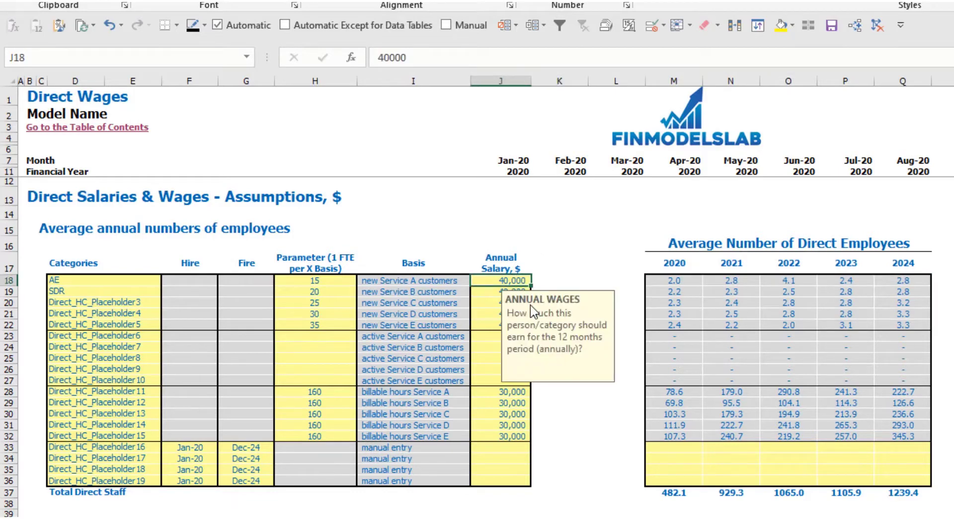
text(2)
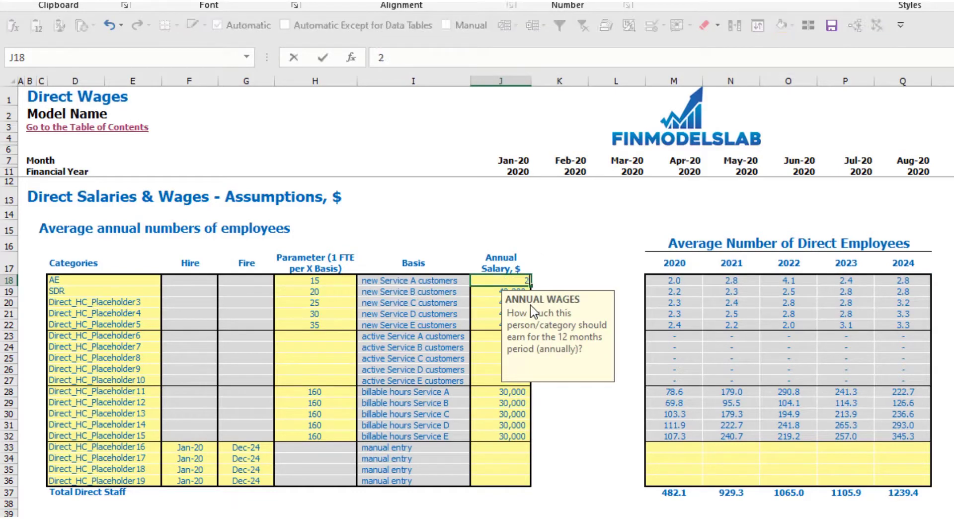
text(5,000)
key(Return)
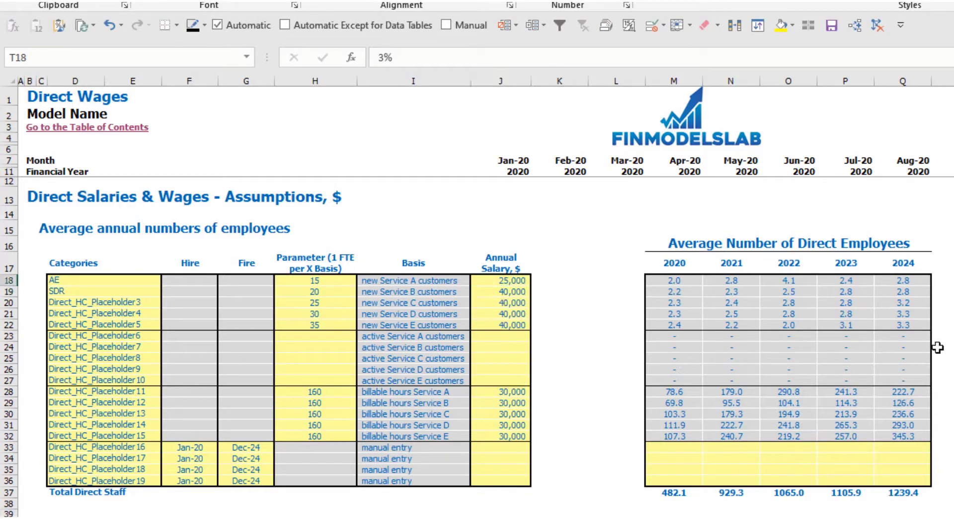
Step: Set AE's annual salary raise to 5% for 2021, 4% for 2022, 3% for 2023 and 2% for 2024
key(Right)
key(Right)
key(Right)
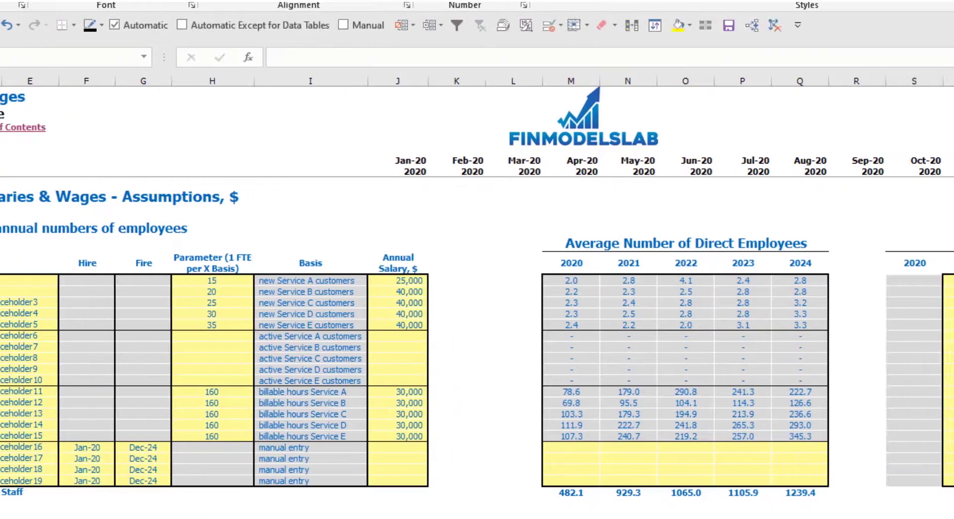
Step: Set AE's monthly bonus to 10% and its tax rate to 12%
click(800, 281)
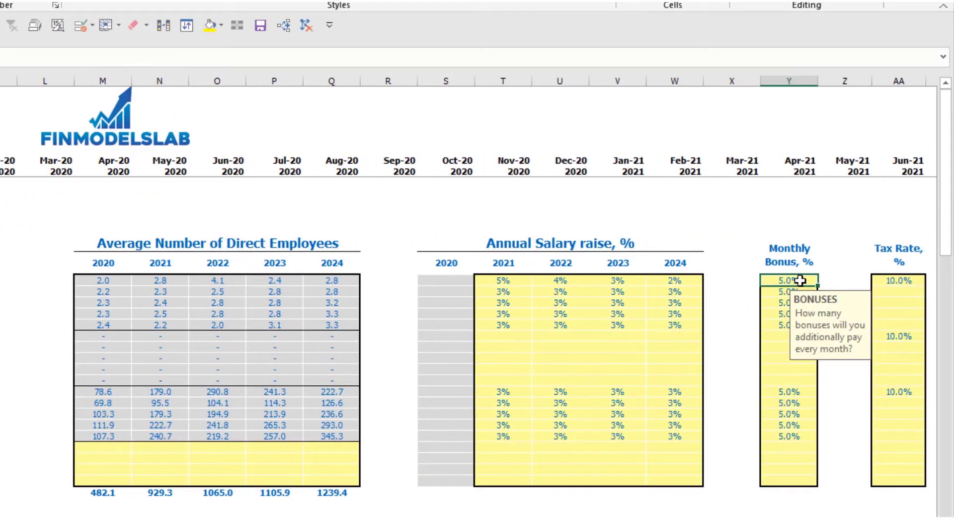
text(10)
key(ctrl+Return)
click(892, 278)
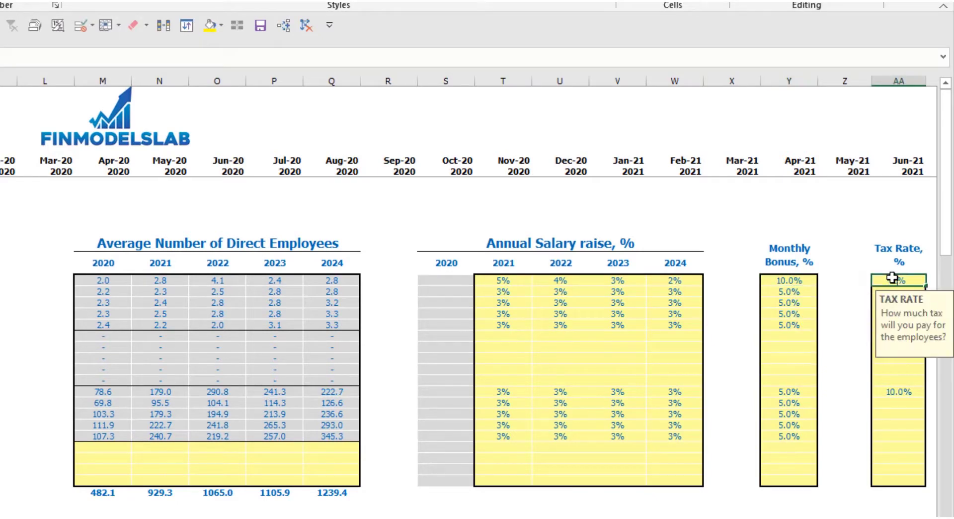
text(12)
key(Return)
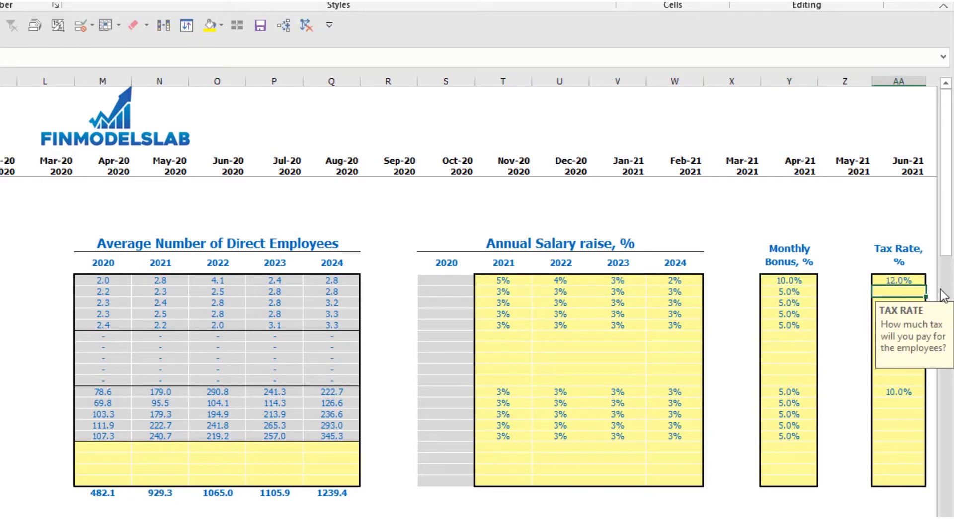
Step: Clear the monthly bonus and tax rate entries for AE
click(789, 282)
key(Delete)
click(885, 280)
key(Delete)
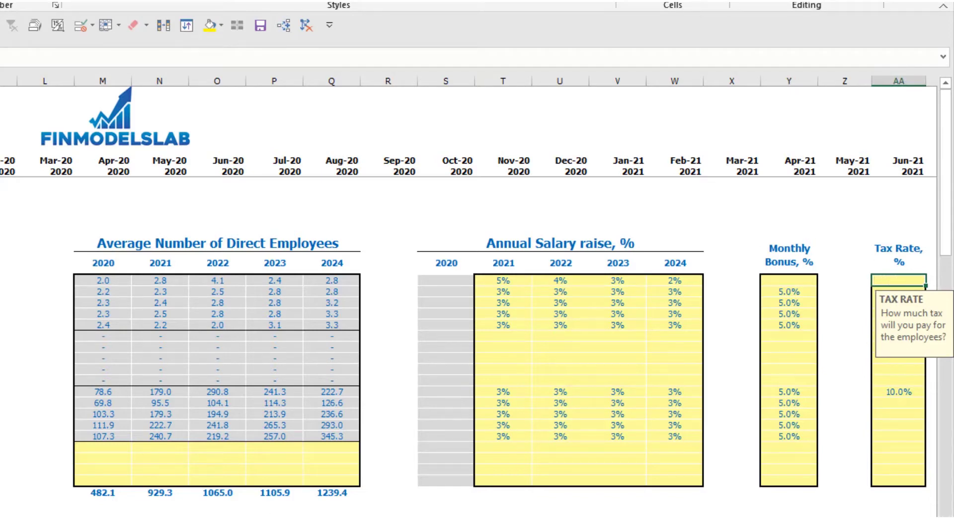
Step: Examine the total direct staff numbers, monthly base salaries and monthly bonus schedules further down the Direct Wages sheet
drag(103, 516, 332, 517)
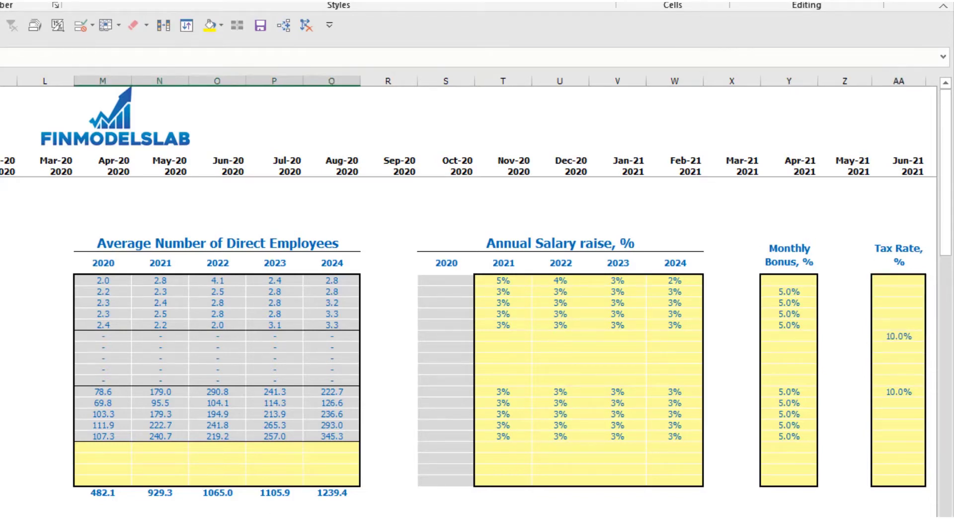
click(504, 517)
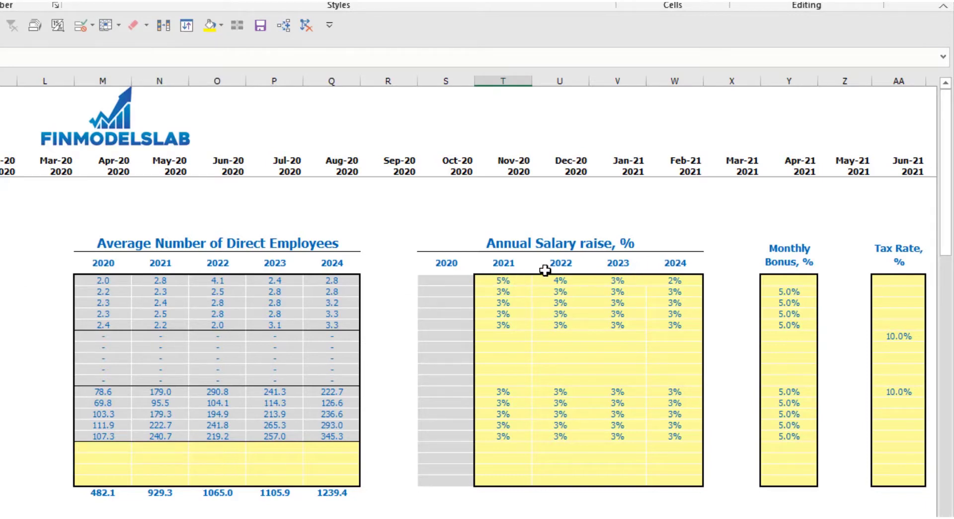
scroll(473, 380, down, 4)
scroll(473, 379, down, 10)
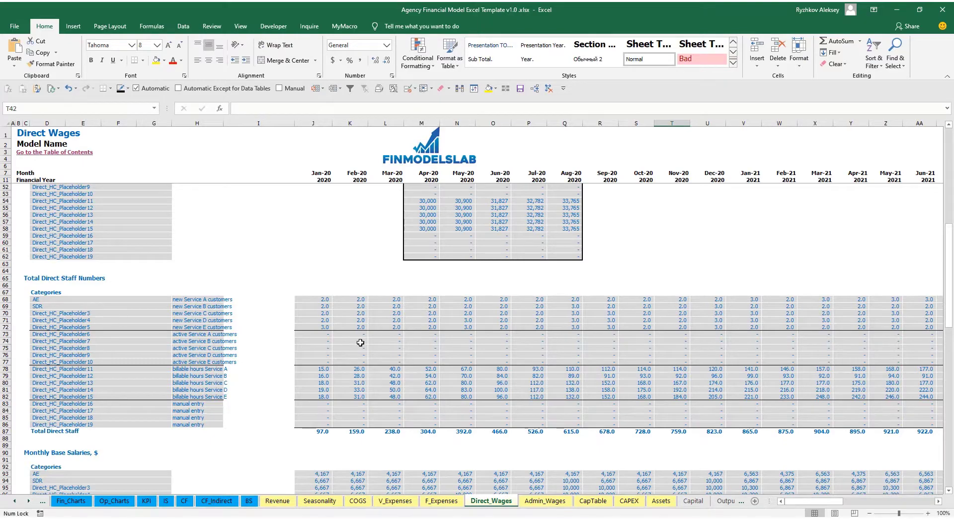
scroll(357, 345, down, 7)
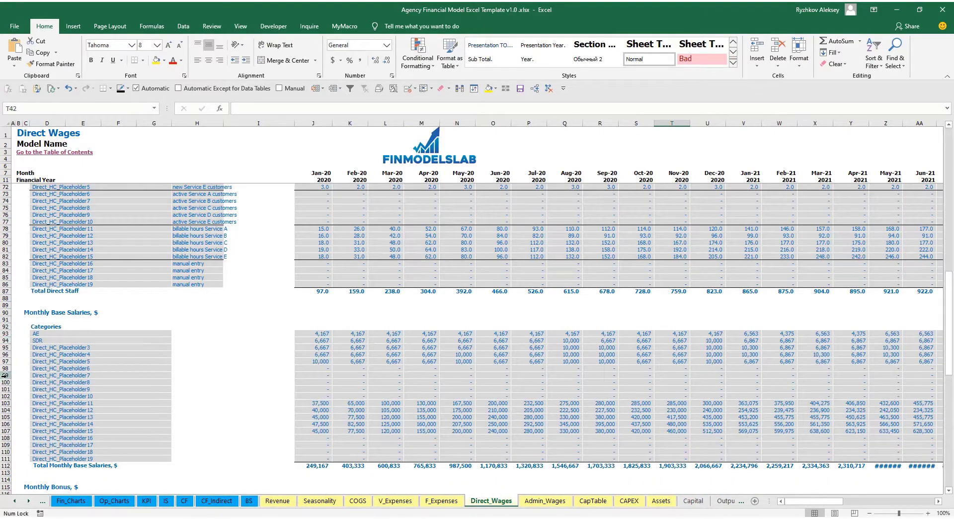
scroll(454, 372, down, 10)
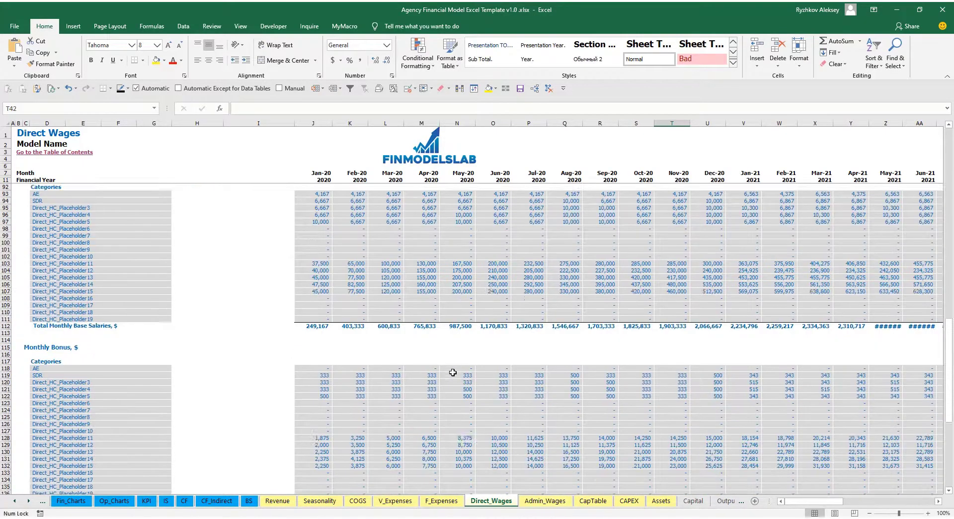
Step: Rename the first active-customers category, Direct_HC_Placeholder6, as Cust Success in the Direct Wages assumptions
scroll(383, 324, down, 7)
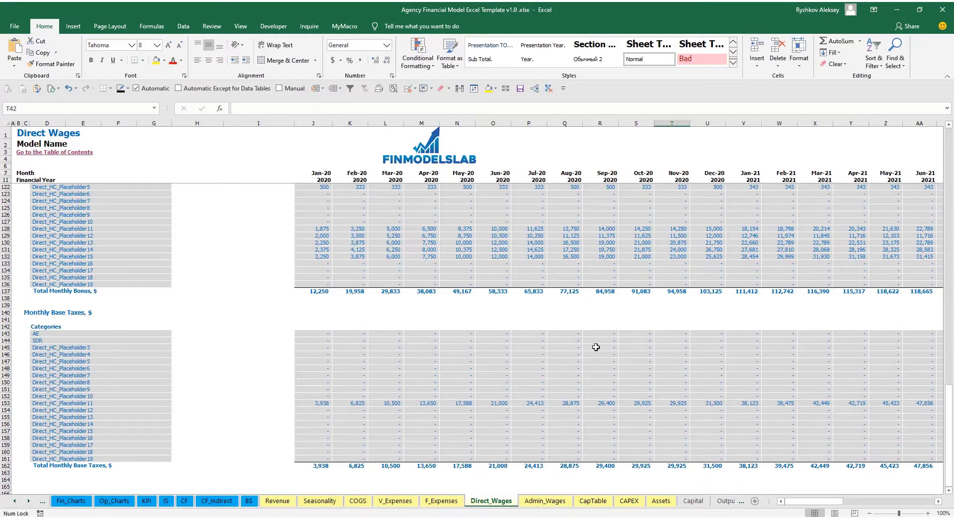
scroll(536, 342, up, 20)
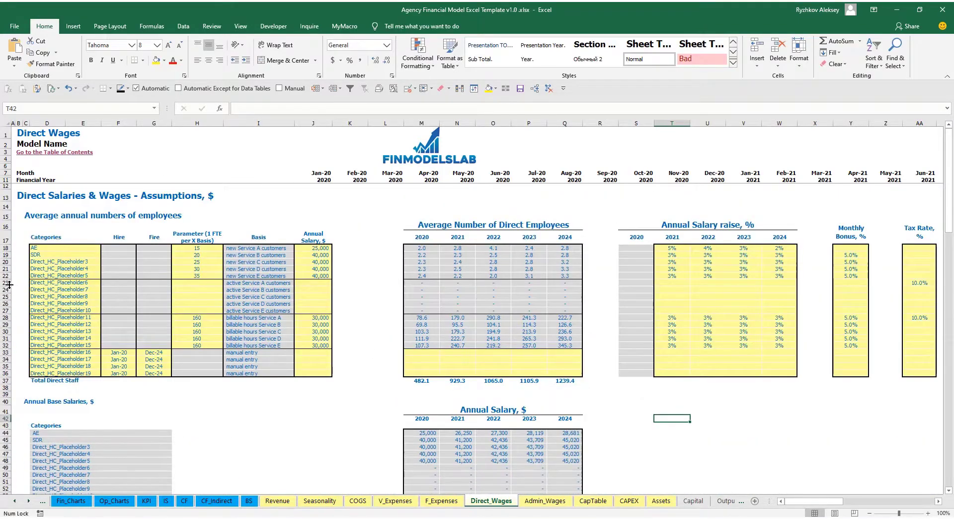
drag(6, 282, 2, 310)
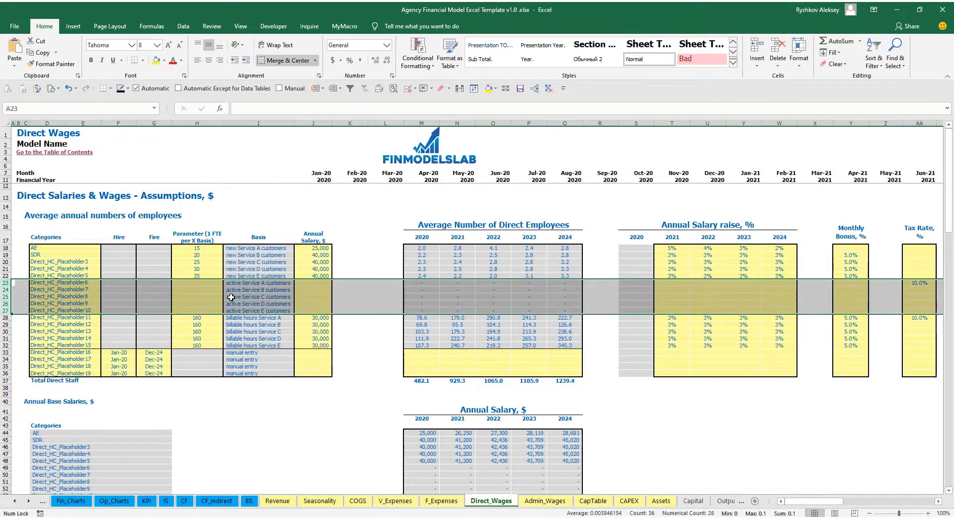
click(258, 283)
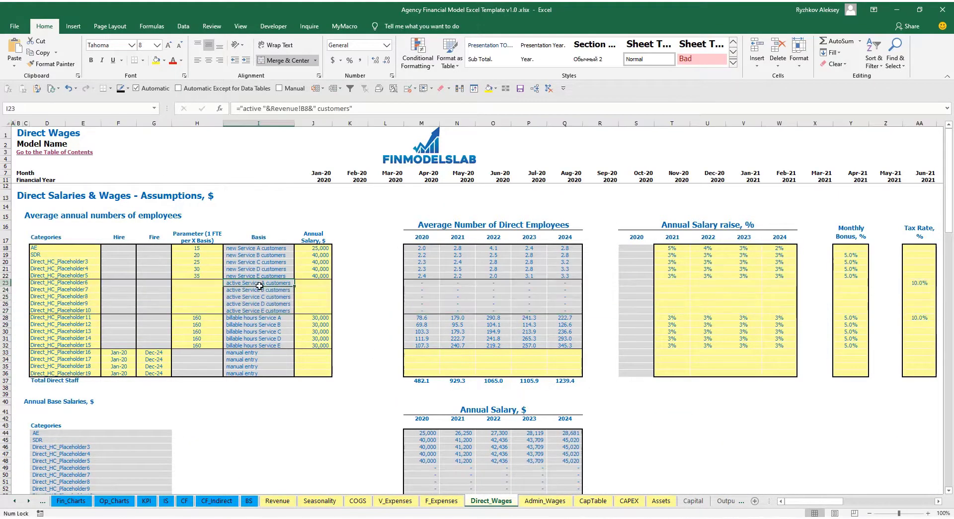
click(83, 283)
text(Cust)
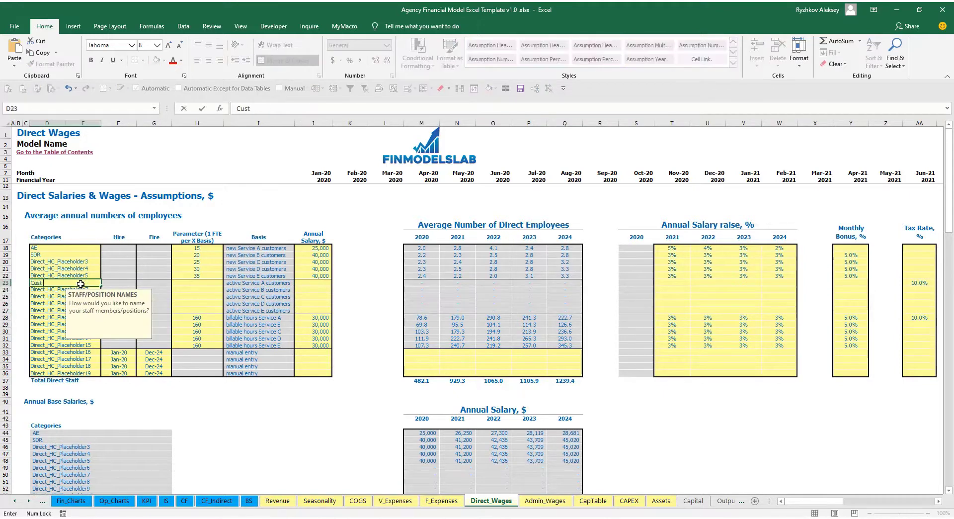
text( Success)
key(Return)
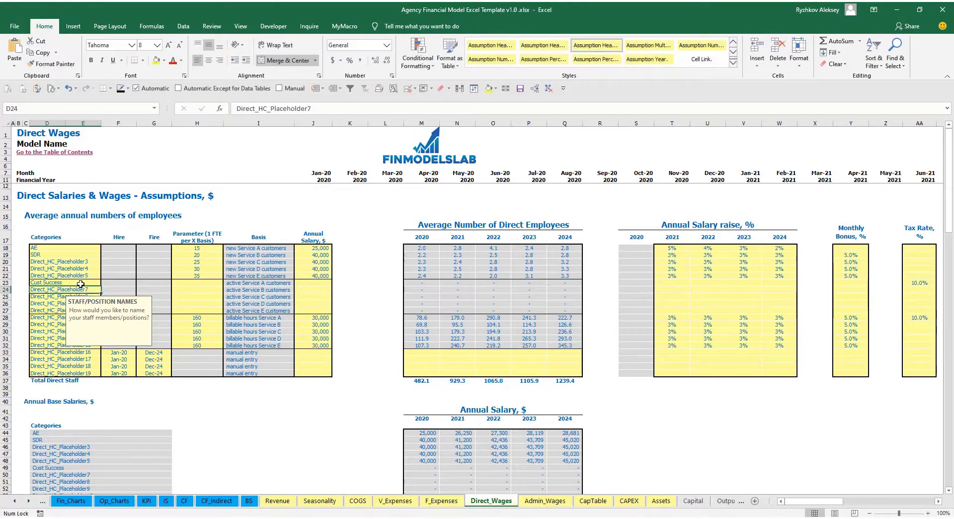
Step: Set Cust Success's parameter to 20 active Service A customers per FTE and its annual salary to $3,000
click(177, 281)
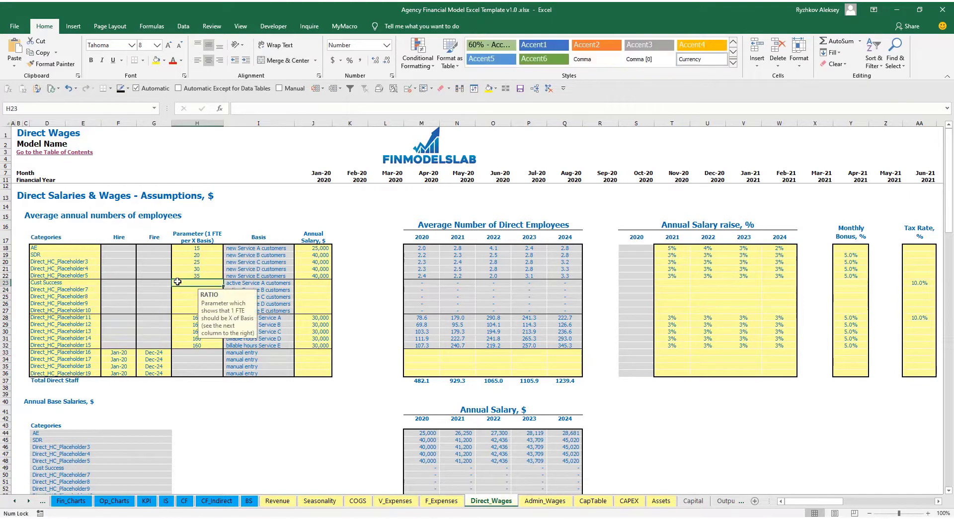
text(20)
key(Return)
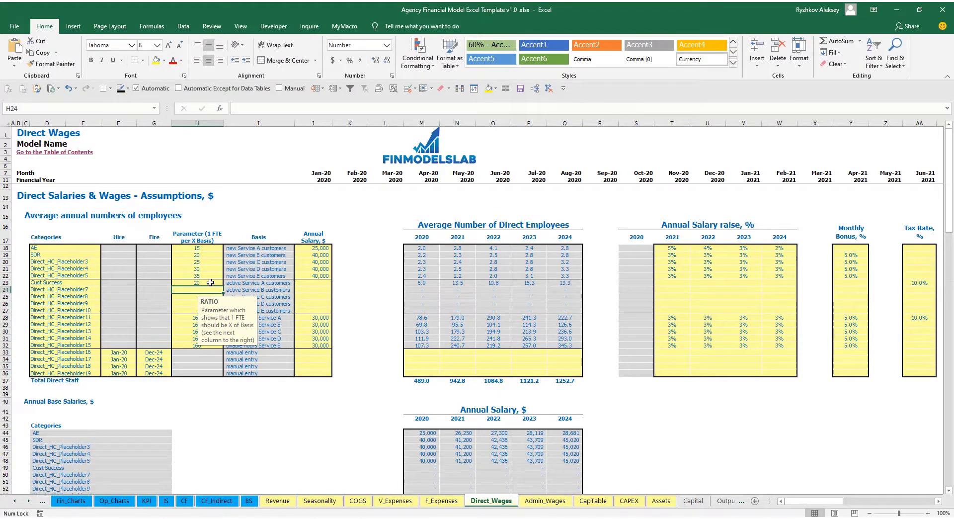
click(321, 281)
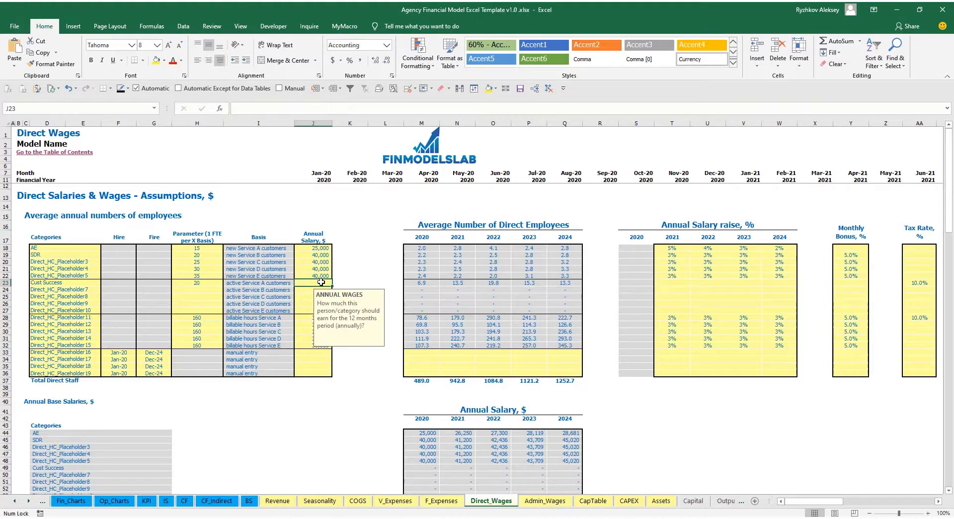
text(3000)
key(Return)
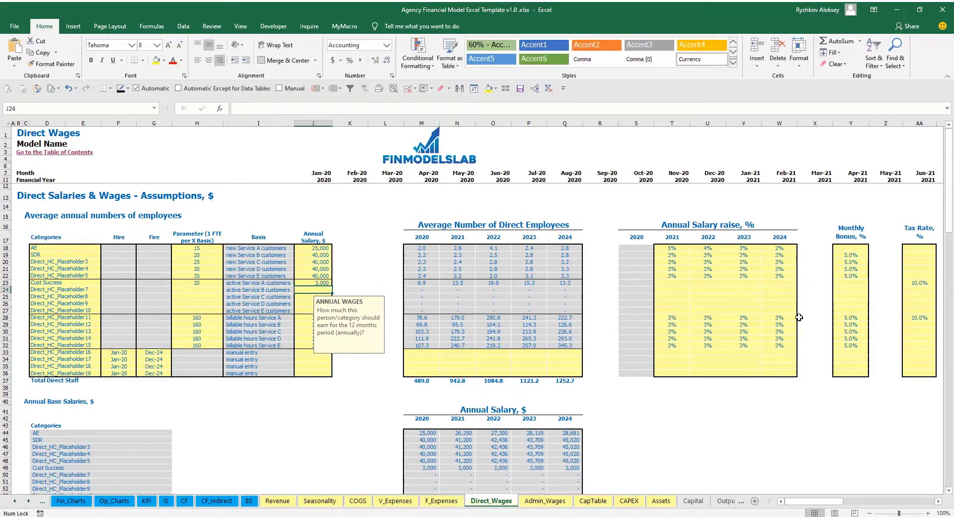
Step: Copy the 3% annual salary raise from the row above into Cust Success's 2021 to 2024 cells
click(675, 276)
key(ctrl+c)
drag(672, 283, 779, 283)
key(ctrl+v)
Step: Set Cust Success's monthly bonus to 5% and its tax rate to 12%
click(851, 284)
text(5%)
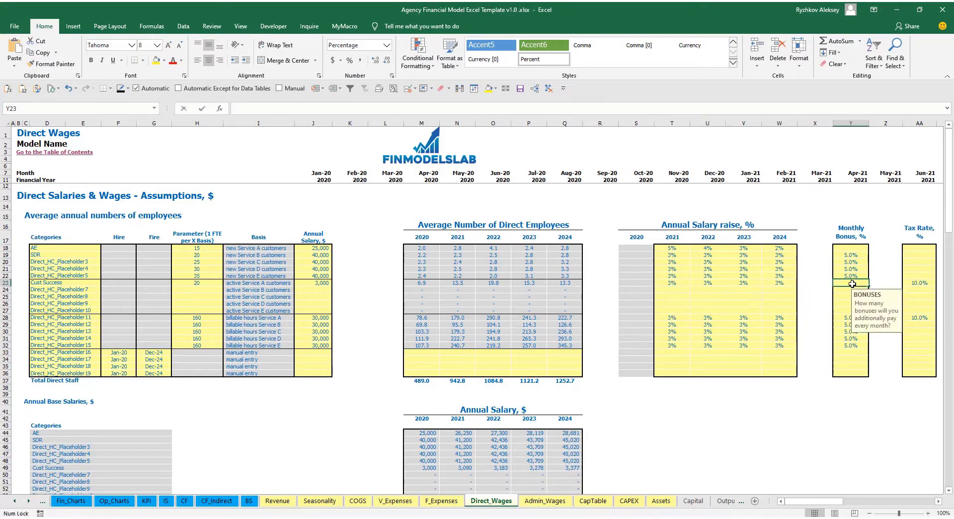
key(Tab)
click(914, 282)
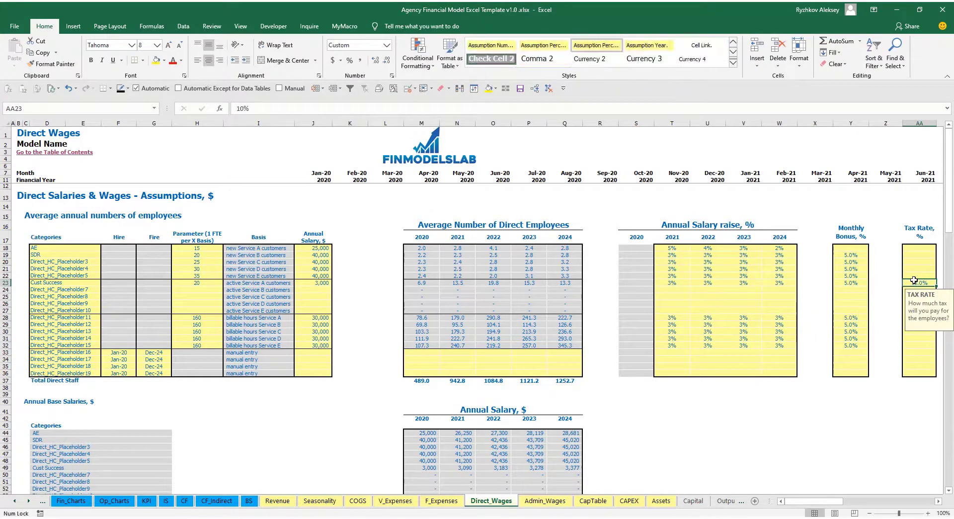
text(10%)
key(Return)
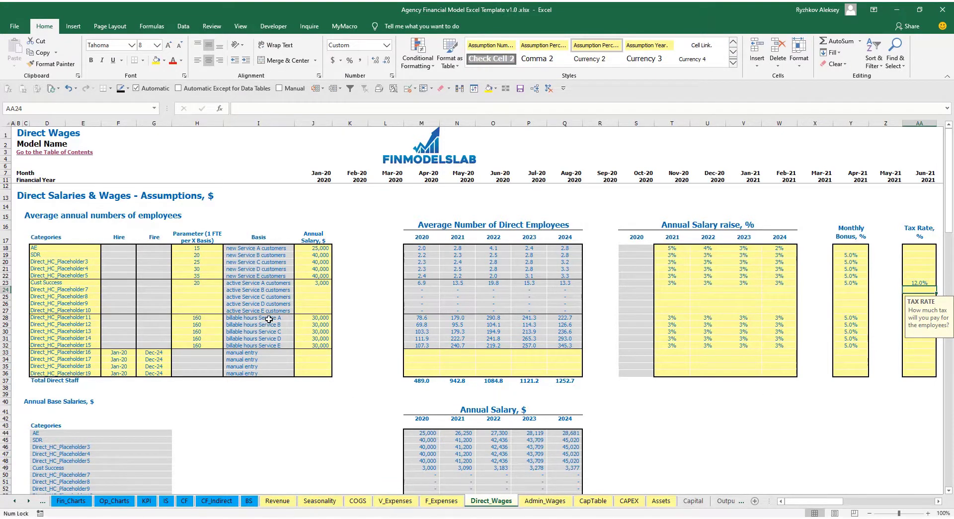
Step: Rename the billable hours Service A category, Direct_HC_Placeholder11, as Engineer and review its parameter and annual salary
click(200, 319)
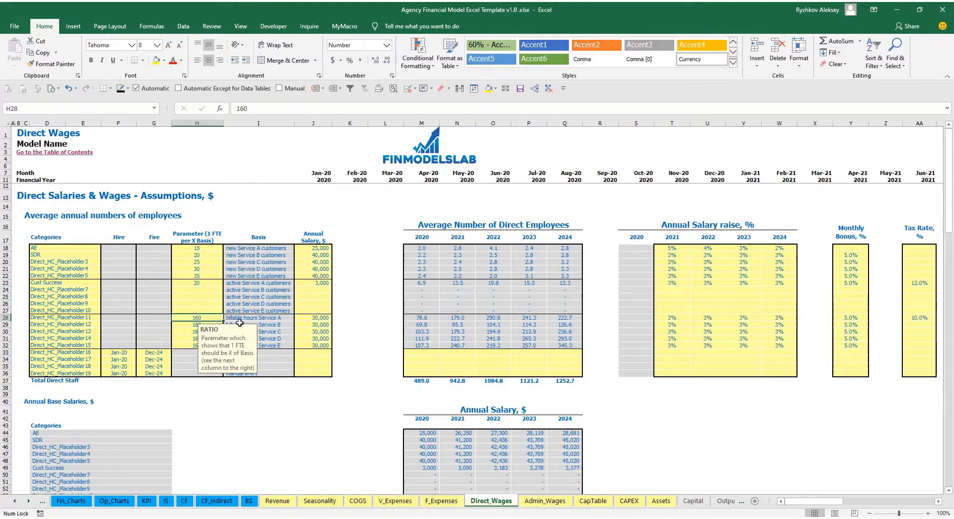
click(84, 319)
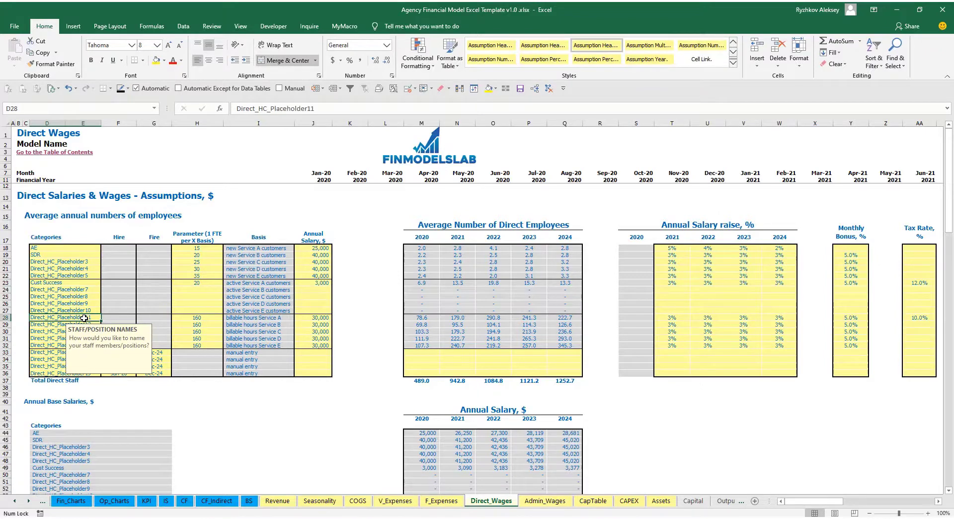
text(En)
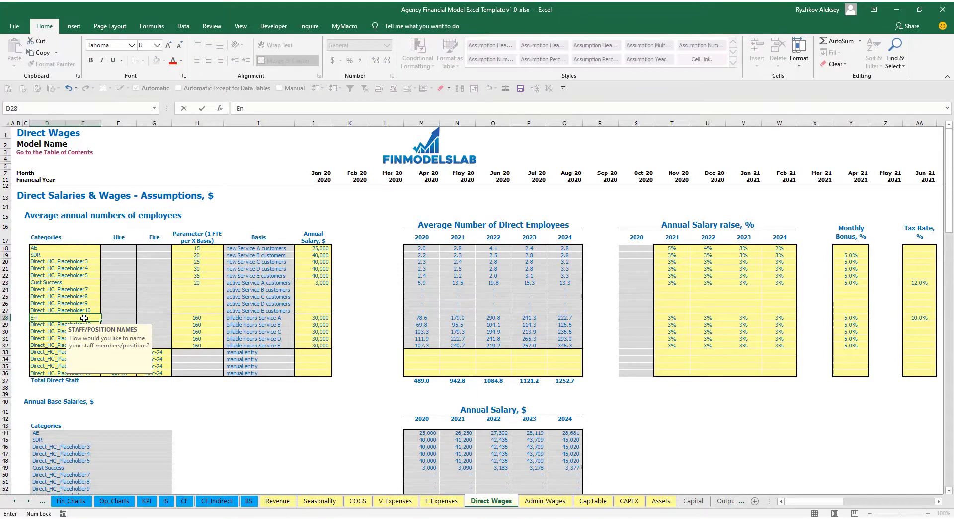
text(gineer)
key(Return)
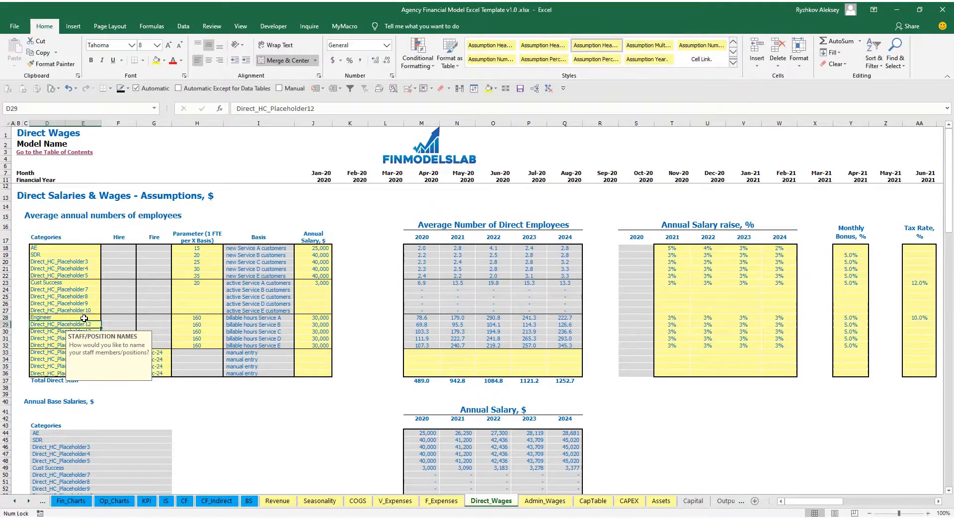
click(205, 324)
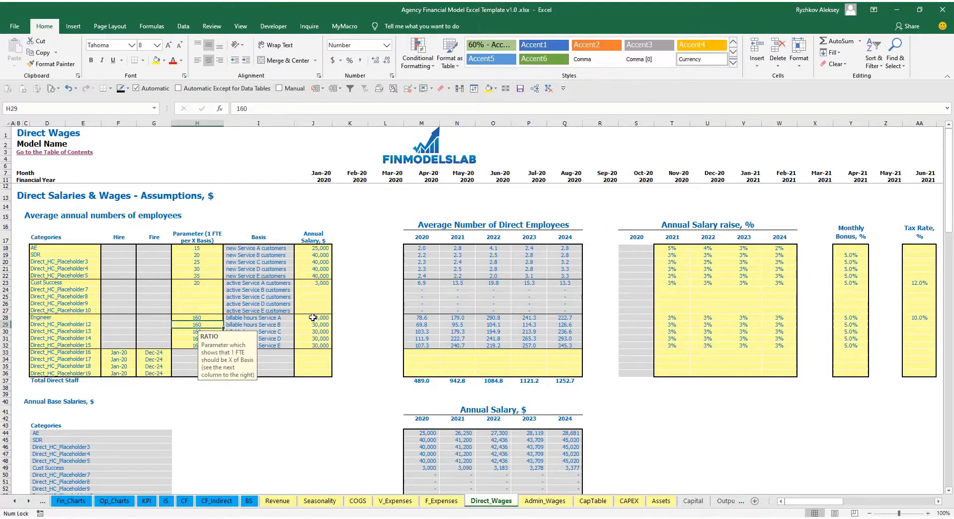
click(212, 319)
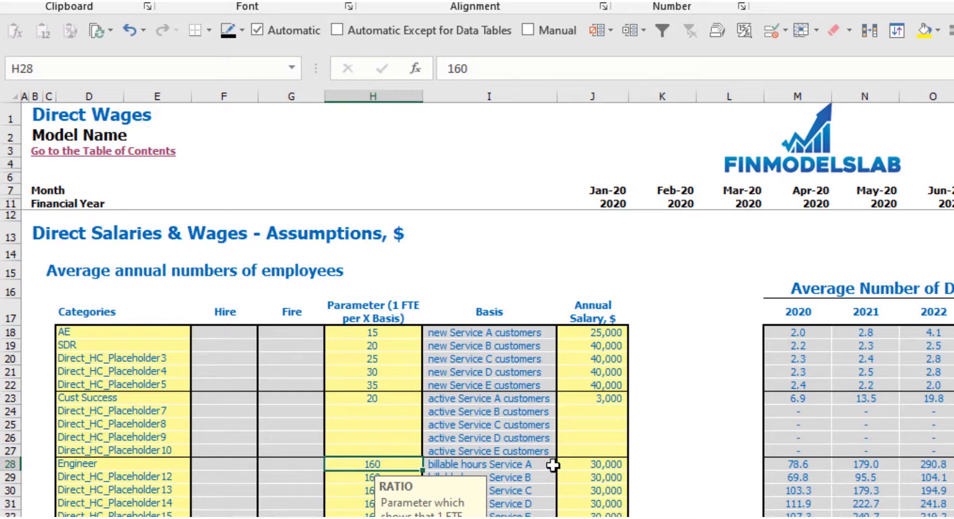
click(606, 470)
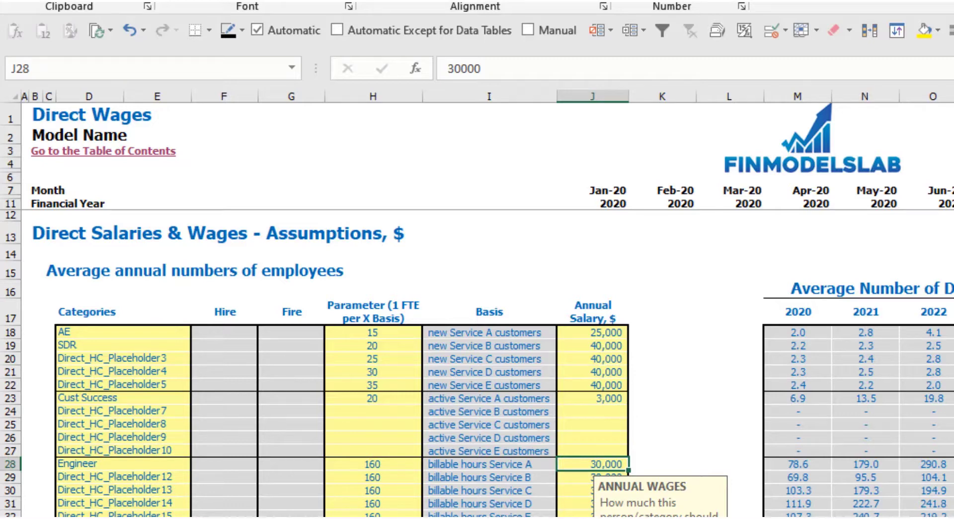
Step: Rename the first manual-entry category, Direct_HC_Placeholder16, as Manager
click(489, 518)
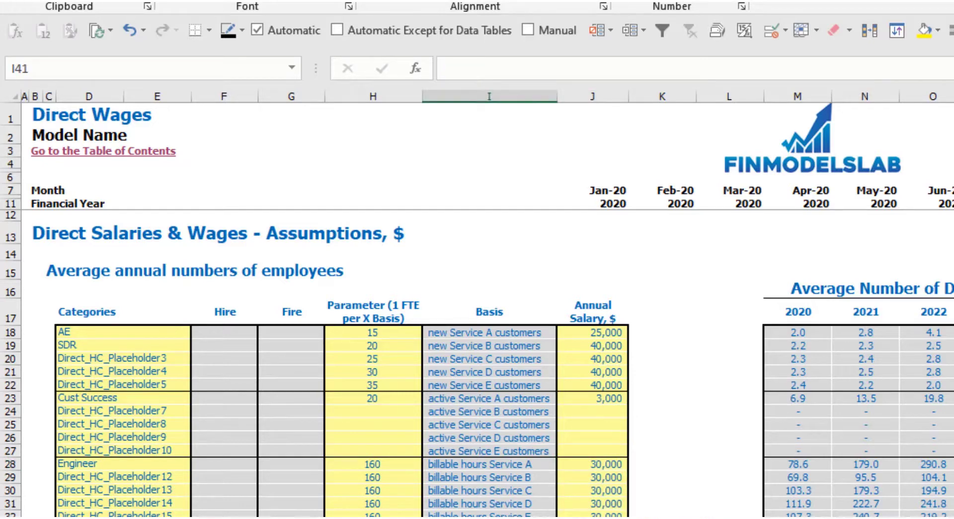
key(shift+space)
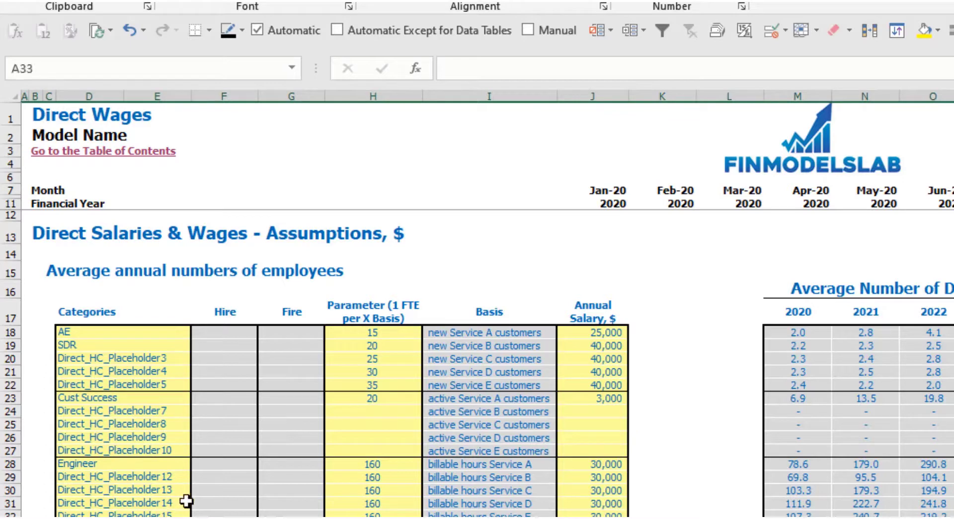
key(Right)
key(Right)
key(Right)
text(Mana)
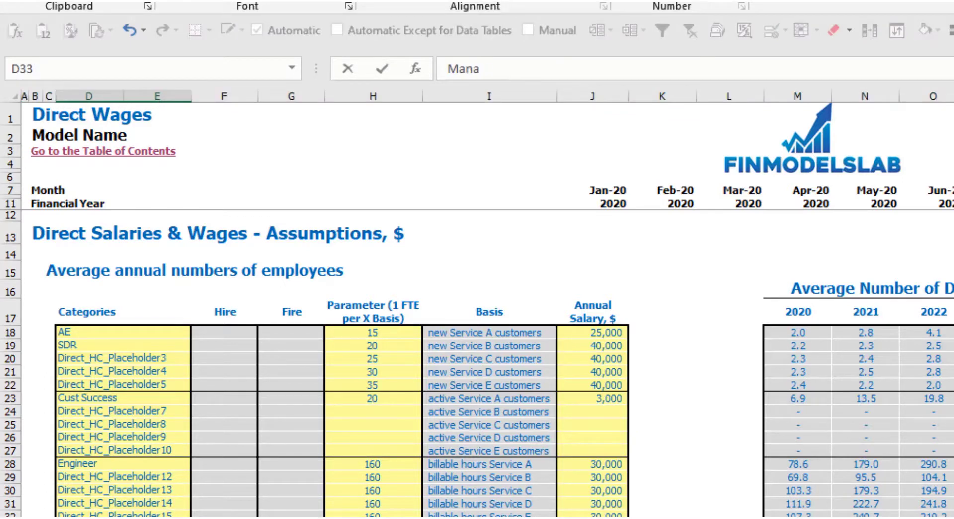
text(ger)
key(Return)
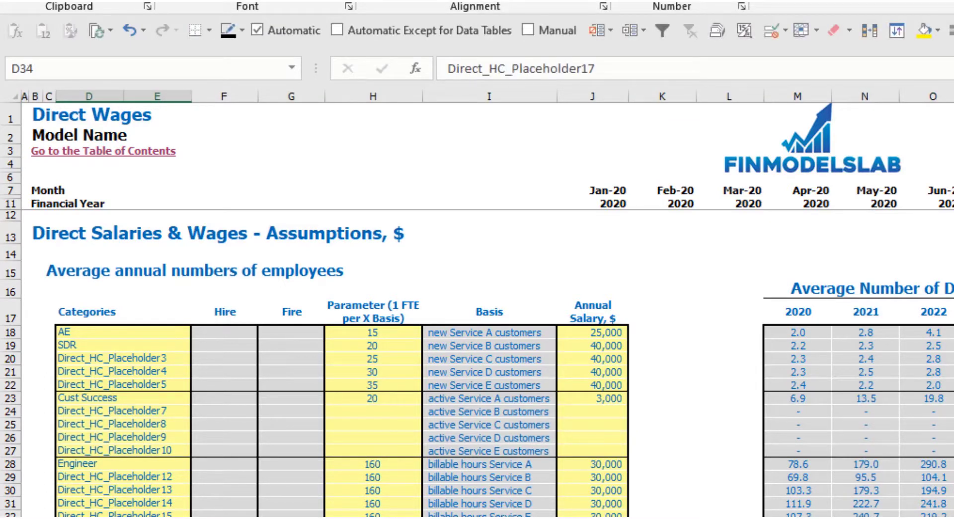
Step: Set Manager's hire date to Mar-20 and its annual salary to $50,000
key(Up)
key(Right)
key(Right)
key(Right)
key(Right)
key(Right)
key(Right)
key(Right)
key(Right)
key(Right)
key(Right)
key(Right)
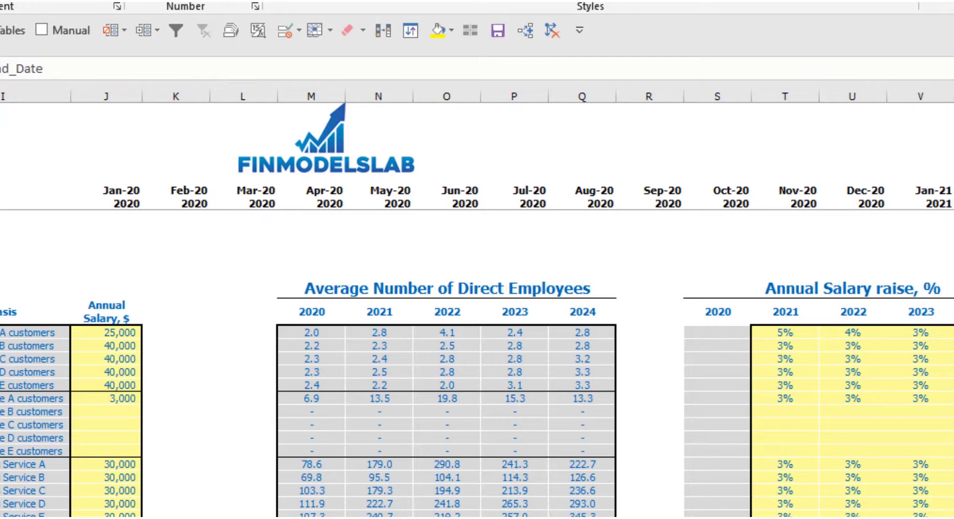
key(Right)
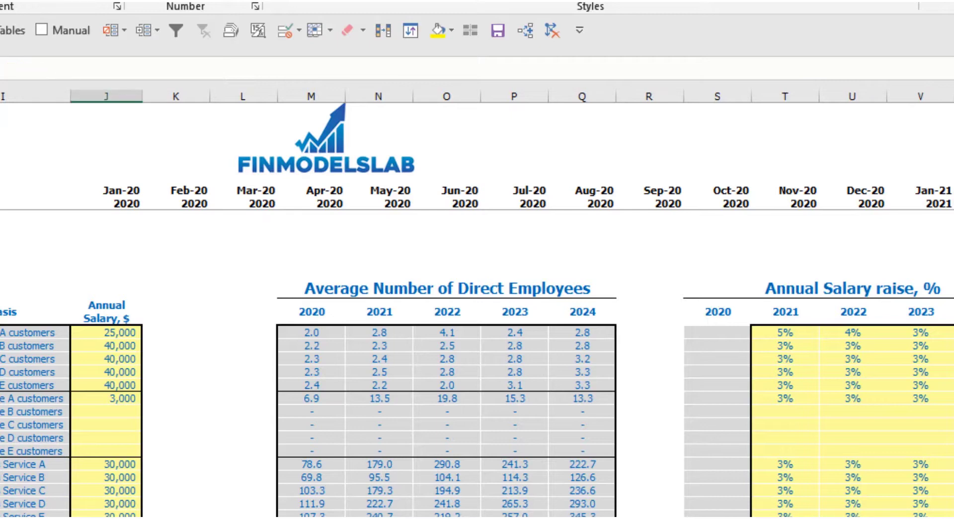
key(F2)
key(Escape)
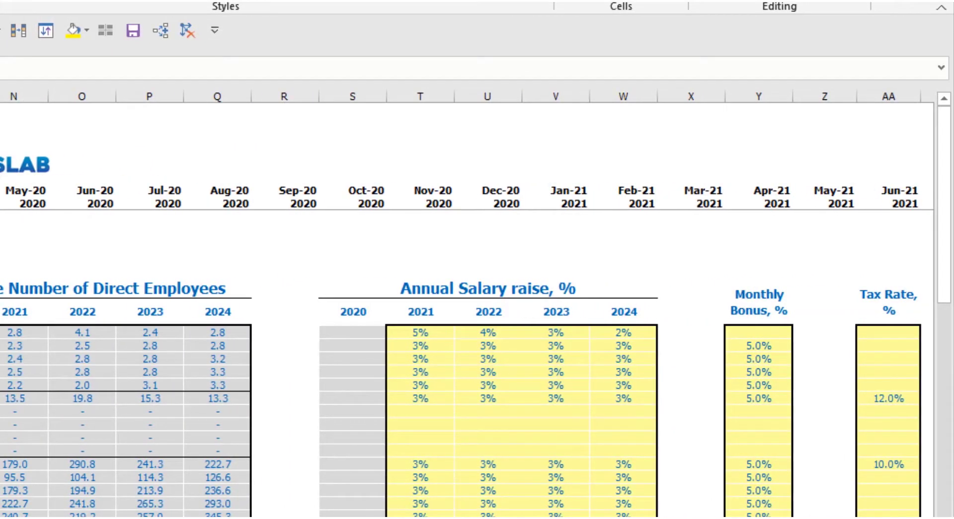
Step: Enter an average number of 1 direct employee for Manager in each year from 2020 to 2024
click(79, 485)
key(Right)
key(Right)
key(Right)
key(Right)
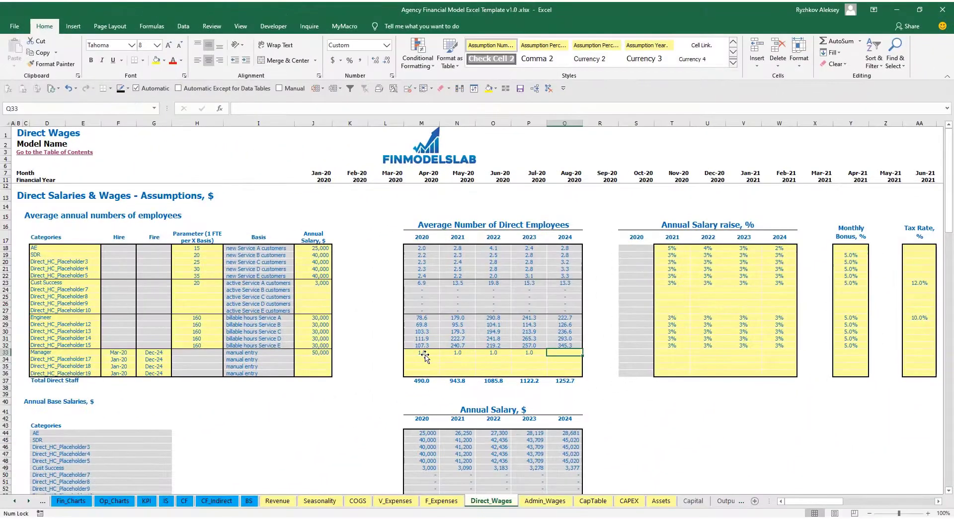
text(1)
key(ctrl+Return)
Step: Raise Manager's average number of employees to 2 in 2021, 3 in 2022, 4 in 2023 and 5 in 2024
key(Left)
key(Left)
key(Left)
text(2)
key(Right)
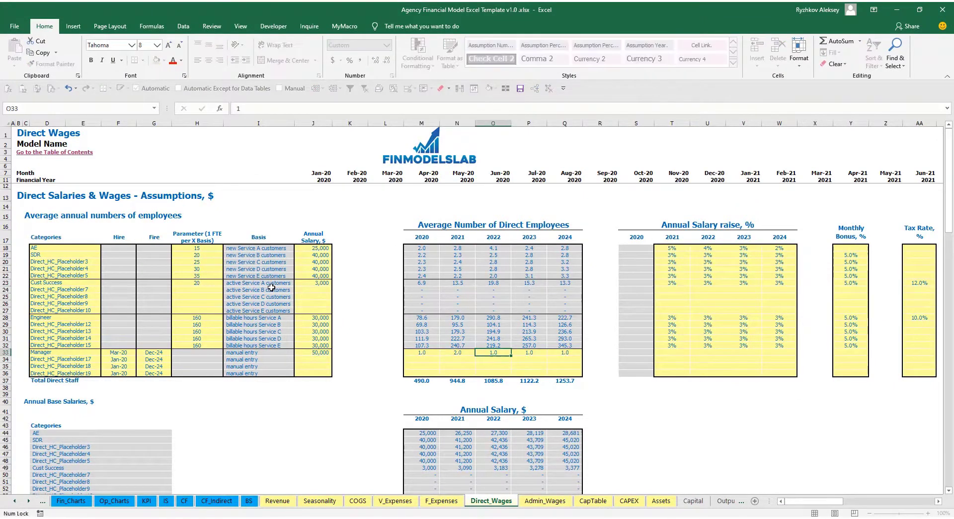
text(3)
key(Right)
text(4)
key(Right)
text(5)
key(Right)
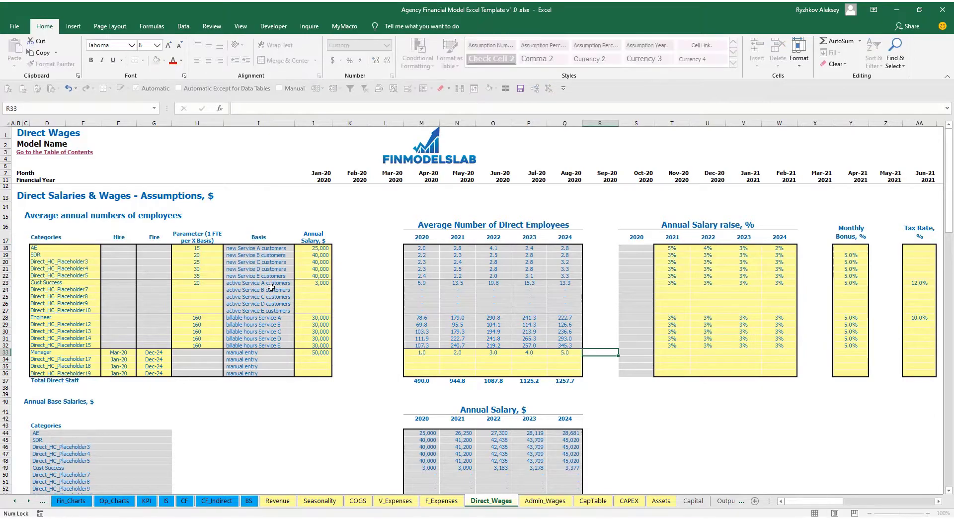
Step: Examine Manager's monthly headcount across the years in the Total Direct Staff Numbers schedule
scroll(292, 387, down, 17)
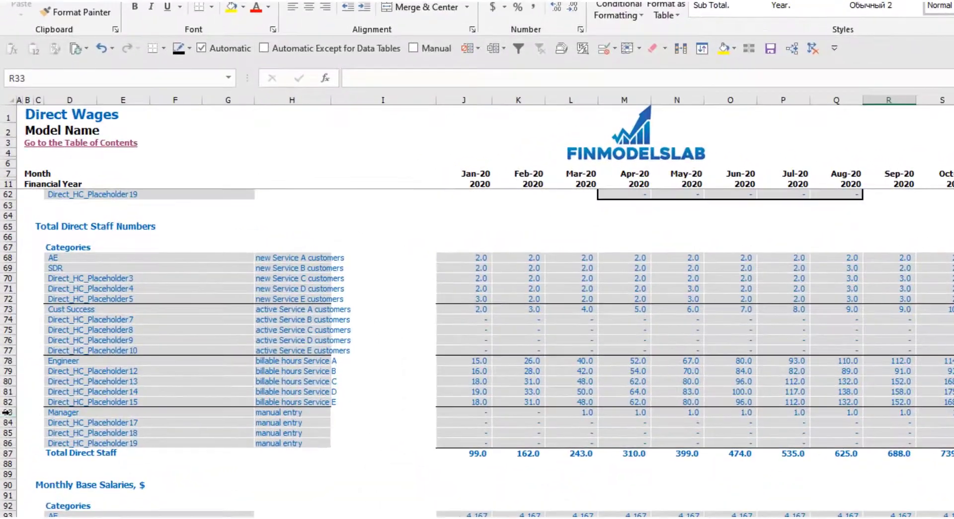
click(5, 334)
click(590, 412)
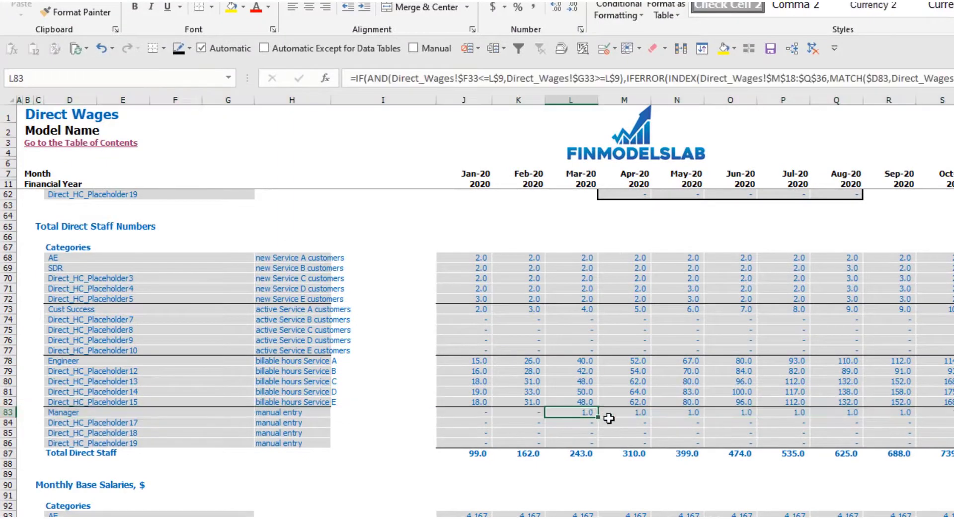
key(ctrl+Right)
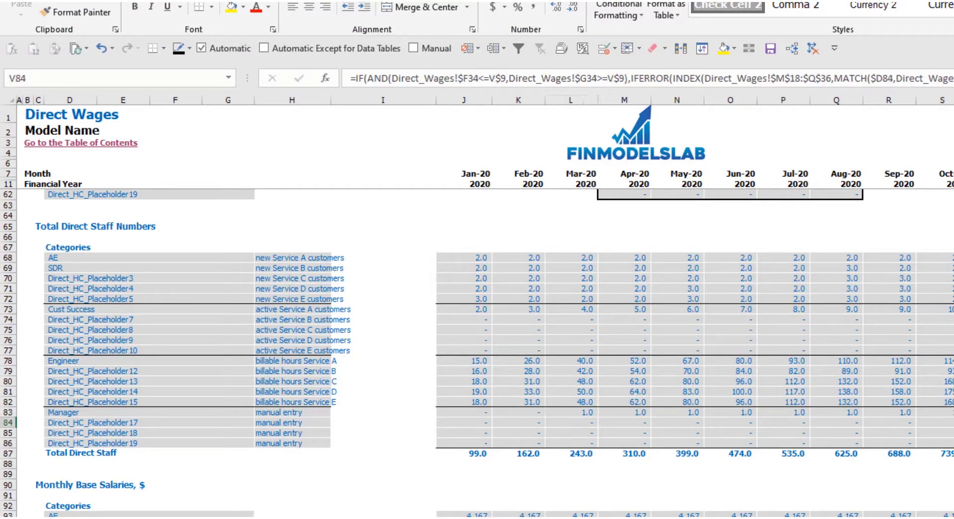
key(ctrl+Right)
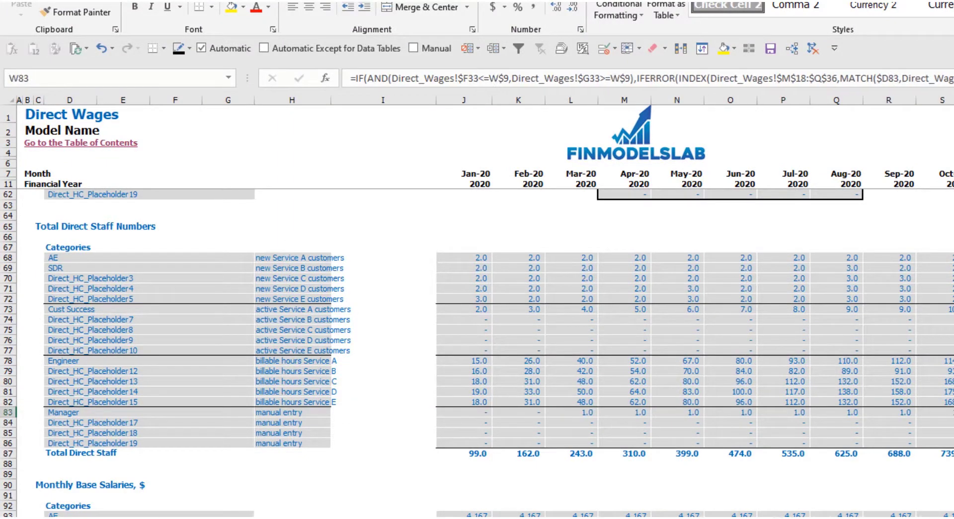
scroll(484, 295, right, 3)
scroll(485, 295, right, 1)
key(Left)
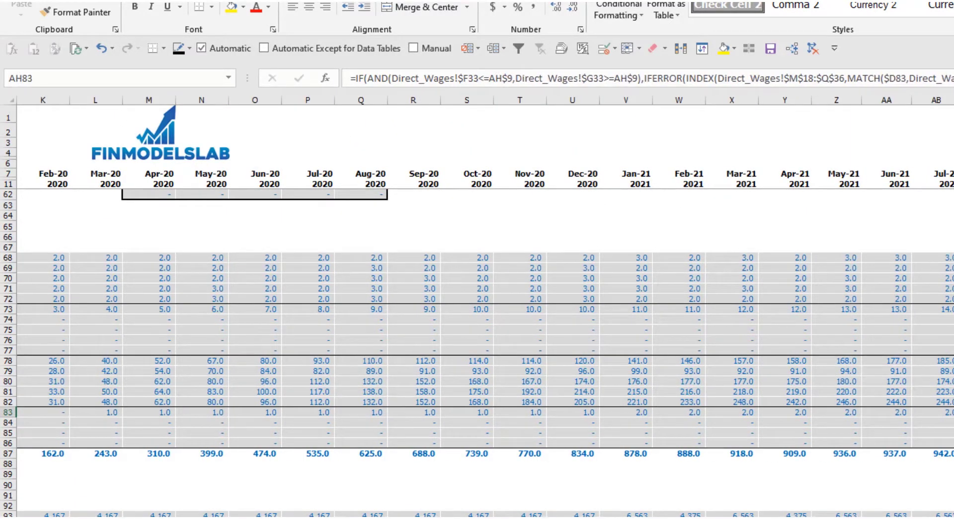
Step: Expand the Total COGS group on the Income Statement and examine the Direct Salary and Wages row
key(ctrl+Page_Down)
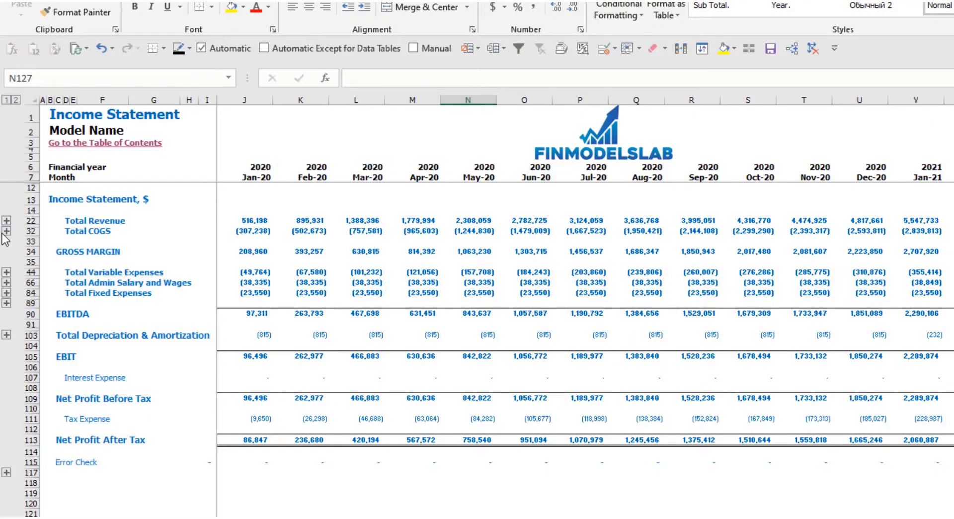
click(6, 231)
click(30, 262)
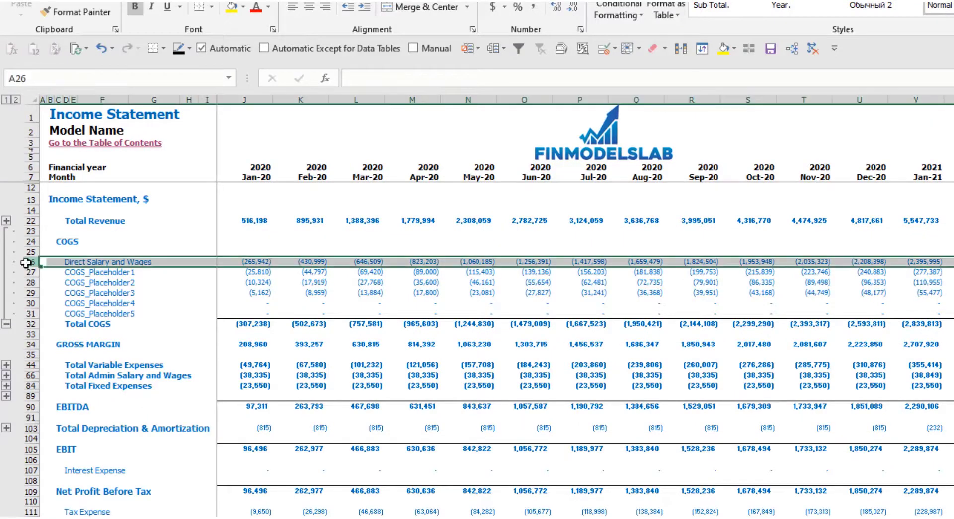
click(245, 263)
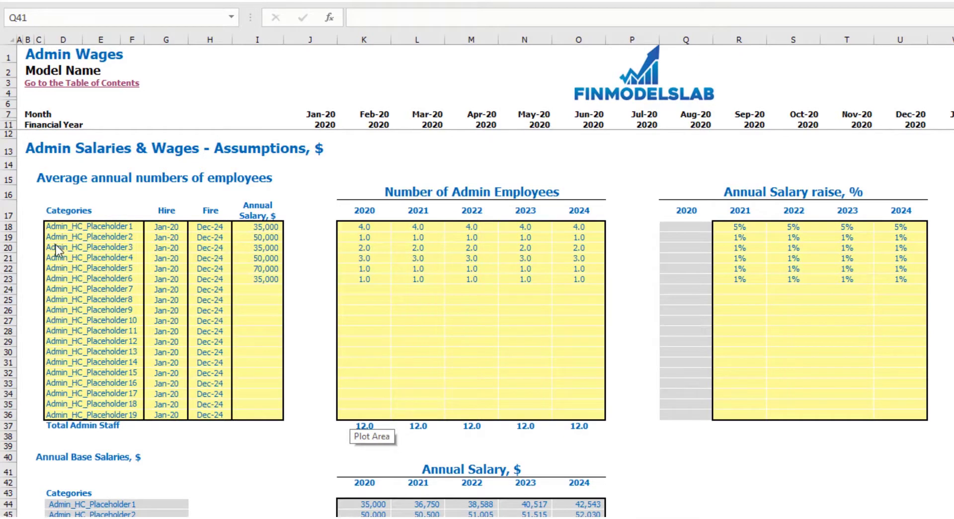
Step: Rename the first staff category on the Admin Wages sheet as managers
click(61, 230)
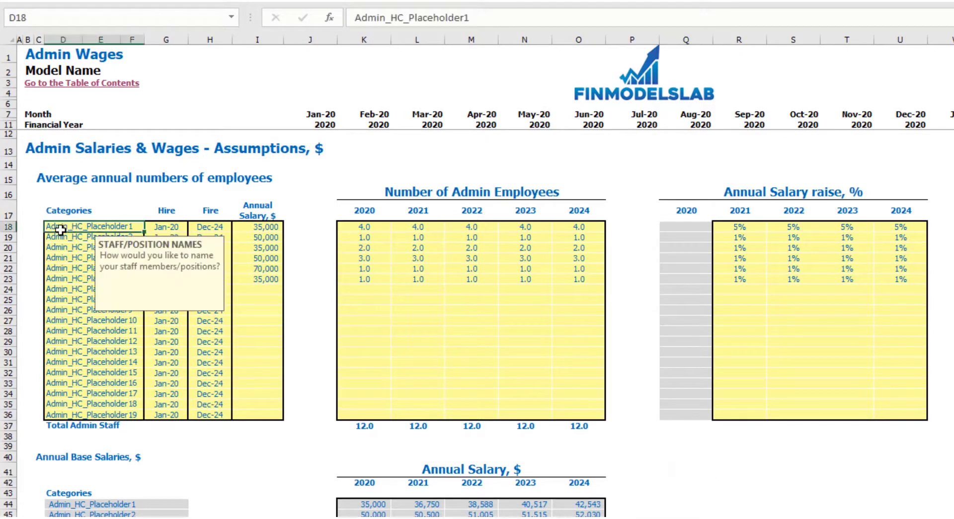
text(managers)
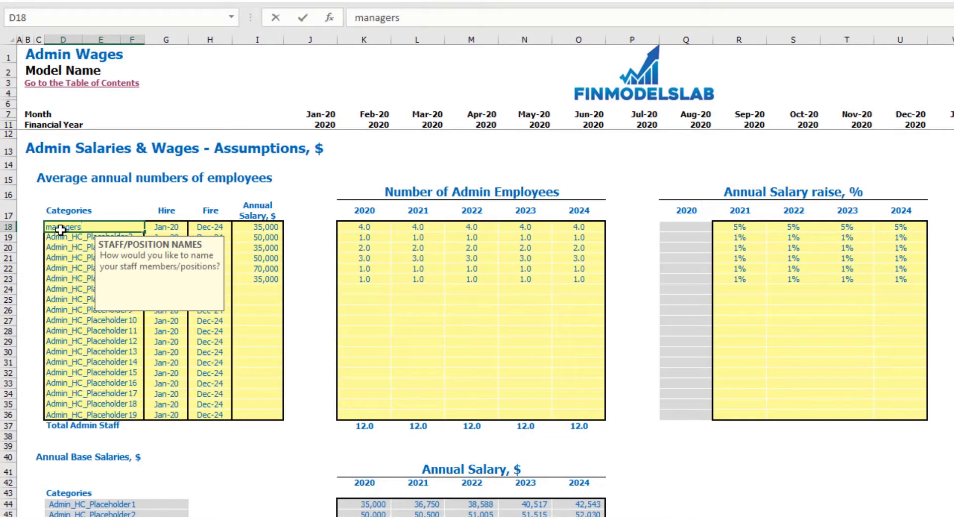
key(Return)
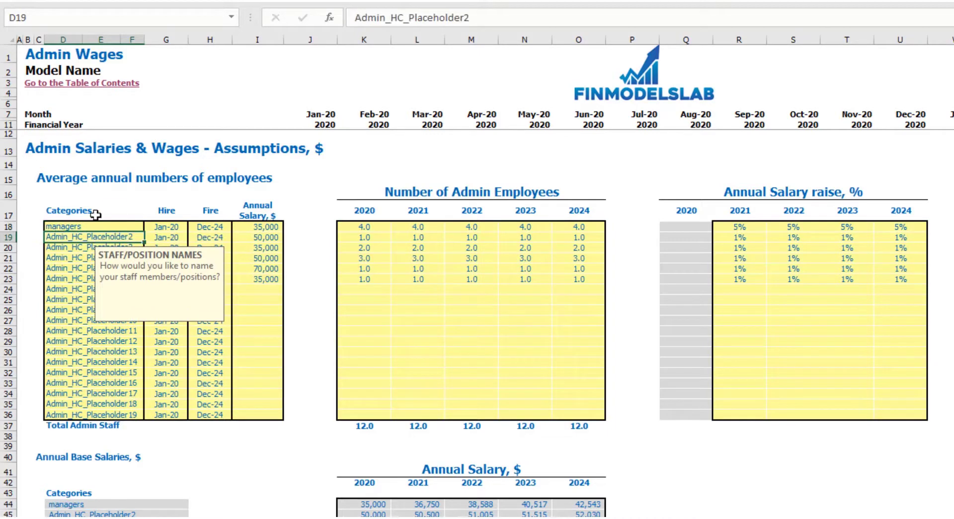
Step: Set the hire date of the managers category to Feb-20 and its annual salary to $40,000
click(169, 227)
click(194, 227)
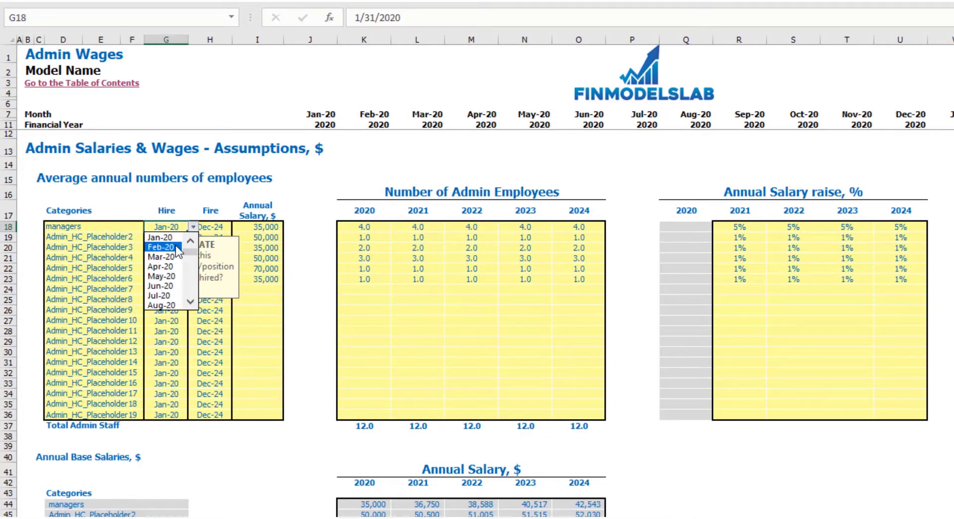
click(176, 248)
click(219, 225)
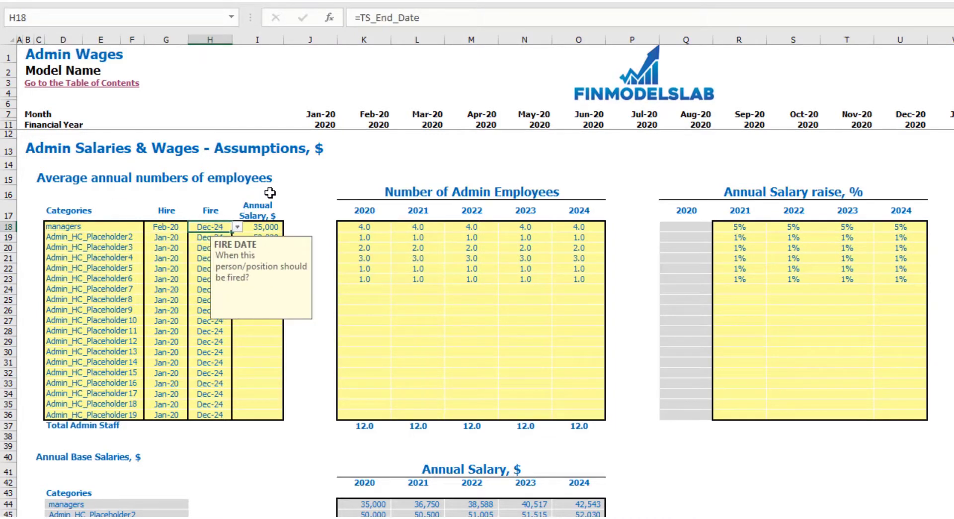
click(306, 191)
click(281, 230)
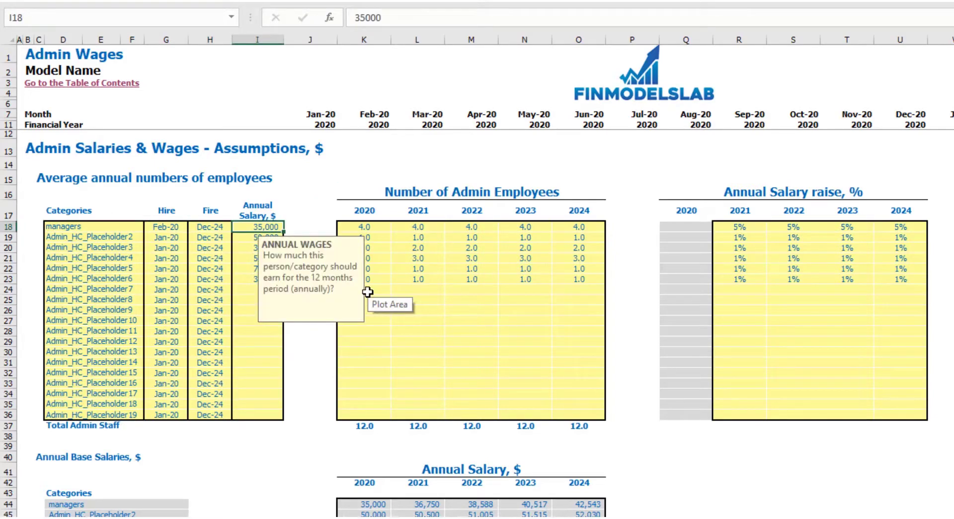
text(40000)
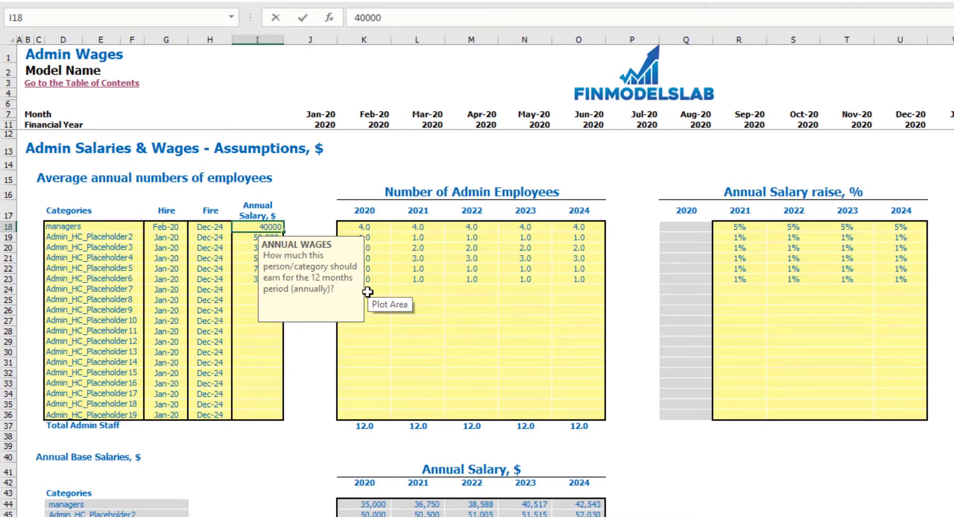
key(Return)
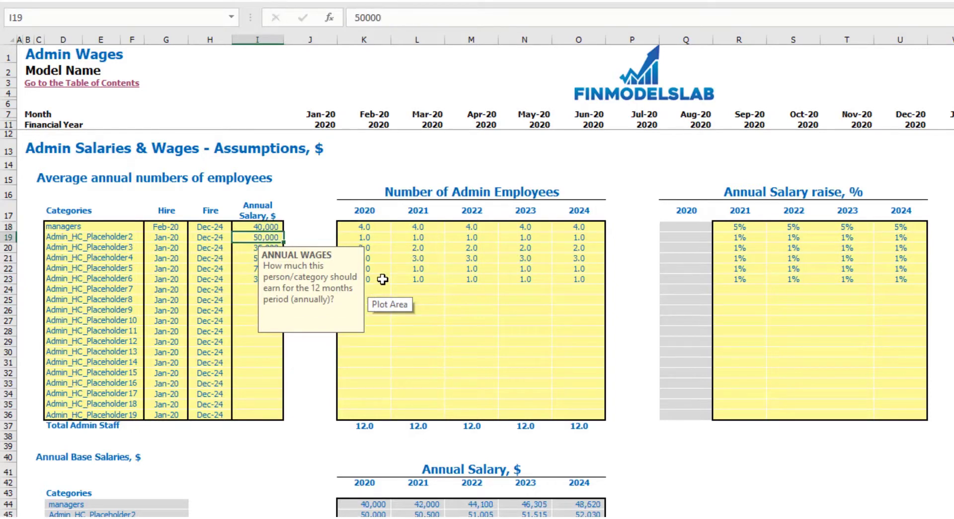
Step: Set the number of admin employees for managers to 1 in 2020, 2 in 2021, 3 in 2022 and 5 in 2024
click(368, 226)
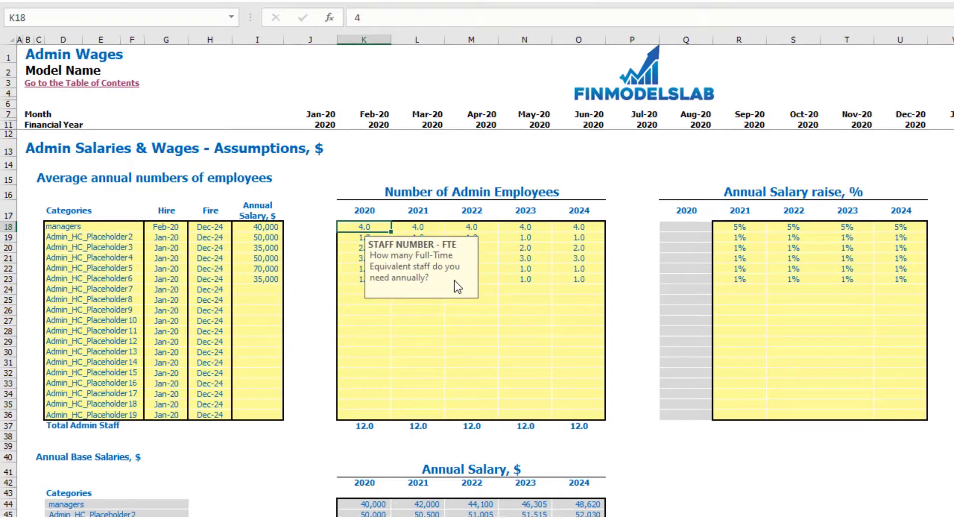
text(1)
key(Tab)
text(2)
key(Tab)
text(3)
key(Tab)
key(Tab)
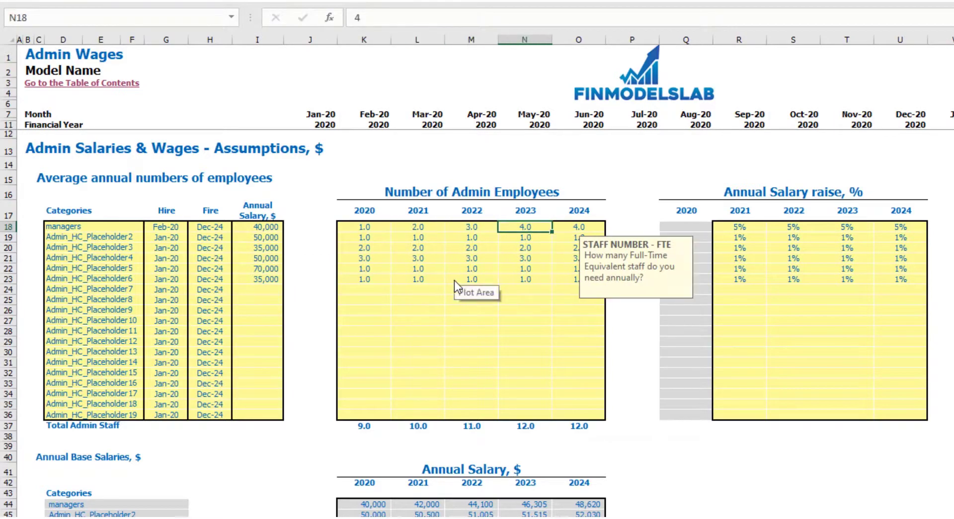
key(Tab)
text(5)
click(618, 180)
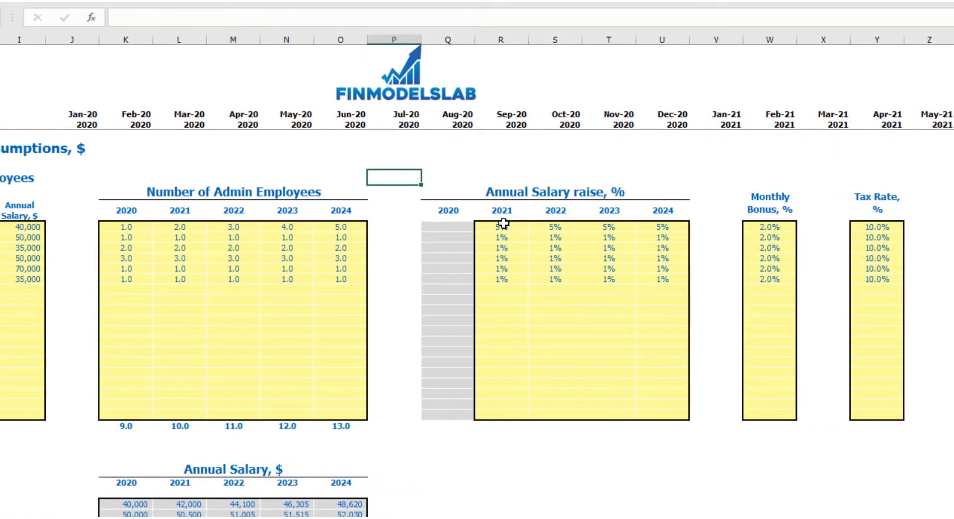
Step: Set the managers' annual salary raise to 3% for 2021, 4% for 2022 and 6% for 2024
drag(502, 226, 666, 235)
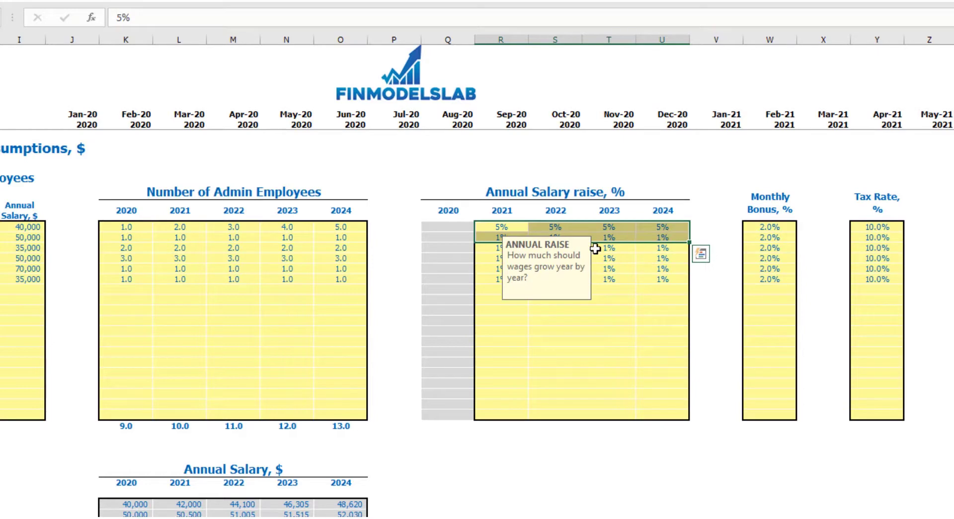
click(499, 224)
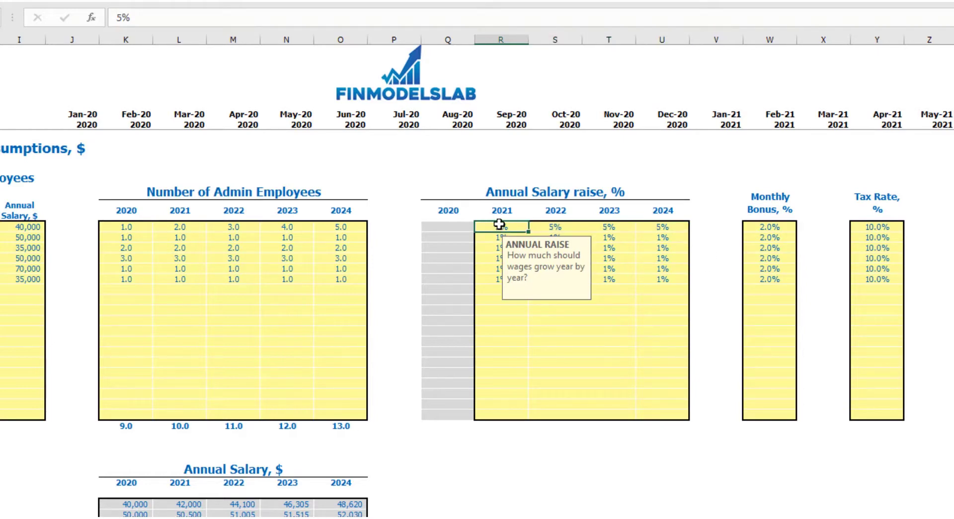
text(3)
key(Tab)
text(4)
key(Tab)
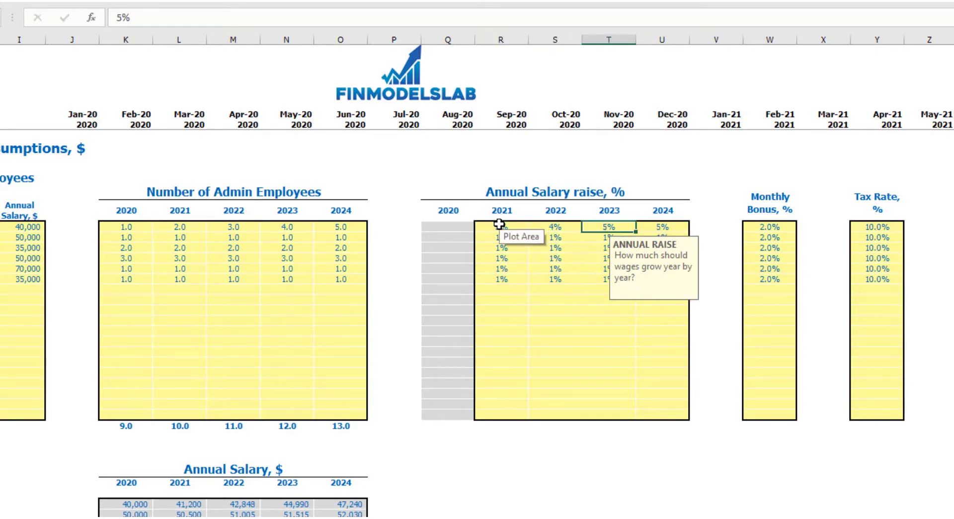
key(Tab)
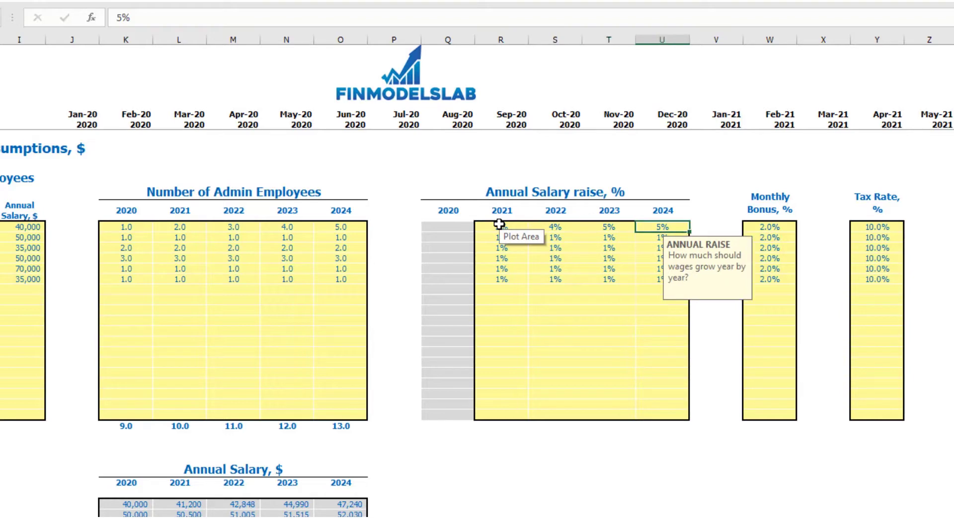
text(6)
key(Return)
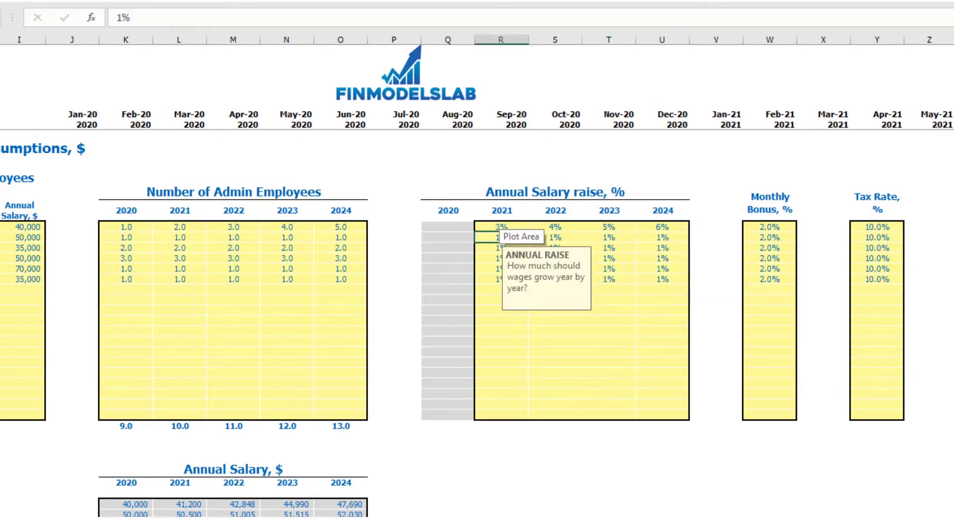
Step: Set the managers' monthly bonus to 5% and their tax rate to 12%
click(776, 225)
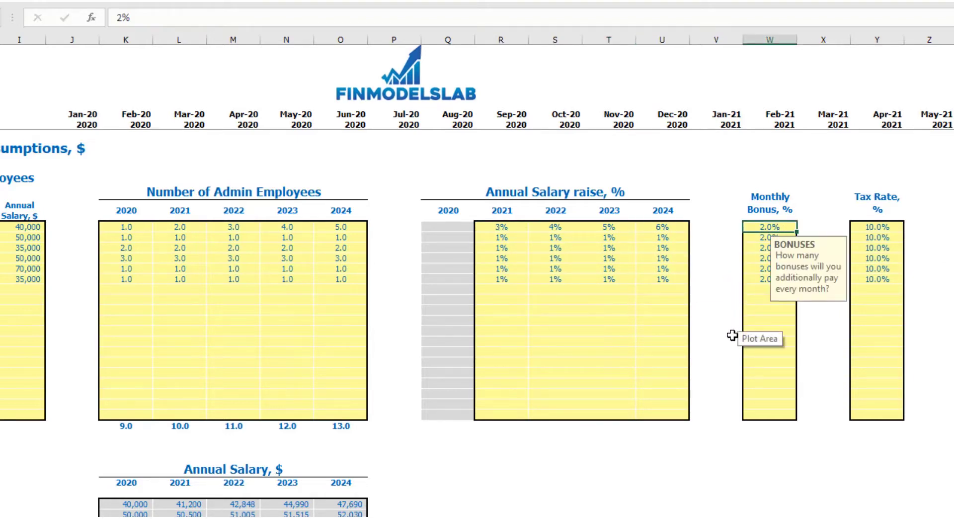
text(5)
click(893, 229)
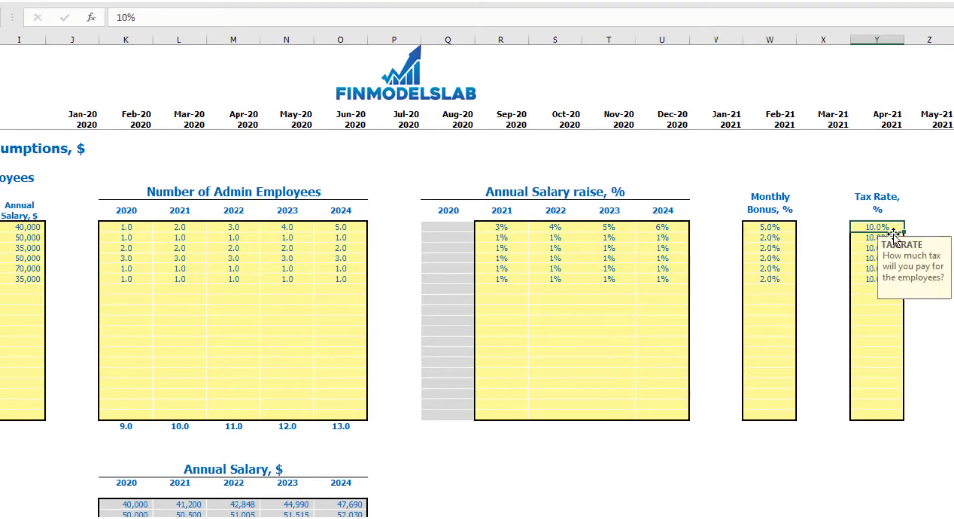
text(12)
key(Return)
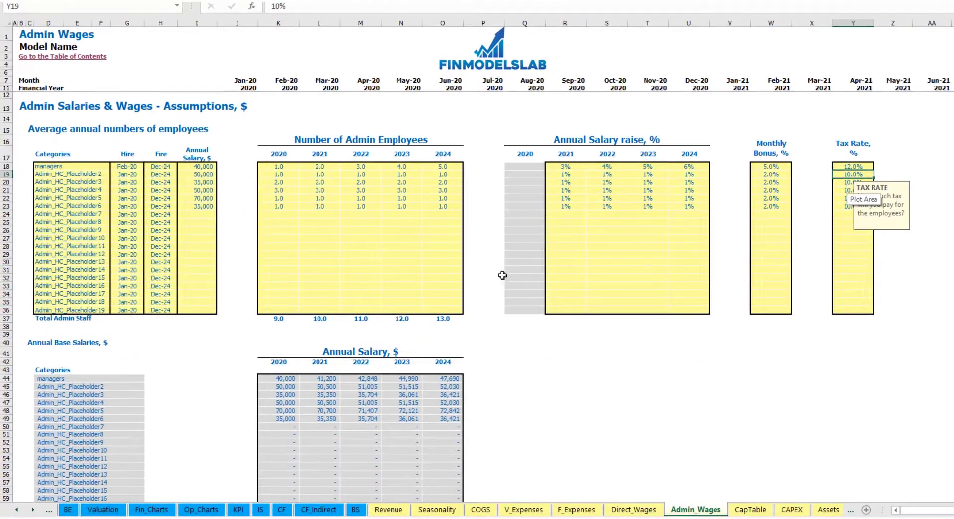
Step: Examine how the managers' annual salary and yearly raises feed the annual salary table and the total admin staff numbers
scroll(287, 309, down, 3)
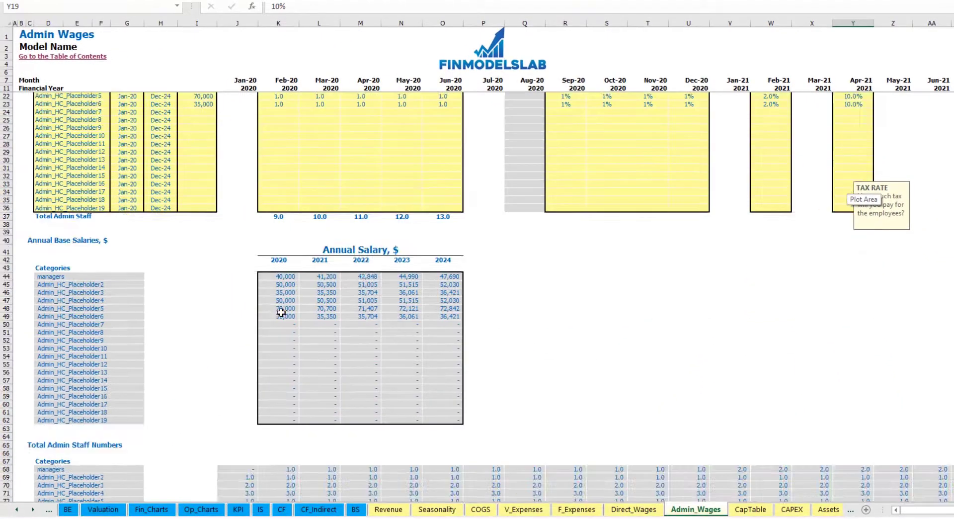
scroll(288, 282, up, 3)
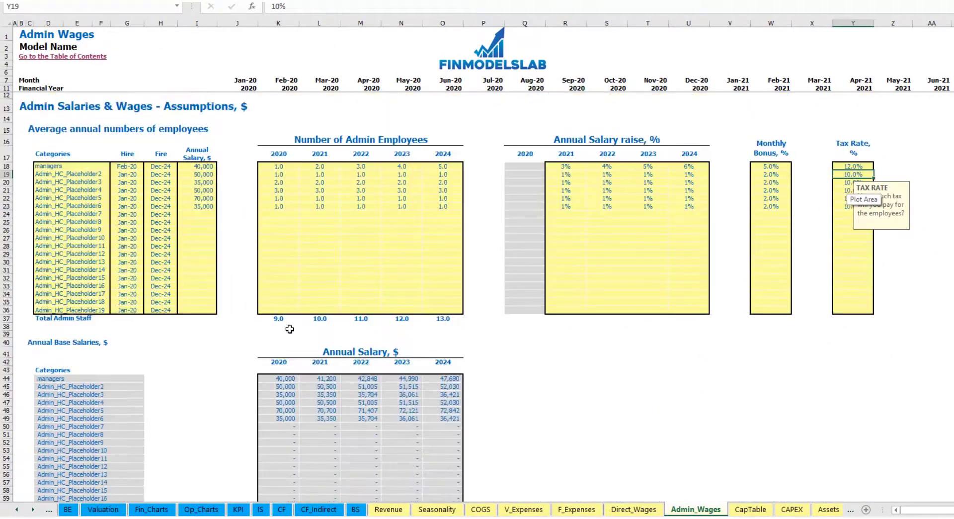
click(204, 167)
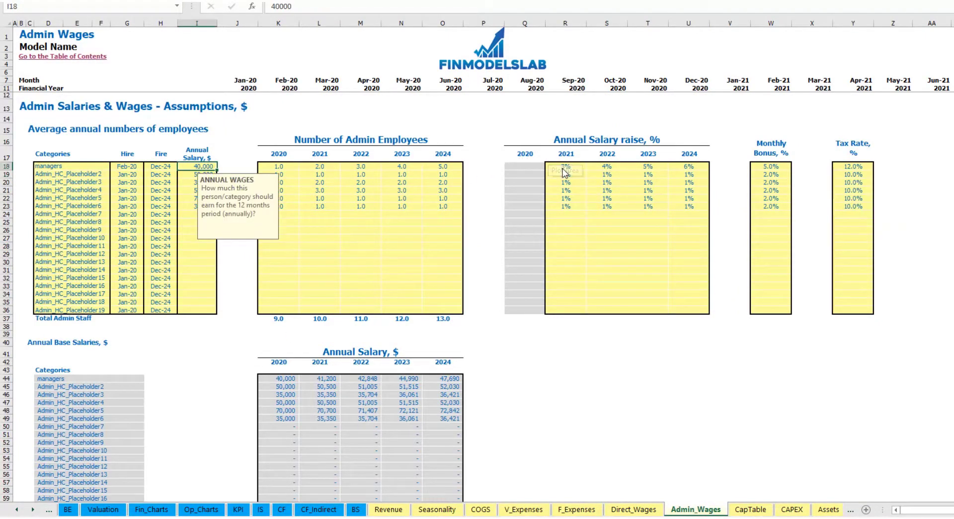
drag(559, 166, 688, 167)
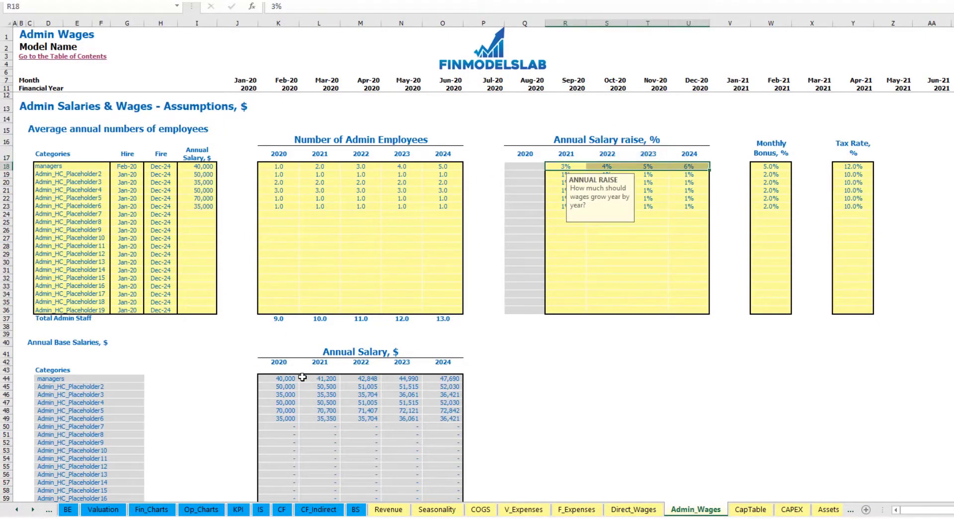
scroll(301, 368, down, 13)
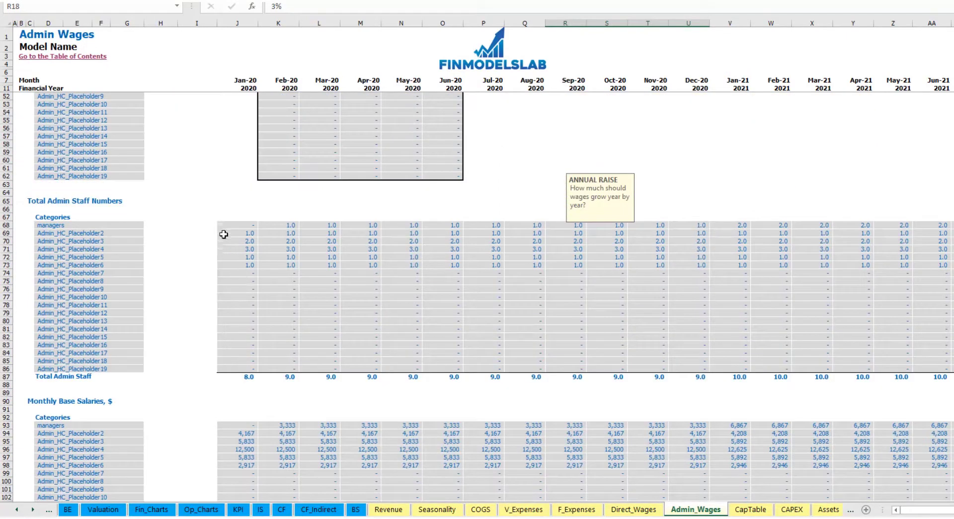
click(273, 224)
scroll(269, 193, up, 13)
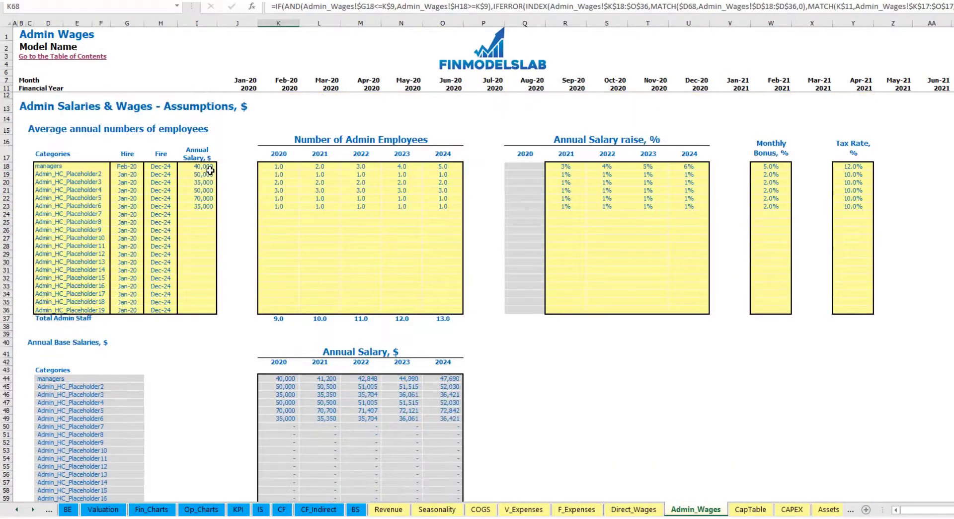
Step: Check the managers' hire date against the monthly base salaries, monthly bonus and monthly base taxes schedules
click(132, 166)
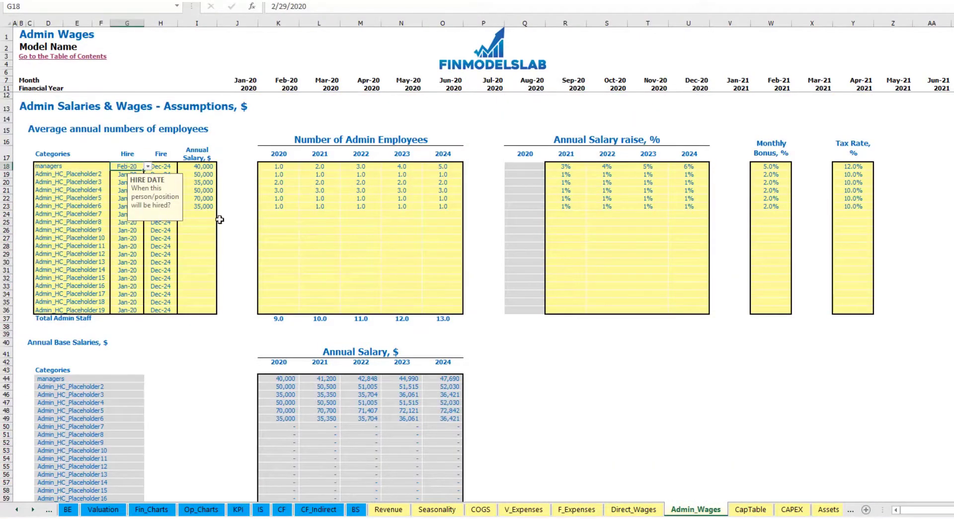
scroll(219, 219, down, 20)
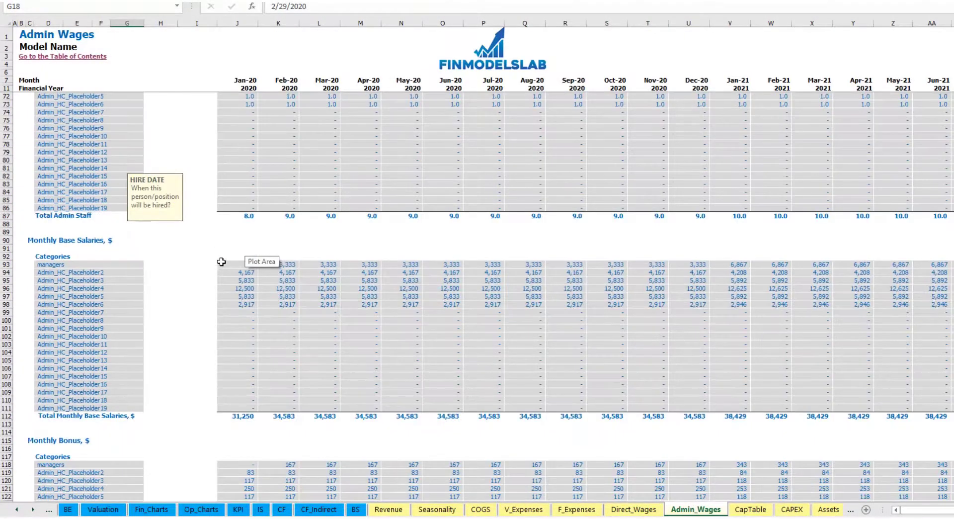
click(268, 241)
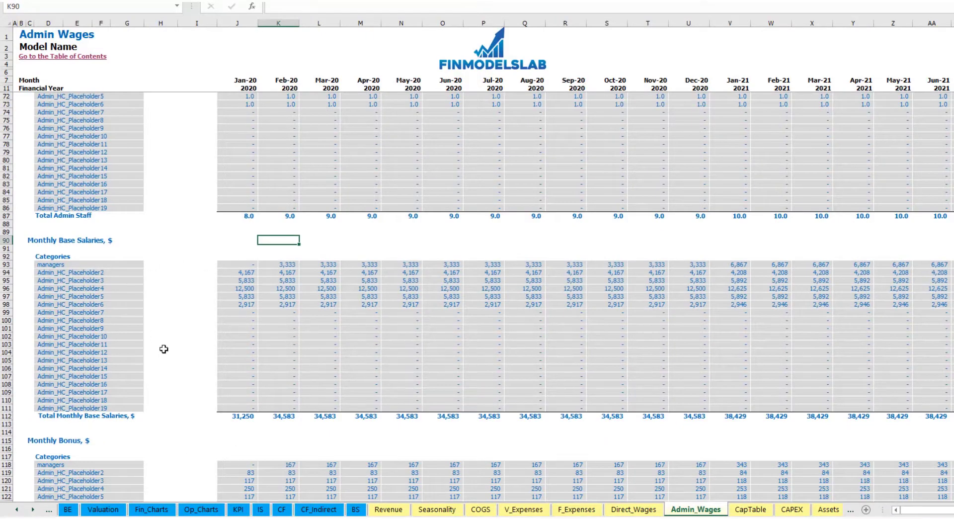
scroll(252, 351, down, 7)
scroll(122, 308, down, 7)
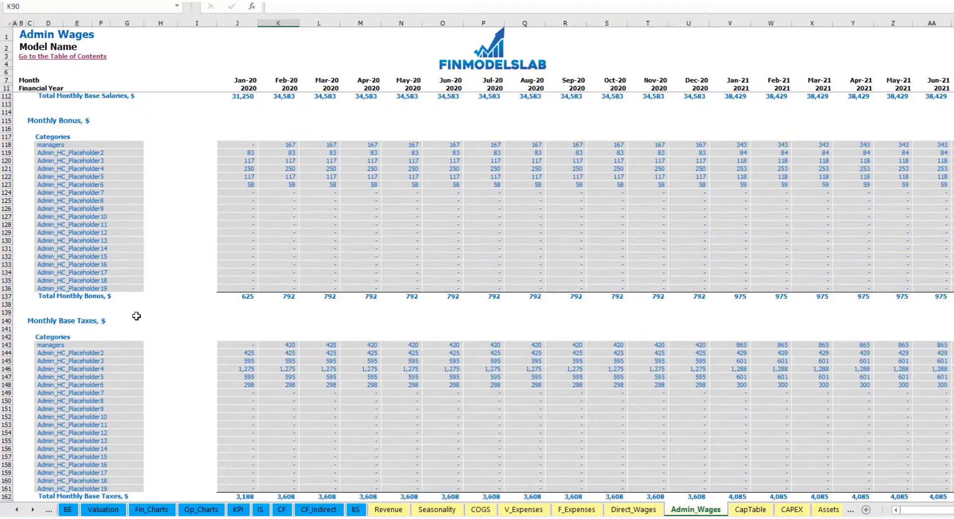
scroll(67, 295, down, 3)
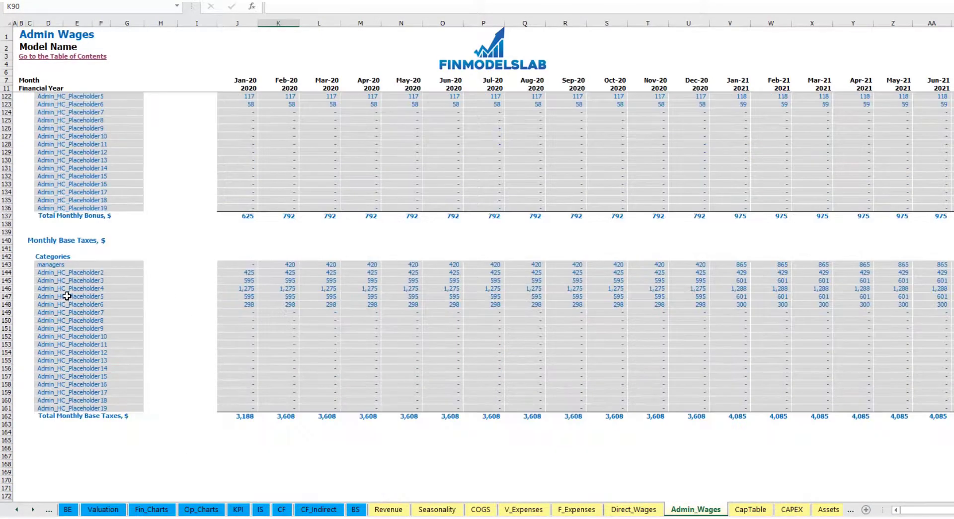
Step: Open the income statement, expand the Total Admin Salary and Wages group and examine its category rows and monthly amounts
click(261, 510)
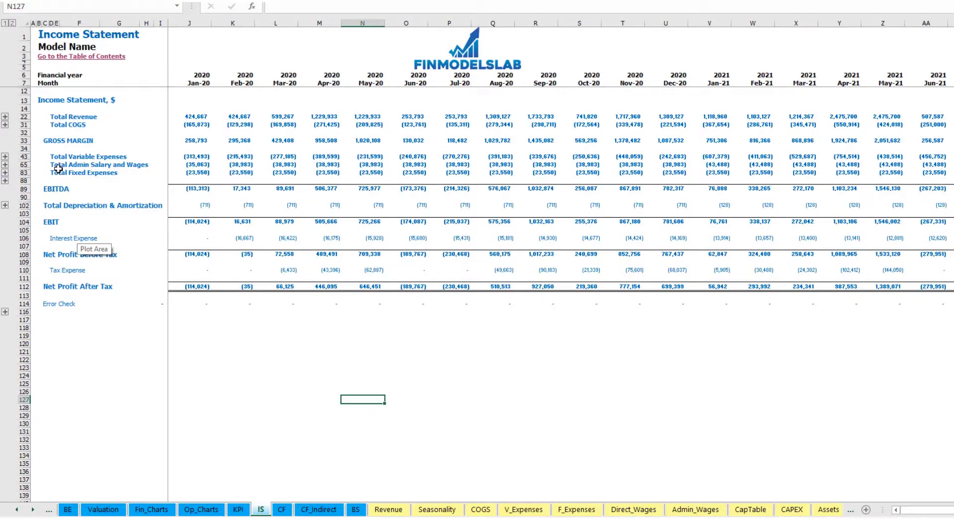
click(5, 164)
drag(53, 180, 52, 324)
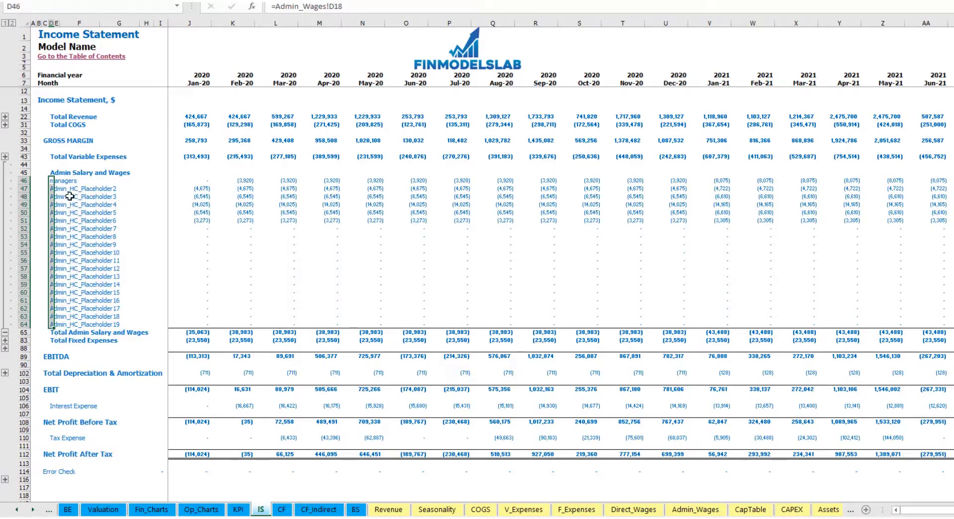
drag(193, 180, 845, 283)
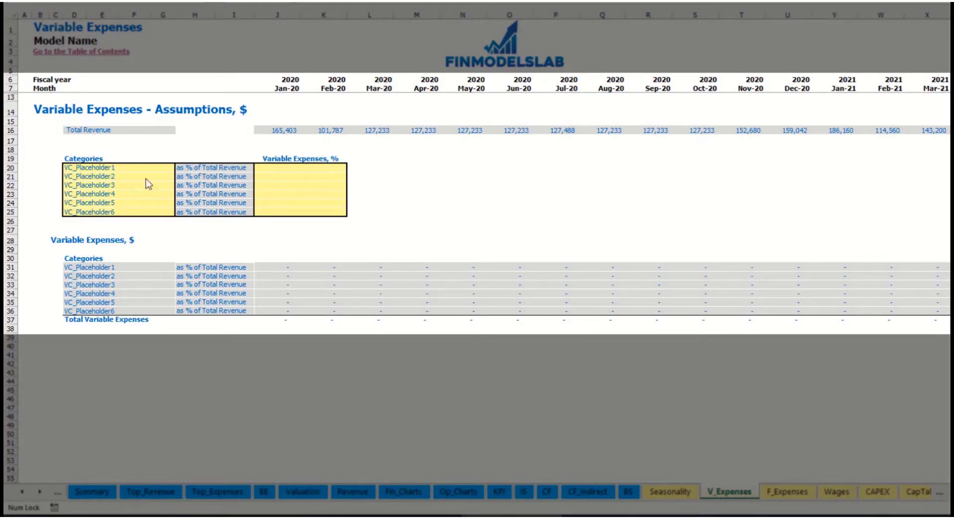
Step: Name the first variable expense category Bank fees and set it to 2.5% of total revenue
click(106, 168)
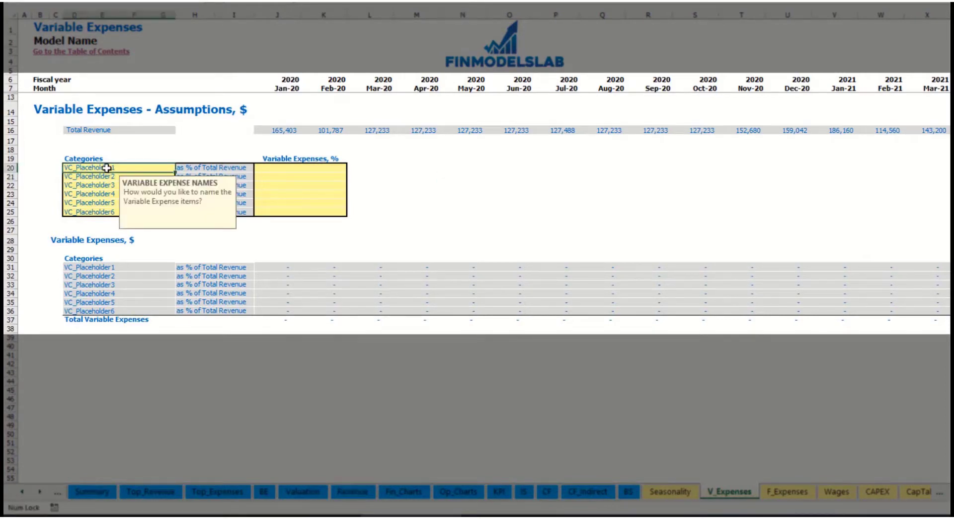
text(Bank fee)
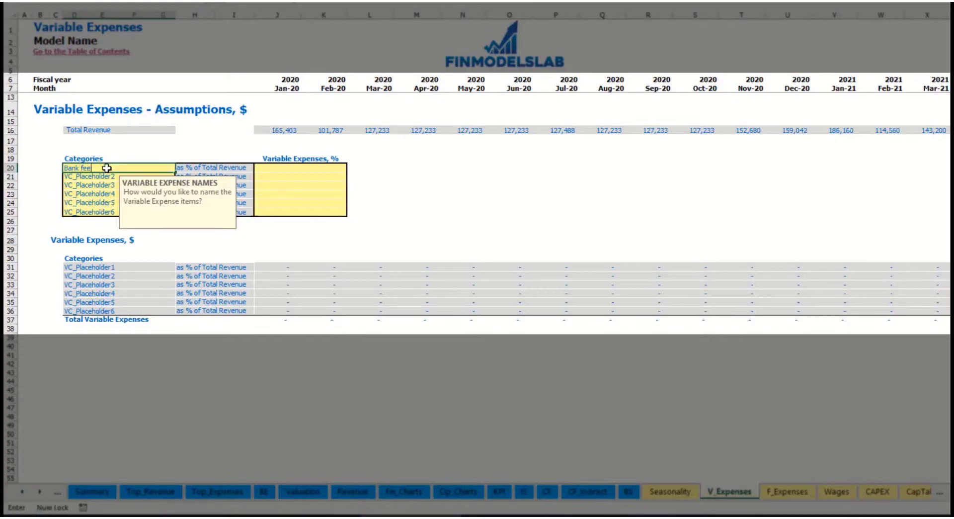
text(s)
key(Return)
click(283, 168)
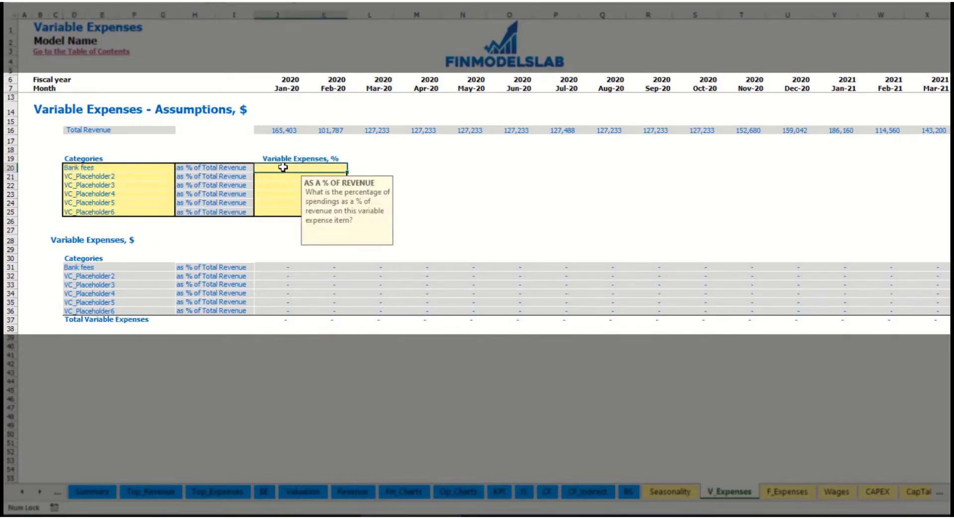
text(2.5)
key(Return)
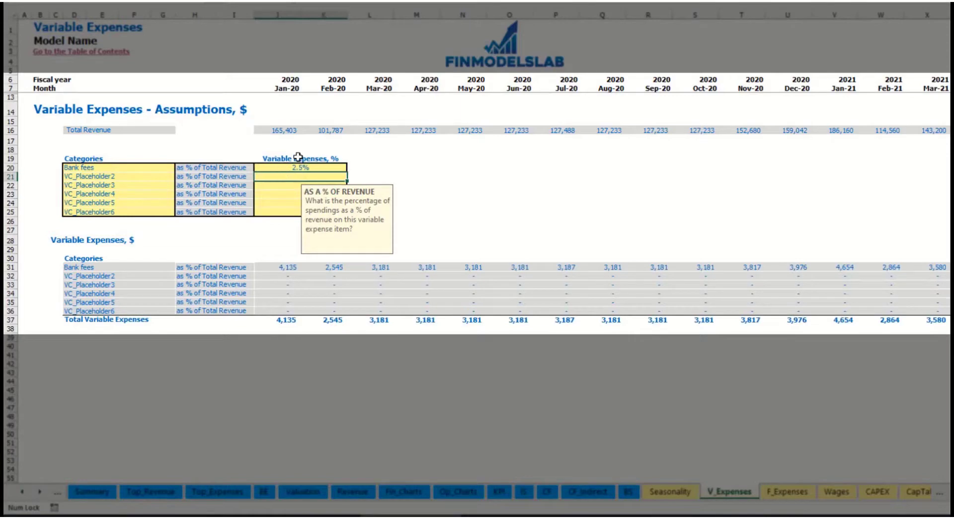
Step: Compare the monthly total revenue row with the calculated monthly bank fees amounts
drag(281, 130, 758, 132)
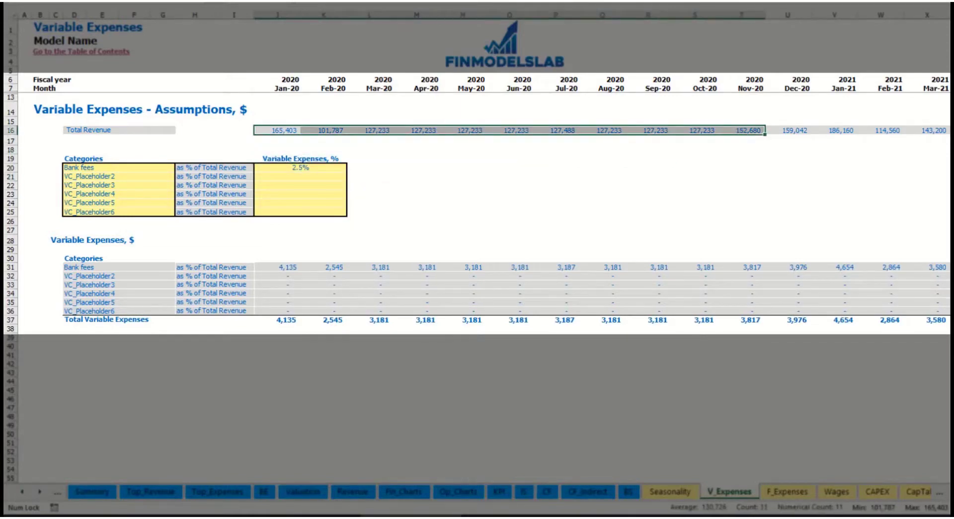
scroll(308, 278, right, 10)
scroll(308, 278, left, 10)
click(294, 270)
click(368, 268)
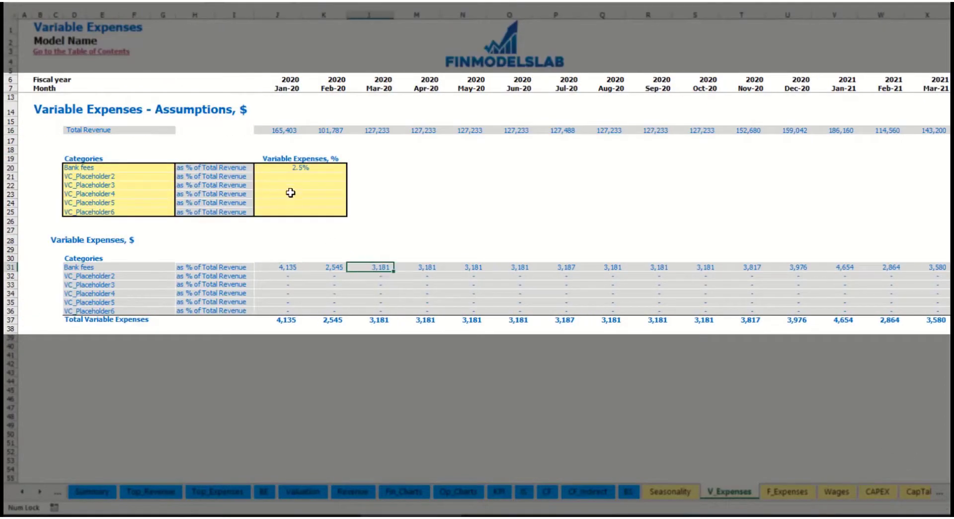
Step: Name the second variable expense category Other Var Exp and set it to 5% of total revenue
click(122, 177)
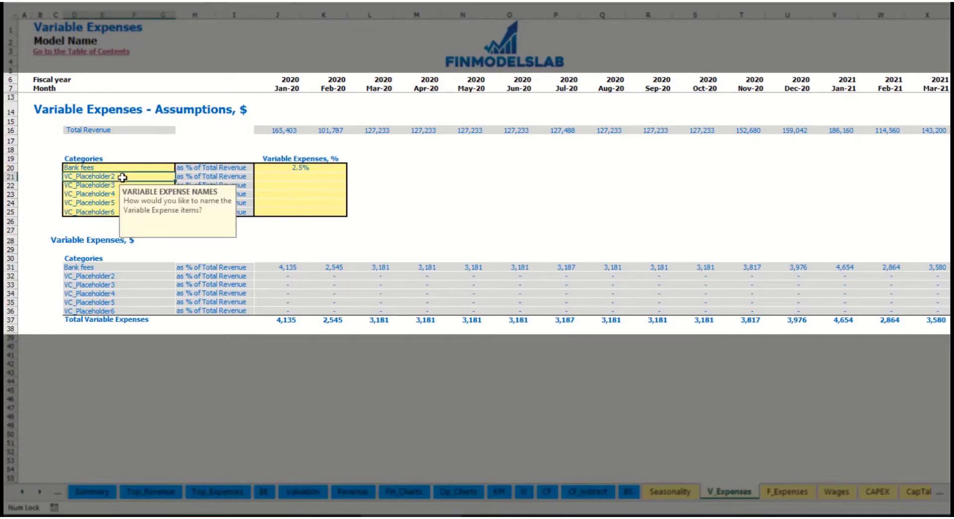
text(Other Var)
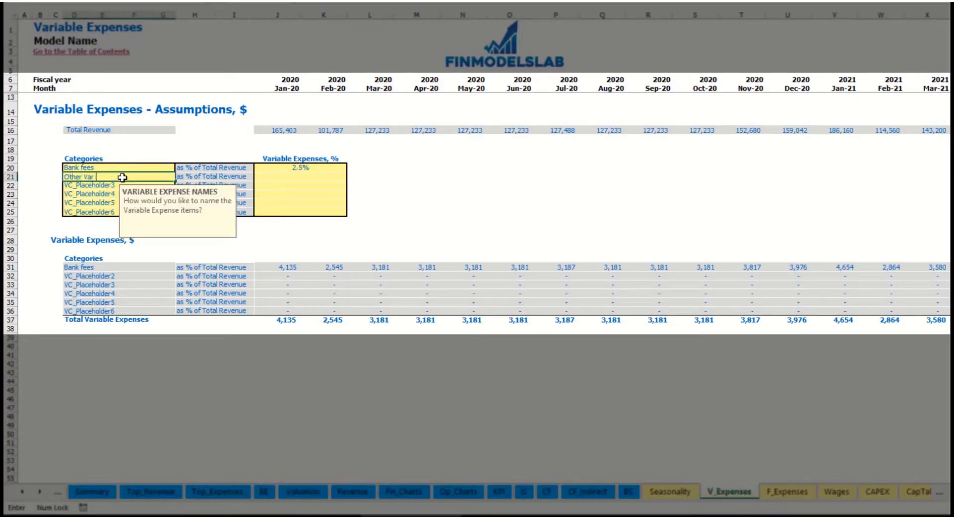
text( Exp)
key(Return)
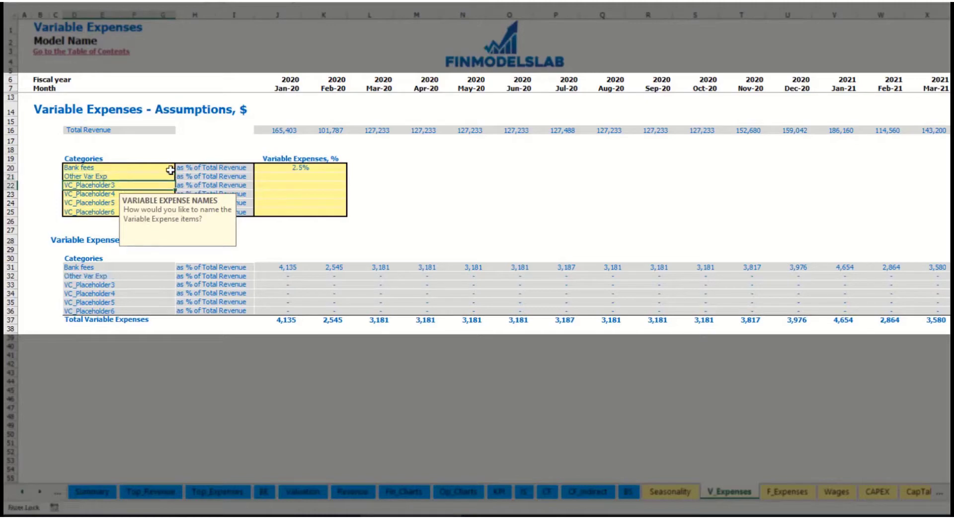
click(291, 176)
key(Return)
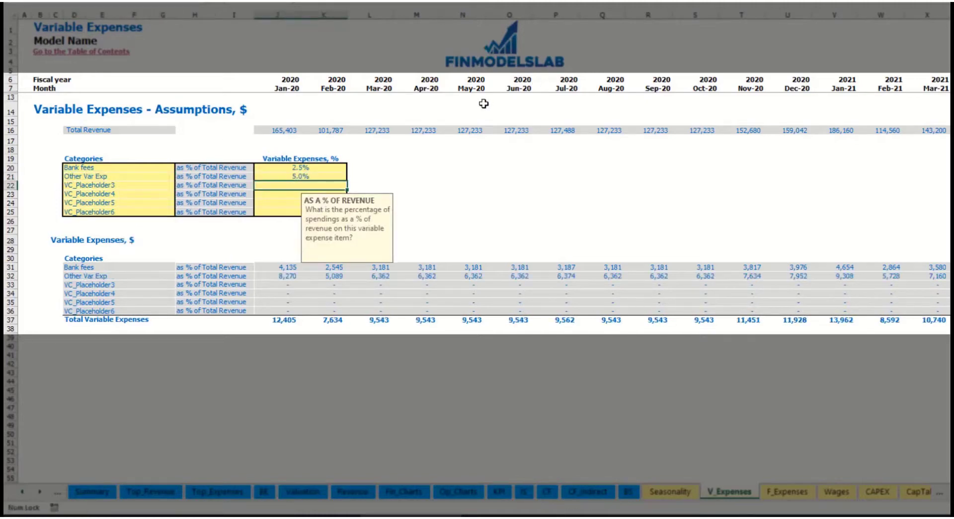
Step: Name the third variable expense category Direct Labor and set it to 15% of total revenue
click(154, 186)
text(D)
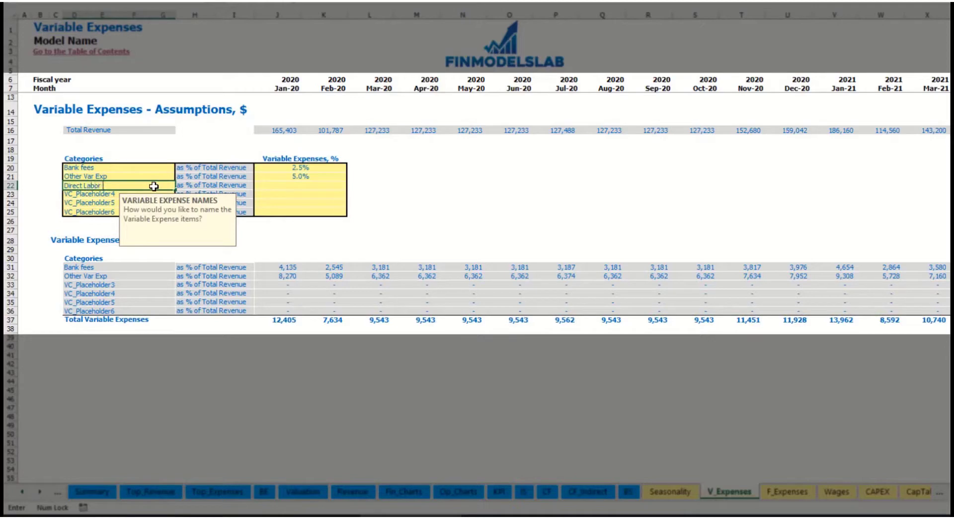
text(irect Labor)
key(Return)
click(282, 187)
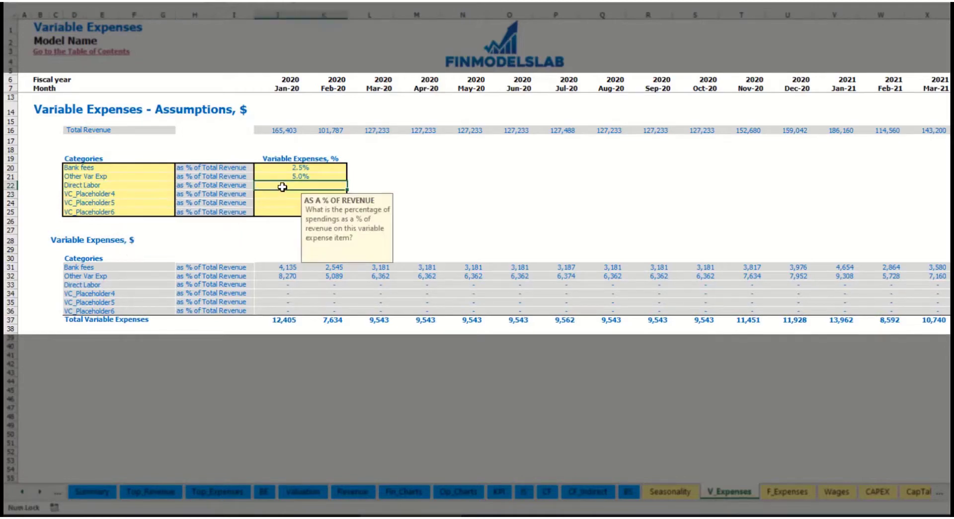
text(15)
key(Return)
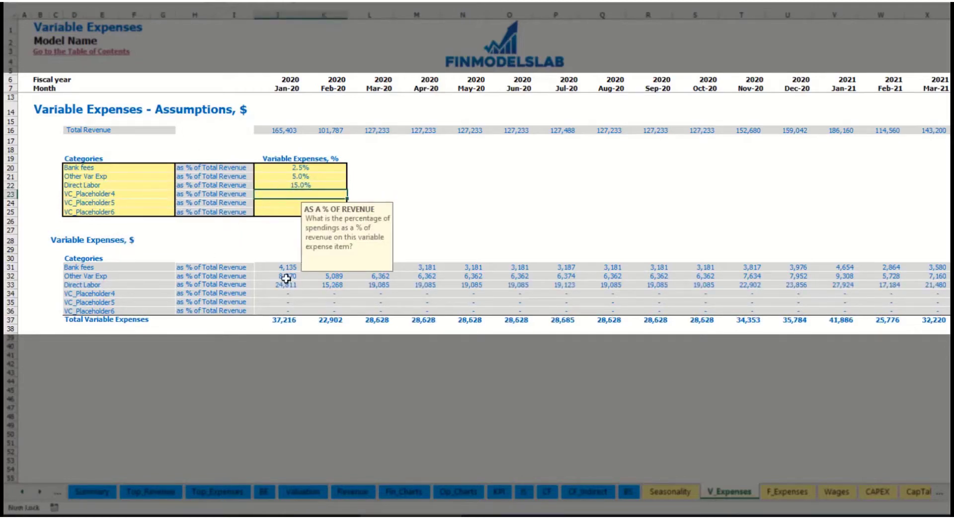
Step: Expand the variable expenses group on the income statement and examine the monthly amounts of each expense category
click(279, 264)
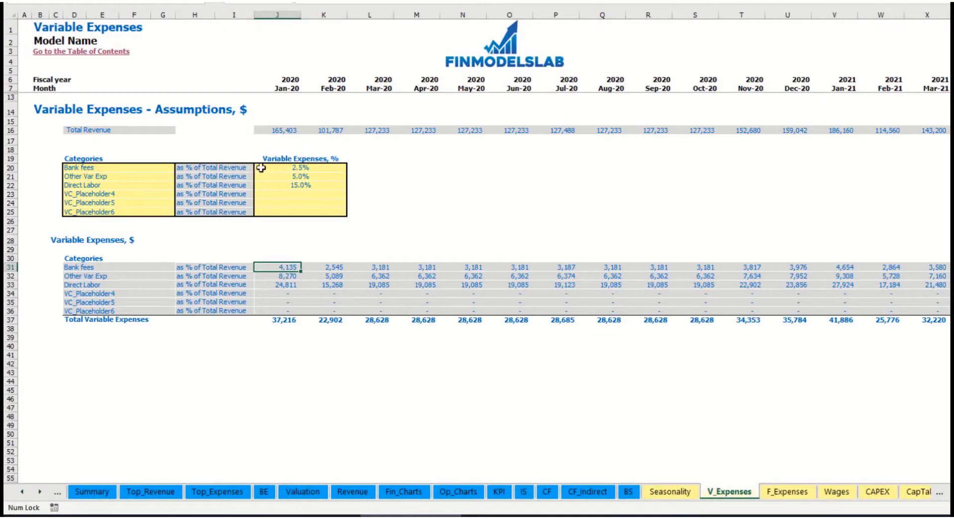
click(525, 492)
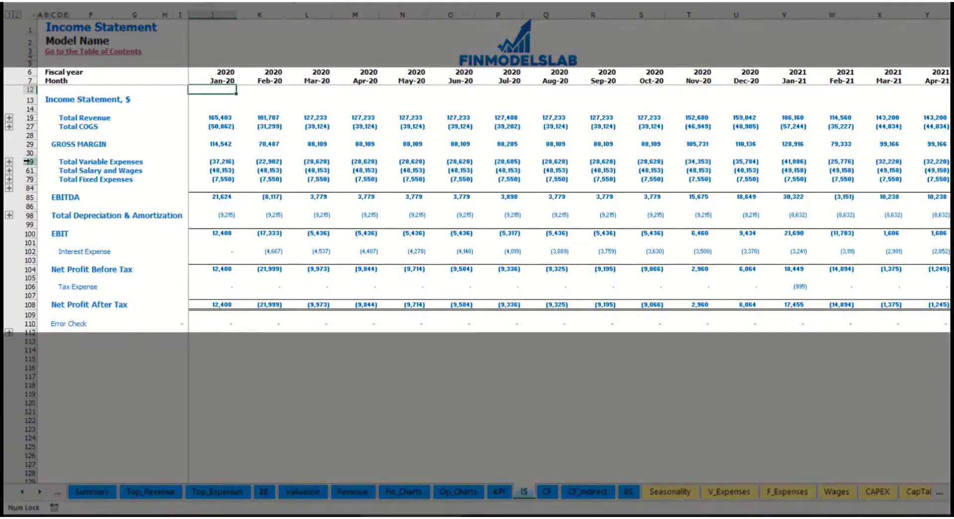
click(29, 161)
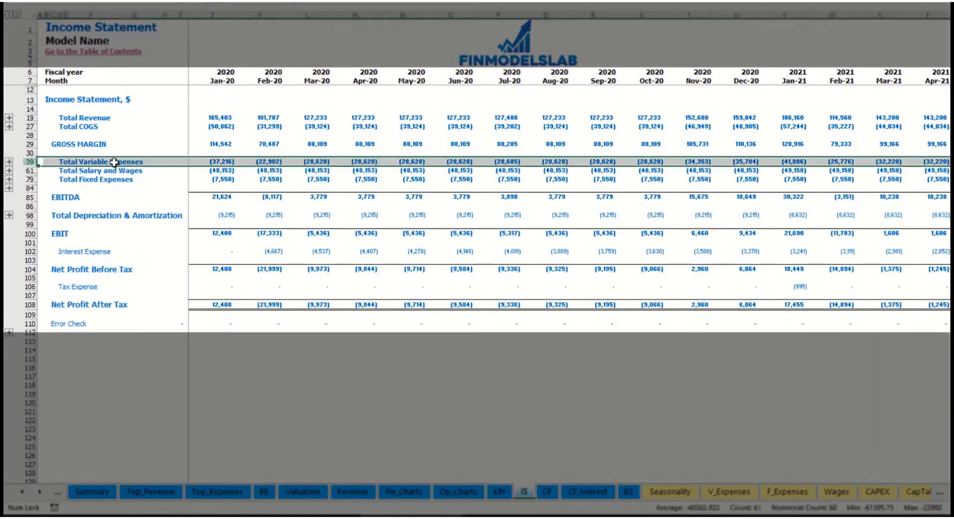
click(9, 163)
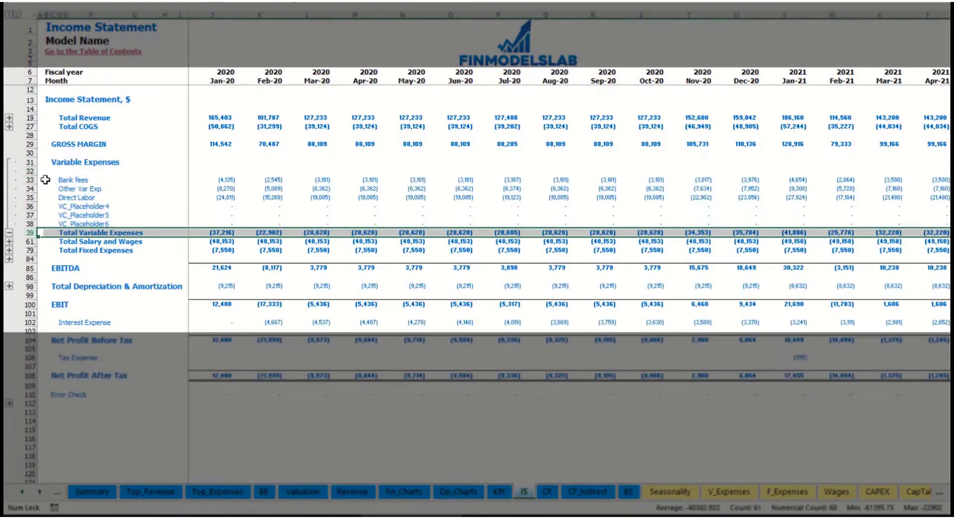
drag(30, 179, 36, 198)
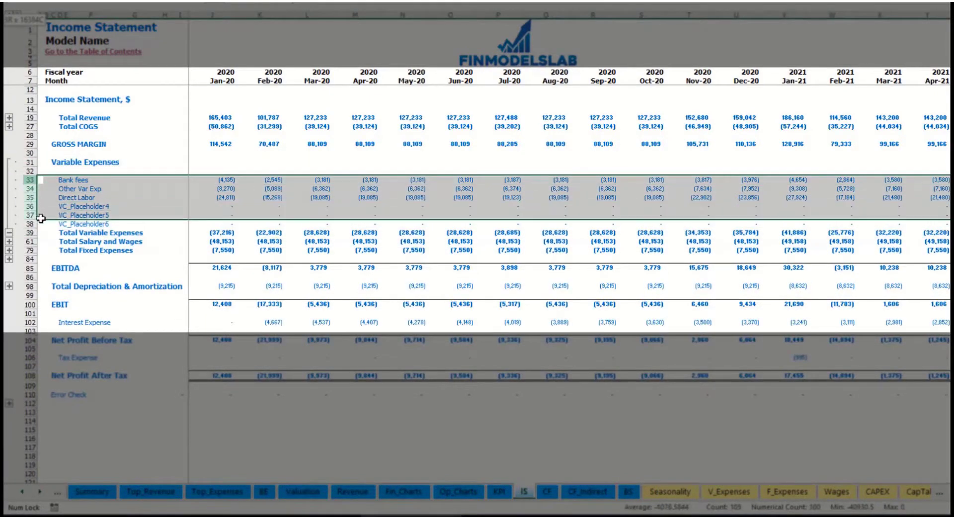
click(240, 179)
key(Right)
key(Right)
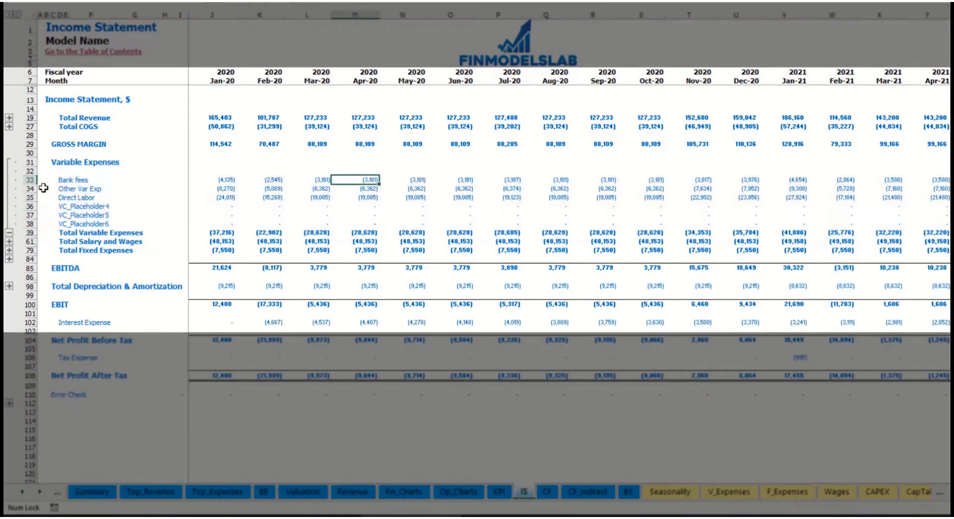
drag(63, 179, 64, 222)
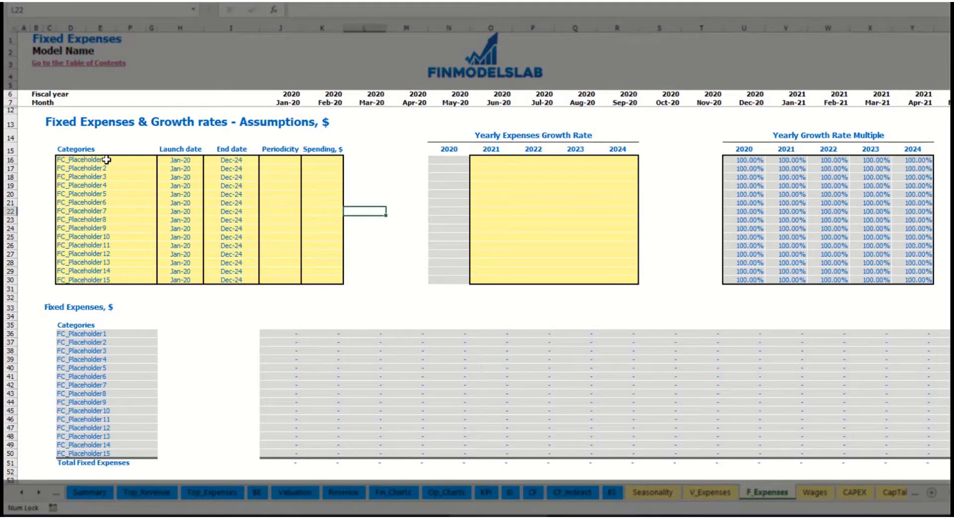
Step: Name the first fixed expense category Utilities with launch date Mar-20, and check its end date against the monthly timeline
click(108, 160)
text(Utilities)
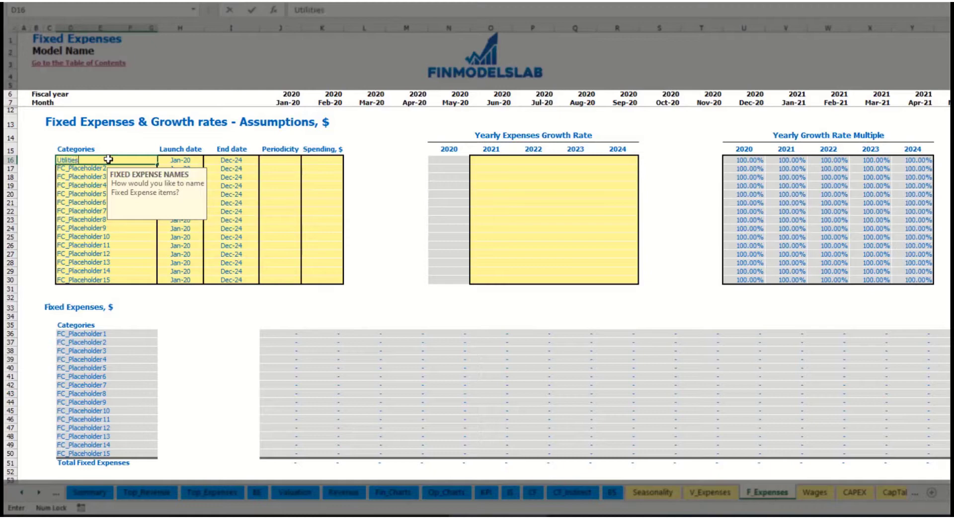
key(Return)
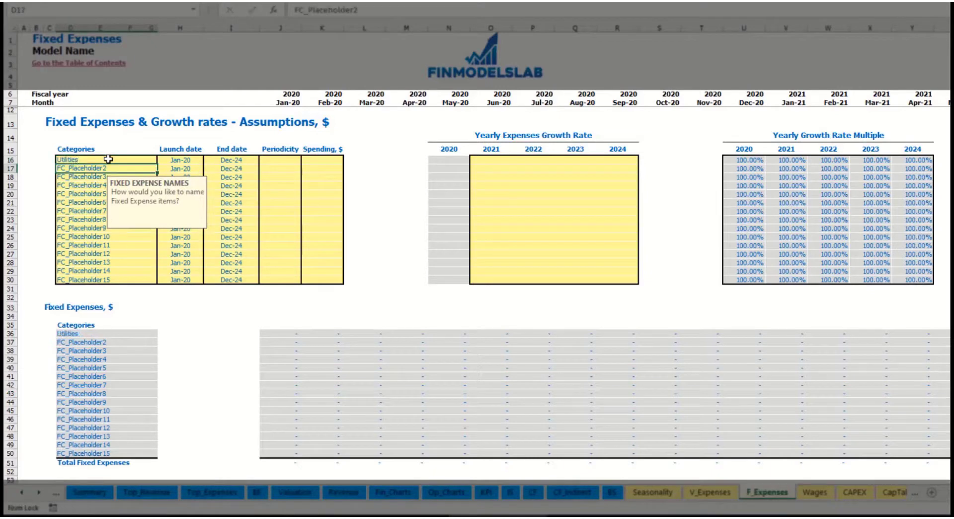
click(183, 159)
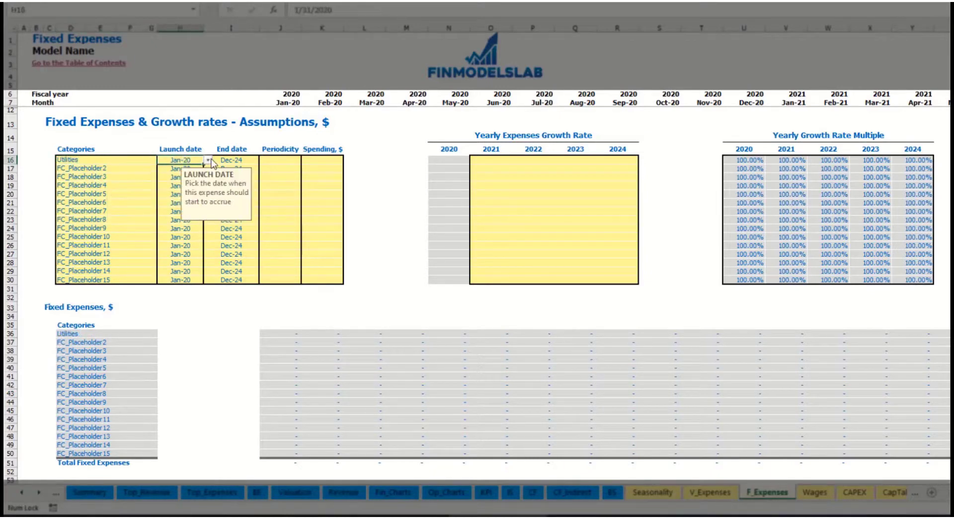
click(208, 160)
click(171, 185)
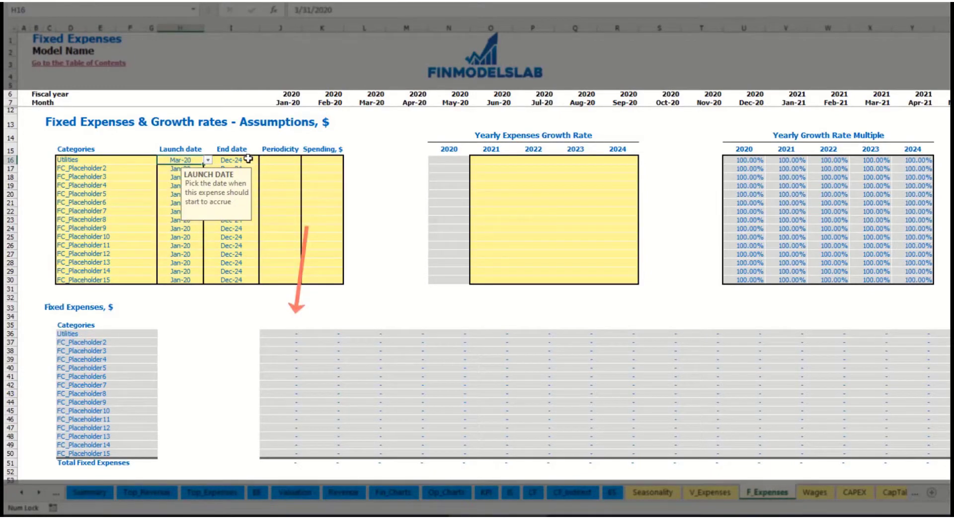
click(239, 161)
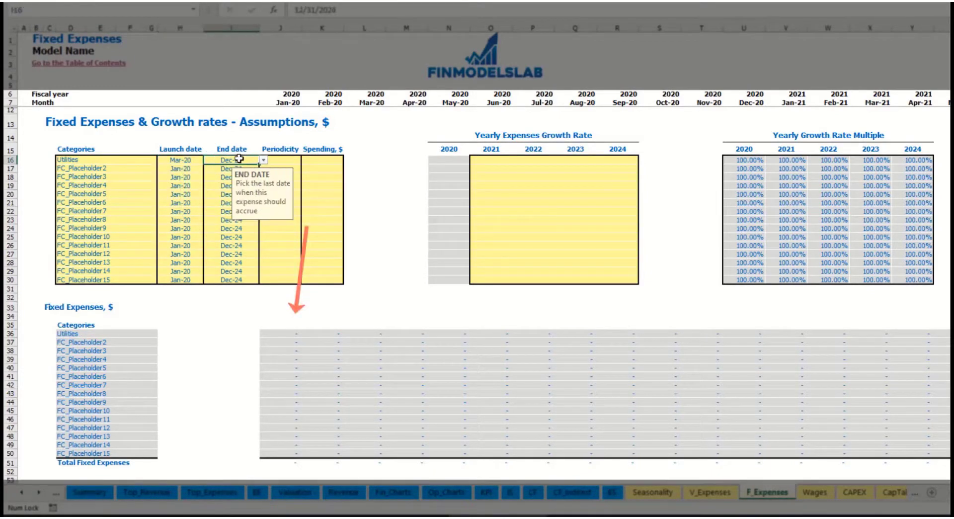
click(287, 102)
key(ctrl+Right)
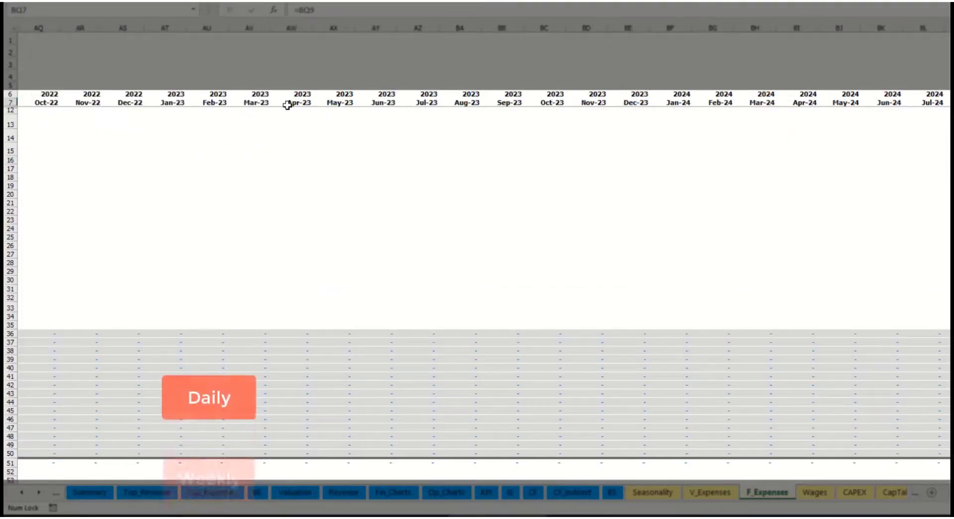
key(ctrl+Left)
key(Home)
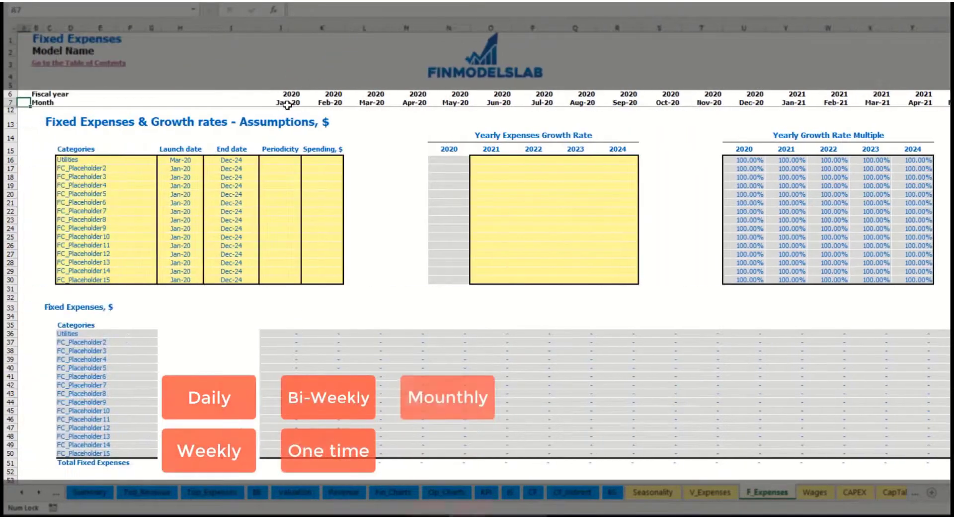
Step: Set the Utilities periodicity to Daily and its spending amount to 50
click(278, 160)
click(306, 160)
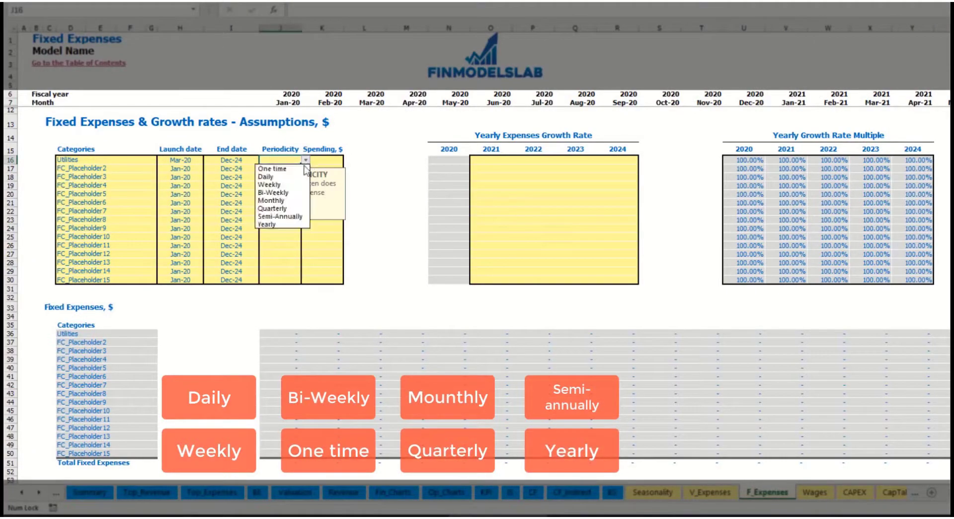
click(287, 177)
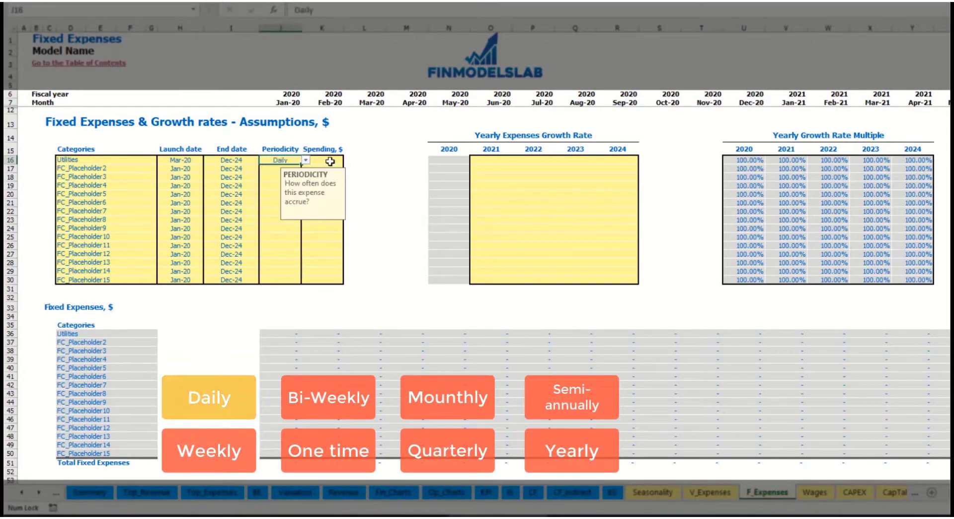
key(Tab)
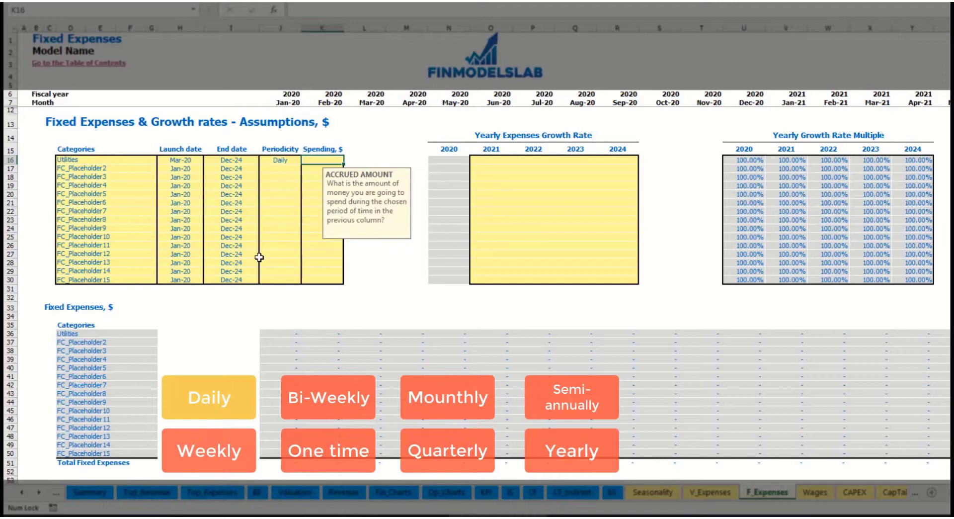
text(50)
key(Return)
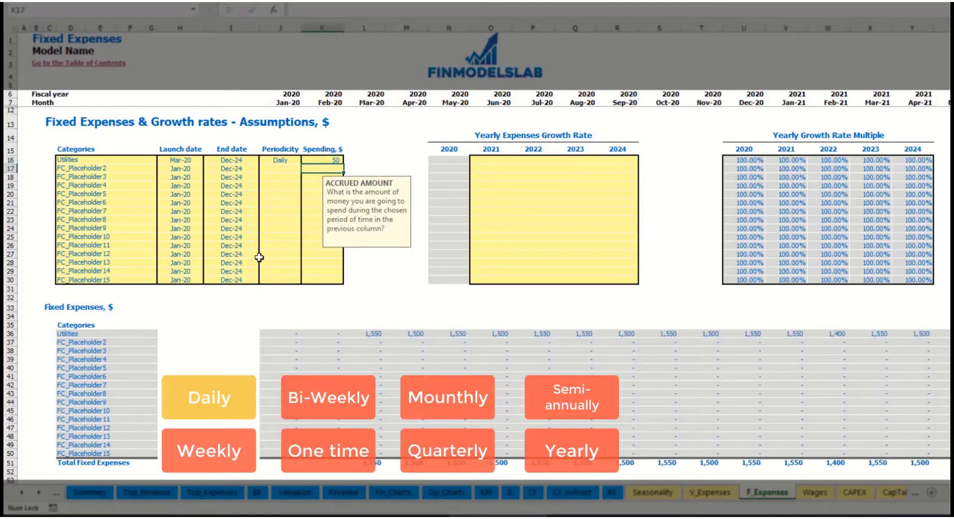
Step: Compare the calculated monthly Utilities amounts for Mar-20, Apr-20 and May-20 in the fixed expenses schedule
click(370, 334)
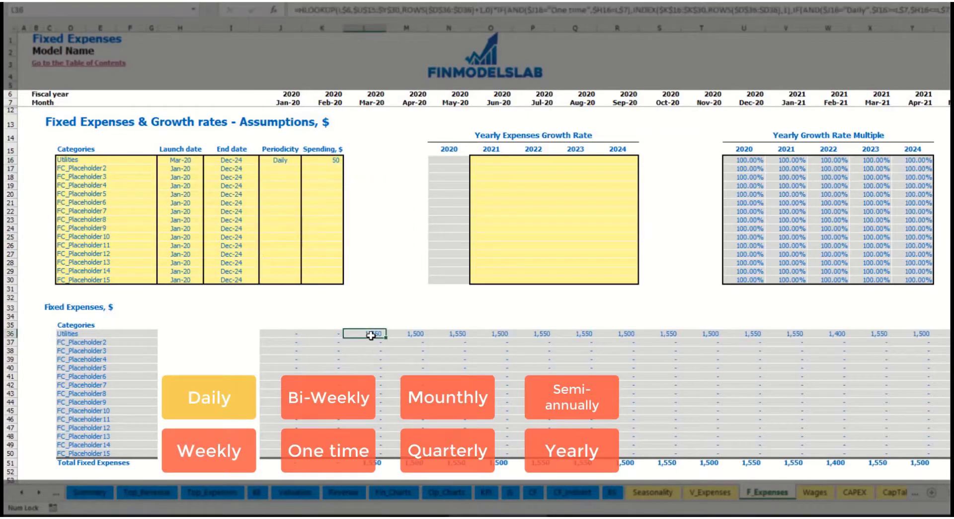
click(413, 336)
click(462, 335)
click(375, 326)
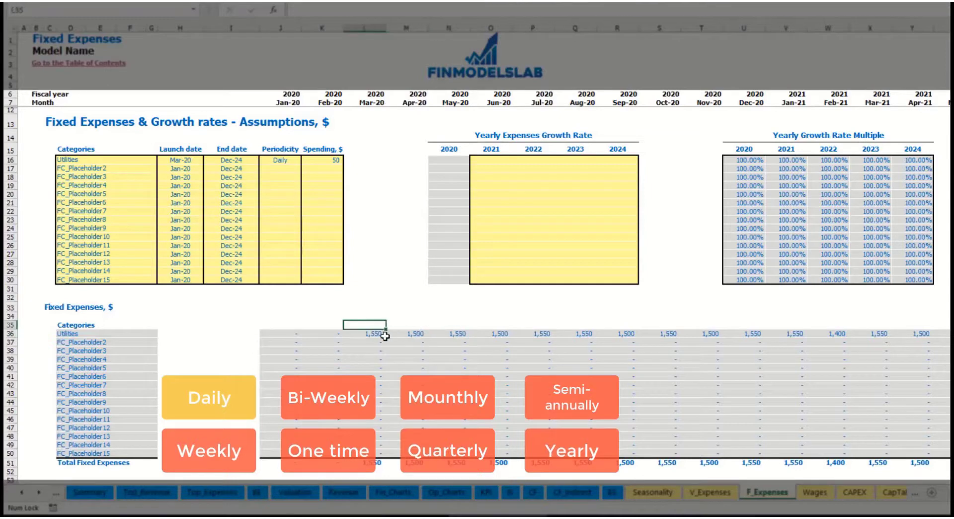
click(382, 334)
click(400, 336)
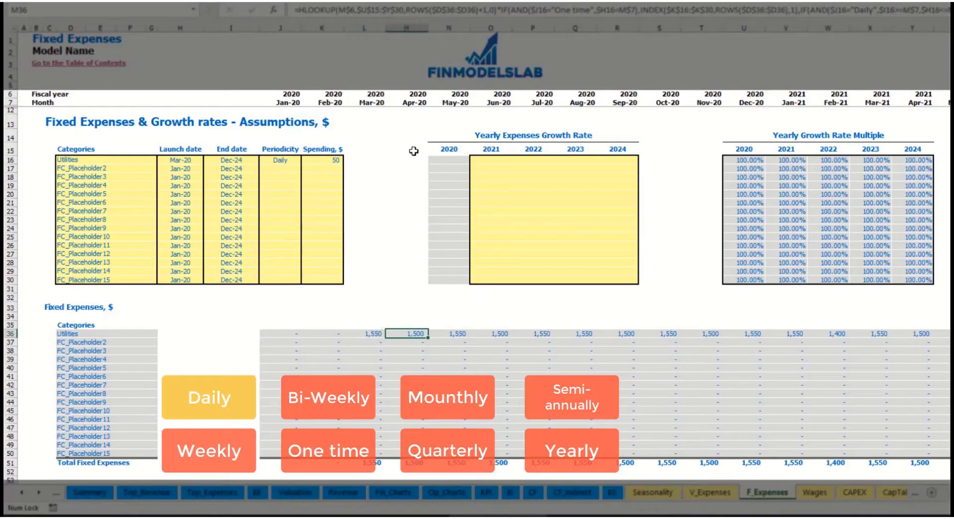
click(371, 102)
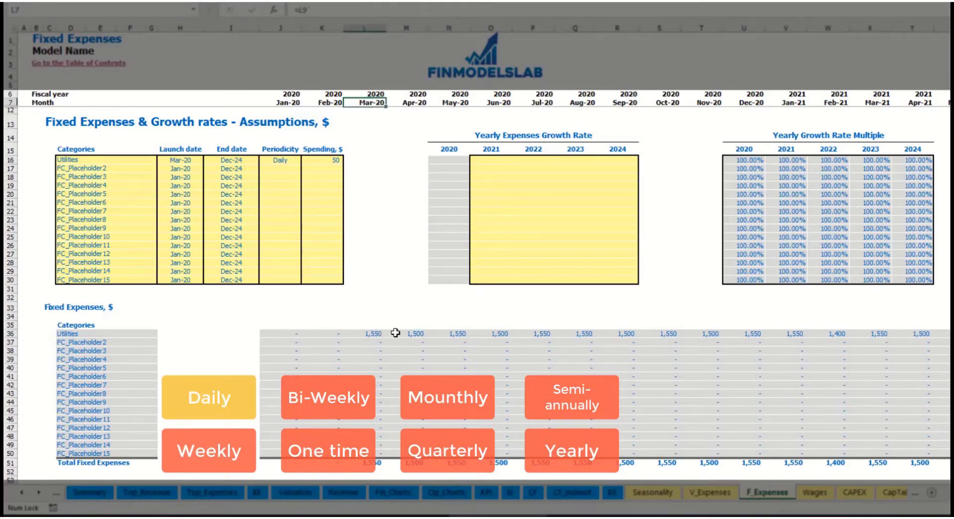
click(376, 334)
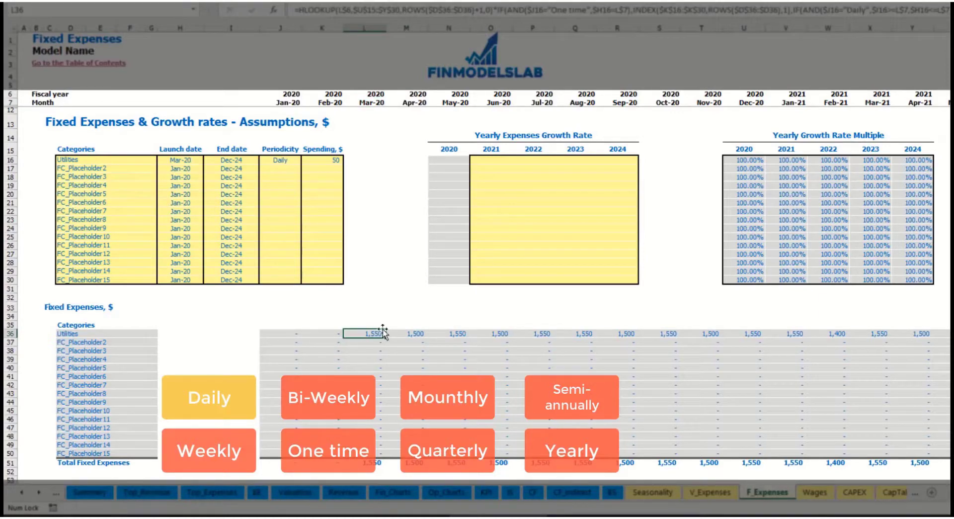
click(419, 335)
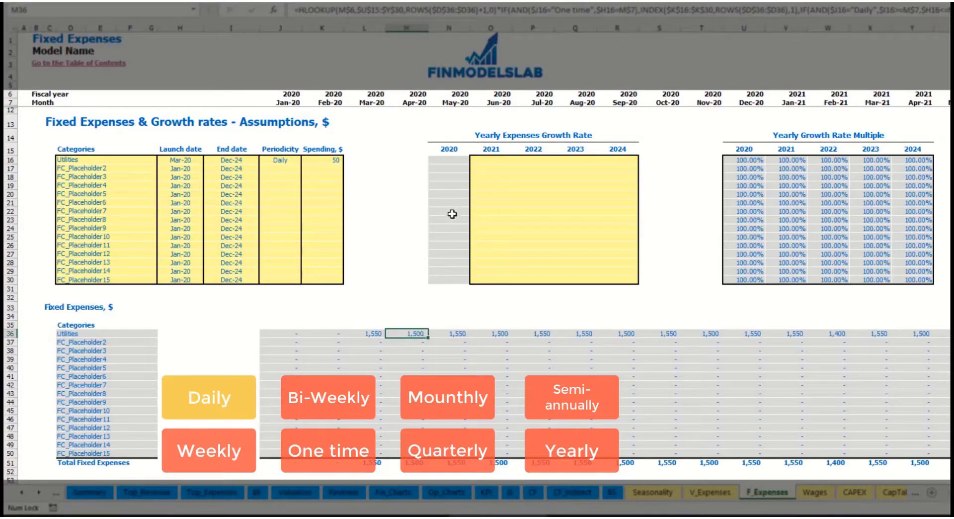
Step: Set the Utilities yearly expense growth rate to 5% for 2021 through 2024 and review the monthly amounts in those years
click(498, 161)
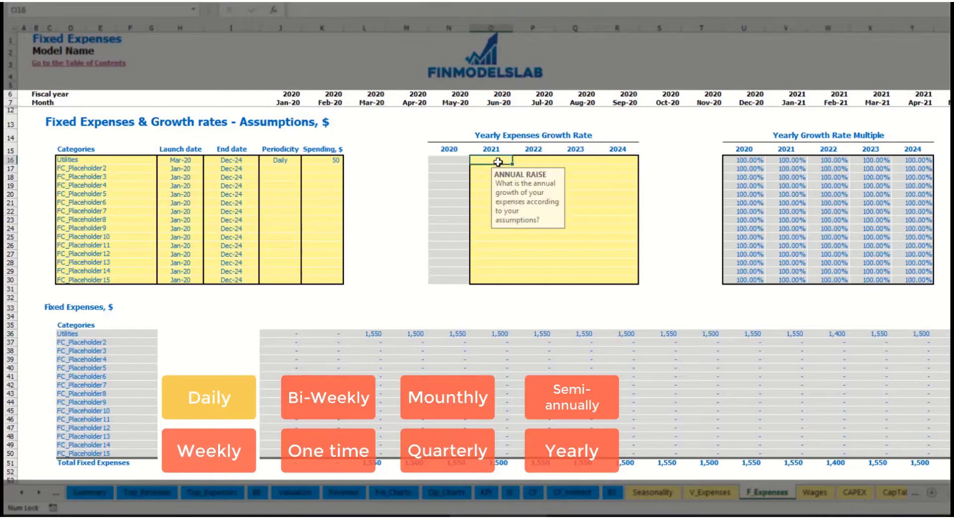
text(5%)
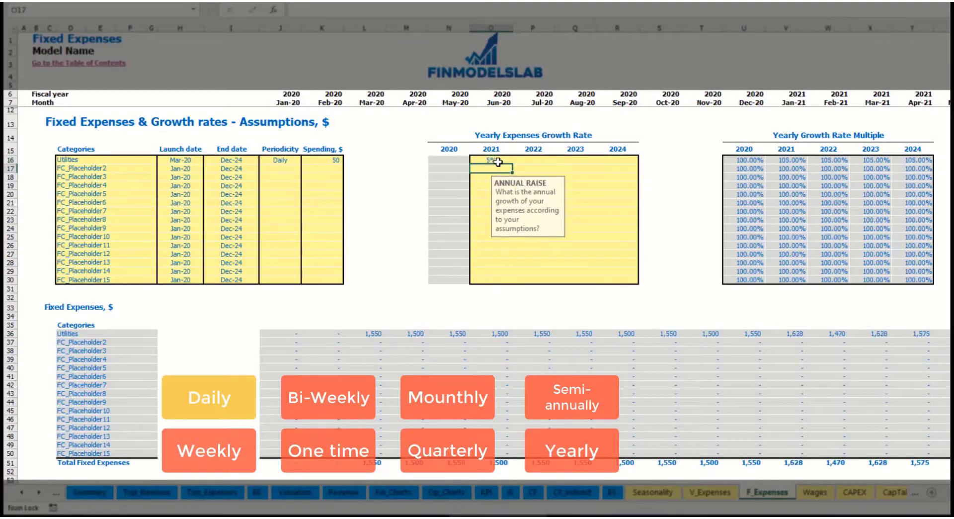
key(ctrl+Return)
key(ctrl+c)
key(Right)
key(shift+Right)
key(shift+Right)
key(ctrl+v)
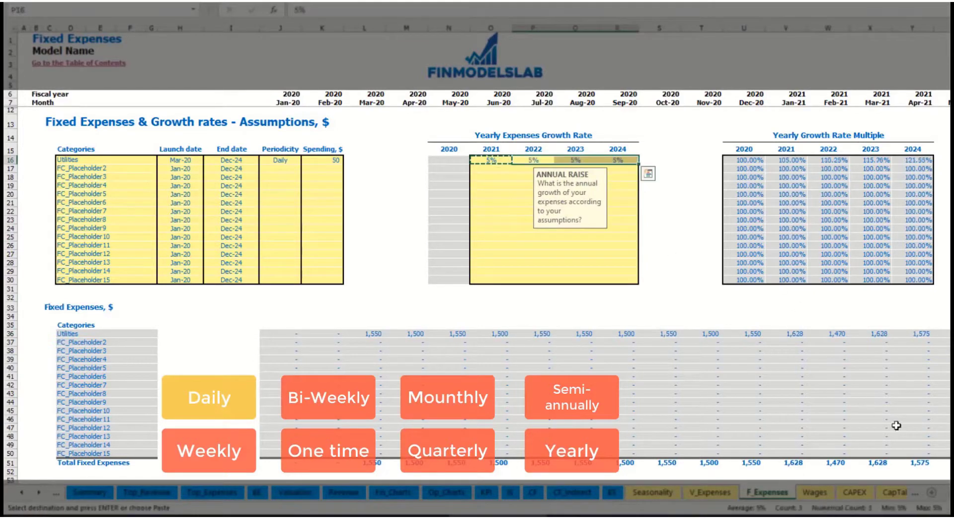
drag(496, 160, 609, 160)
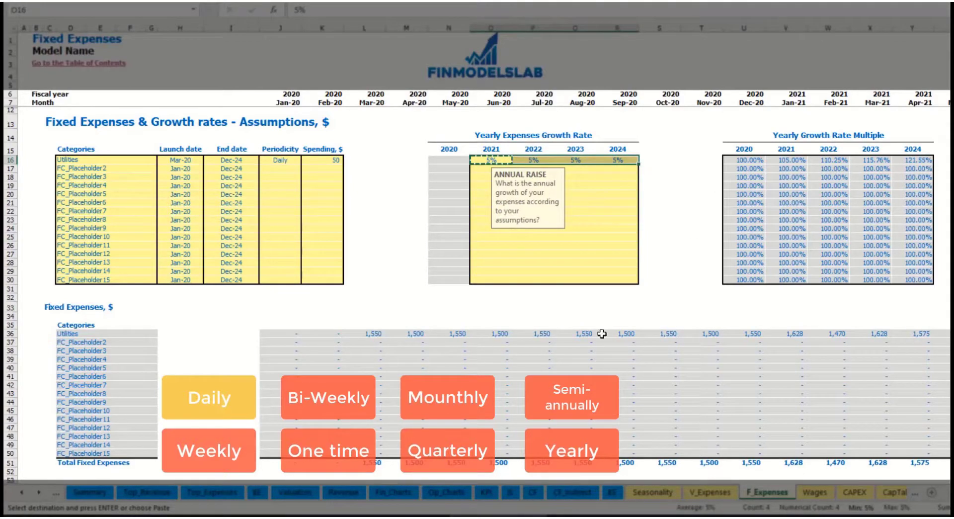
scroll(912, 481, right, 6)
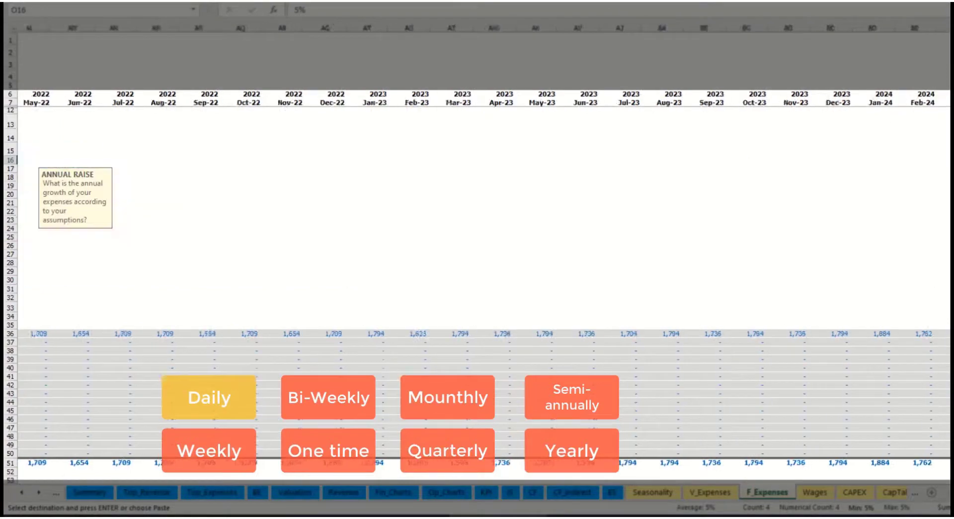
scroll(912, 481, left, 6)
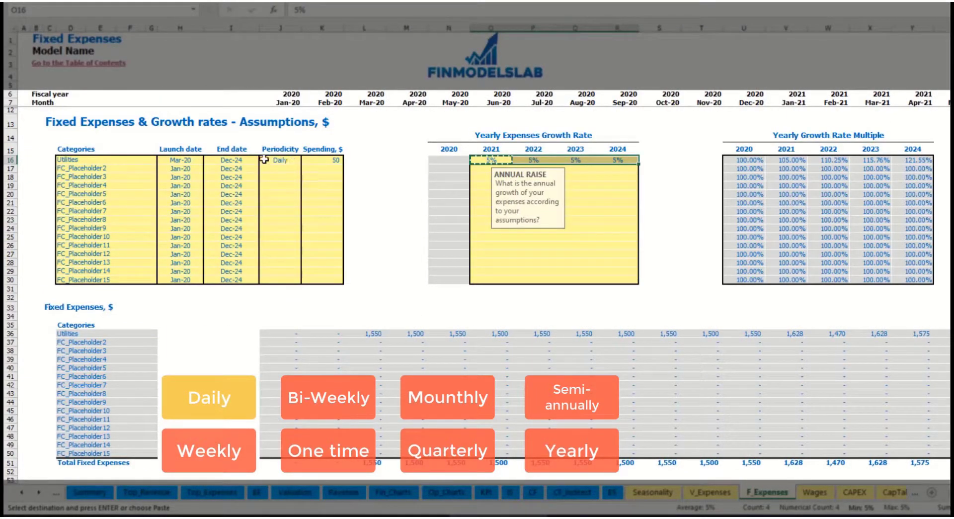
Step: Name the second fixed expense category Advertising, with launch date Mar-20 and end date Aug-24
click(115, 167)
text(Ad)
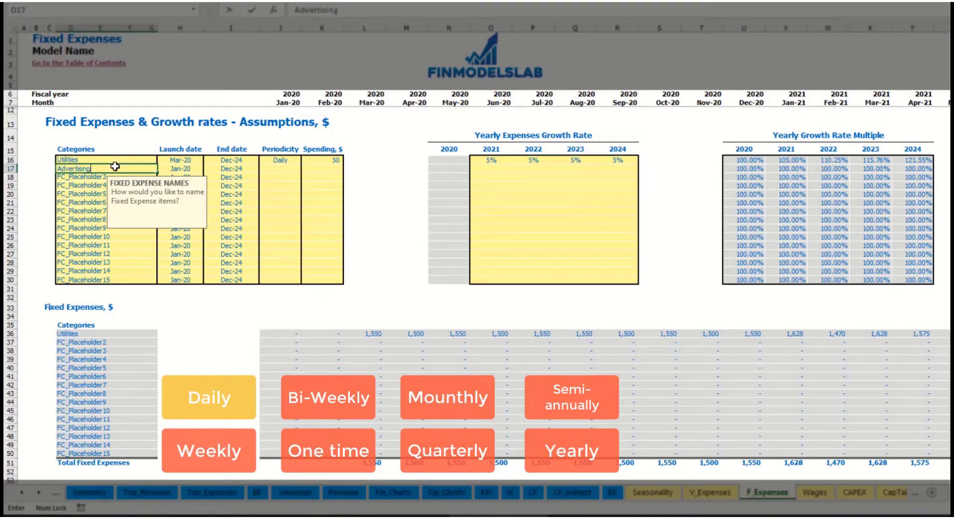
text(vertising)
click(181, 169)
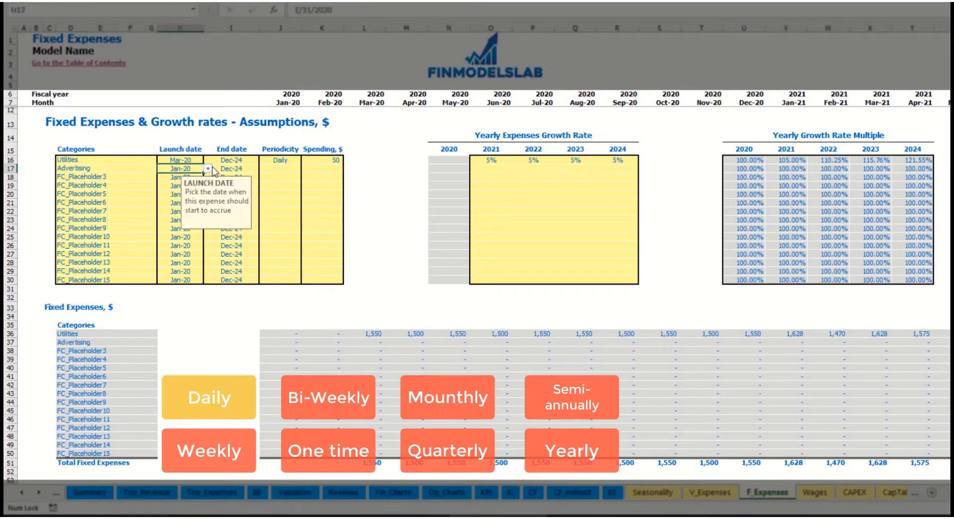
click(208, 169)
click(191, 199)
click(241, 168)
click(263, 168)
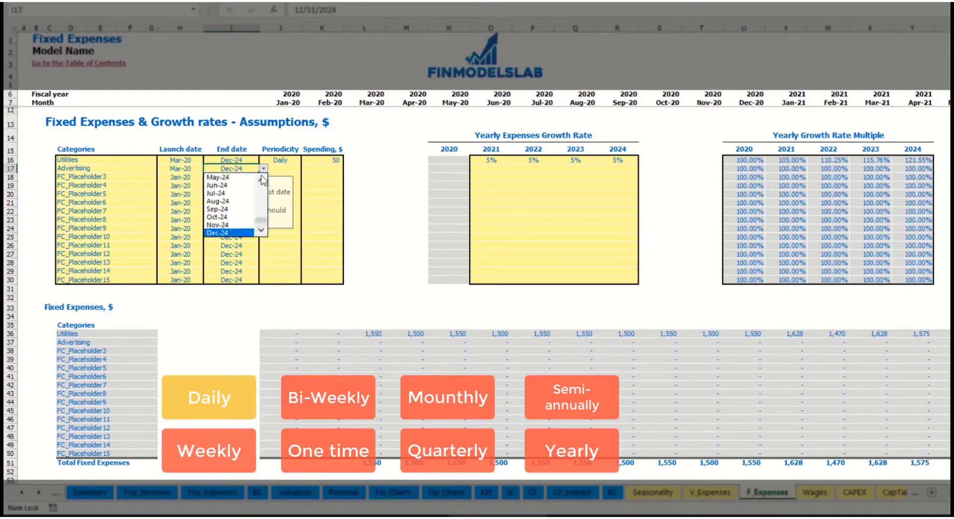
click(232, 202)
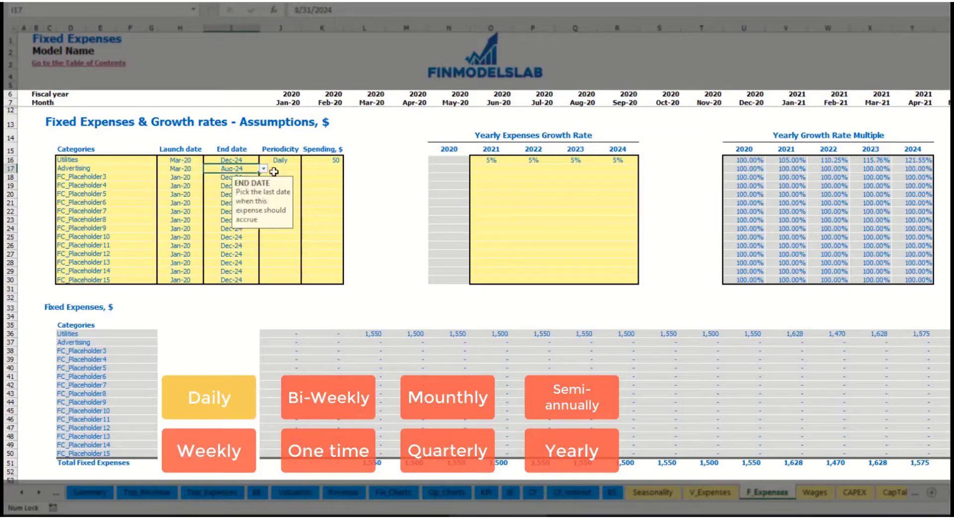
Step: Set the Advertising periodicity to Weekly and its spending amount to 100
click(278, 168)
click(306, 168)
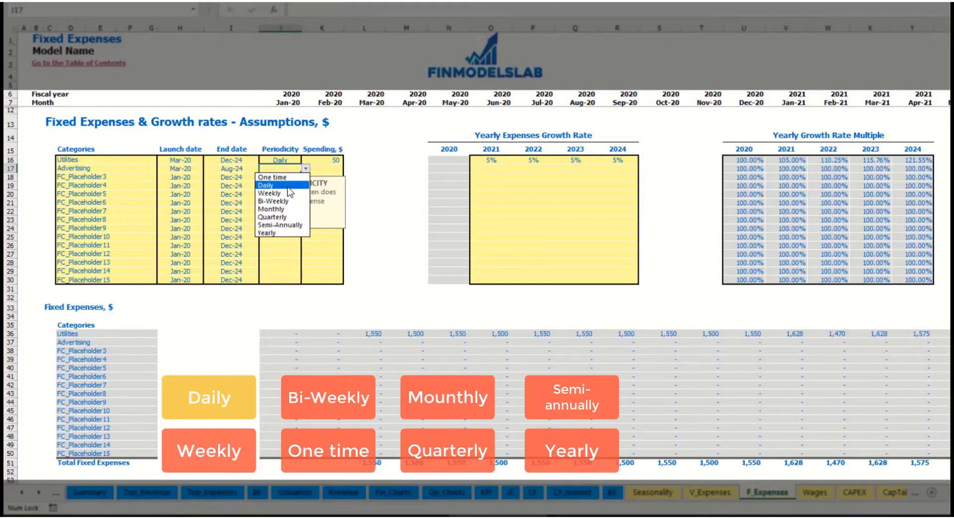
click(290, 194)
click(319, 171)
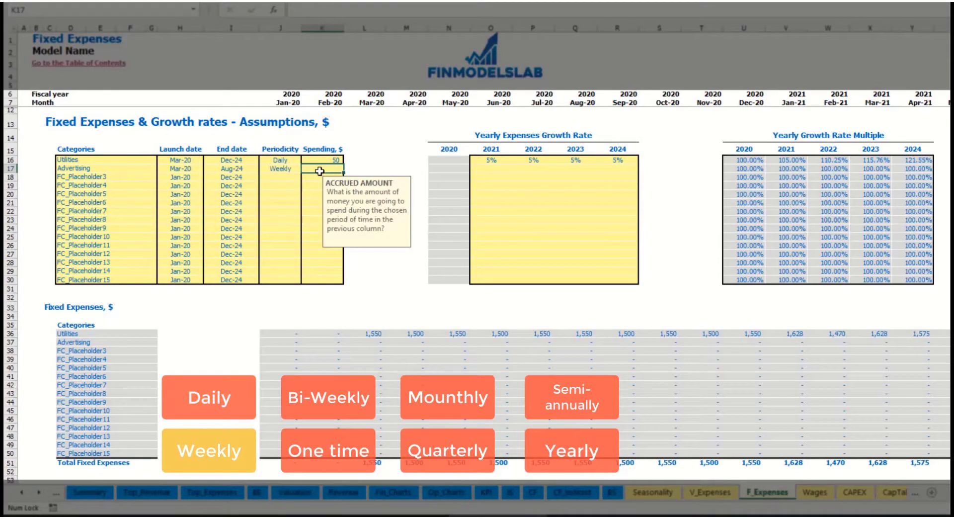
text(100)
key(Return)
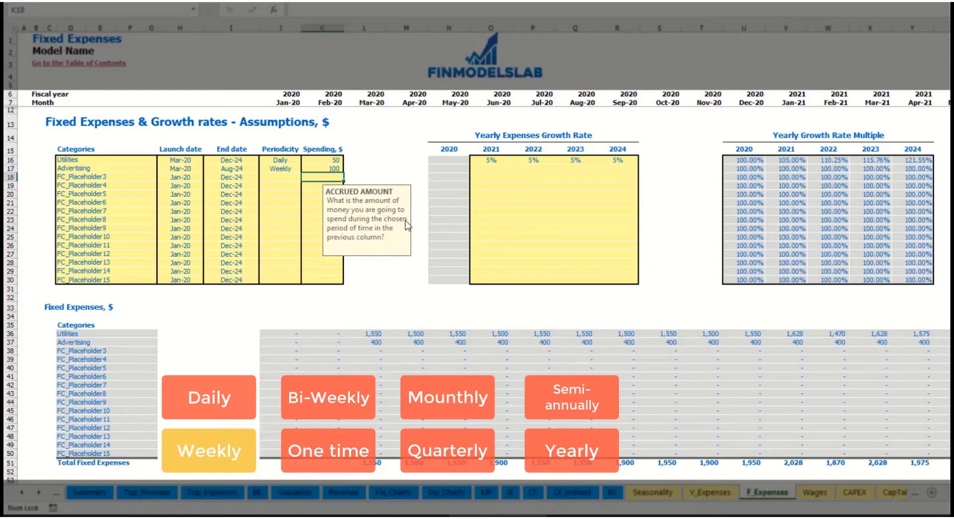
Step: Review the monthly Advertising amounts in the fixed expenses schedule from Mar-20 through the Aug-24 end date
click(376, 342)
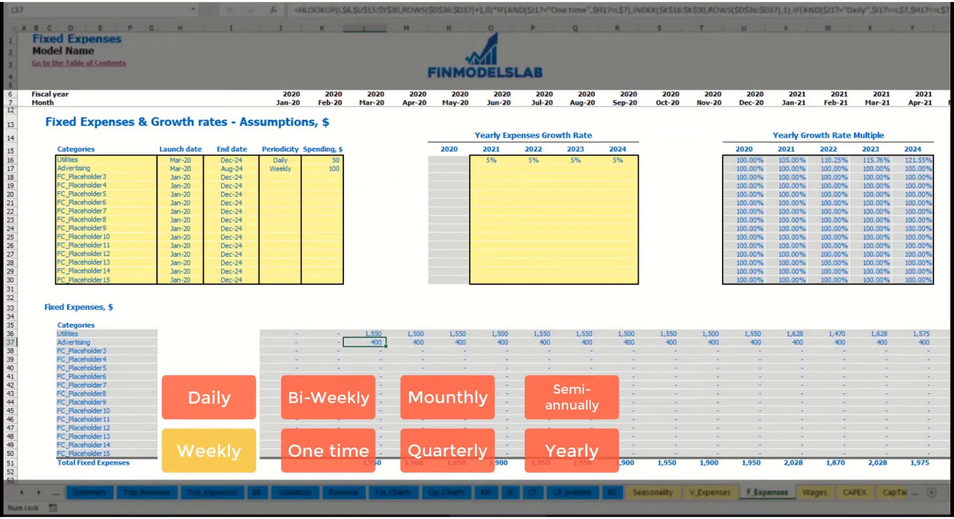
scroll(856, 468, right, 10)
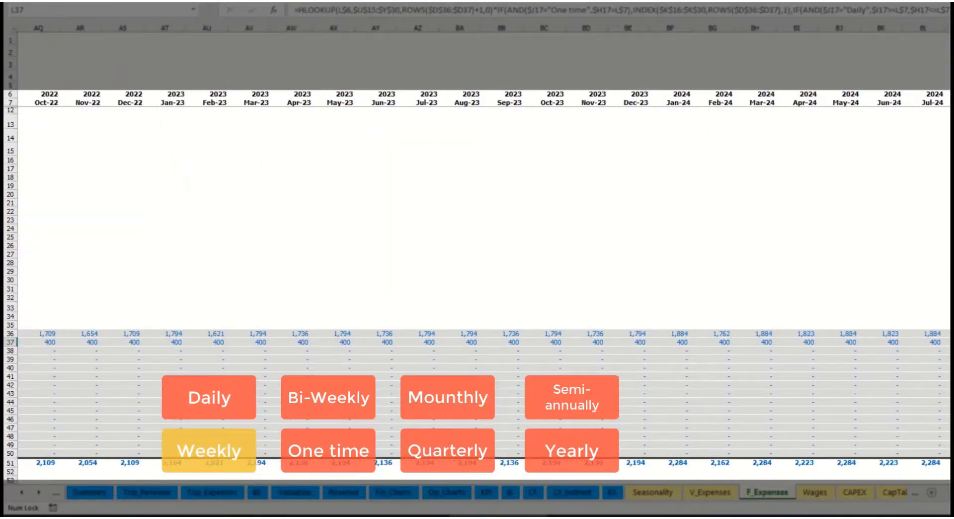
key(ctrl+shift+Right)
key(ctrl+shift+Up)
key(ctrl+Right)
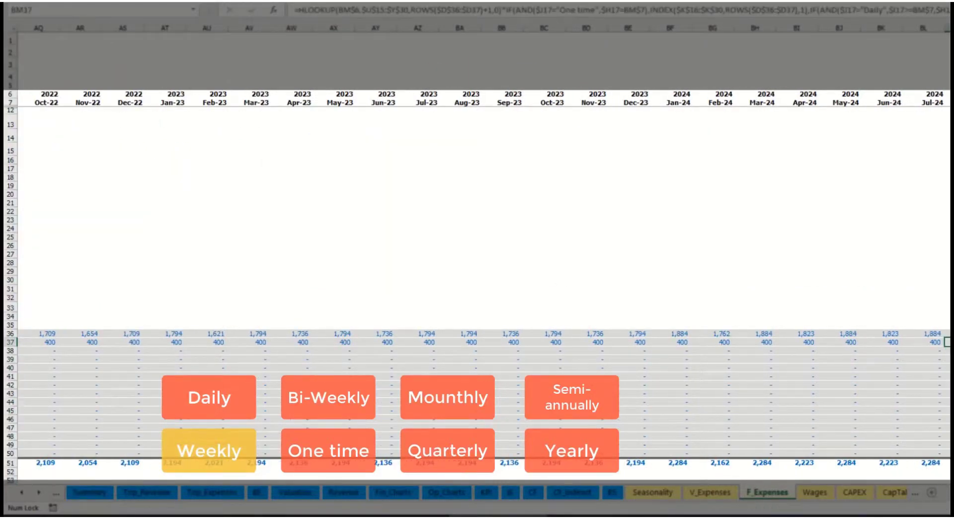
scroll(366, 245, left, 10)
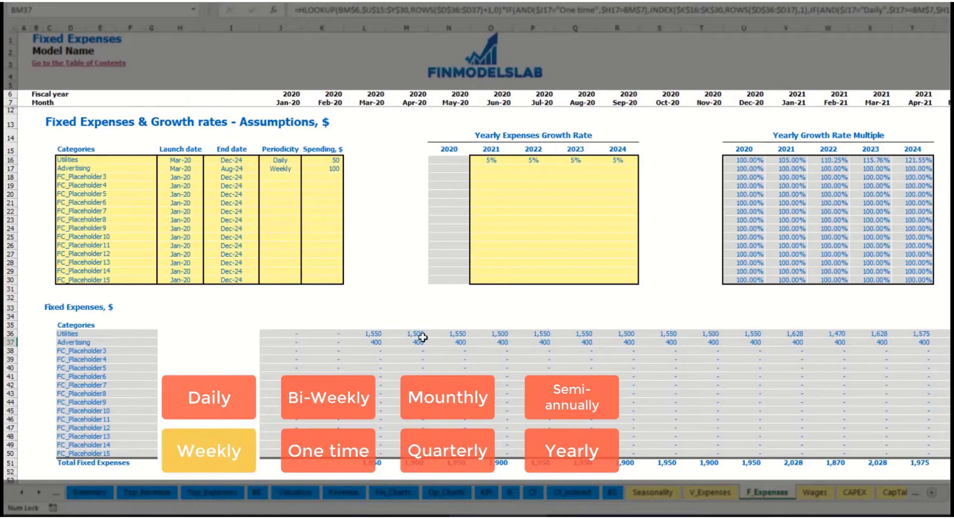
Step: Change the Advertising periodicity to Bi-Weekly and its spending amount to 500
click(287, 170)
click(305, 169)
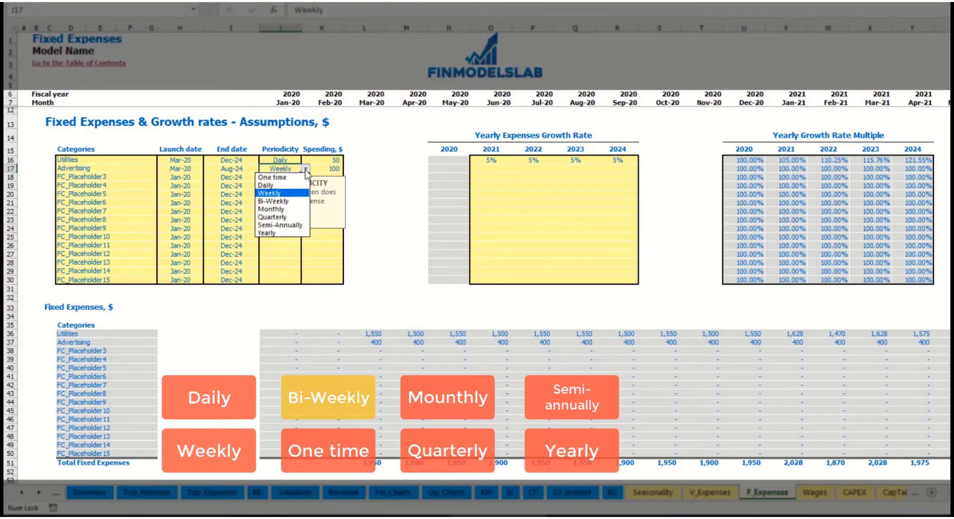
click(292, 202)
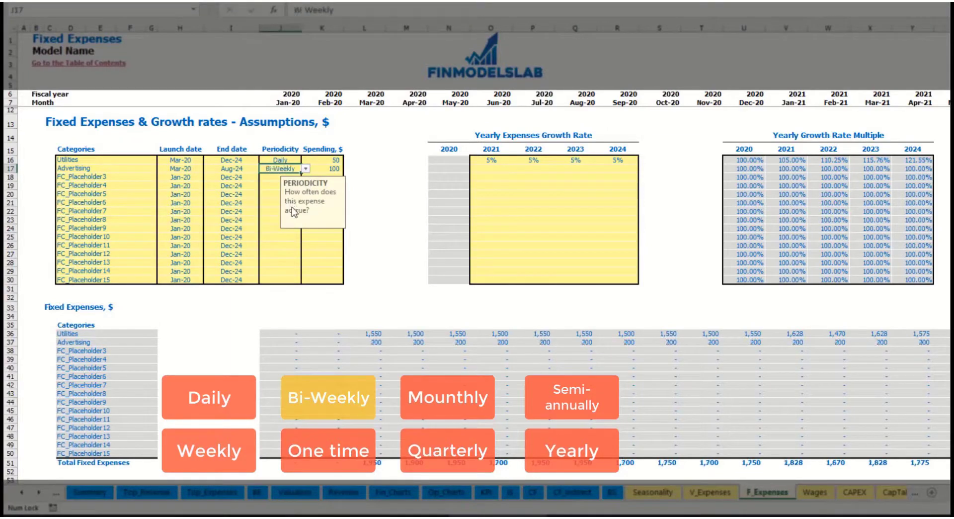
click(320, 169)
text(5)
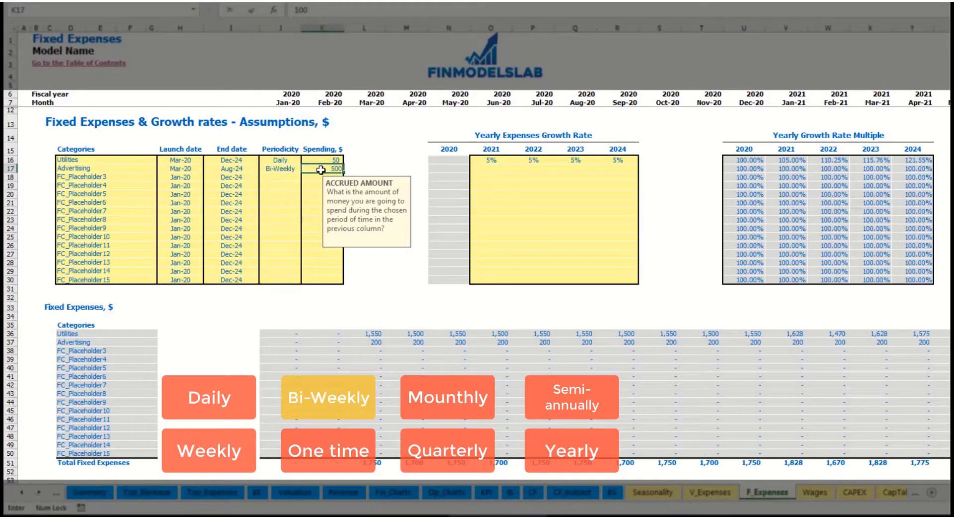
Step: Set the Advertising launch date to Jul-20
click(190, 161)
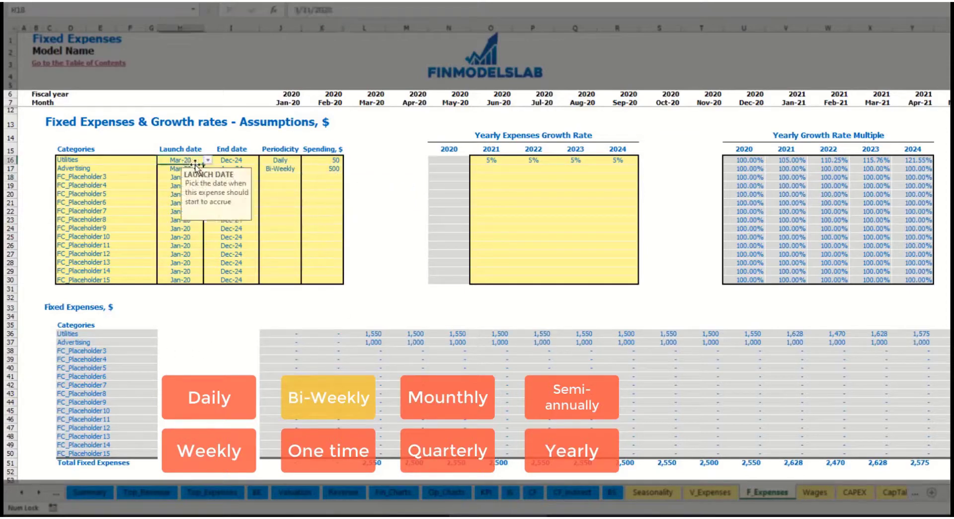
click(195, 169)
click(213, 169)
click(196, 169)
click(208, 169)
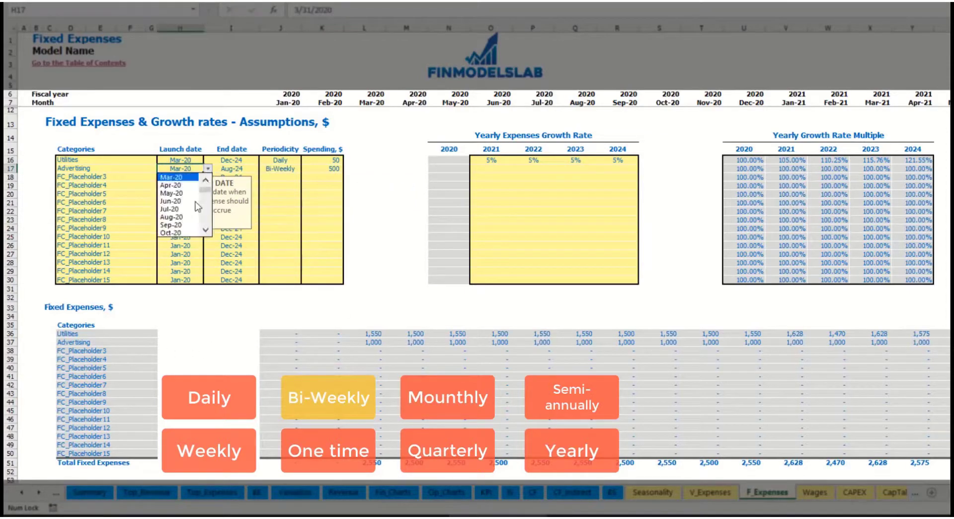
click(196, 209)
Step: Examine the monthly Advertising amounts in the fixed expenses schedule from Jul-20 onward
click(543, 343)
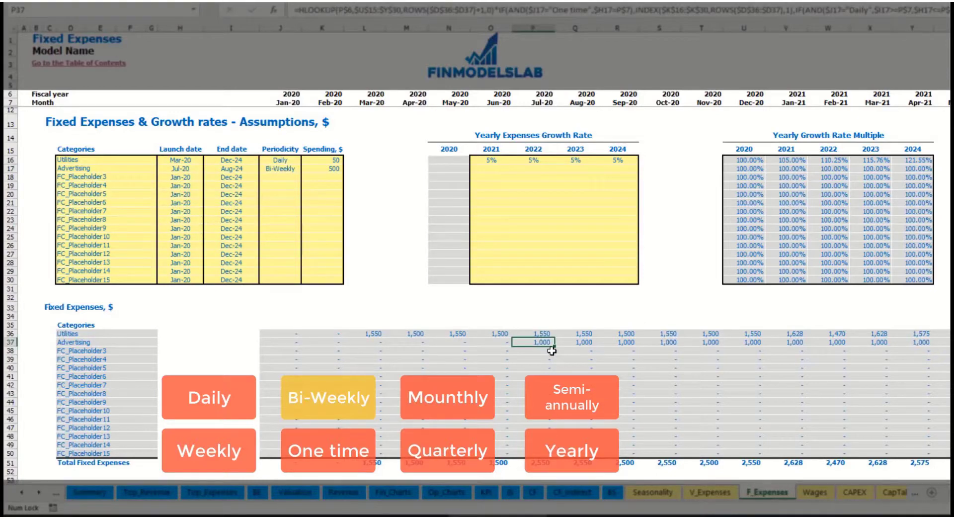
key(Right)
key(Right)
key(Right)
key(Right)
key(Right)
key(Right)
key(Right)
key(Right)
key(Right)
key(Right)
key(Right)
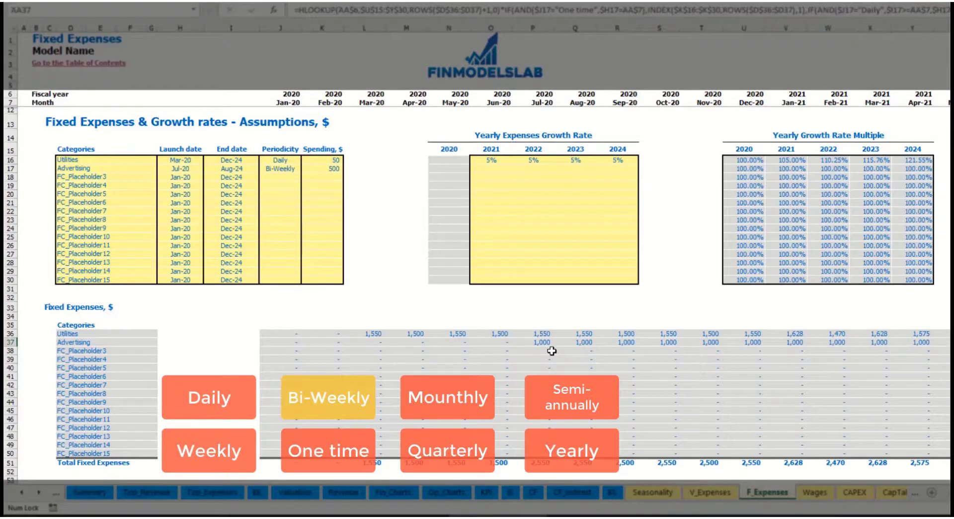
key(Right)
key(Right)
key(Right)
key(Right)
key(Right)
key(Right)
key(Right)
key(Right)
key(Right)
key(Right)
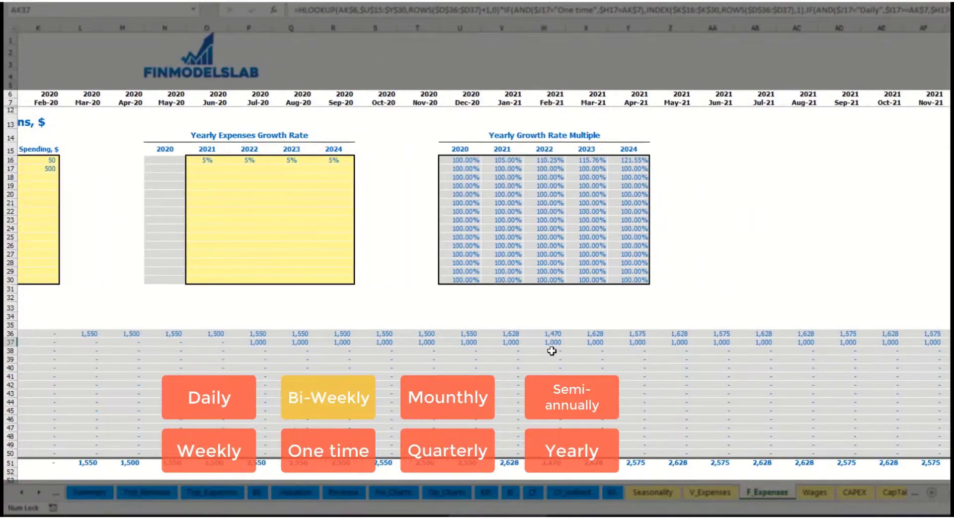
key(Home)
click(522, 344)
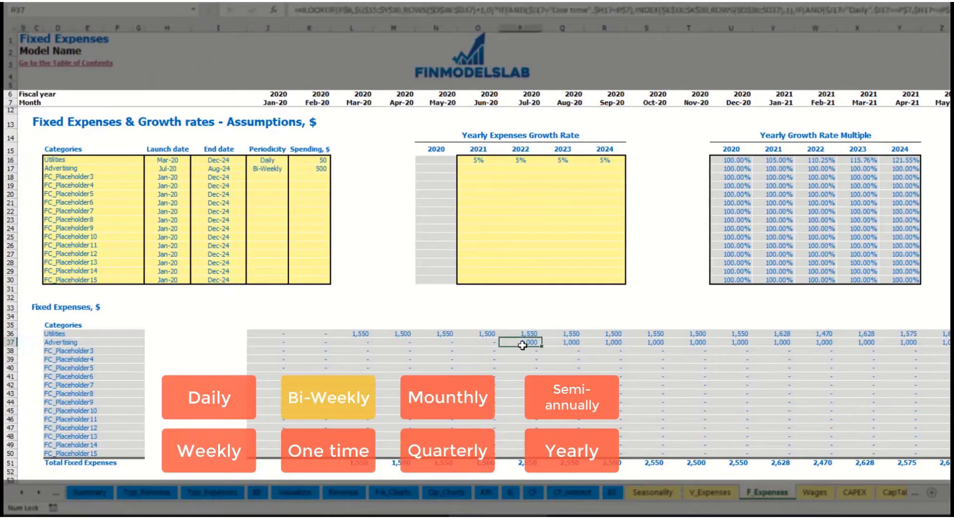
Step: Set the Advertising yearly expense growth rate to 3% for 2021 through 2024
click(477, 171)
text(3)
key(ctrl+Return)
key(ctrl+c)
key(Right)
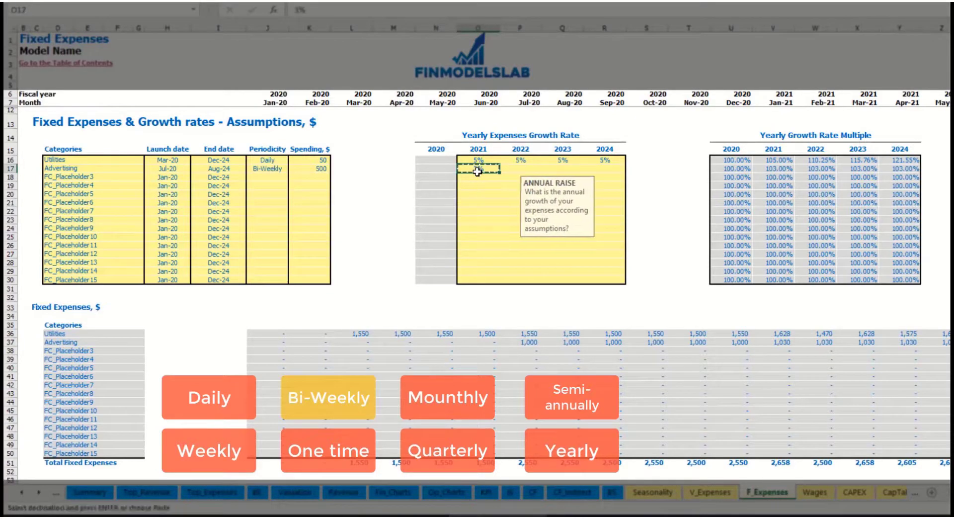
key(shift+Right)
key(shift+Right)
key(ctrl+v)
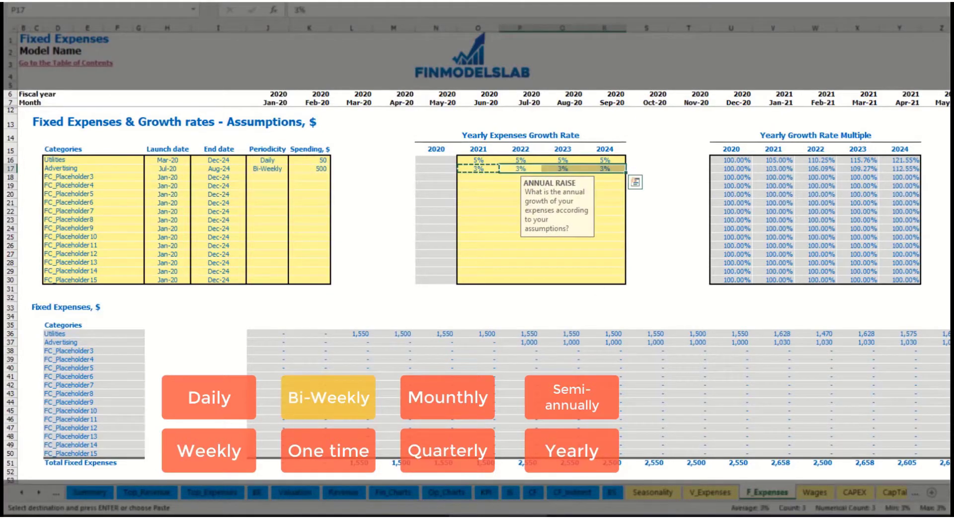
Step: Check how the growth rate changes the monthly Advertising amounts from Jan-21 through 2024, and compare with its end date
click(911, 342)
click(797, 342)
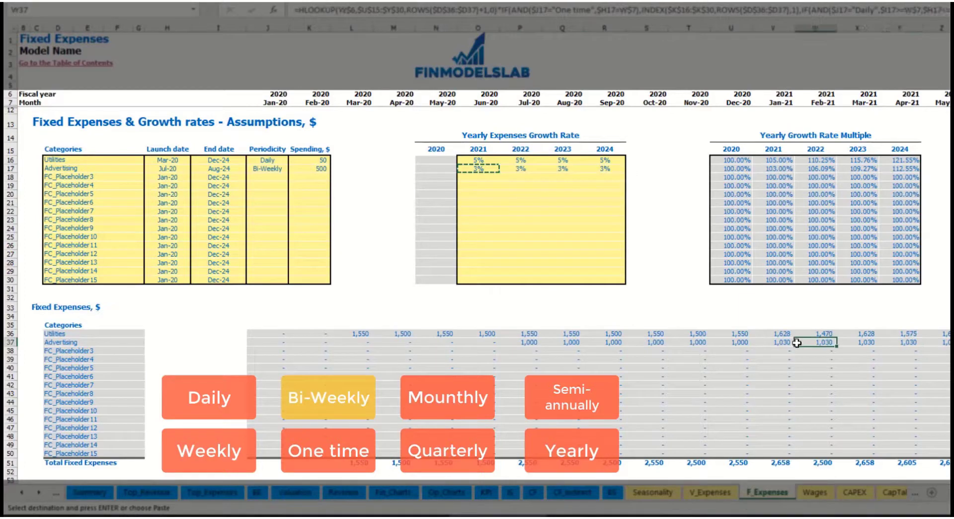
click(773, 341)
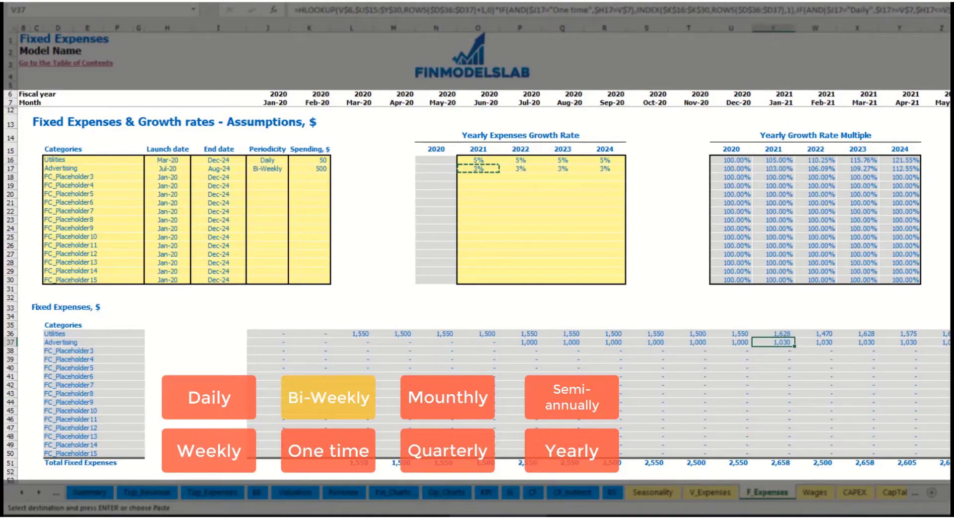
scroll(477, 248, right, 10)
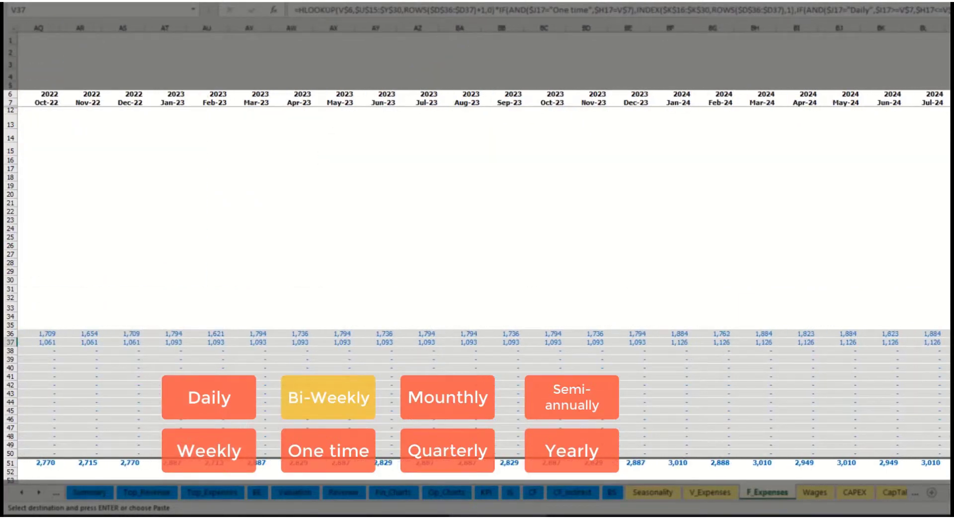
key(ctrl+shift+Up)
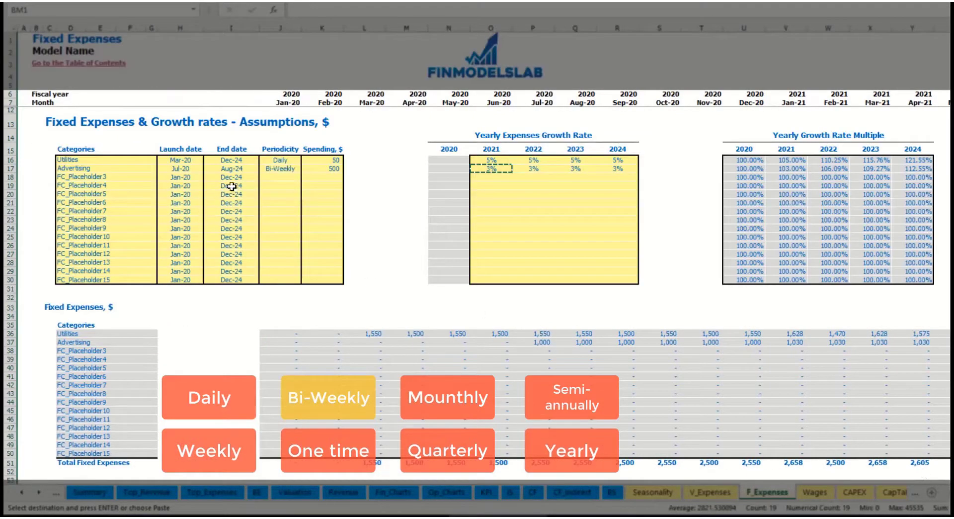
click(237, 170)
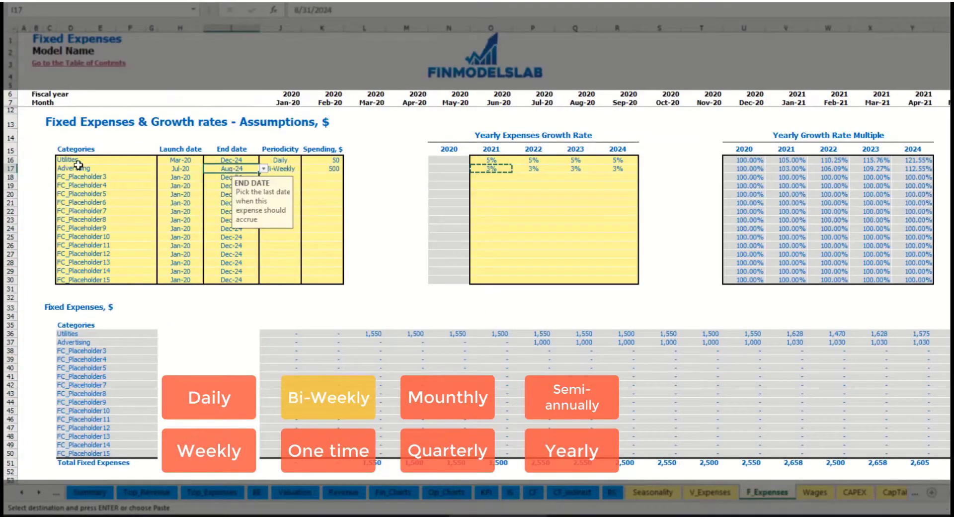
Step: Name the third fixed expense category Office Setup
click(87, 176)
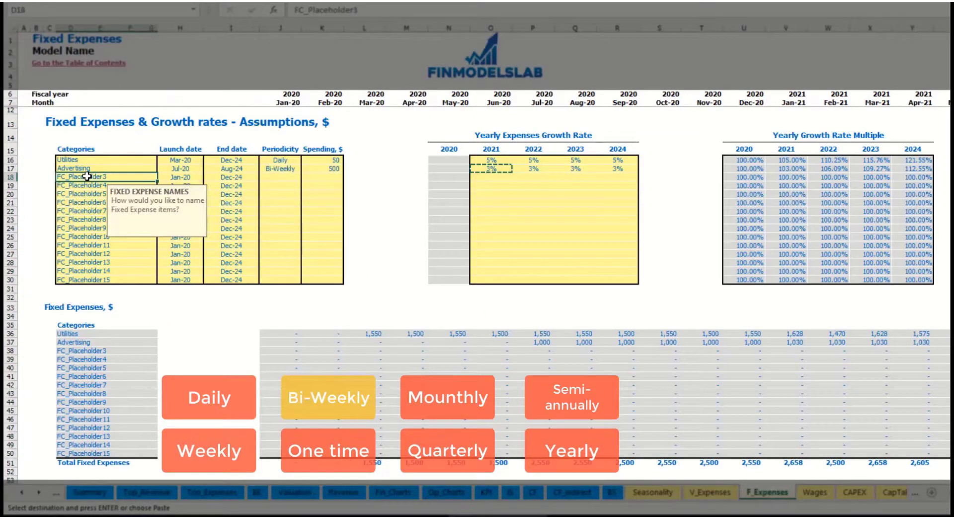
text(Se)
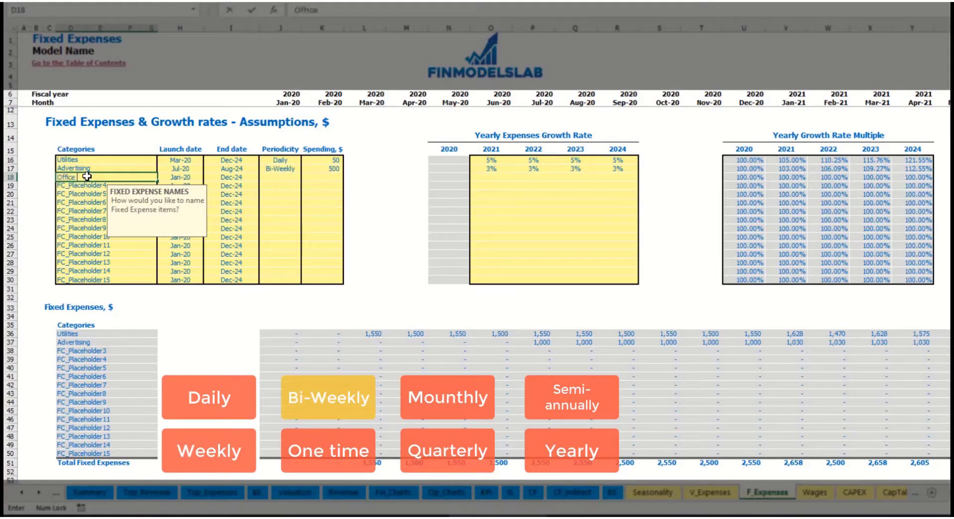
text(tup)
key(Return)
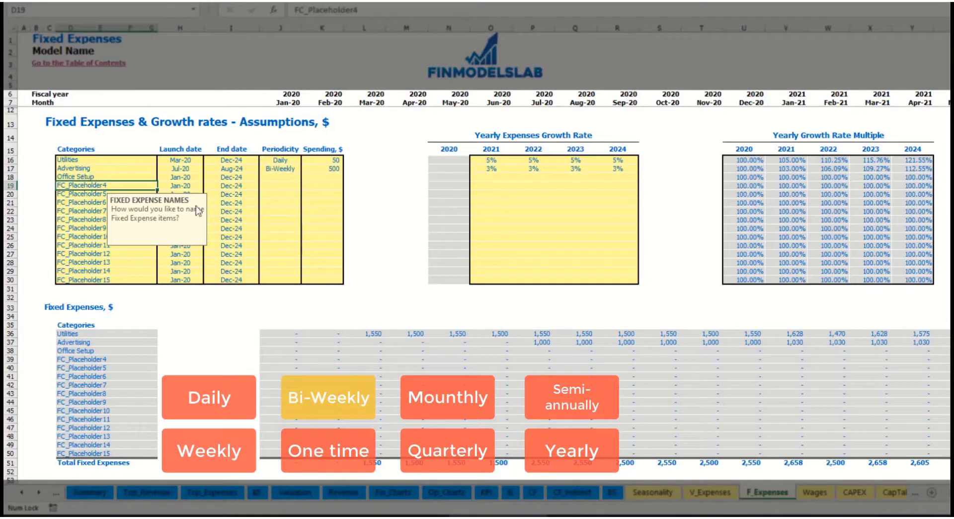
Step: Make Office Setup a One time expense launching Feb-20 with spending of 5,000, and check its entry in the monthly schedule
click(279, 178)
click(305, 177)
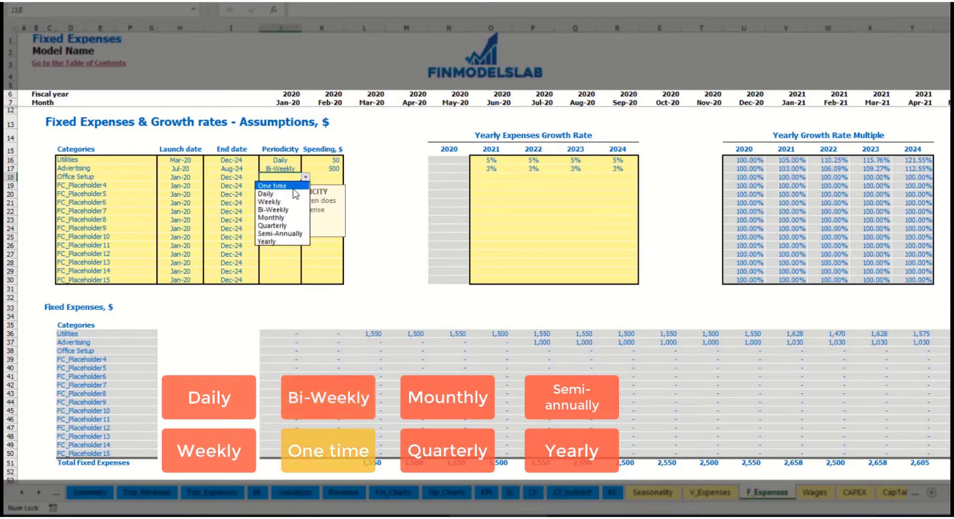
click(272, 184)
click(194, 177)
click(208, 176)
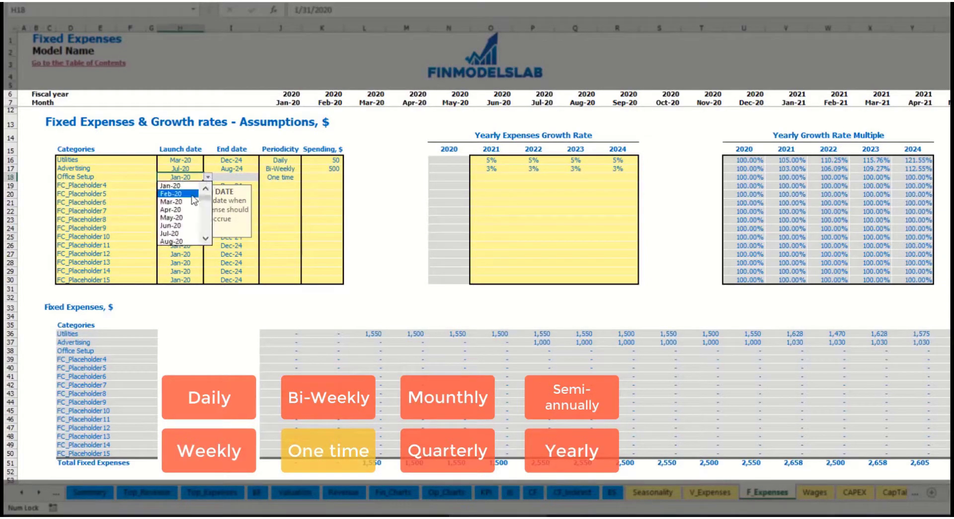
click(194, 193)
click(315, 177)
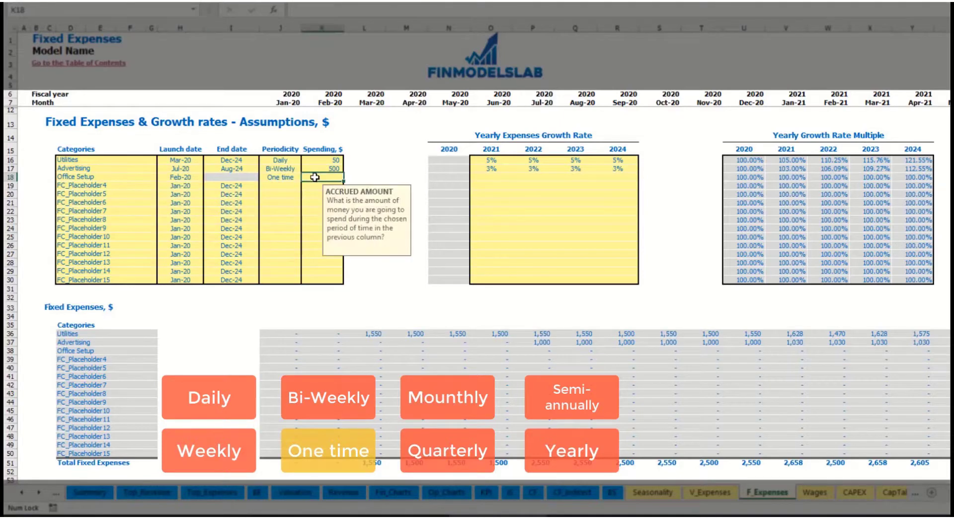
text(5,000)
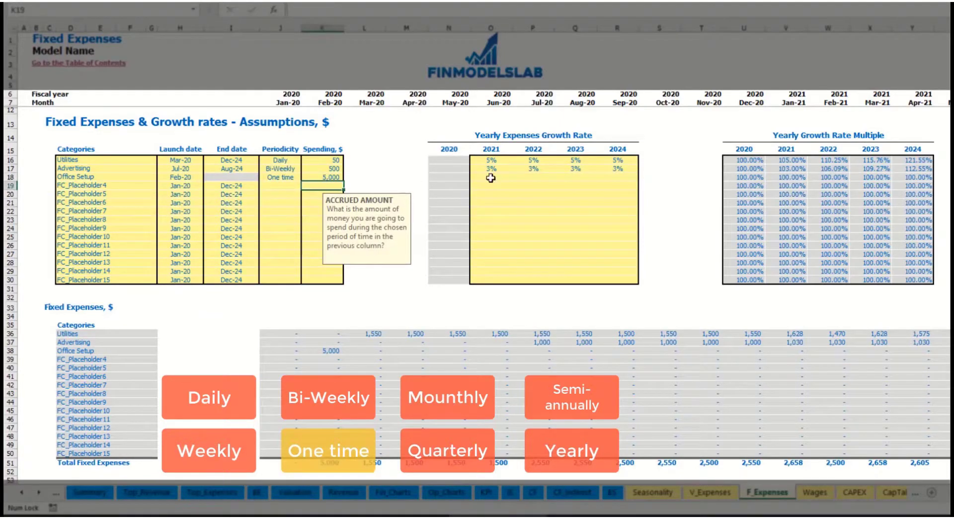
drag(491, 178, 619, 177)
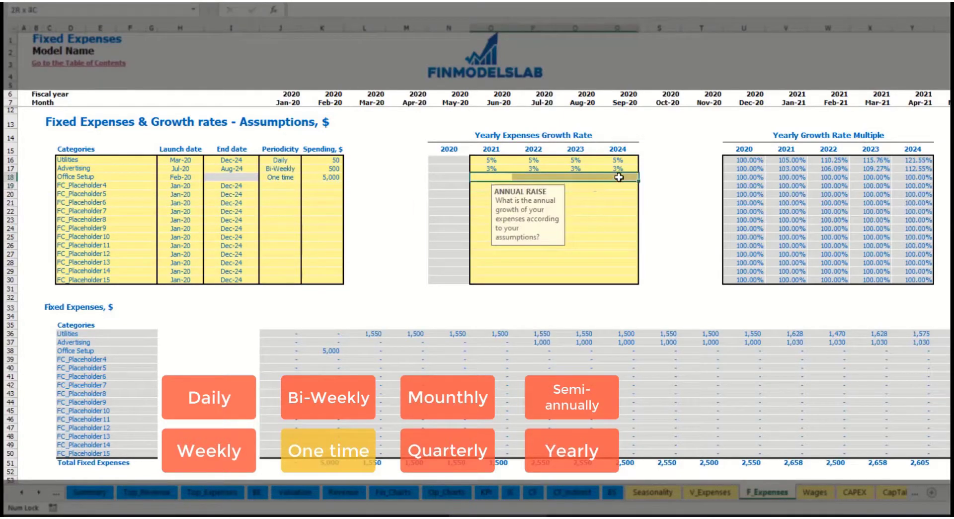
click(331, 351)
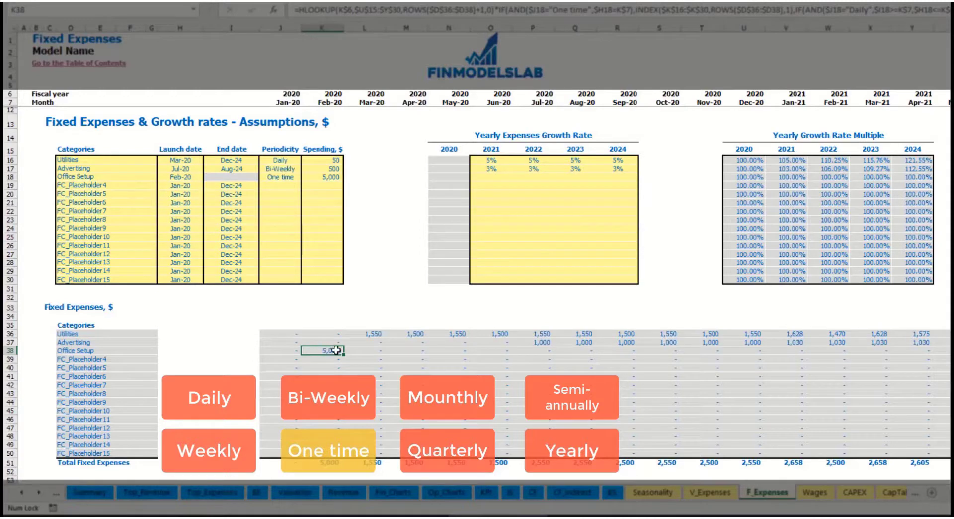
Step: Name the fourth fixed expense category Insurance
click(135, 189)
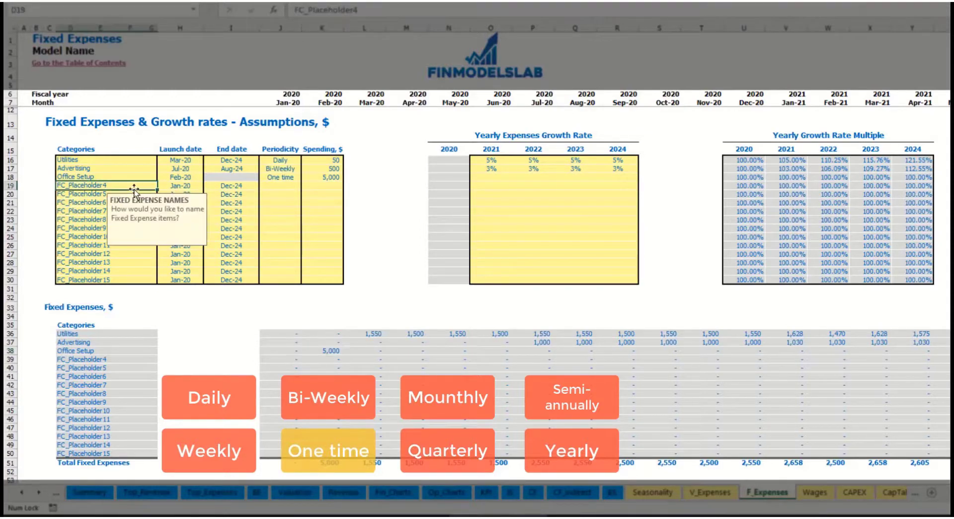
text(Ins)
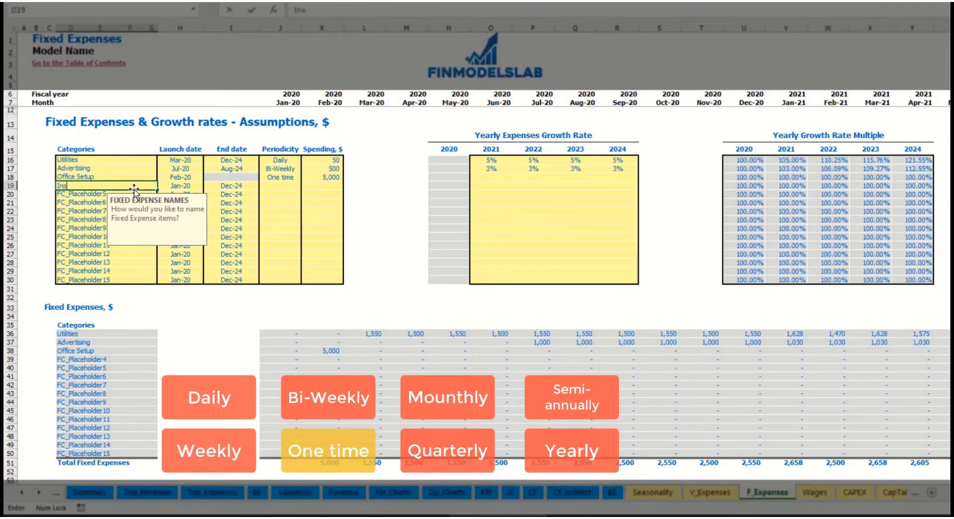
text(urance)
key(Return)
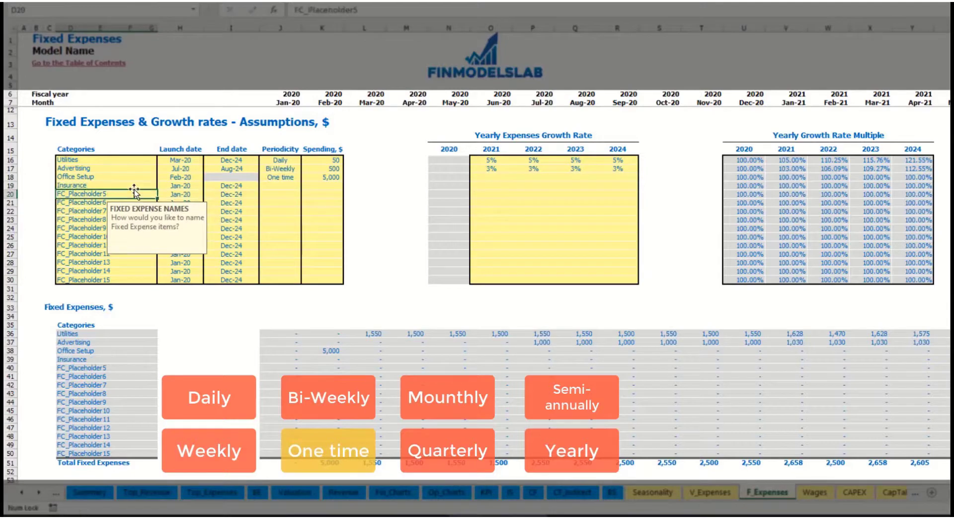
Step: Make the Insurance fixed expense Monthly with spending of 1,000, reviewing its launch and end dates
click(180, 188)
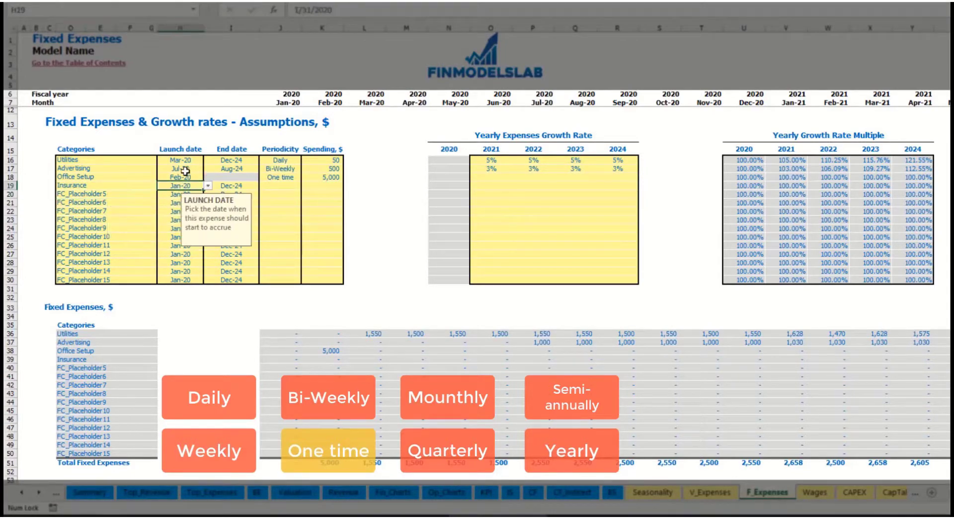
click(243, 185)
click(286, 187)
click(305, 186)
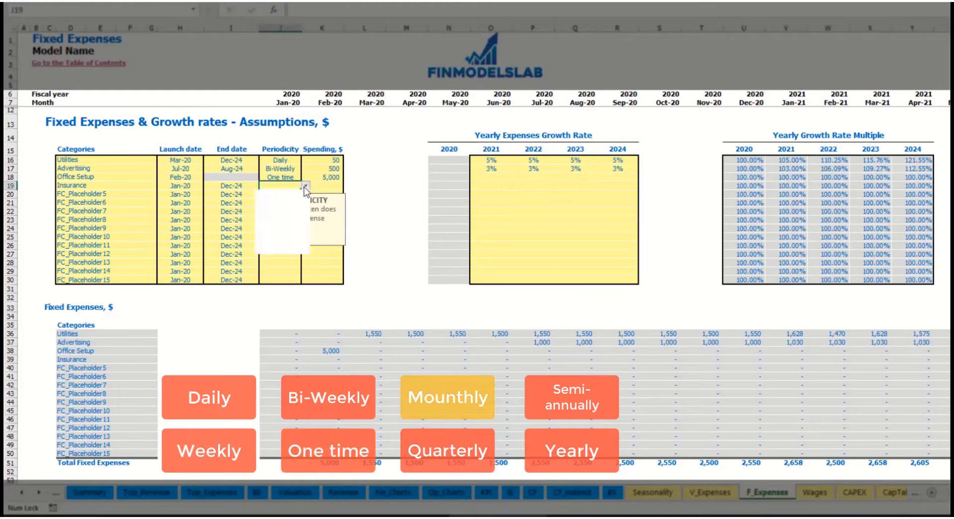
click(278, 224)
click(327, 185)
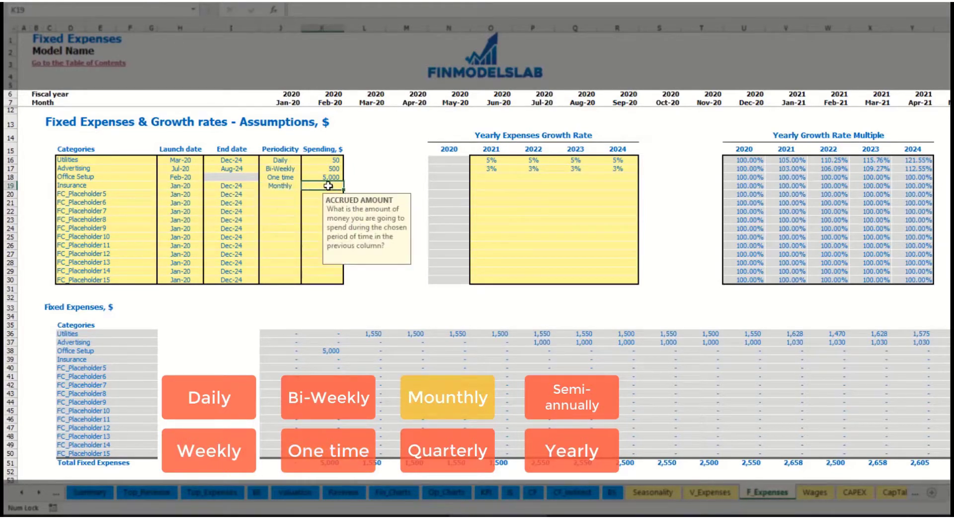
text(1,000)
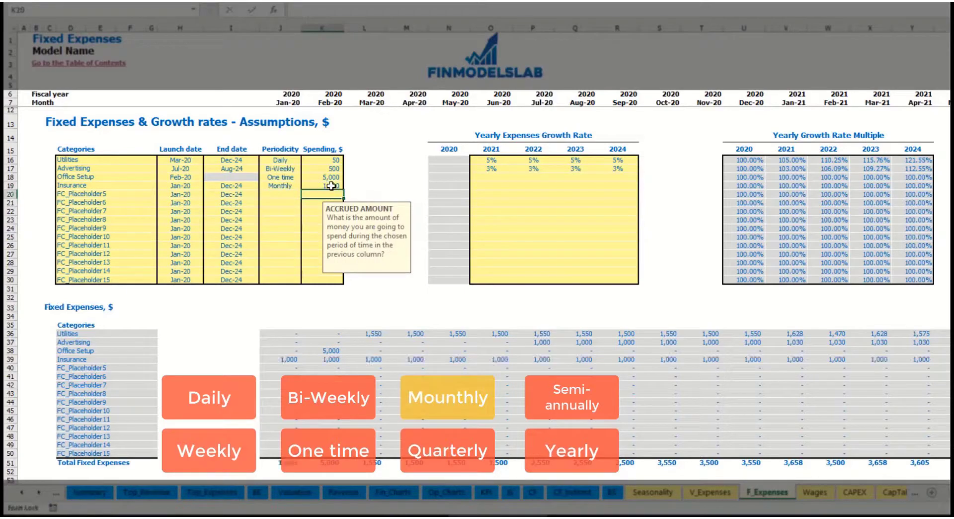
Step: Set the Insurance yearly growth rates to 5% for 2021, 3% for 2022, 2% for 2023 and 1% for 2024
click(492, 186)
text(5)
key(ctrl+Return)
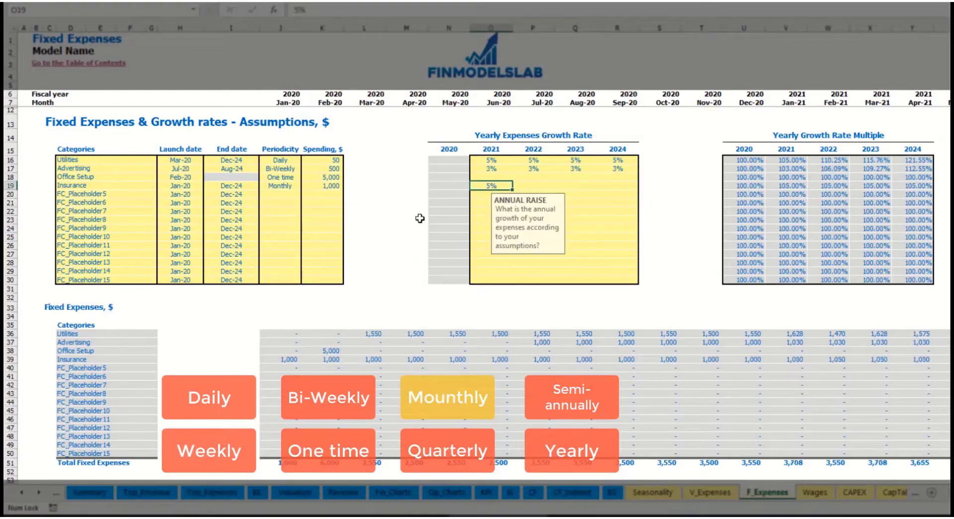
key(Right)
text(3)
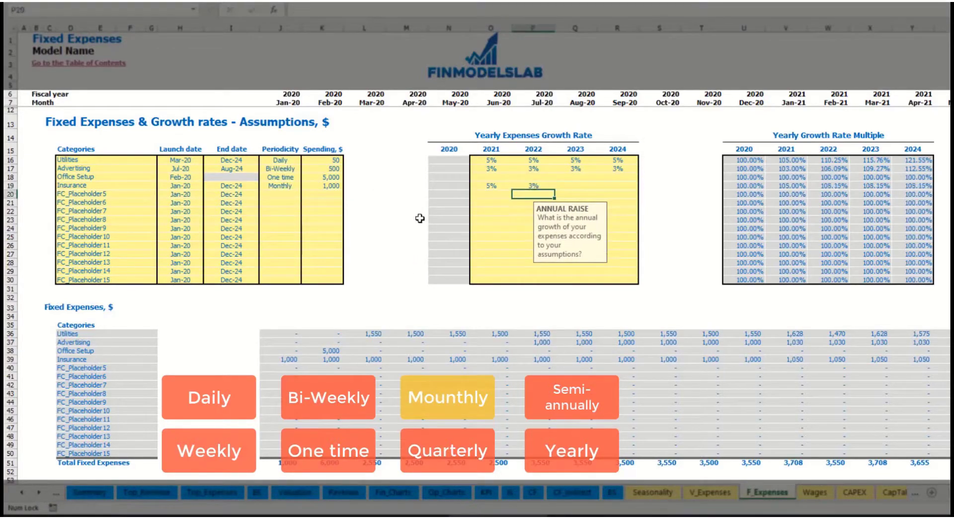
key(ctrl+Return)
key(Right)
text(3)
key(ctrl+Return)
key(Right)
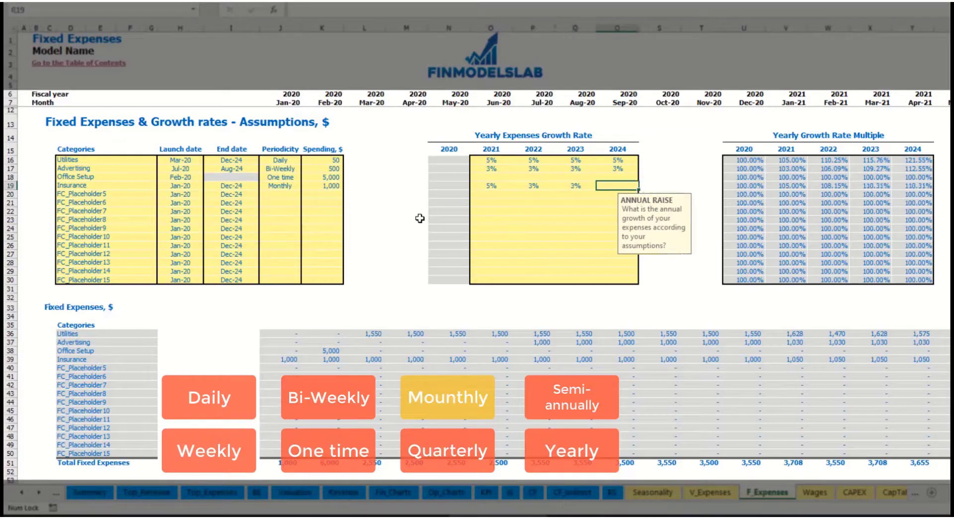
text(1)
key(Return)
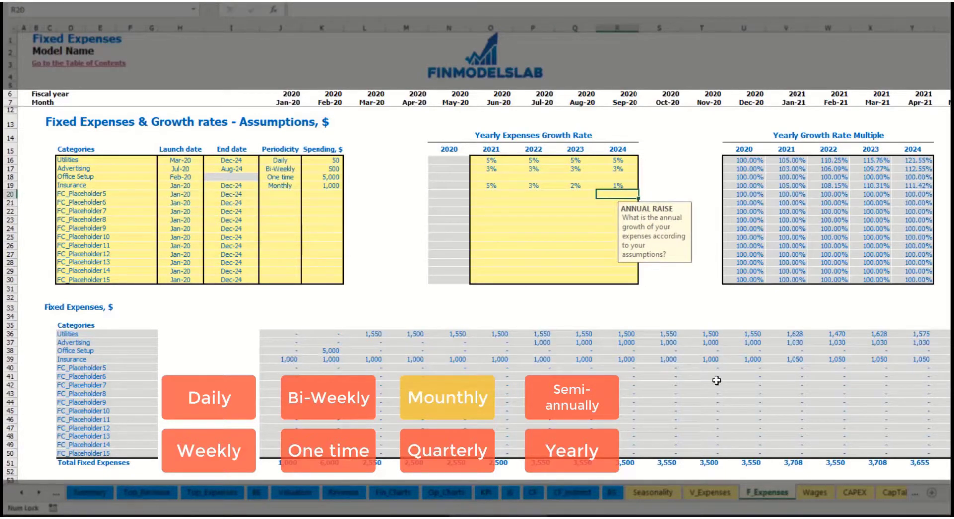
Step: Check the monthly Insurance amounts in the fixed expenses schedule through 2020 and how growth applies from Jan-21
drag(288, 361, 765, 361)
click(770, 359)
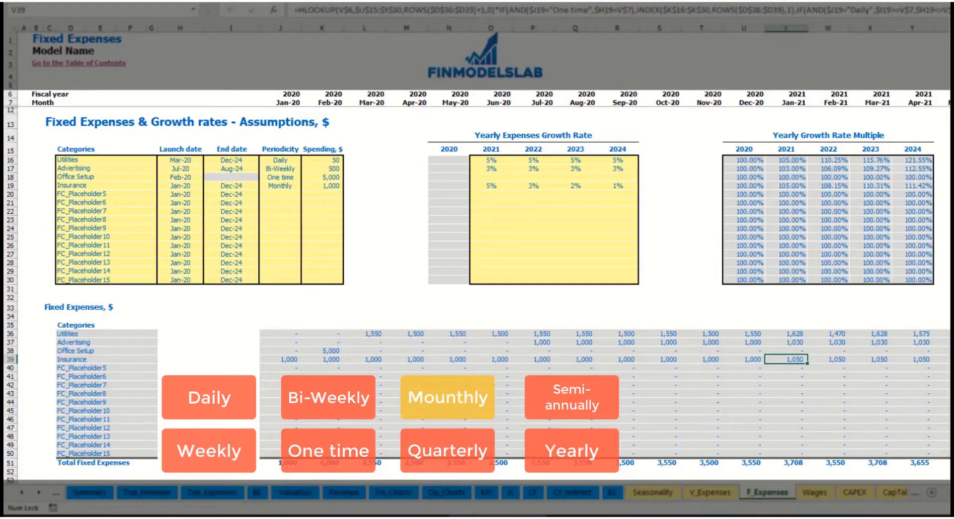
scroll(477, 248, right, 3)
scroll(477, 249, left, 1)
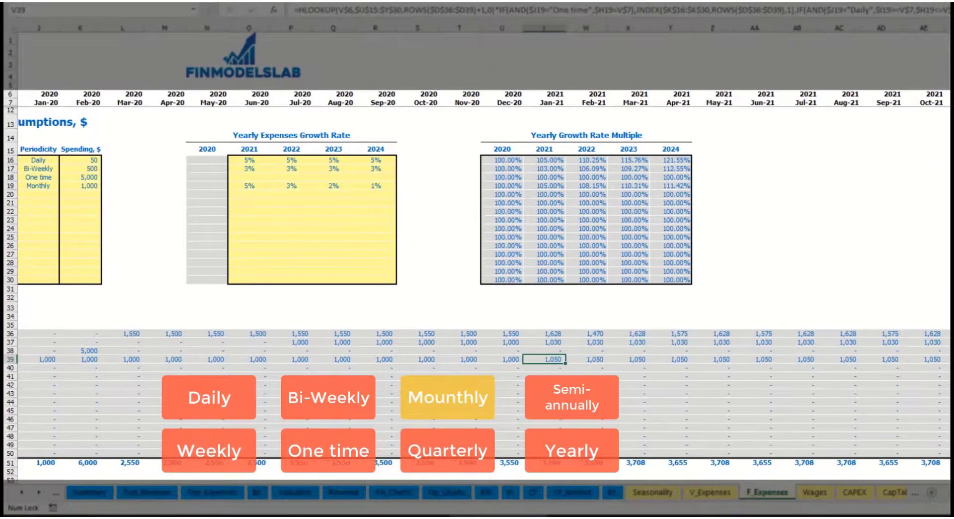
key(ctrl+shift+Home)
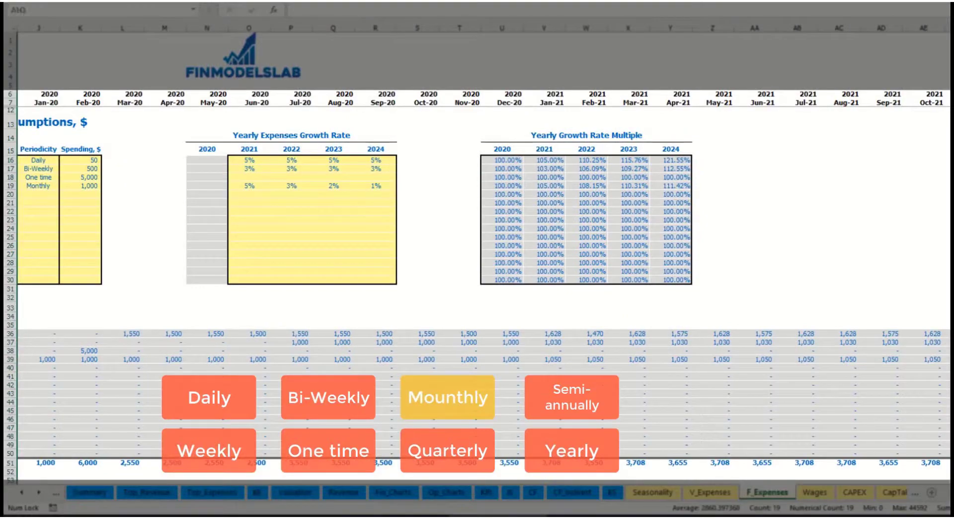
key(ctrl+shift+Down)
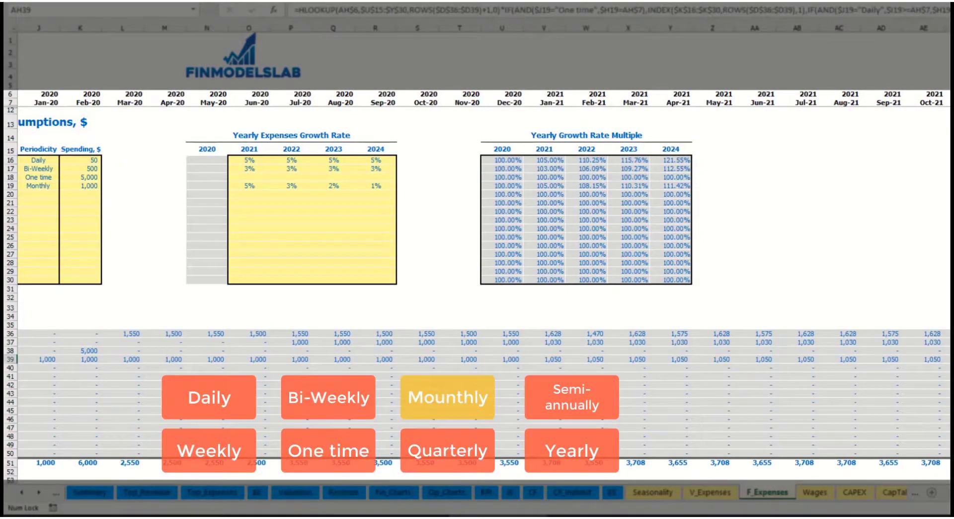
Step: Change the Insurance periodicity to Quarterly and check its entries in the monthly schedule for Jan-20, Apr-20 and Jul-20
scroll(641, 378, left, 3)
click(300, 187)
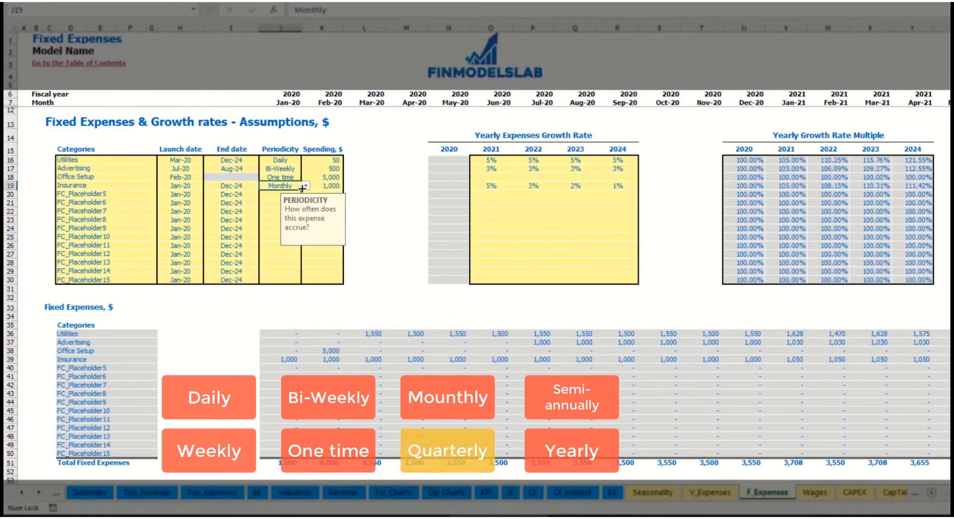
click(306, 186)
click(303, 234)
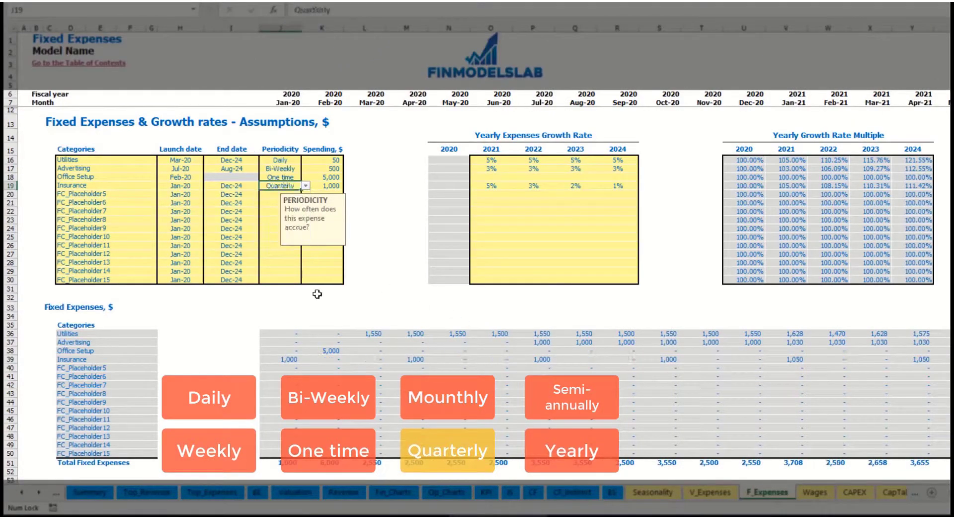
click(279, 360)
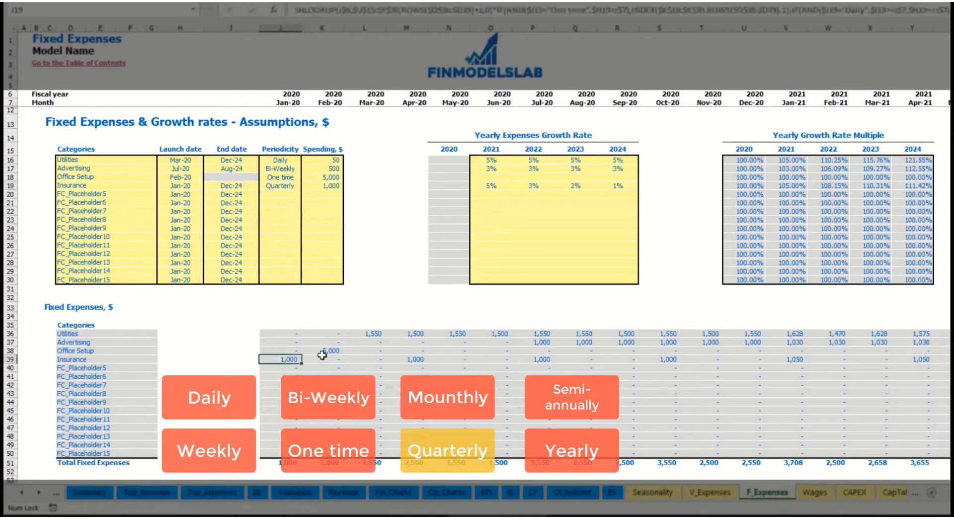
click(410, 357)
click(533, 359)
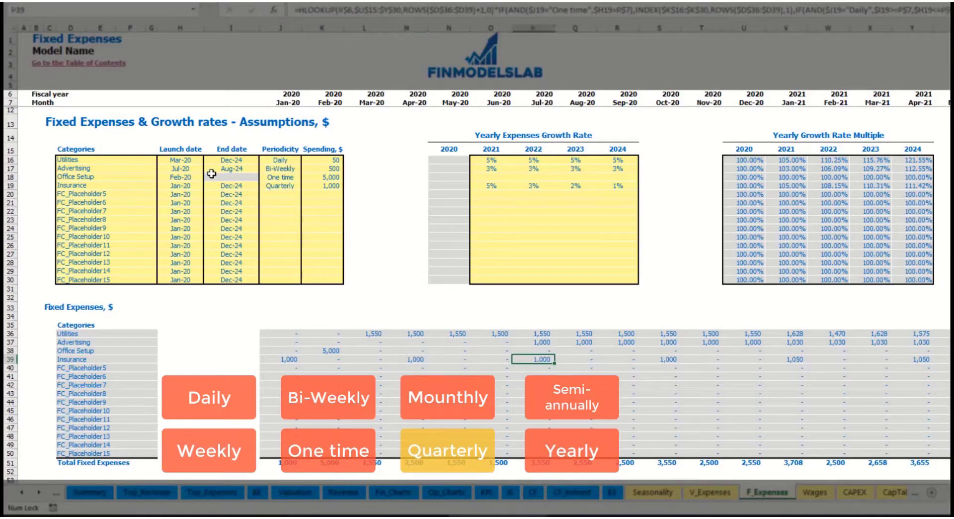
Step: Set the Insurance launch date to Feb-20 and check its Feb-20, May-20 and Aug-20 entries in the monthly schedule
click(191, 185)
click(207, 185)
click(191, 202)
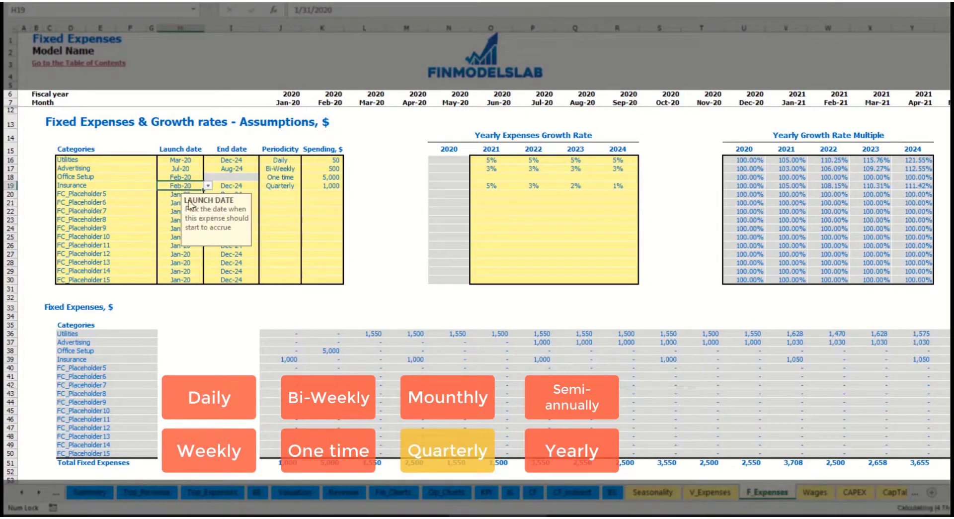
click(330, 358)
click(467, 361)
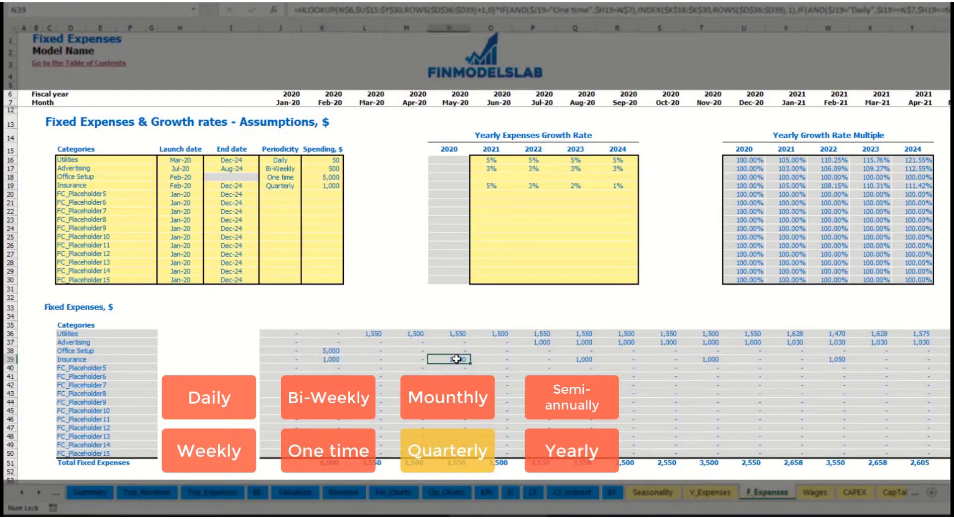
key(Right)
key(Right)
key(Right)
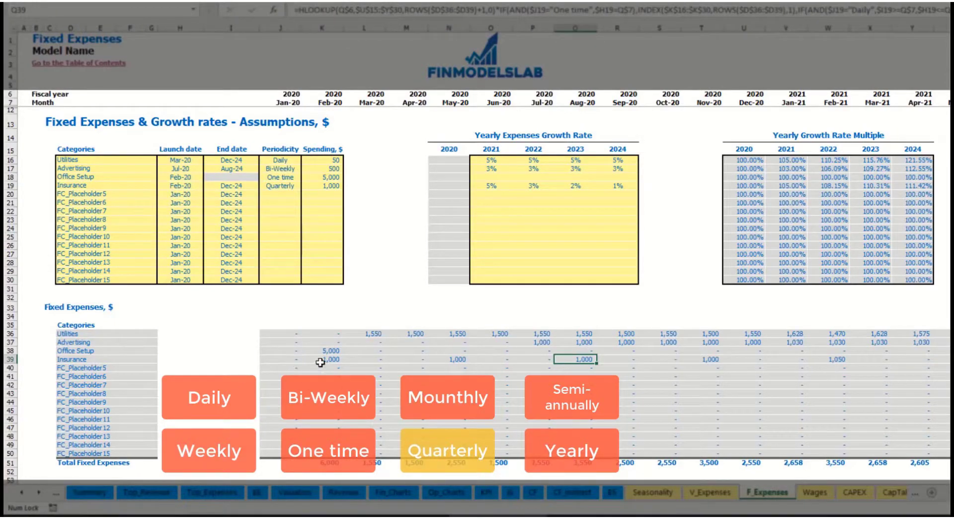
click(319, 361)
click(465, 359)
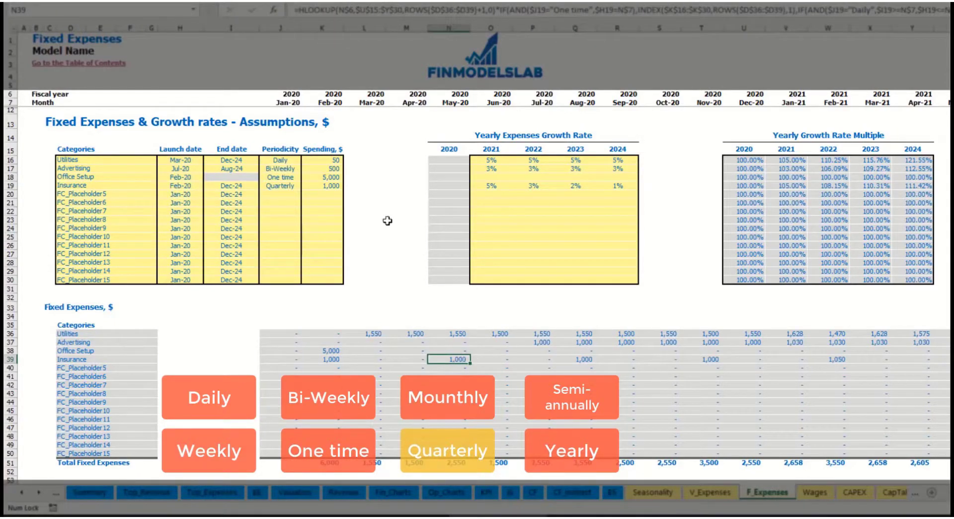
Step: Change the Insurance periodicity to Semi-Annually and check its monthly schedule entries from Feb-20 through Feb-21
click(298, 186)
click(306, 185)
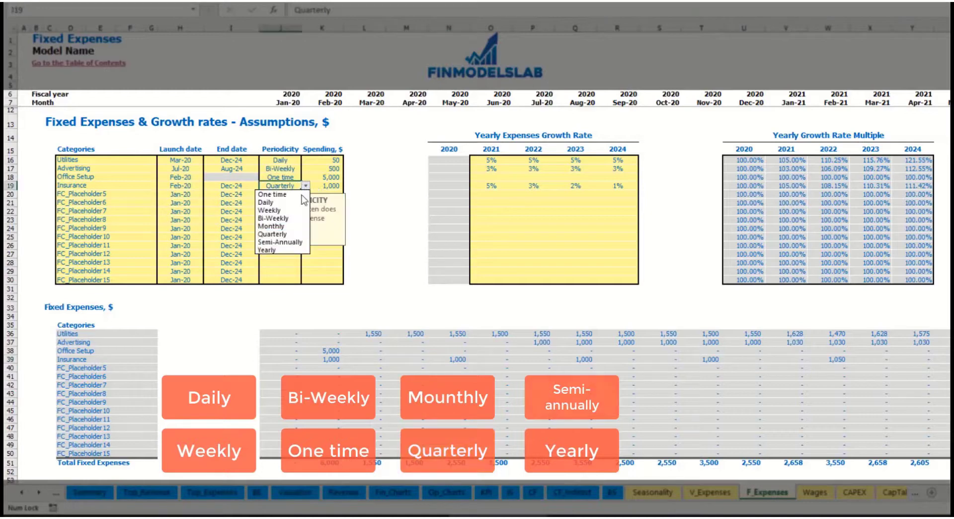
click(297, 242)
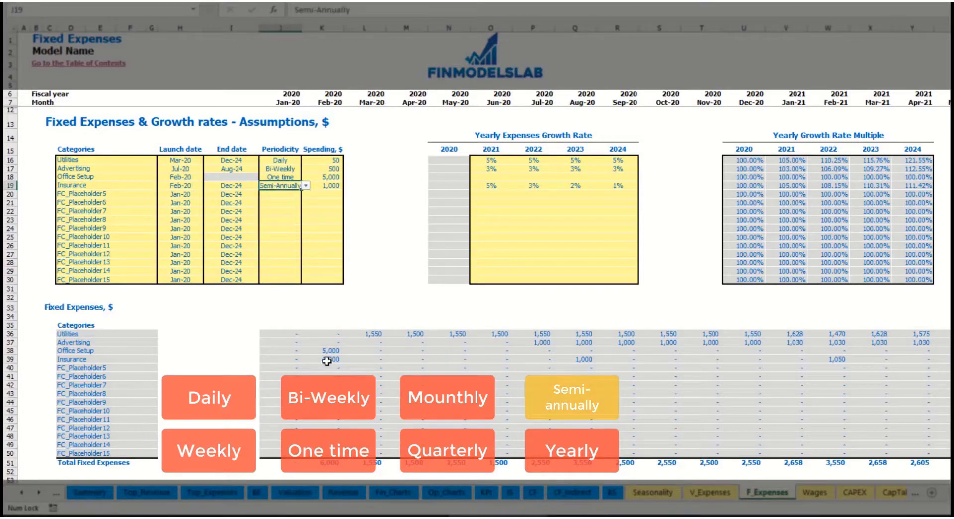
drag(328, 360, 793, 360)
key(ctrl+v)
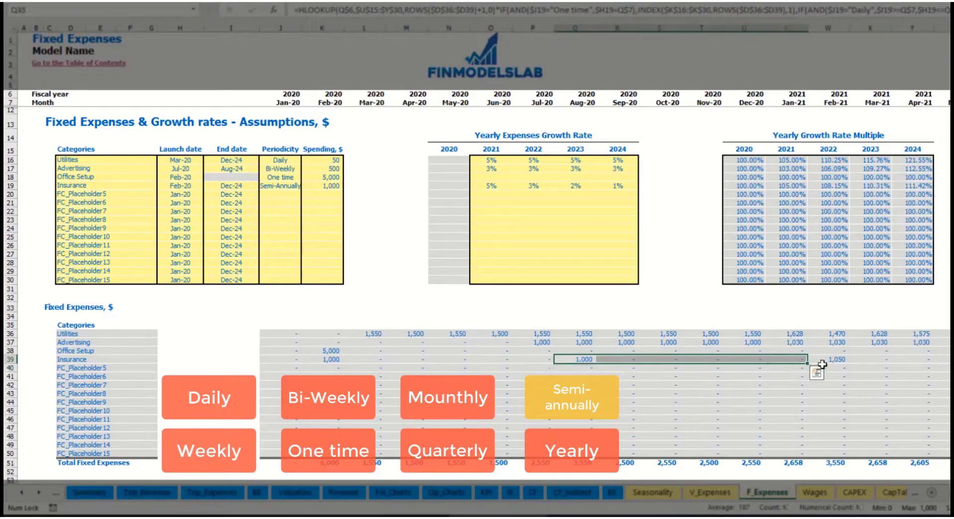
click(817, 368)
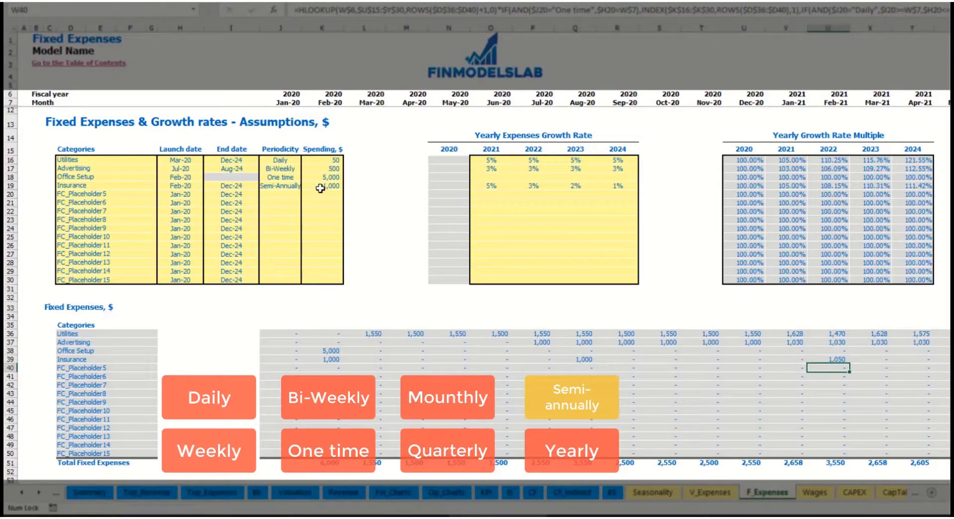
Step: Change the Insurance periodicity to Yearly, check its Feb-20 and Feb-21 schedule entries, and compare them with the launch and end dates
click(289, 187)
click(306, 185)
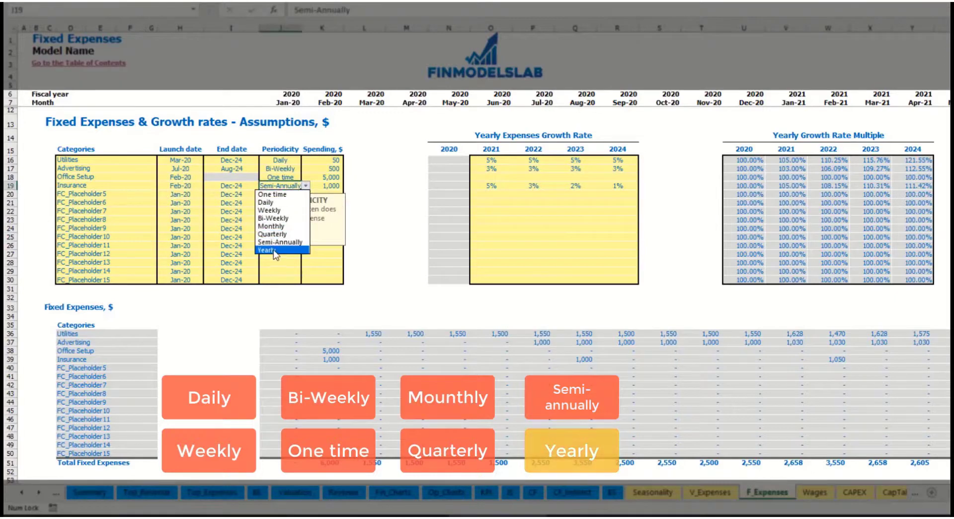
click(276, 249)
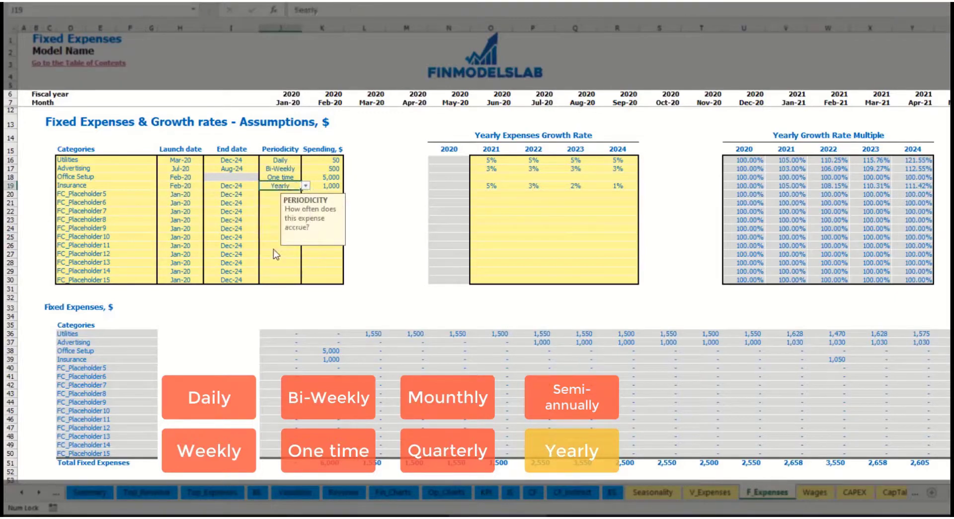
click(324, 361)
drag(343, 363, 803, 363)
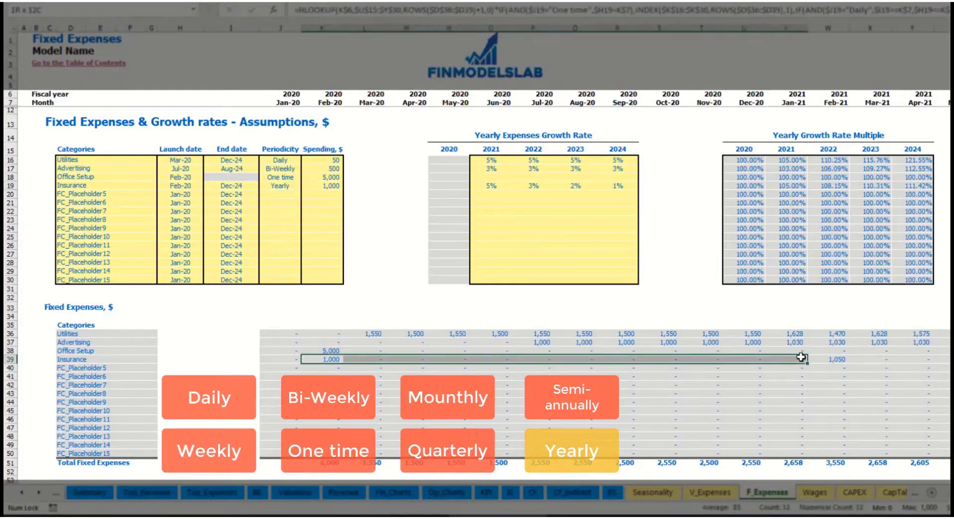
click(837, 359)
key(ctrl+shift+Right)
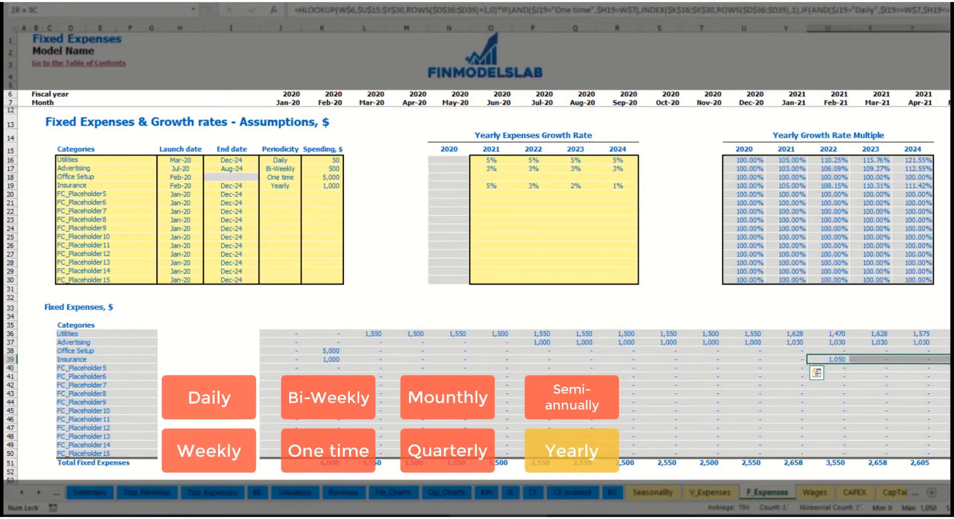
click(188, 185)
click(231, 184)
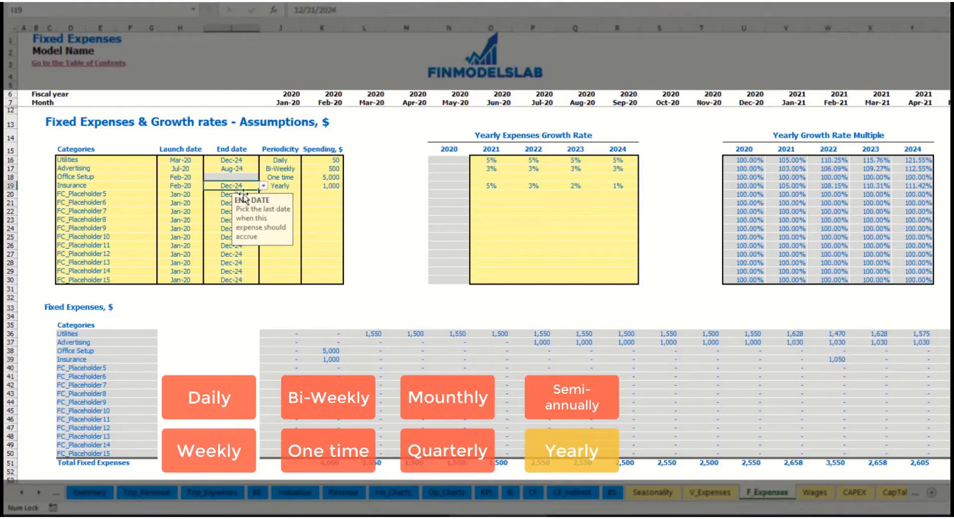
click(666, 280)
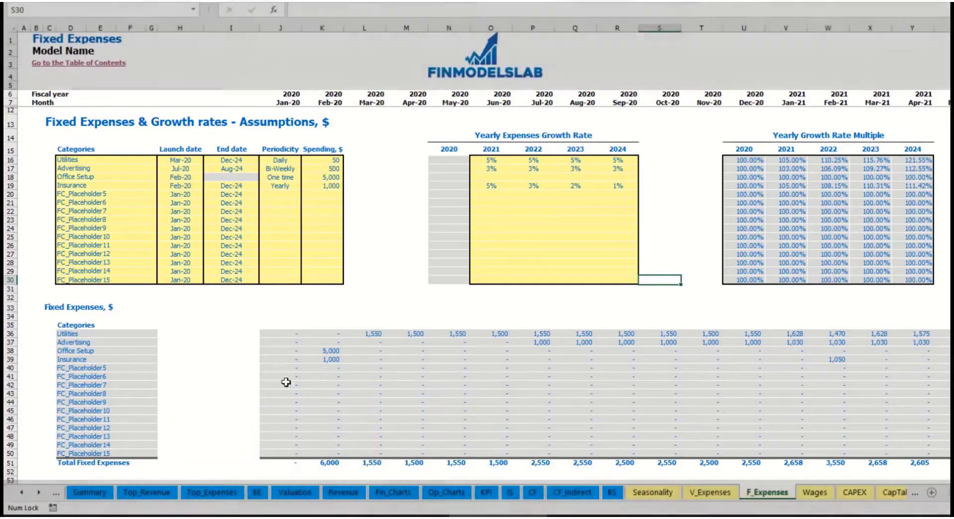
Step: Review the monthly fixed expenses schedule and the expanded Fixed Expenses group on the IS sheet
drag(279, 333, 871, 451)
click(510, 492)
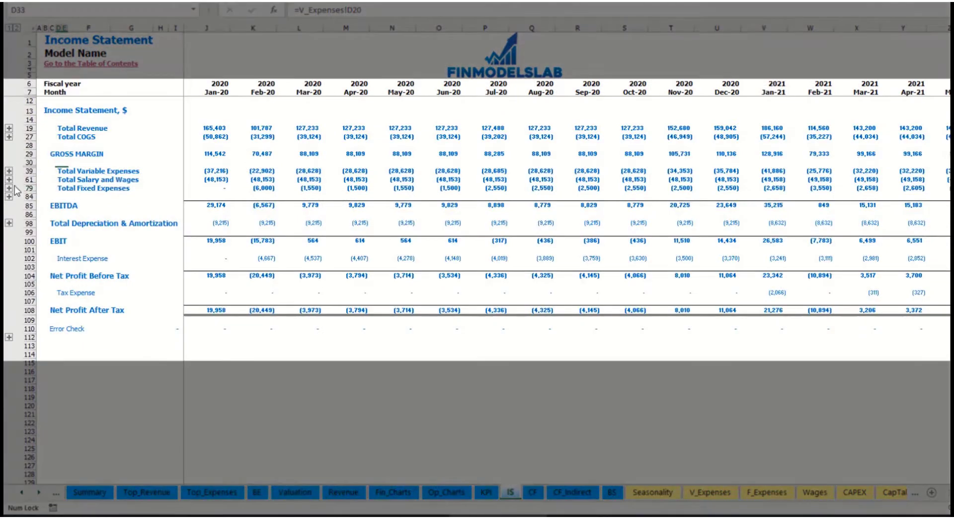
click(57, 188)
click(9, 189)
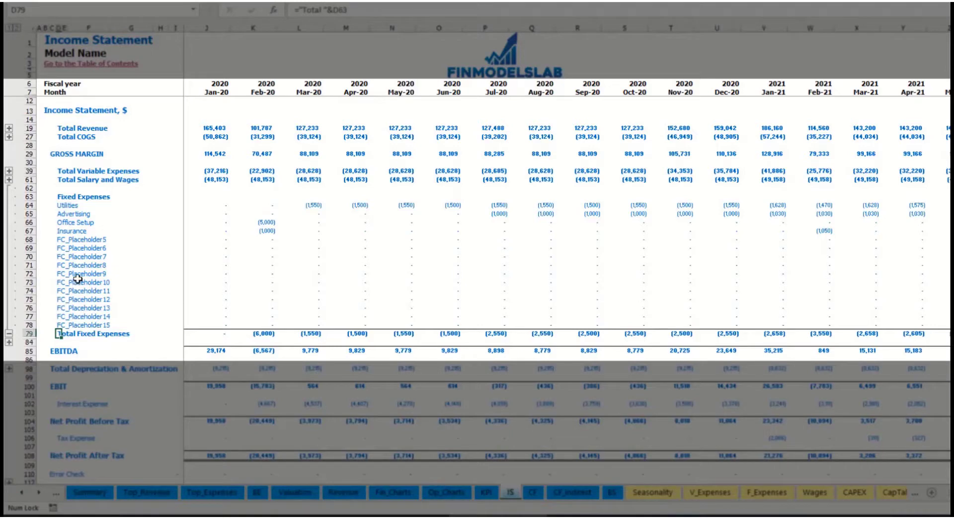
click(30, 205)
drag(33, 215, 66, 325)
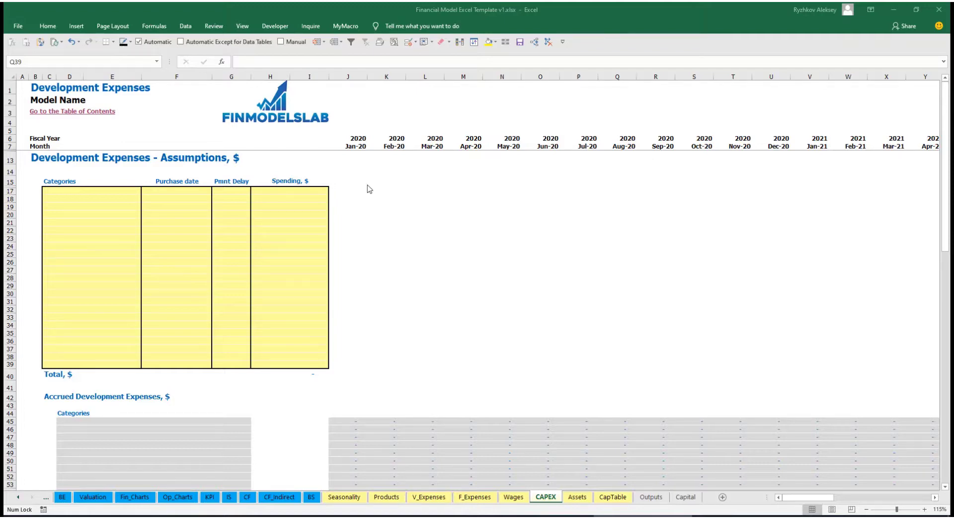
Step: Add an "Office dev" category to the development expense assumptions with purchase date Feb-20 and spending of 10,000
click(115, 191)
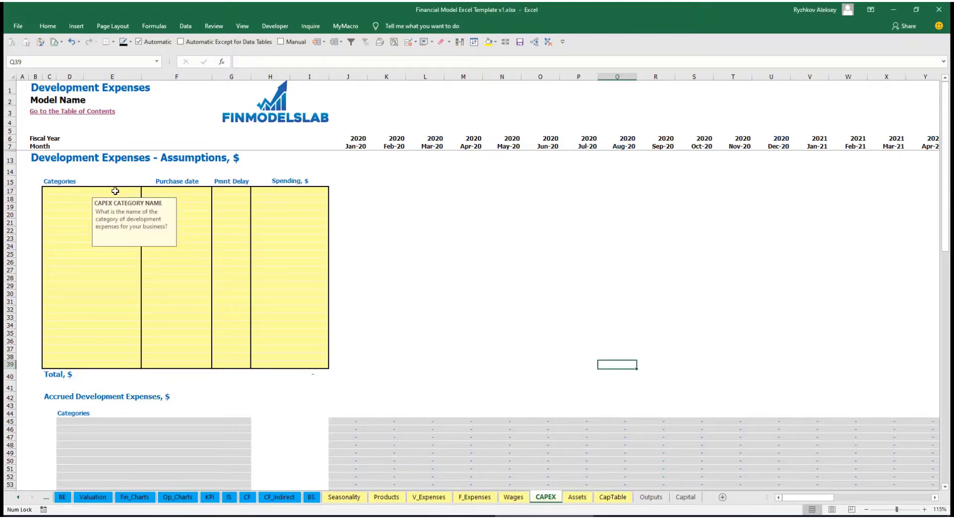
text(Office dev)
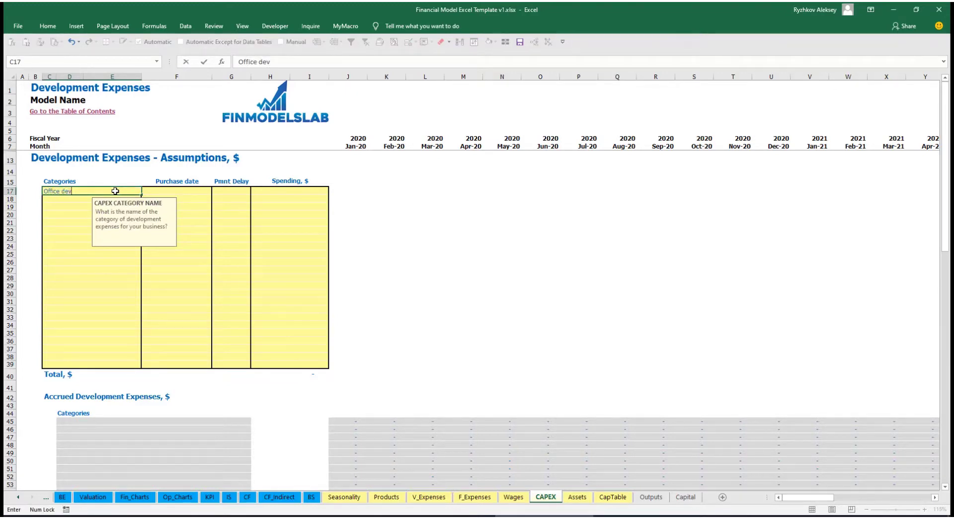
key(Return)
click(177, 190)
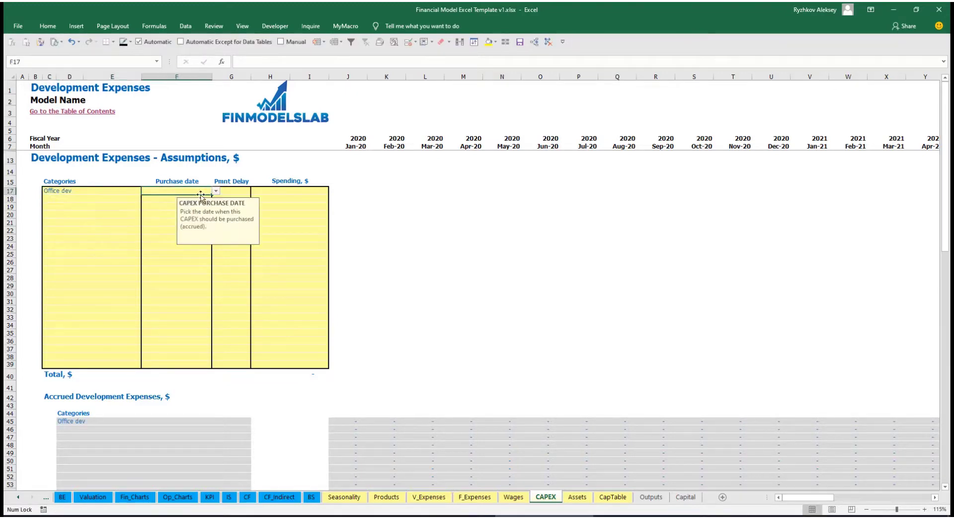
click(216, 192)
click(198, 205)
click(279, 189)
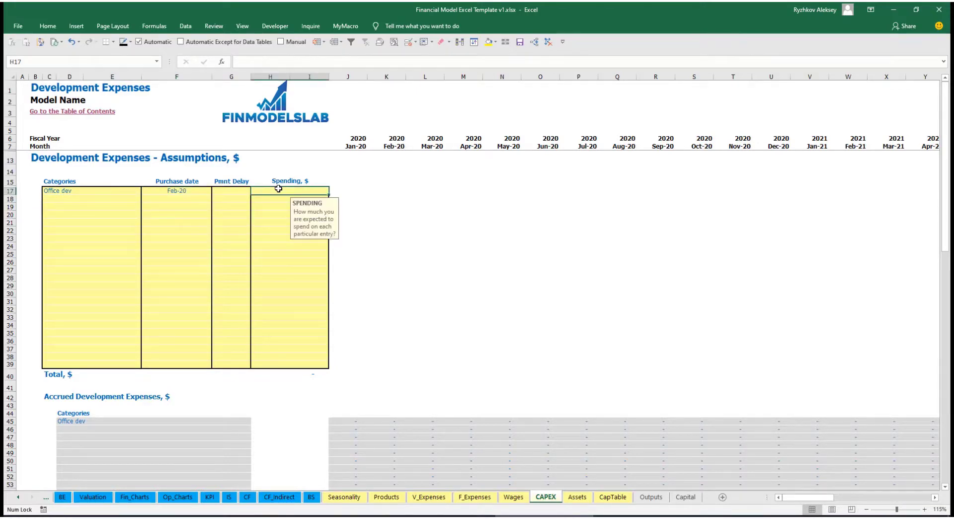
text(10,00)
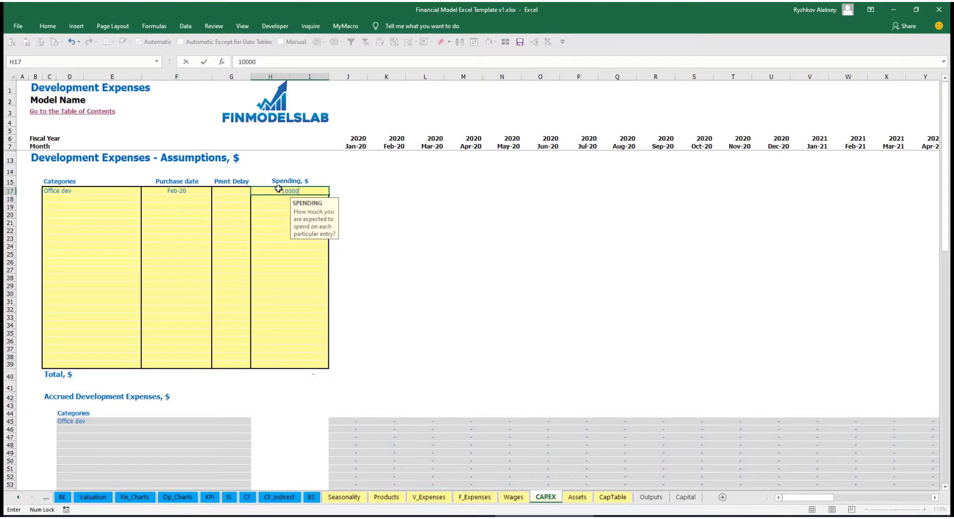
text(0)
key(Return)
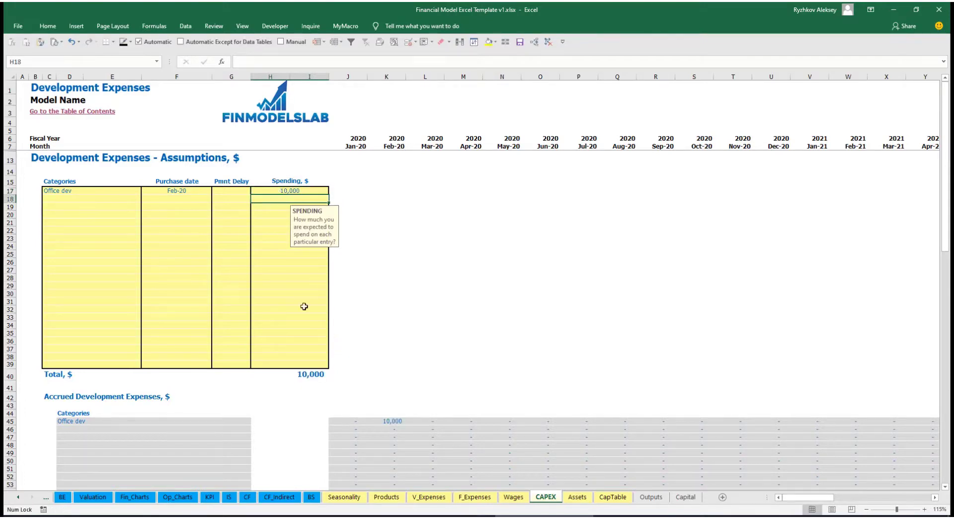
Step: Set the payment delay of the Office dev category to 2M
click(236, 190)
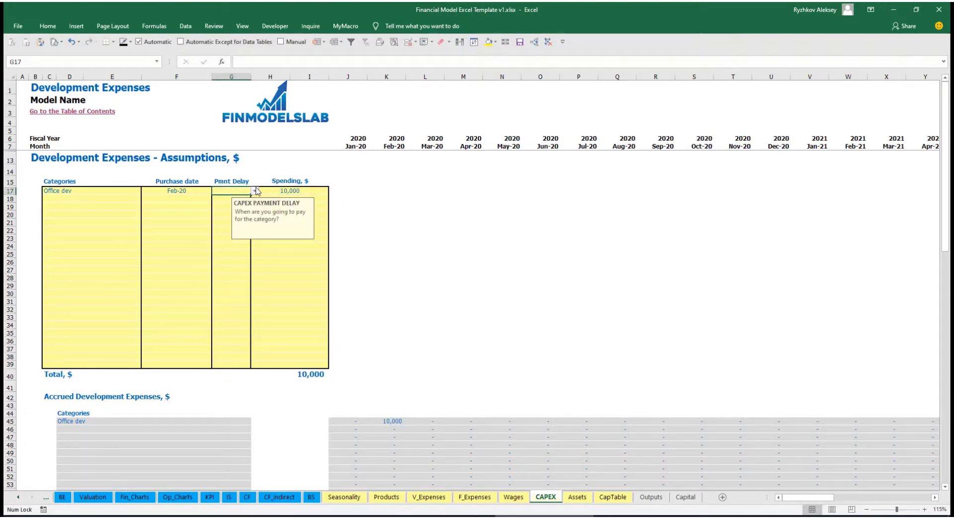
click(255, 192)
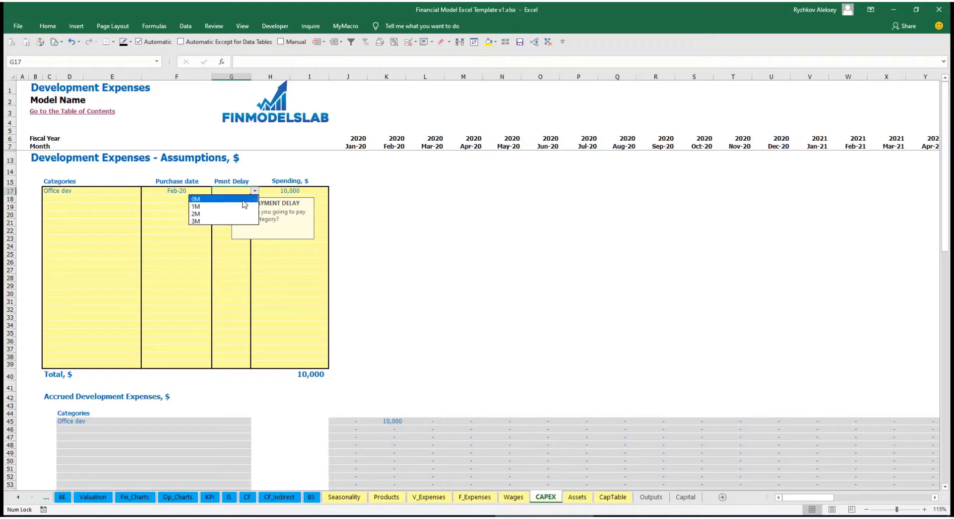
click(224, 213)
click(414, 218)
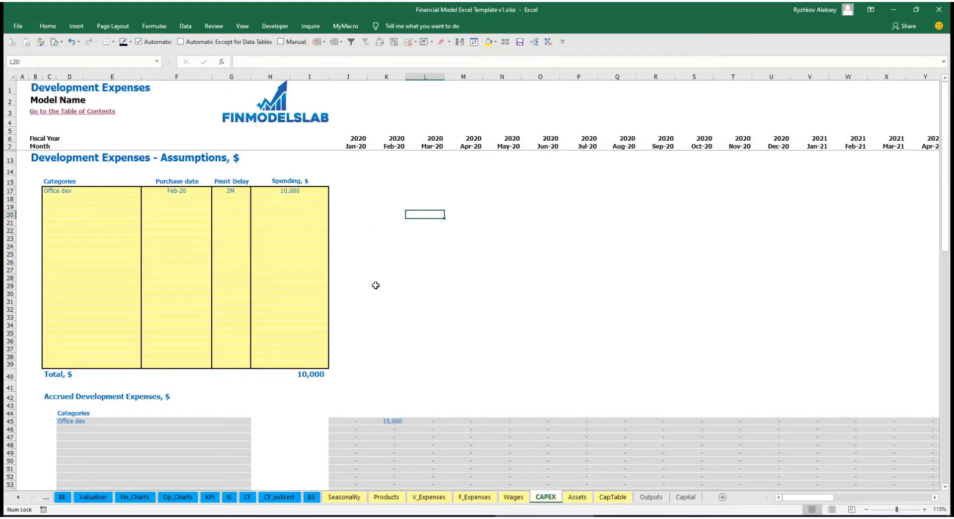
Step: Check the Office dev amount in the accrued and paid development expense schedules and the balance summary
click(393, 423)
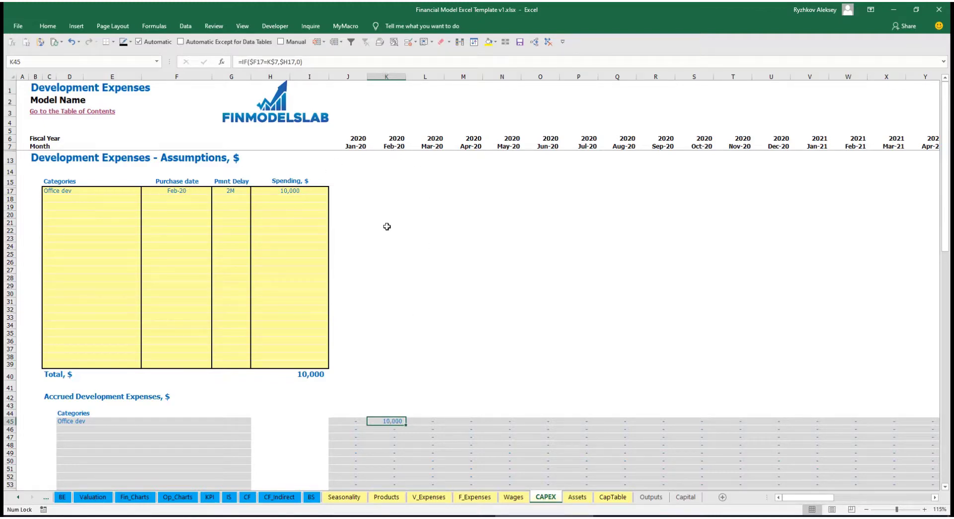
scroll(392, 256, down, 7)
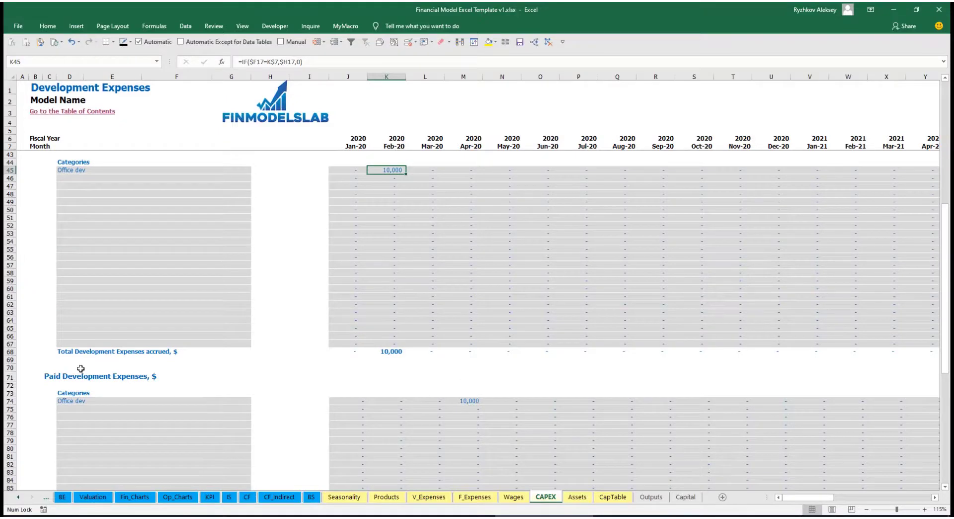
click(463, 404)
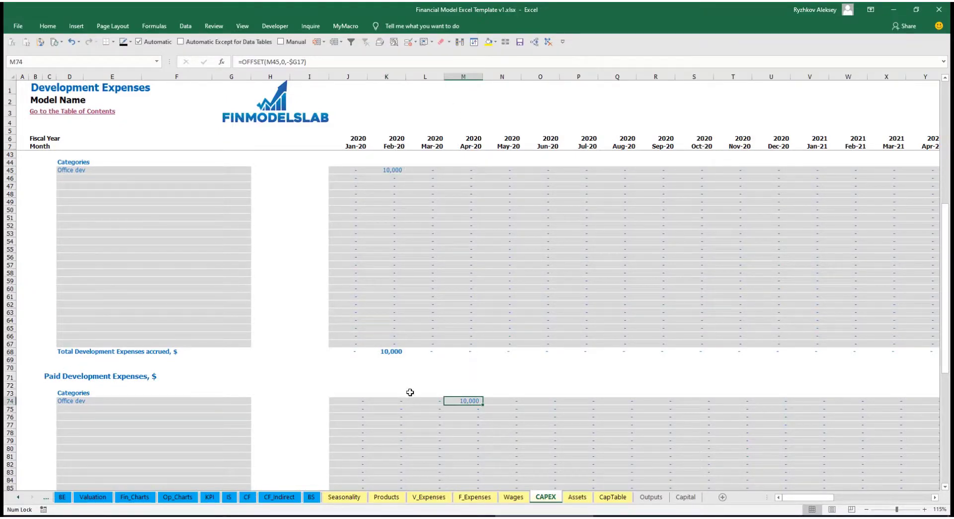
scroll(442, 403, down, 13)
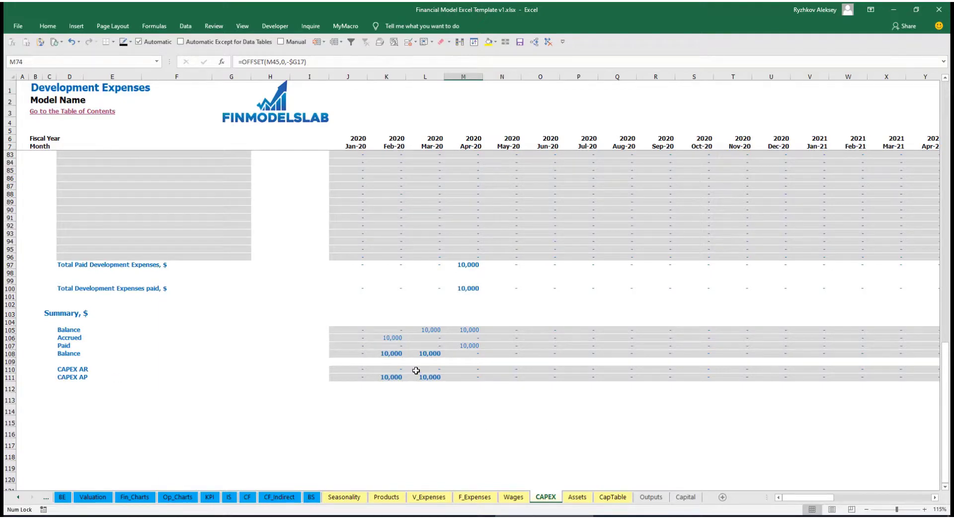
scroll(431, 317, up, 20)
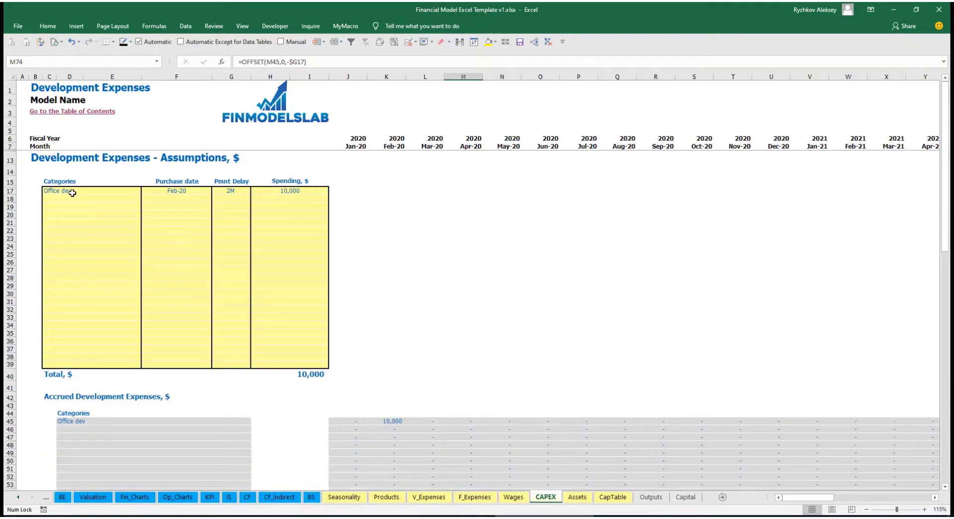
Step: Add an "Other dev exp" category with purchase date Mar-20, spending of 5,000 and a payment delay of 0M
click(77, 197)
text(Other dev exp)
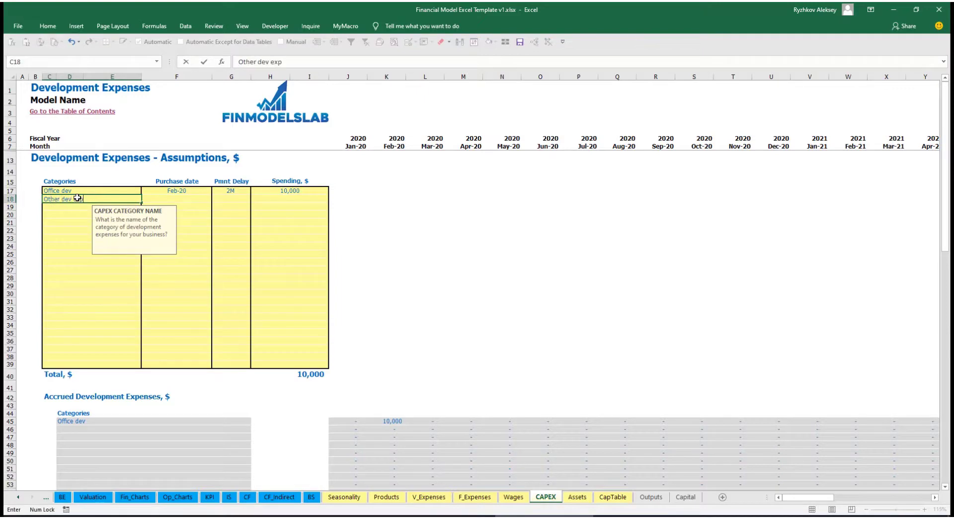
click(196, 197)
click(216, 198)
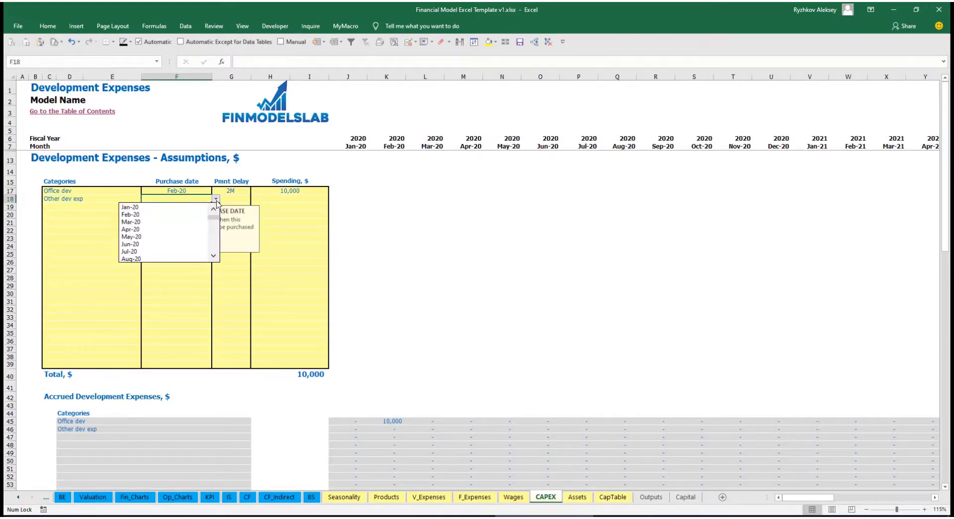
click(203, 222)
click(277, 201)
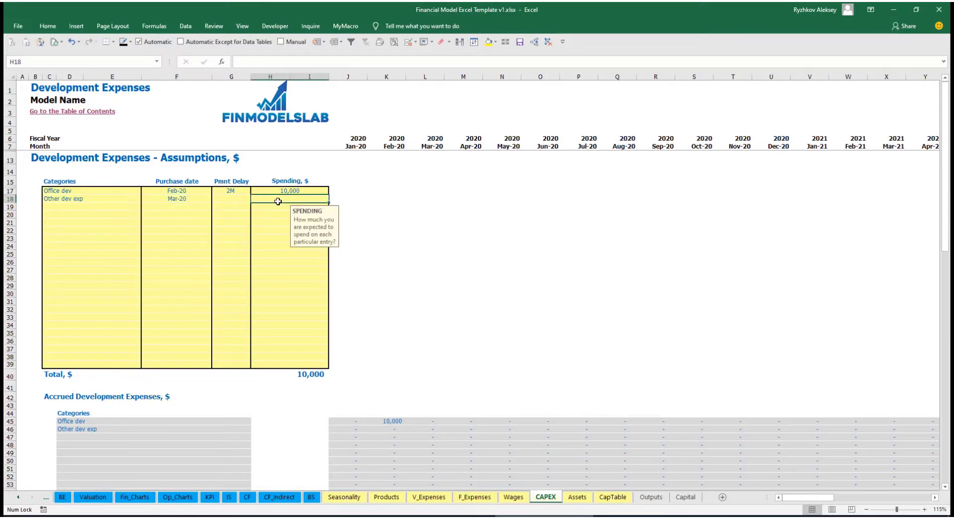
text(5000)
key(Return)
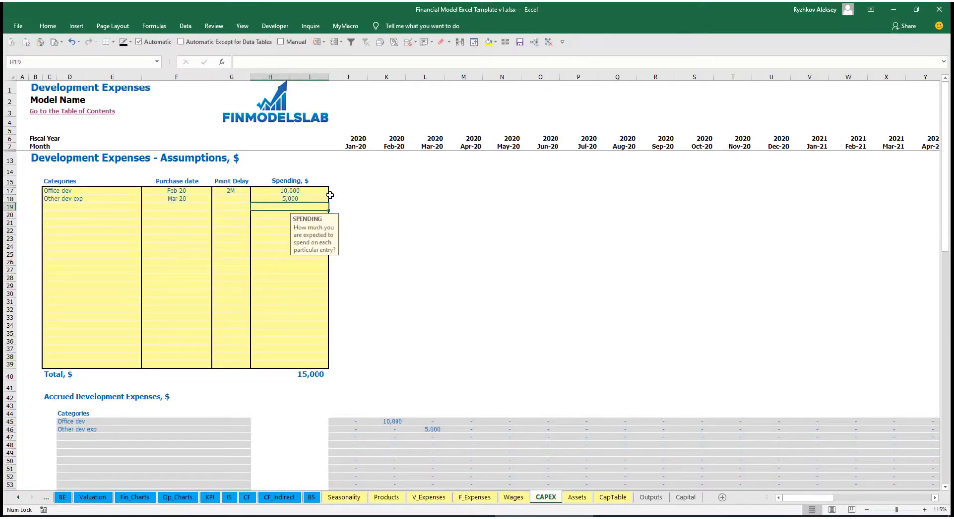
click(240, 201)
click(257, 200)
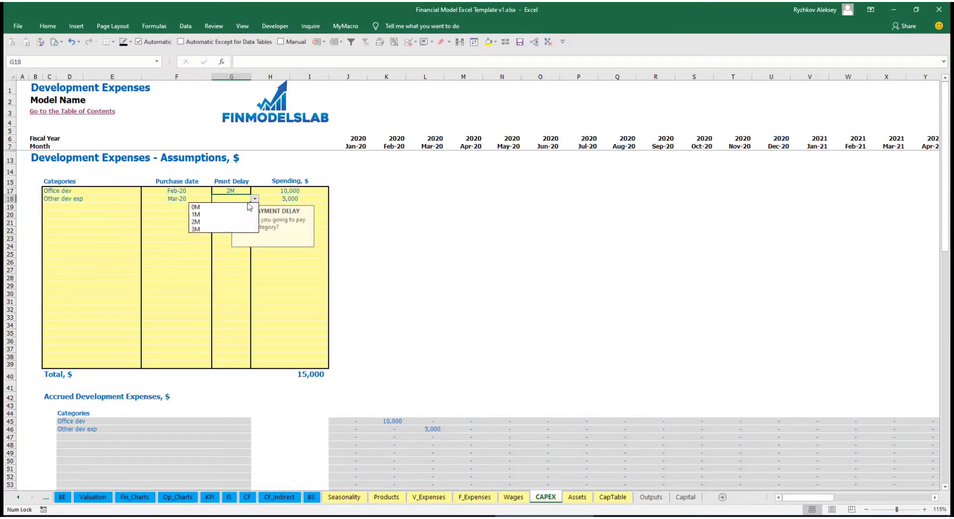
click(233, 205)
Step: Compare the Other dev exp entries in the accrued and paid development expense schedules
scroll(420, 397, down, 3)
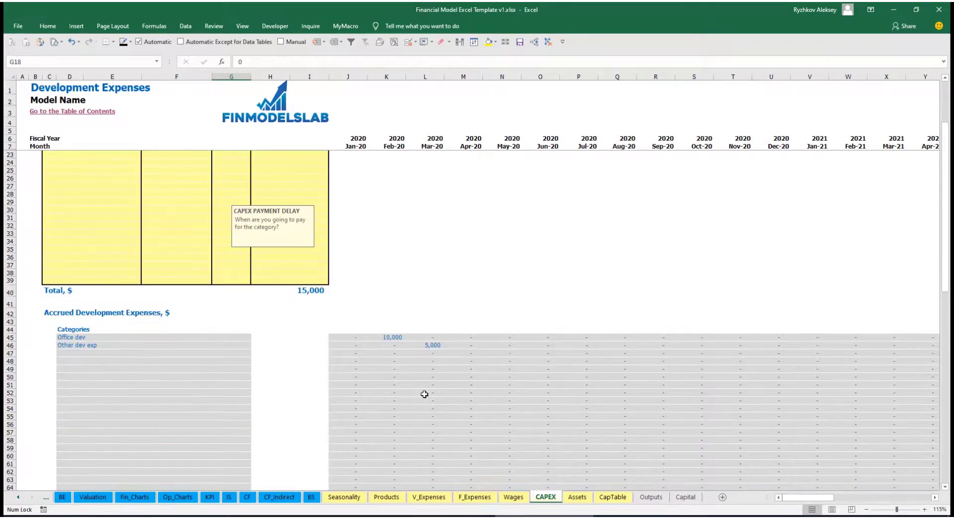
click(431, 348)
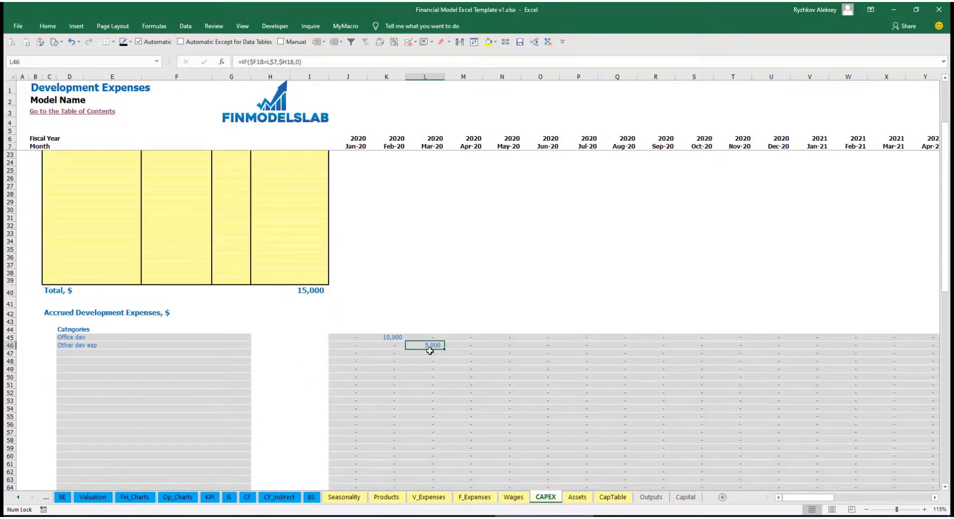
scroll(427, 346, down, 10)
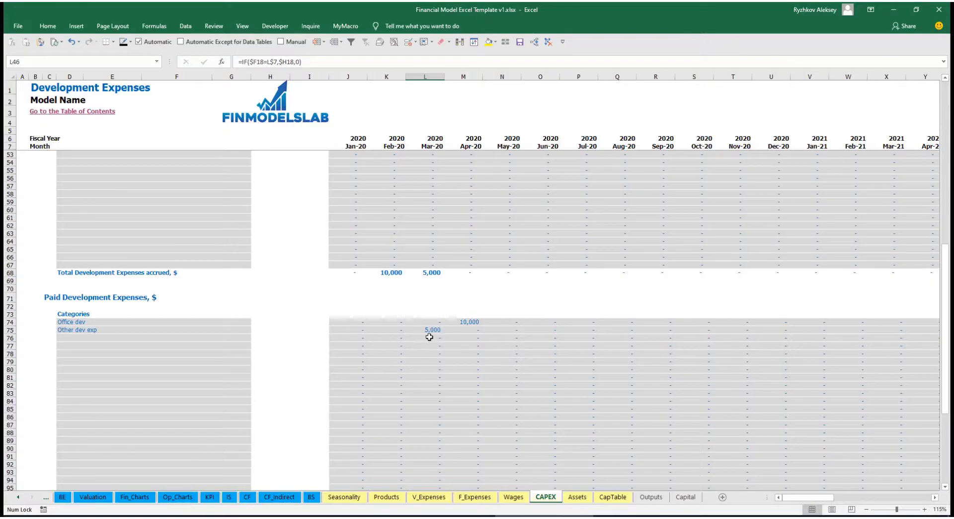
scroll(429, 331, up, 13)
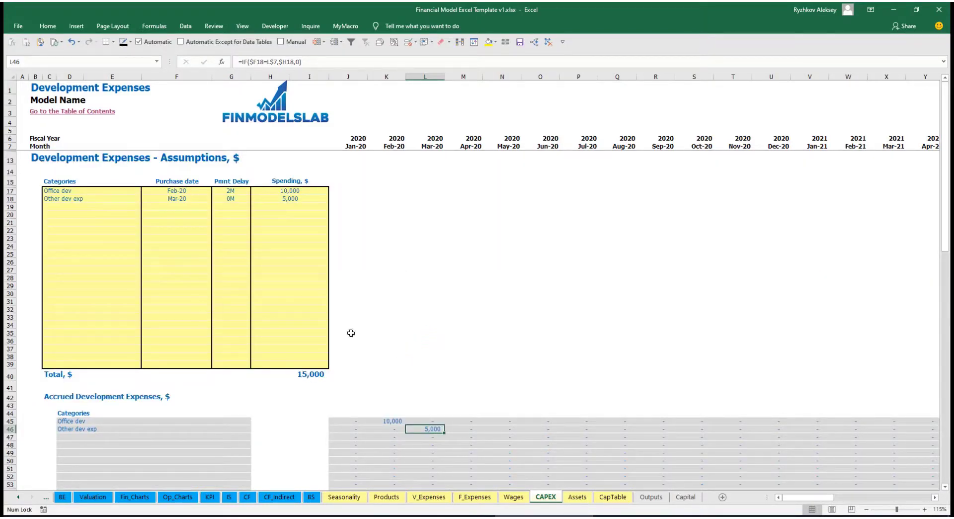
Step: Review the Development Expenses book depreciation, capital expenditure and closing net book value on the Assets sheet
click(576, 496)
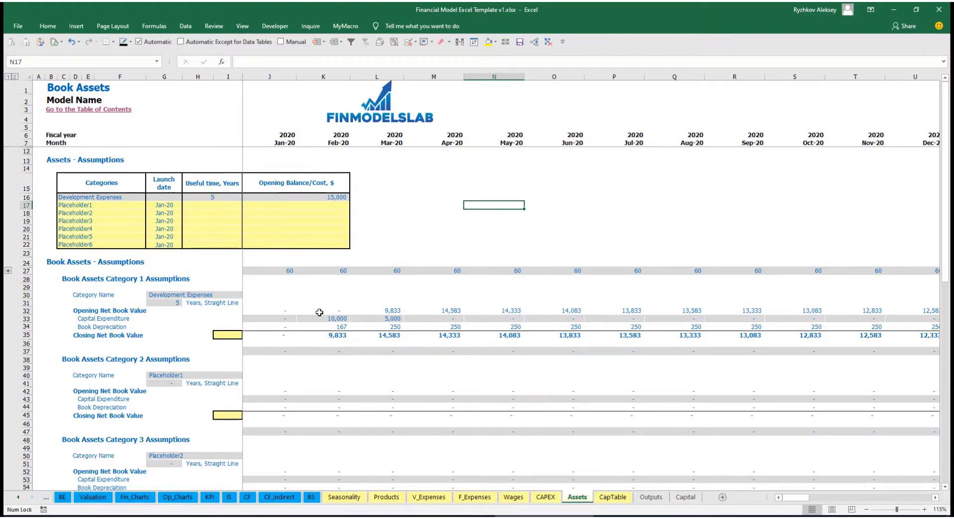
click(27, 326)
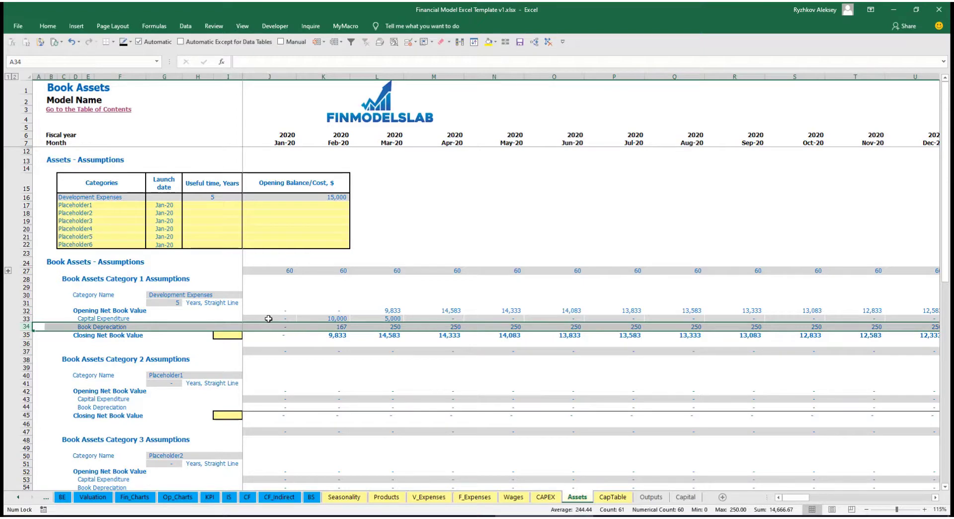
drag(268, 317, 477, 318)
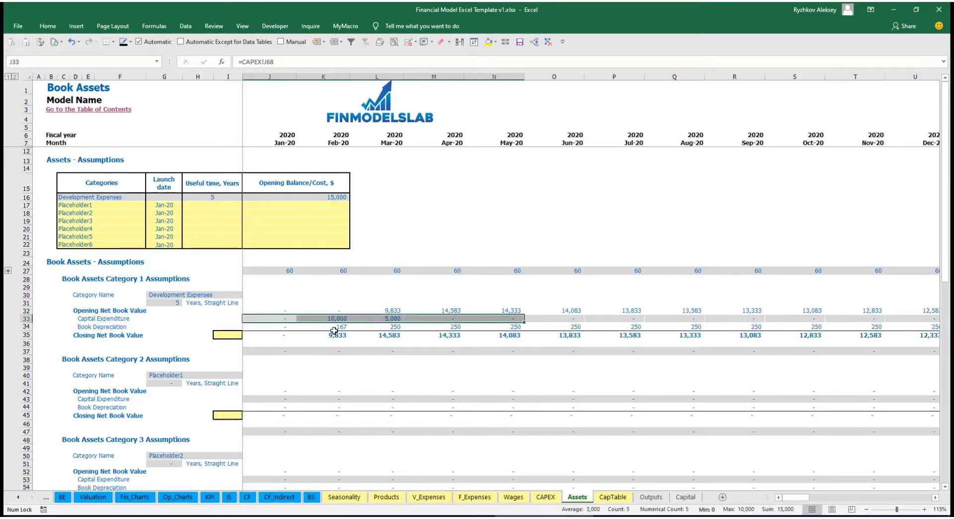
drag(284, 338, 571, 340)
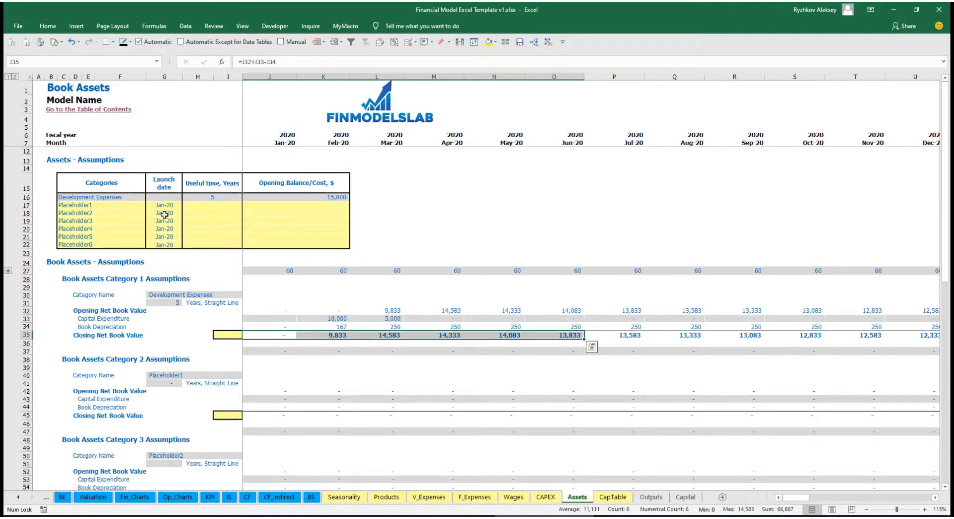
Step: Rename the Placeholder1 asset to "Other assets" and give it a useful time of 10 years and an opening cost of 25,000
click(114, 202)
text(O)
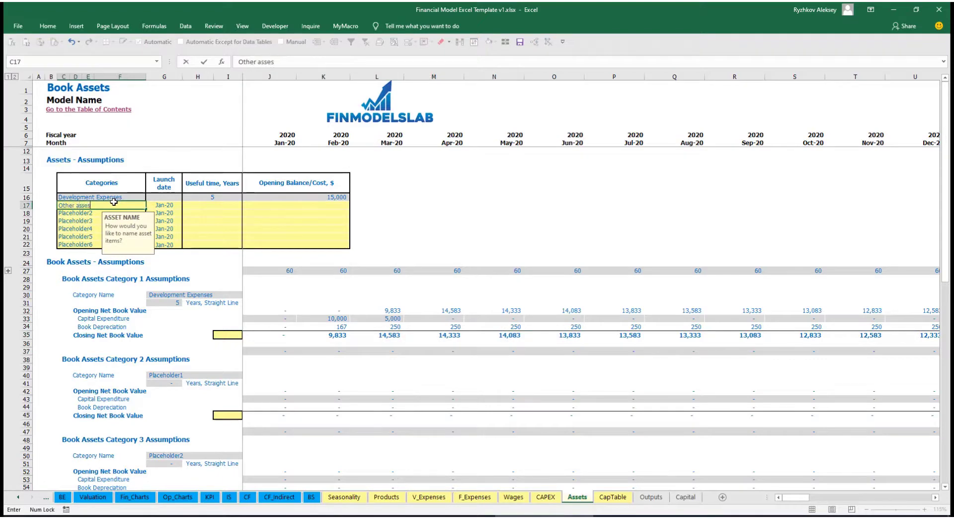
text(ther assets)
key(Return)
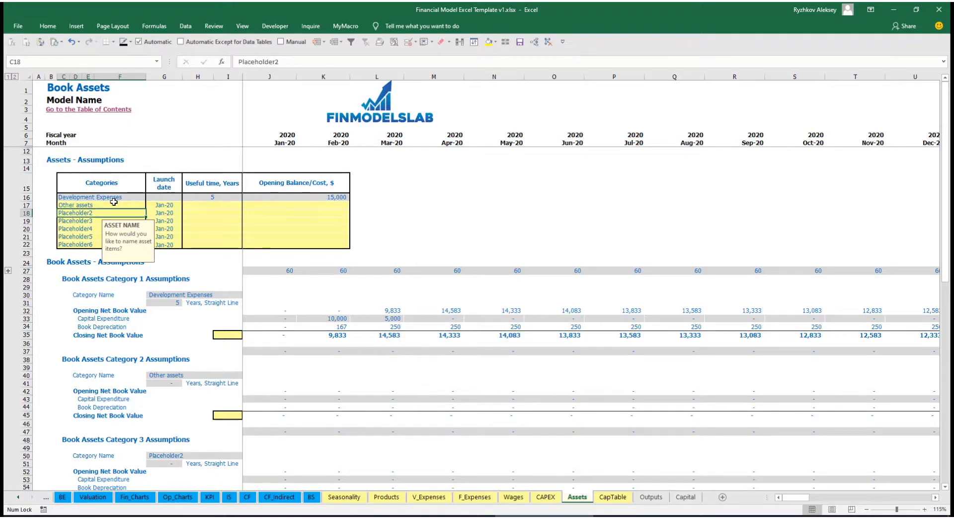
click(234, 204)
text(10)
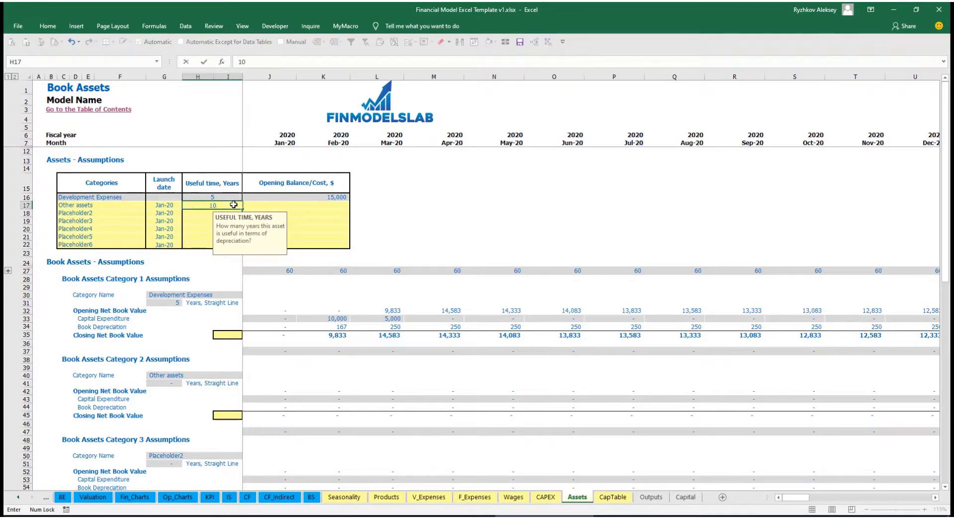
key(Return)
click(298, 206)
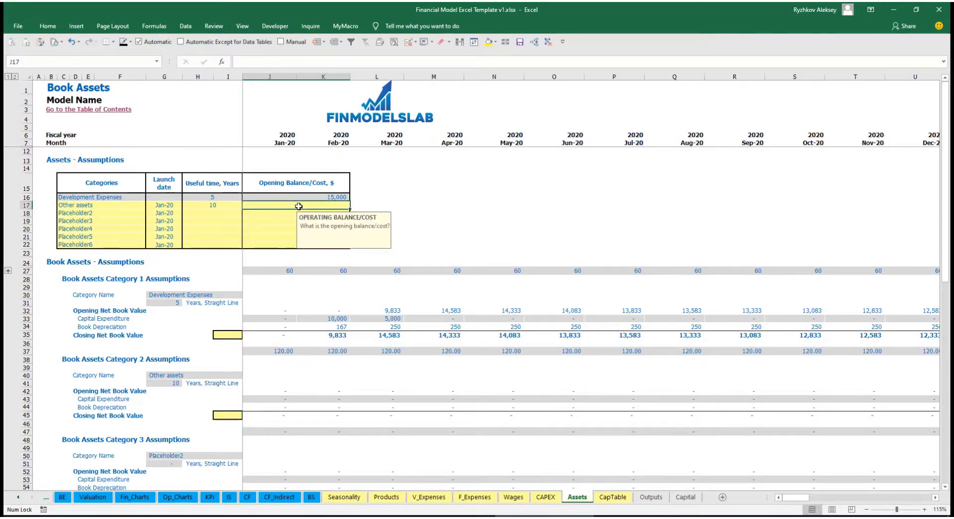
text(2)
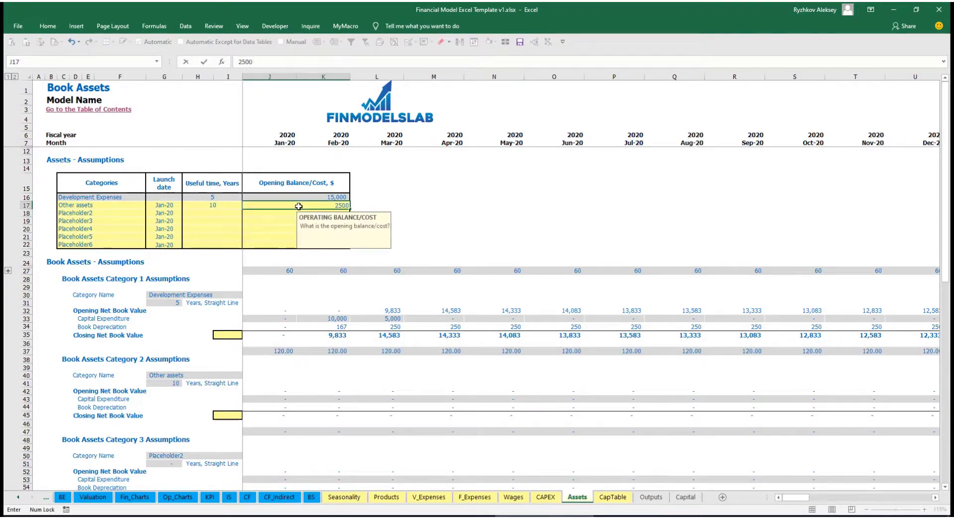
text(5,000)
Step: Set the Other assets launch date to Apr-20 and check the category's Apr-20 capital expenditure
click(178, 206)
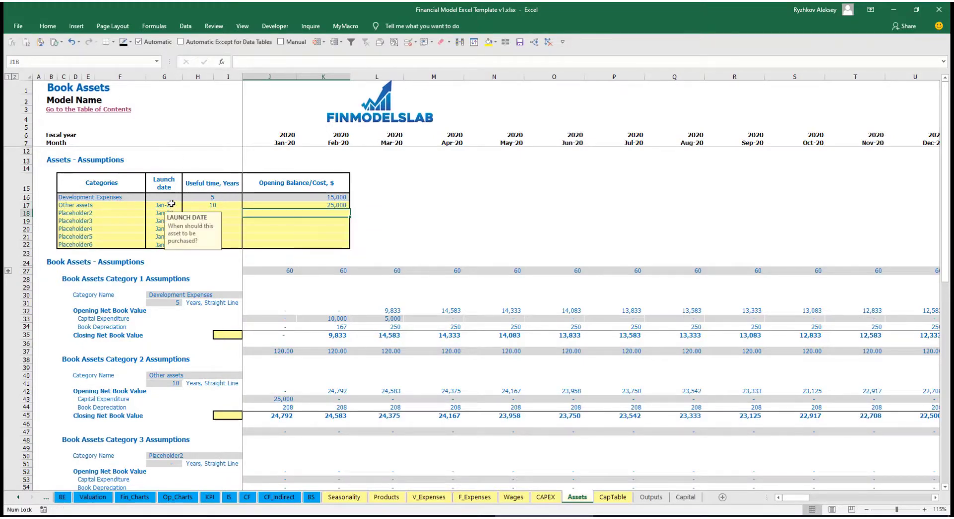
click(186, 205)
click(166, 237)
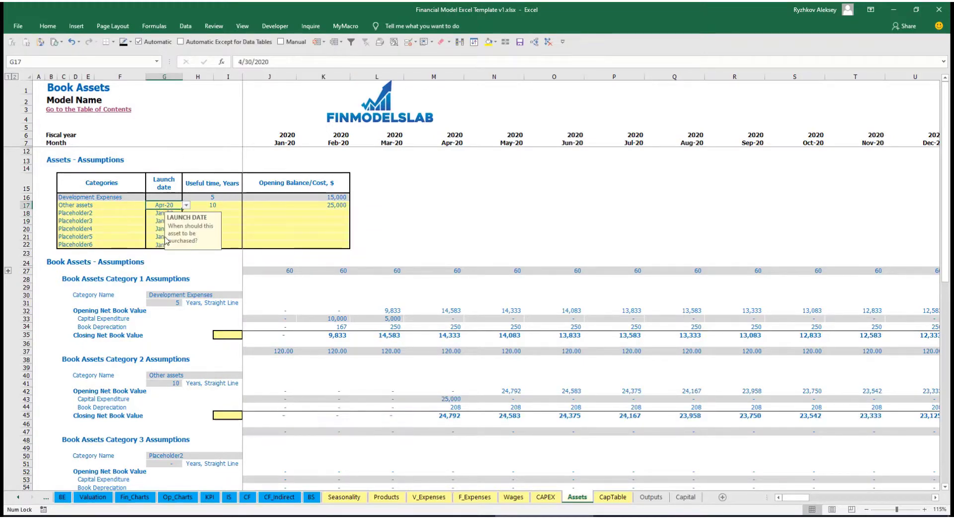
click(454, 400)
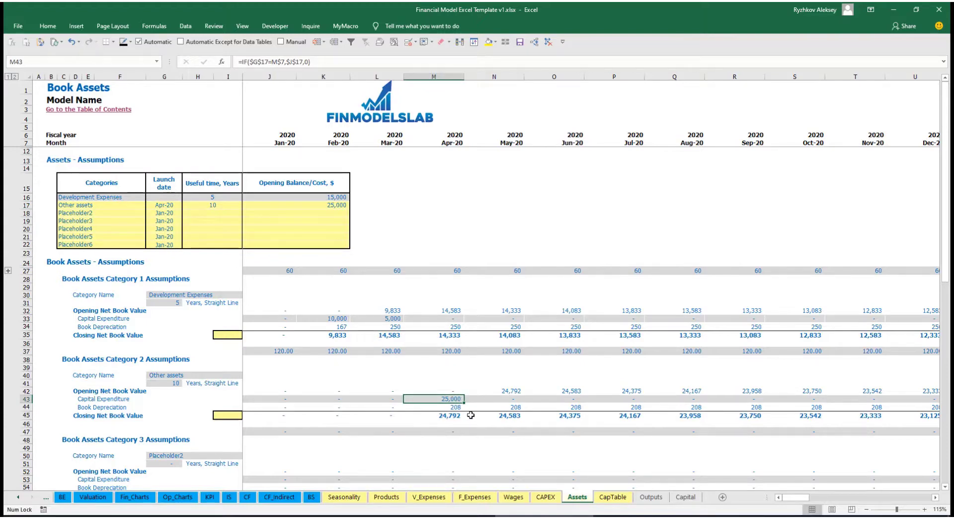
Step: Review the Other assets monthly book depreciation and closing net book value from Apr-20 onward
drag(455, 406, 616, 405)
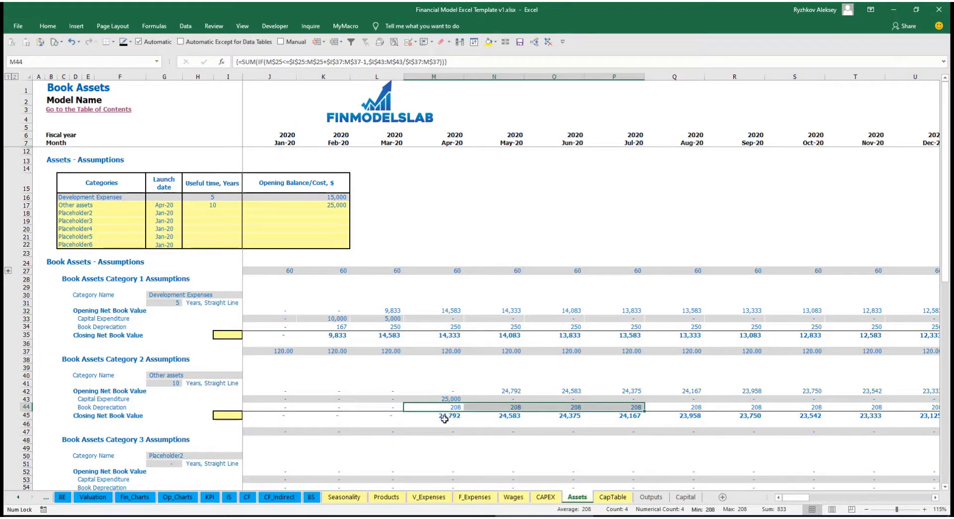
drag(456, 418, 654, 414)
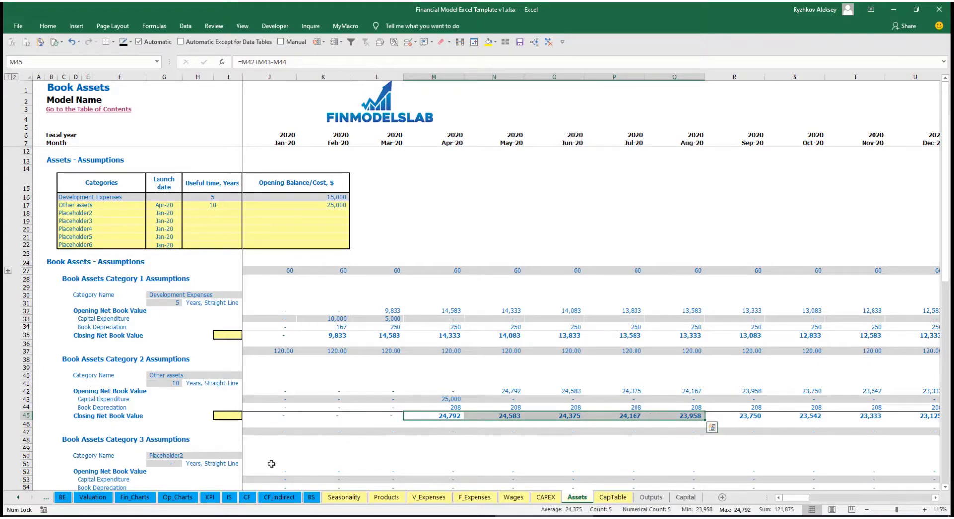
Step: Review the income statement and the fixed assets capital expenditure section of the cash flow statement
click(229, 497)
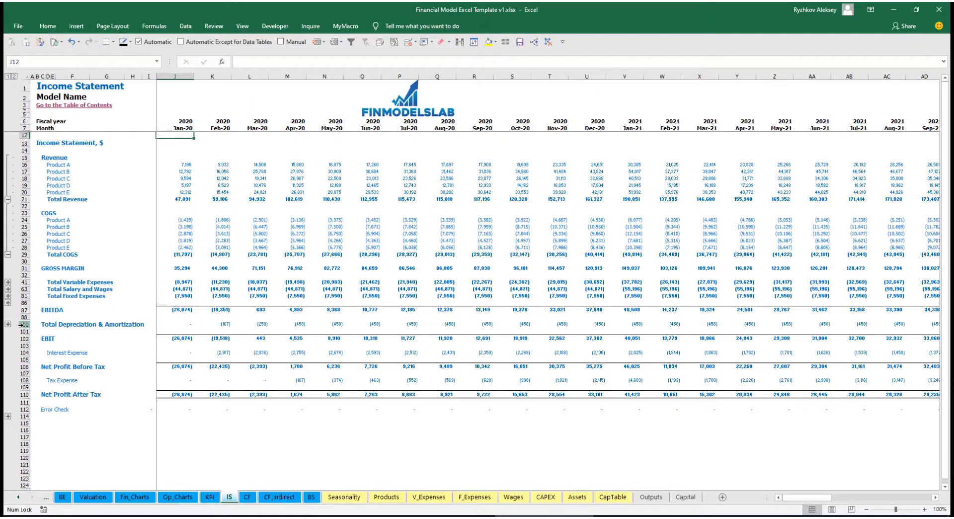
click(242, 496)
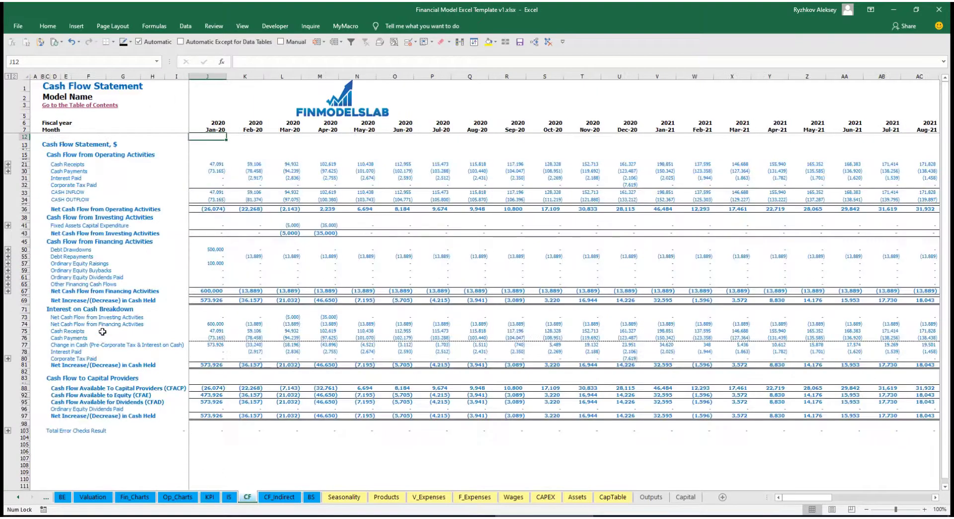
click(22, 228)
Step: Examine the Fixed Assets, CAPEX Prepayment and CAPEX Payable rows on the balance sheet
click(311, 496)
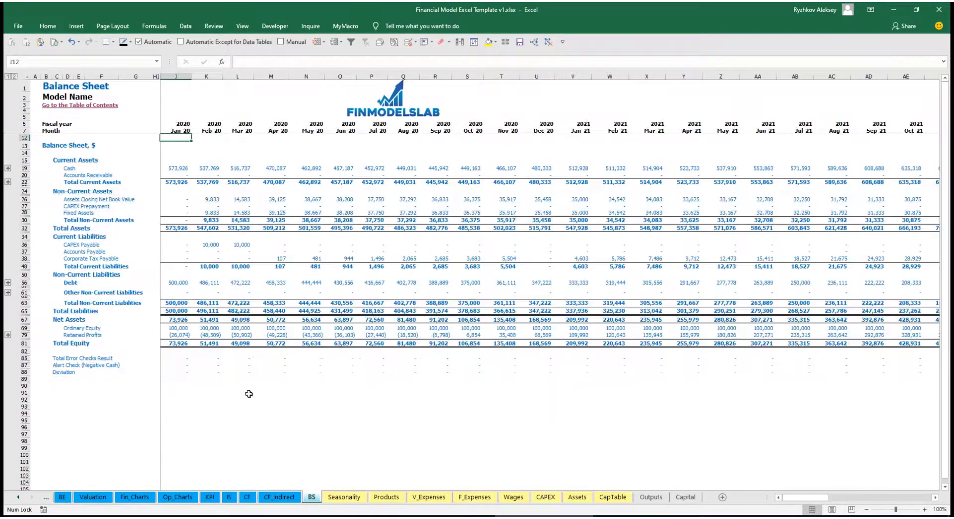
click(24, 213)
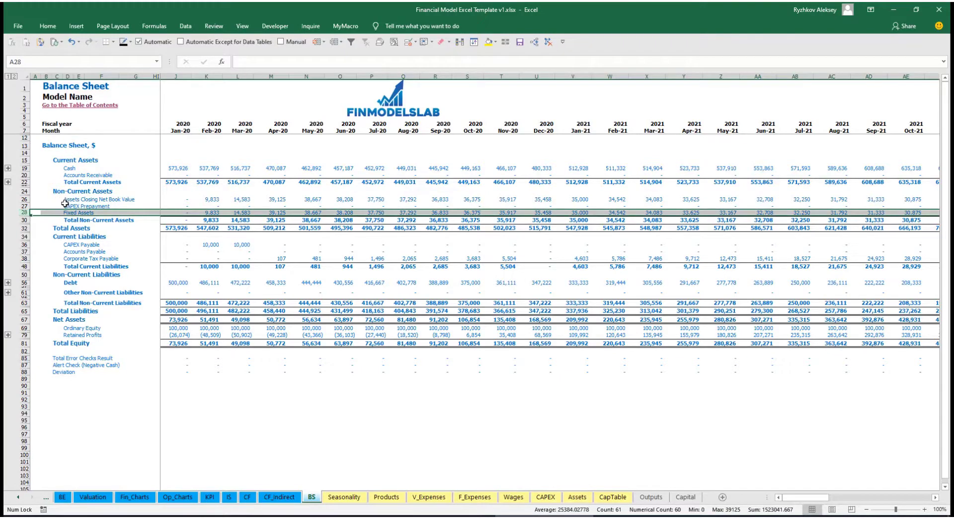
click(21, 206)
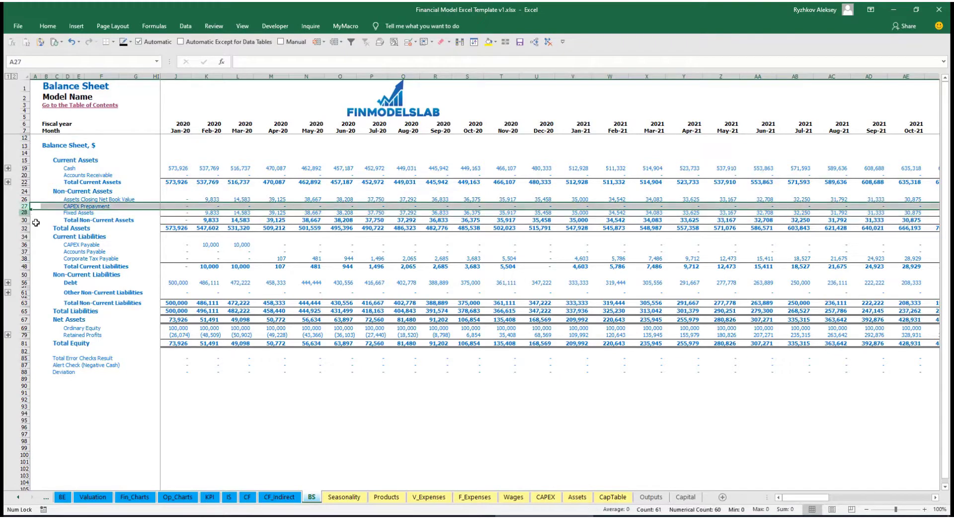
click(26, 244)
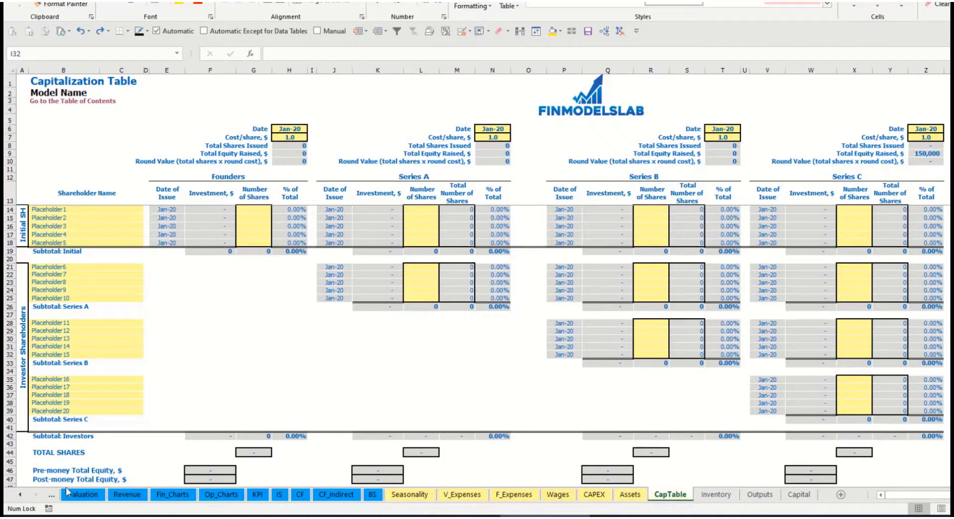
Step: Rename the first two initial shareholders in the capitalization table as "Founder 1" and "Founder 2"
click(52, 207)
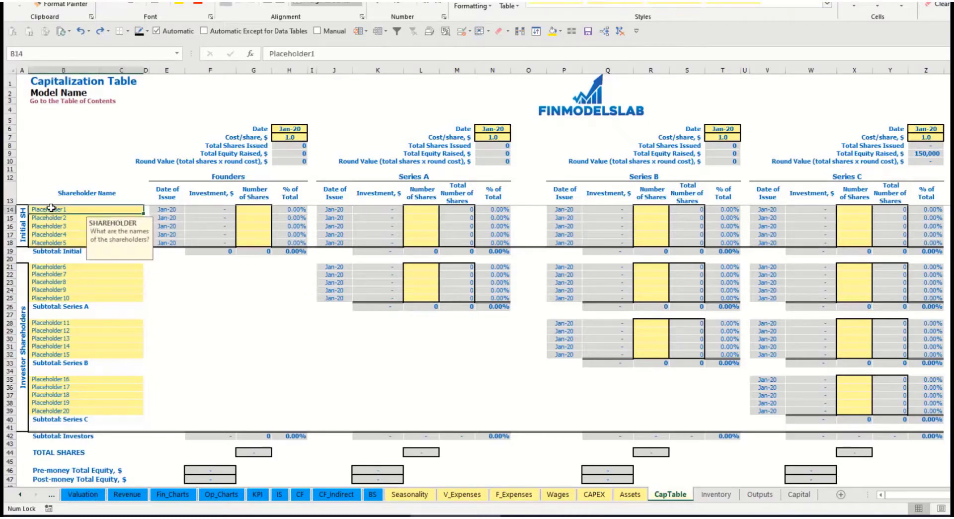
text(Founder 1)
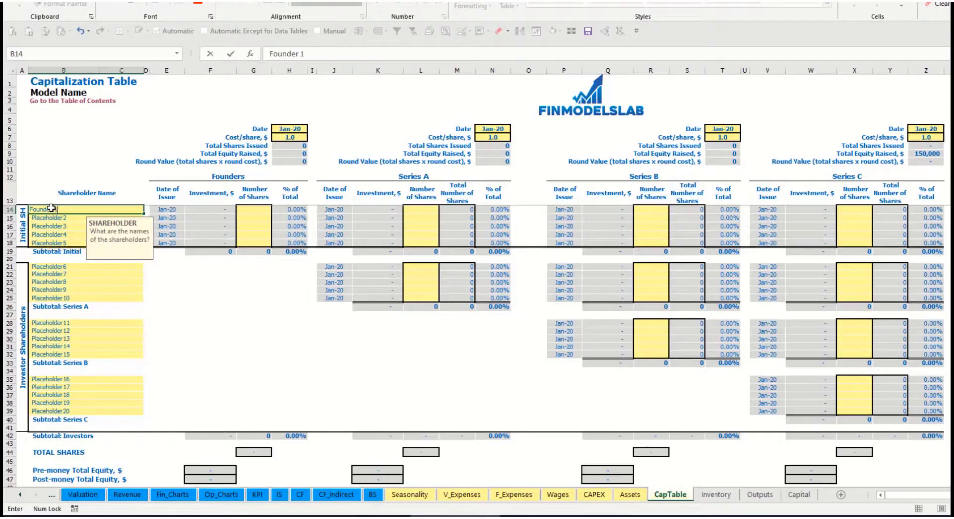
key(Return)
key(Up)
key(ctrl+c)
key(Down)
key(ctrl+v)
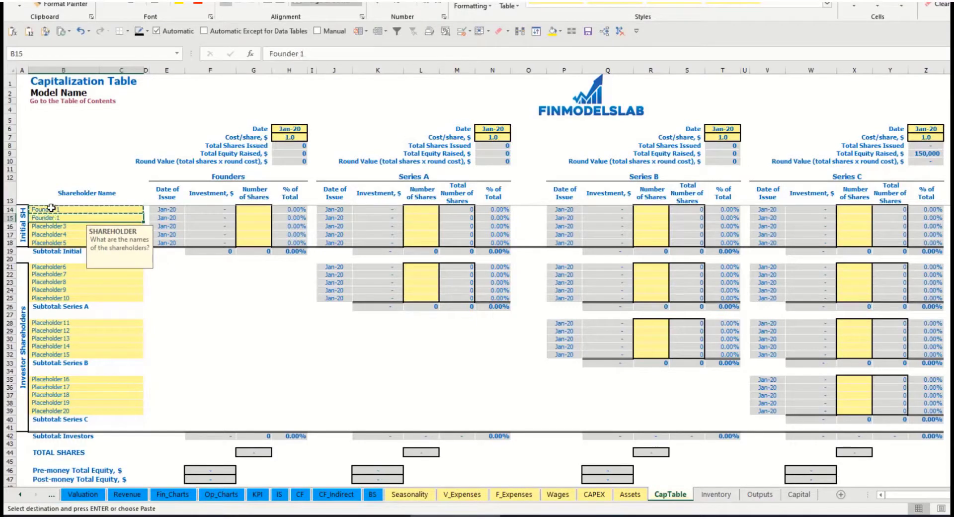
click(317, 53)
key(BackSpace)
text(2)
key(Return)
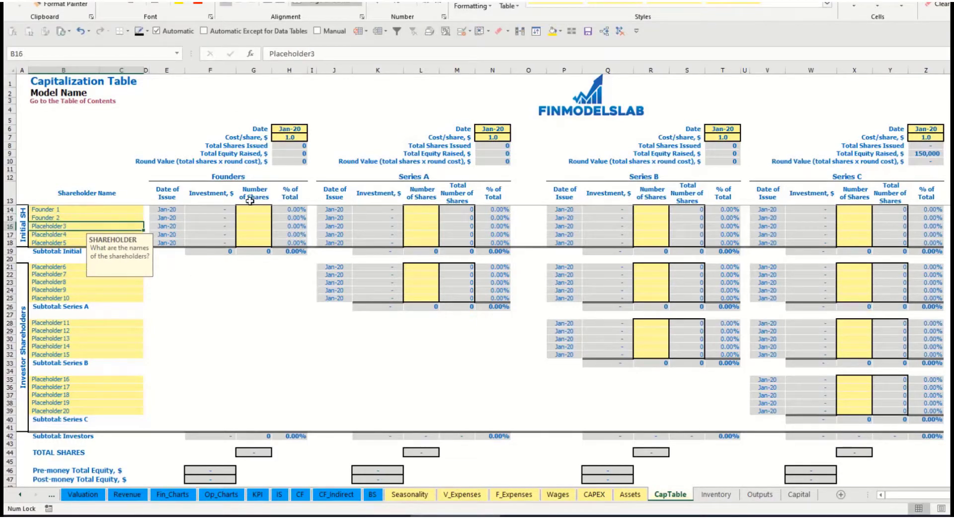
Step: Issue 10,000 shares to Founder 1 and 20,000 shares to Founder 2 in the Founders round
click(103, 209)
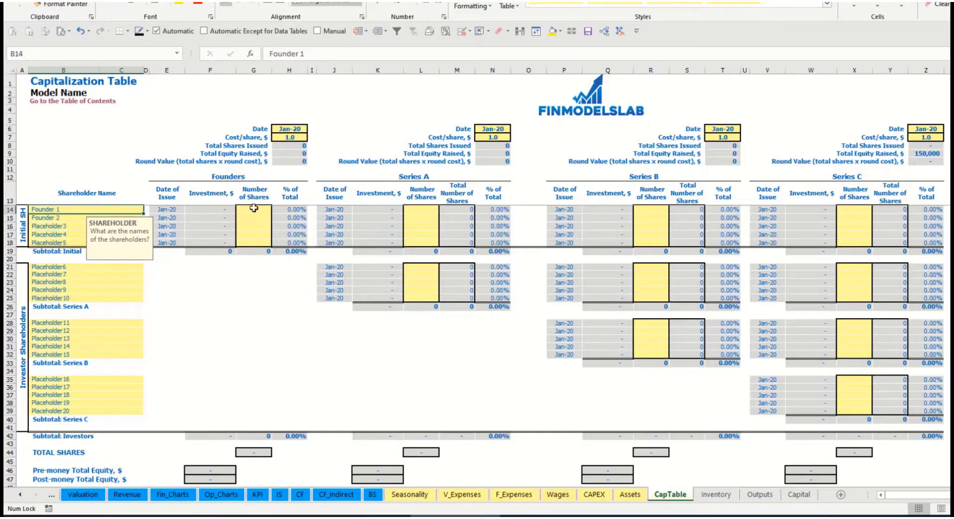
click(254, 208)
text(10,)
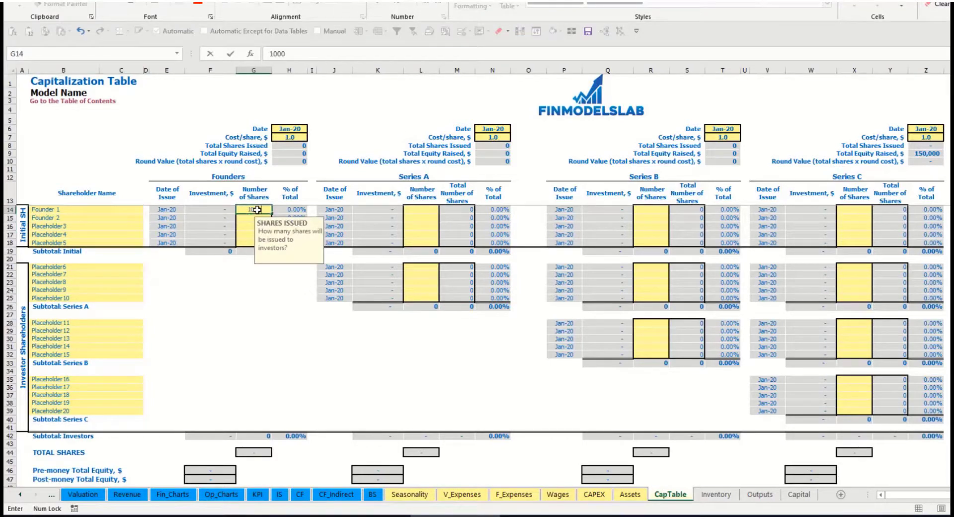
text(000)
key(Return)
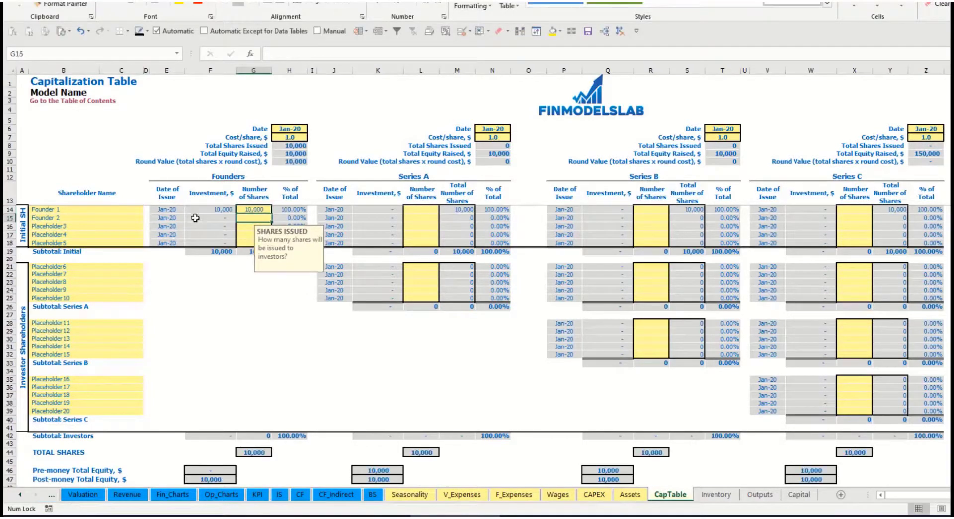
text(20,0)
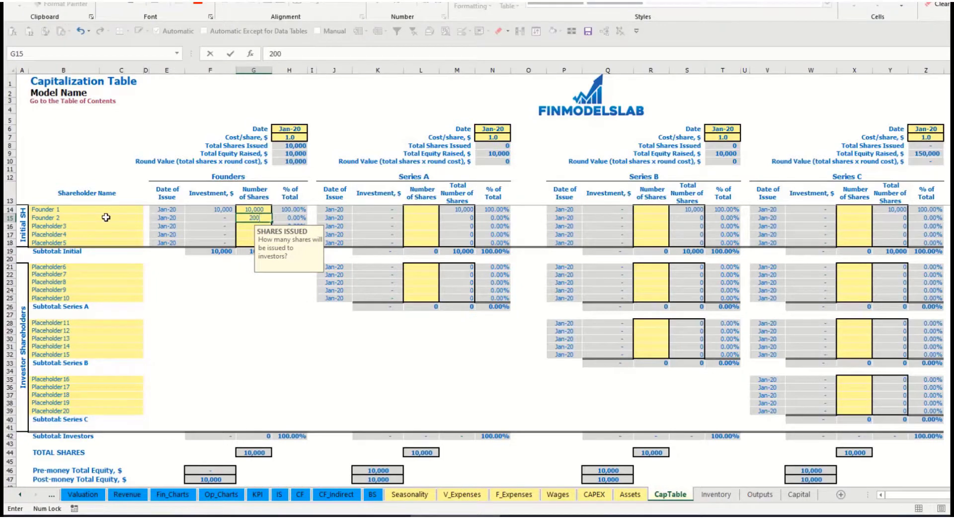
text(00)
key(Return)
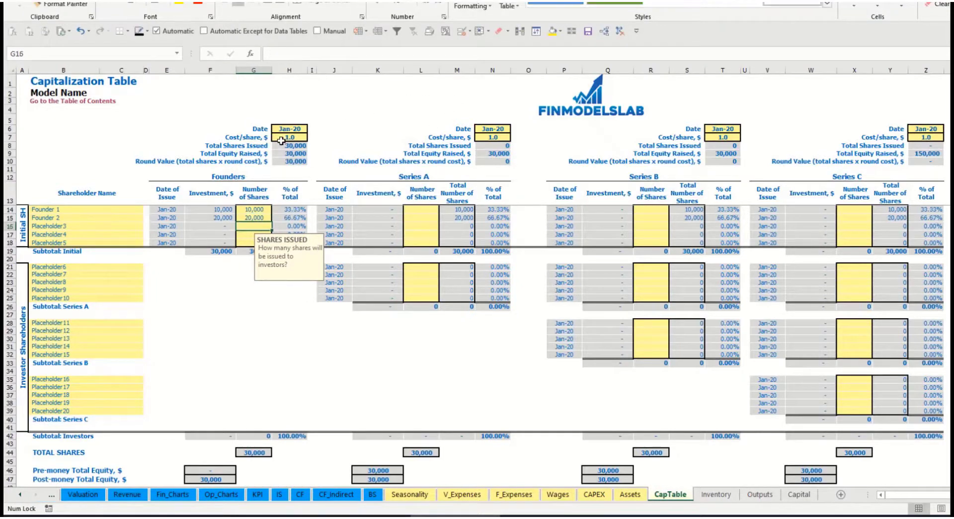
Step: Set the Founders round cost per share to 2 and its date to Feb-20
click(281, 130)
click(280, 139)
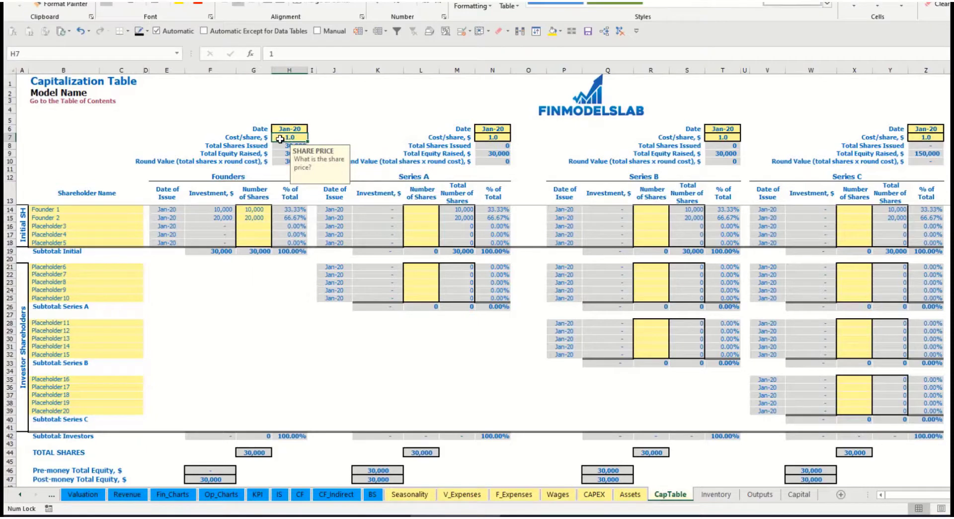
text(2)
key(Return)
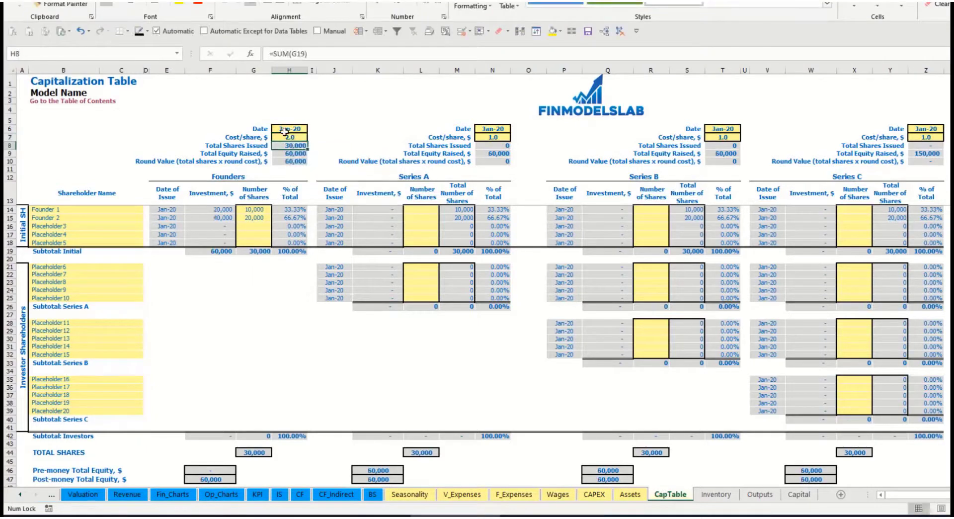
click(286, 130)
click(311, 129)
click(296, 144)
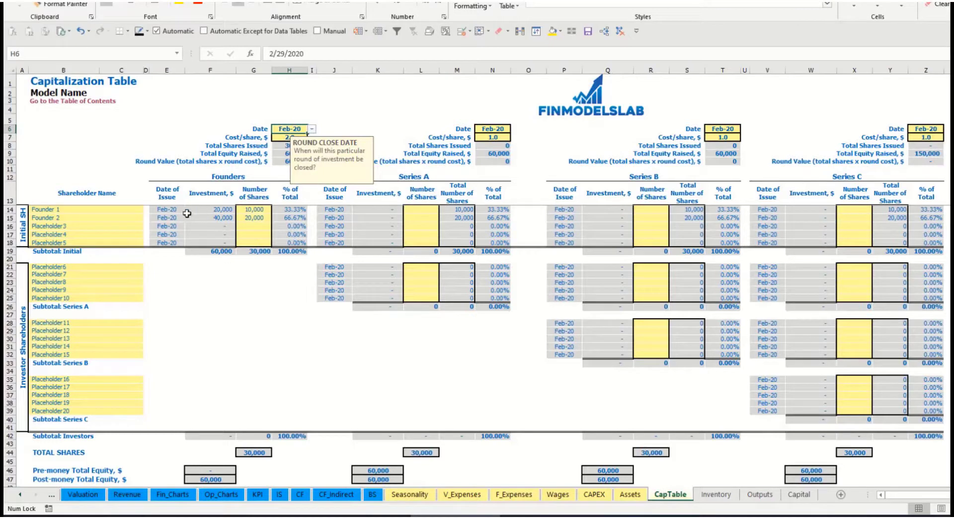
Step: Review the founders' investments and subtotal, the post-money total equity and Founder 1's ownership percentage
click(217, 211)
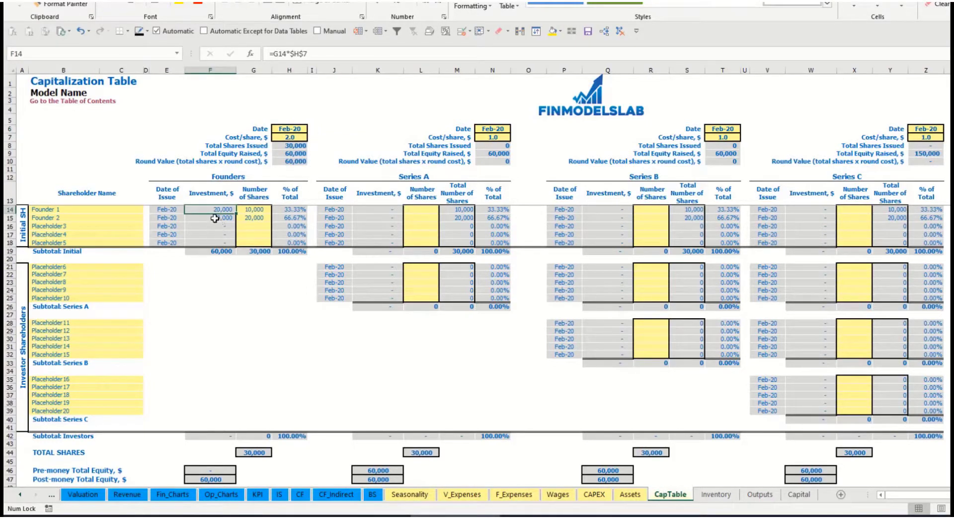
click(215, 219)
click(214, 251)
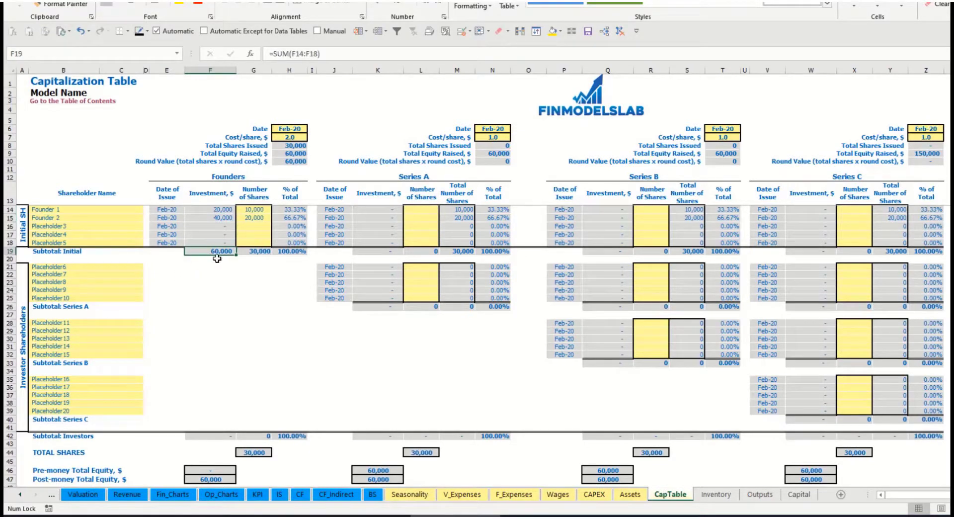
click(10, 480)
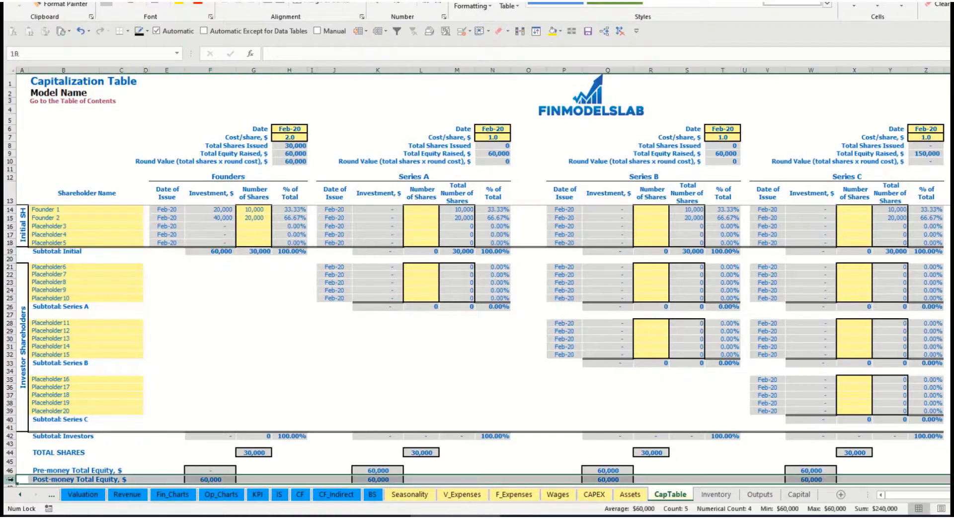
click(291, 210)
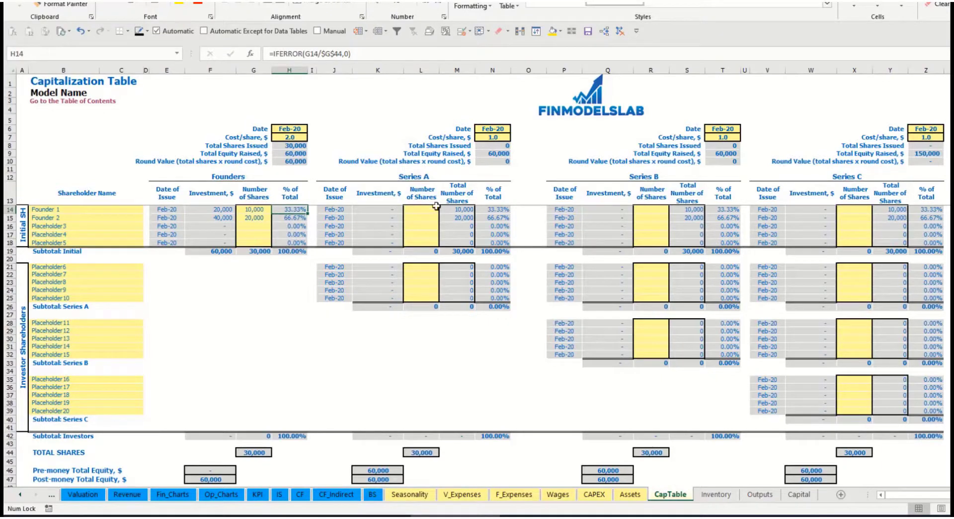
Step: Rename the first Series A shareholder, Placeholder6, as "Investor 1"
click(115, 269)
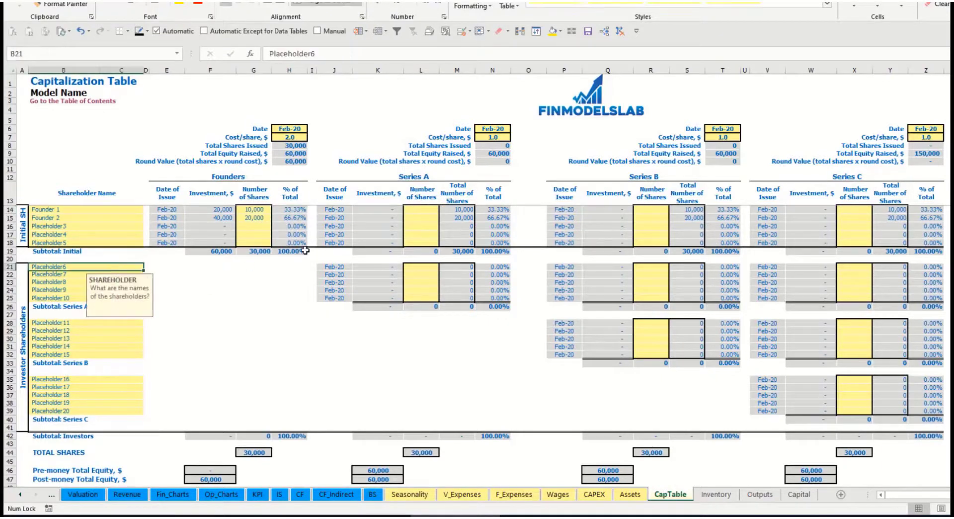
click(431, 177)
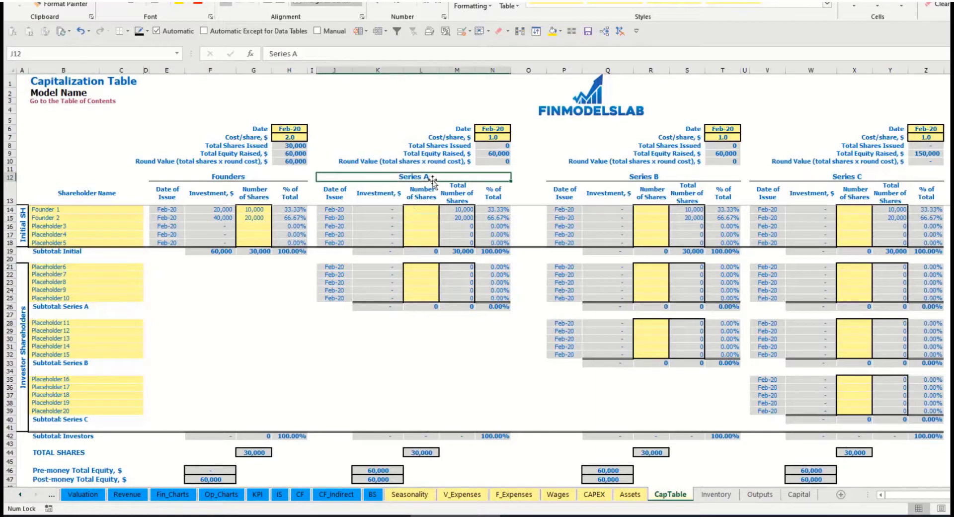
click(71, 269)
key(BackSpace)
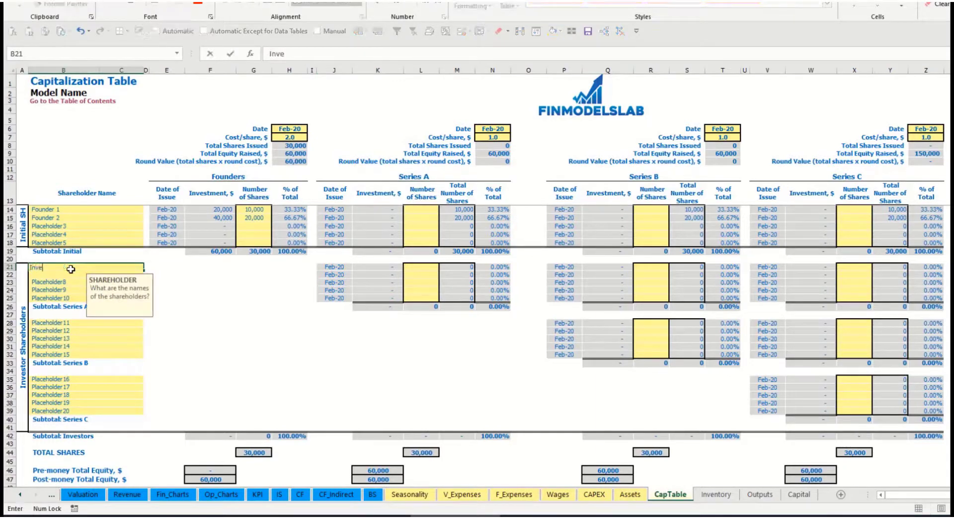
key(Return)
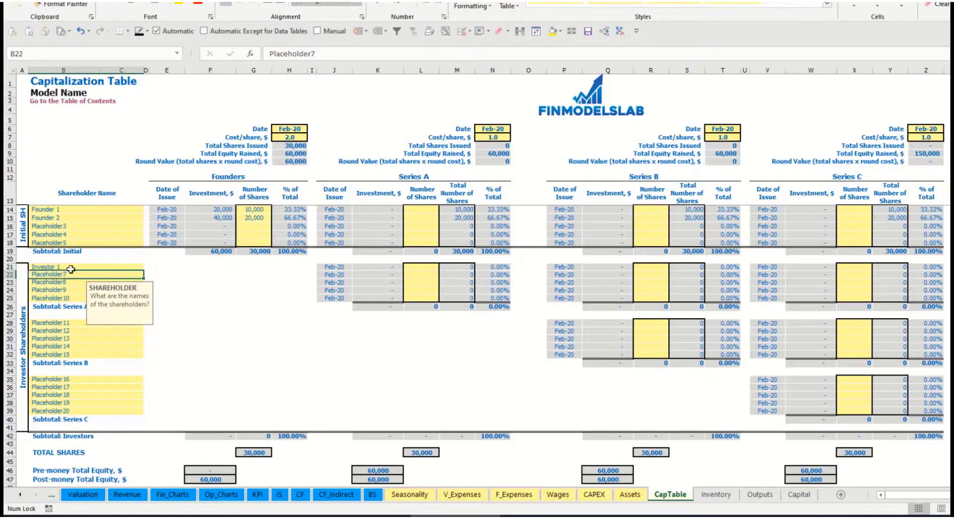
Step: Set the Series A round date to May-20 and its cost per share to 5
click(499, 127)
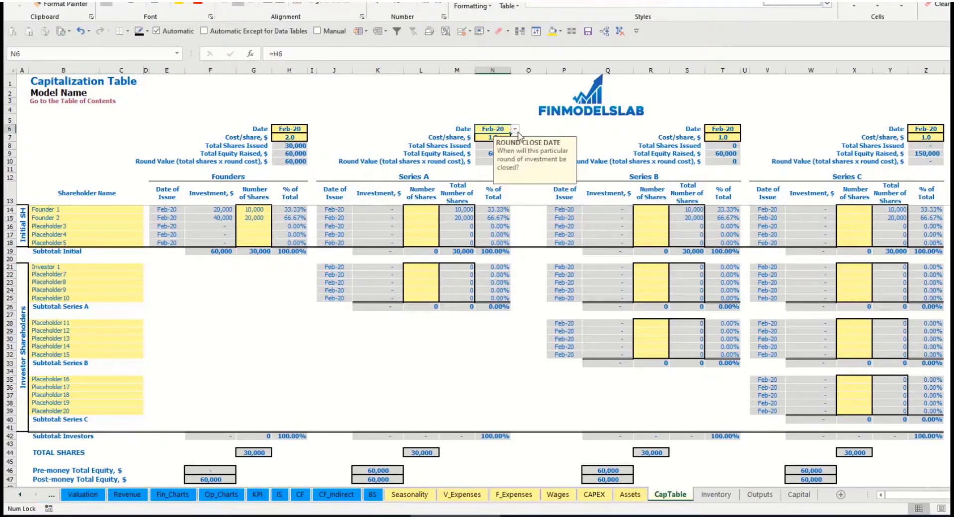
click(515, 128)
click(489, 167)
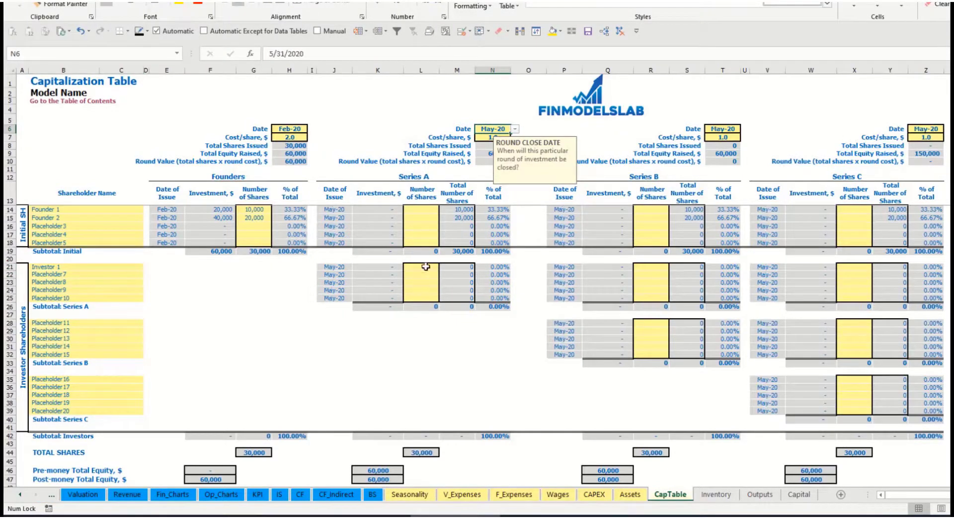
click(487, 138)
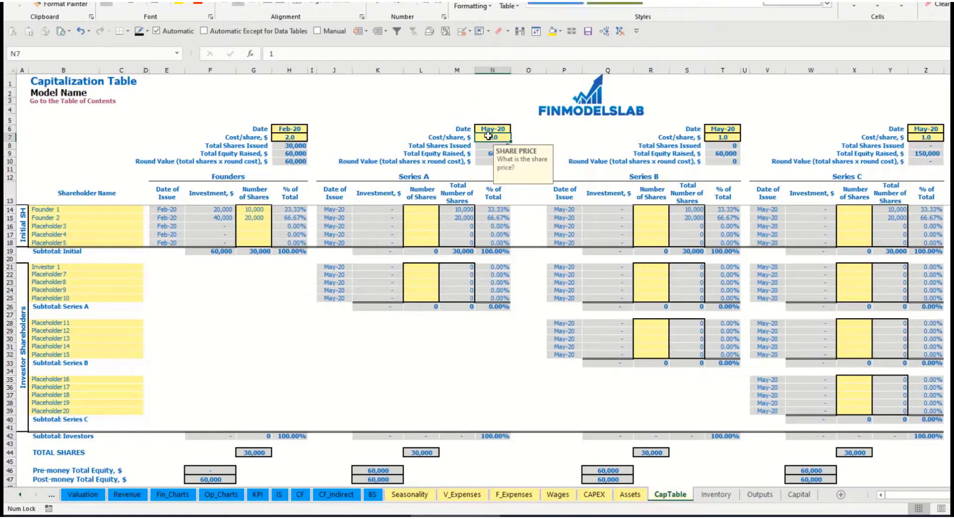
key(Return)
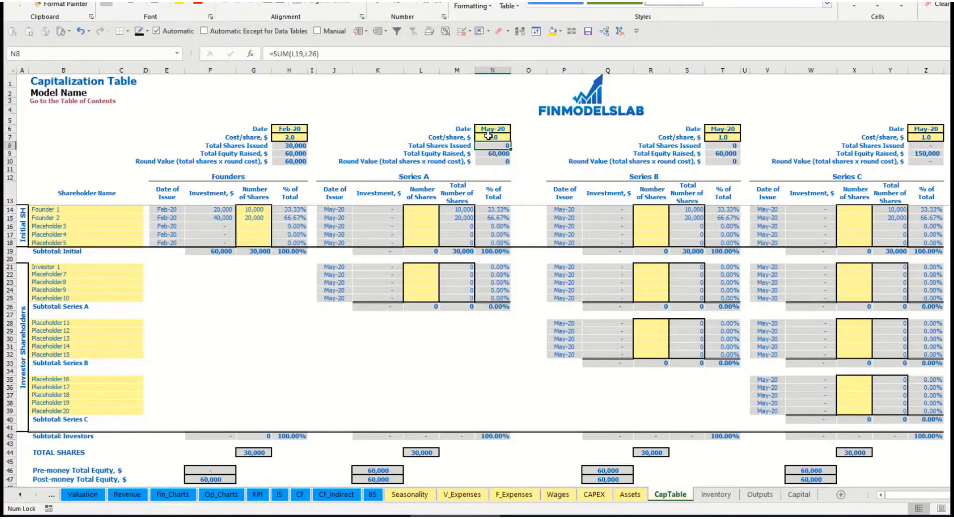
Step: Issue 1,000 Series A shares to Investor 1 and check the resulting investment amount
click(421, 266)
text(1000)
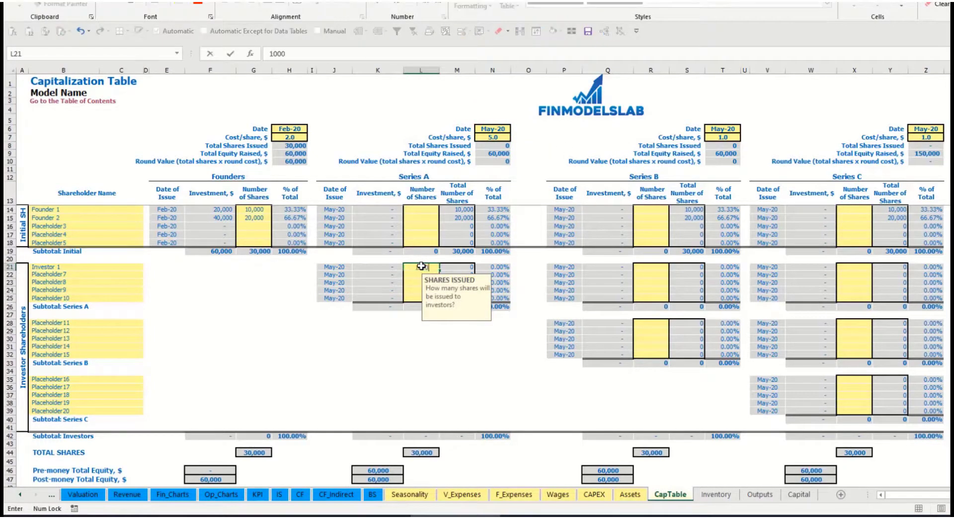
key(Return)
click(381, 343)
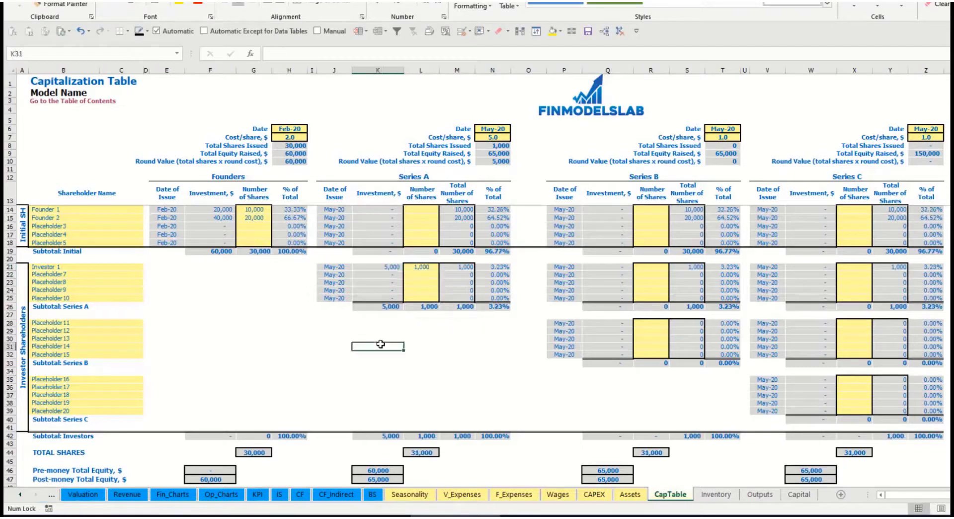
click(385, 268)
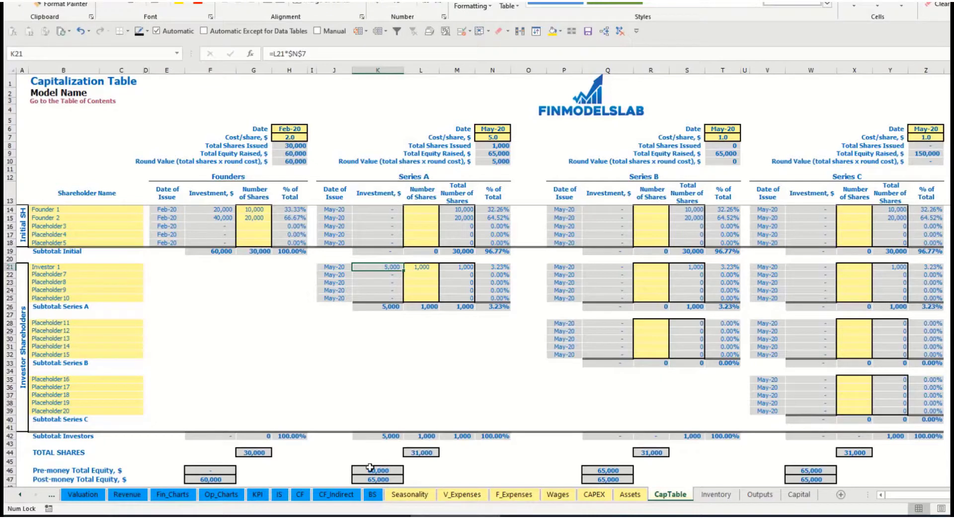
Step: Review Series A pre-money and post-money total equity and the ownership percentages of Investor 1 and both founders
click(370, 470)
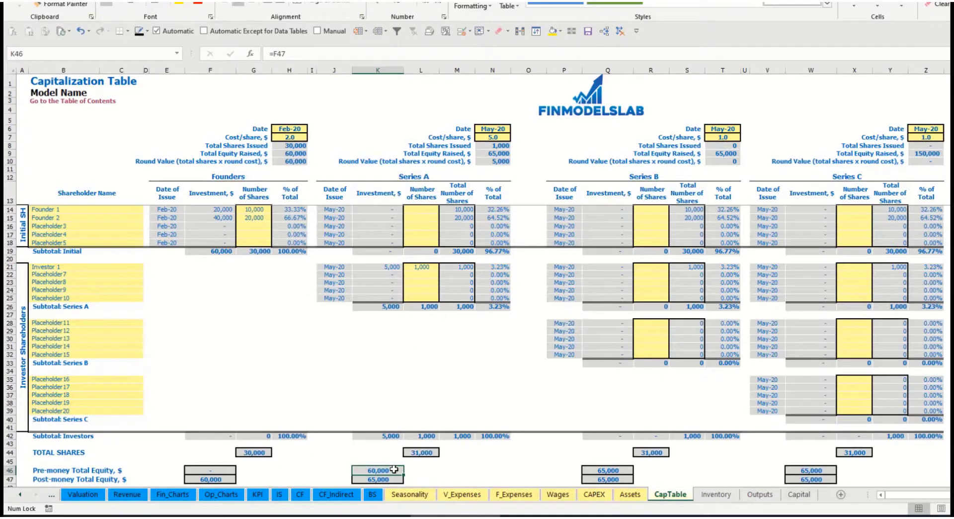
key(Down)
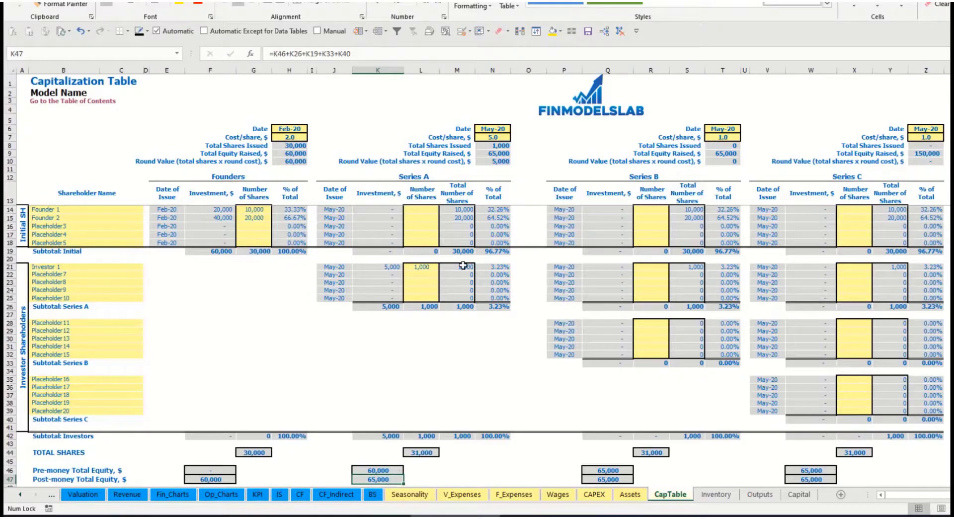
click(485, 267)
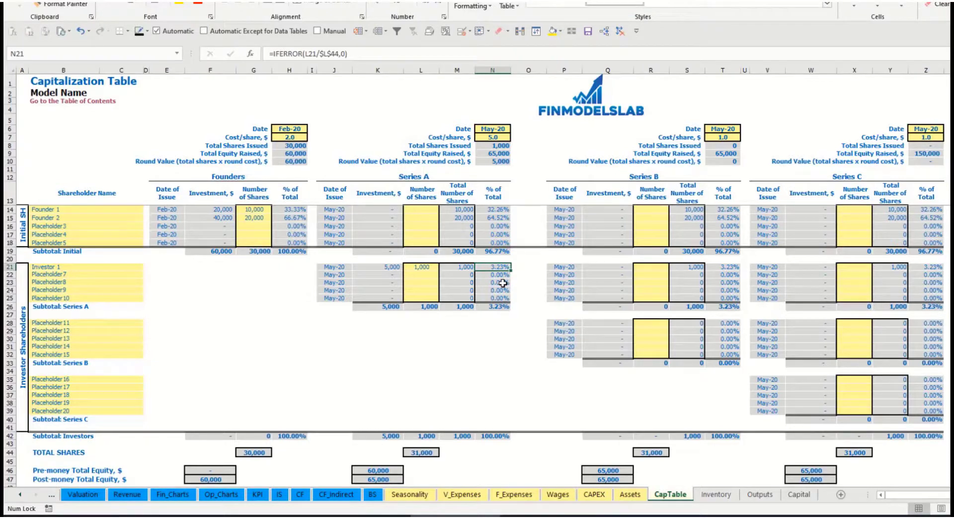
drag(108, 209, 107, 218)
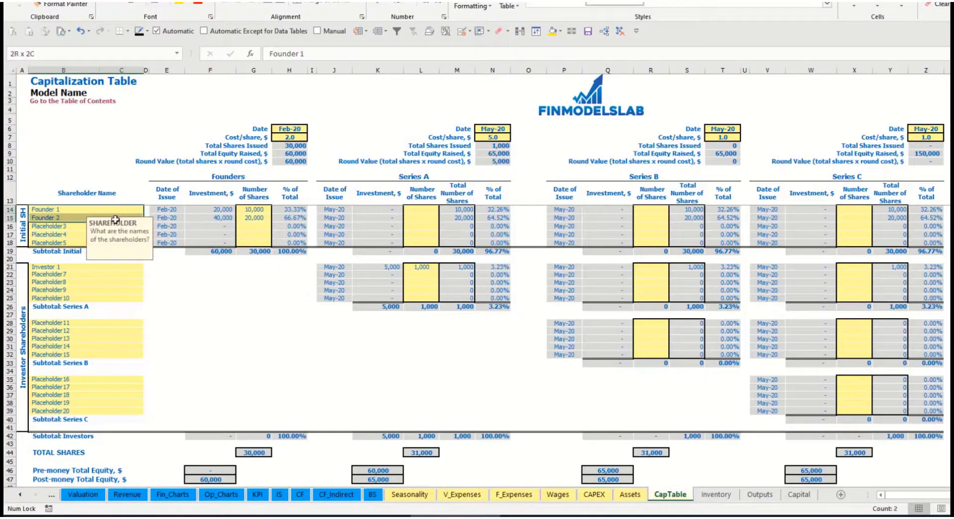
drag(498, 207, 497, 217)
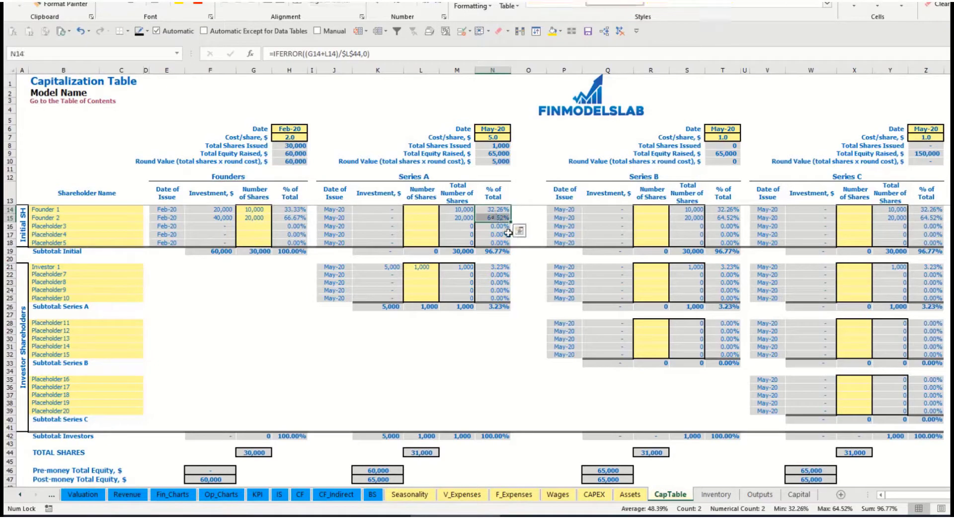
key(shift+Up)
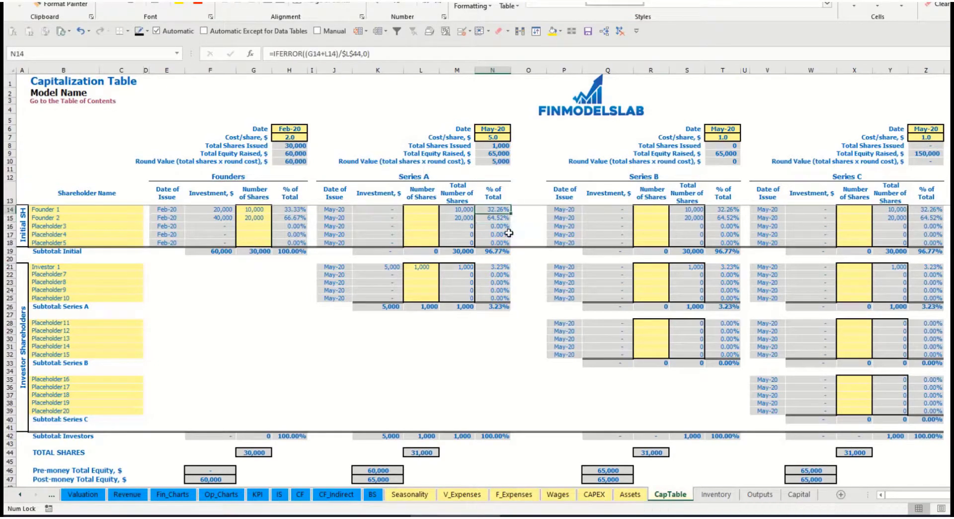
key(Down)
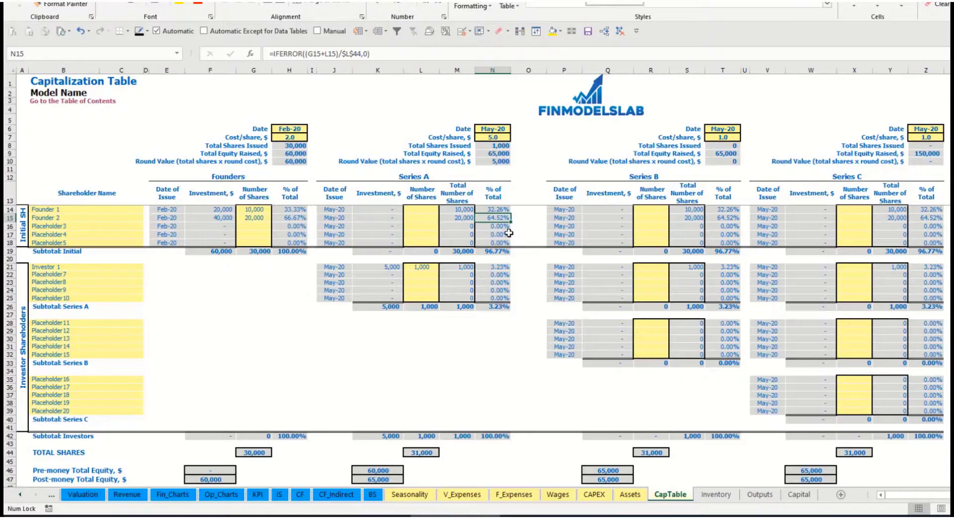
Step: Examine the Series B and Series C shareholder name inputs and the Series A number-of-shares inputs for investors
click(98, 331)
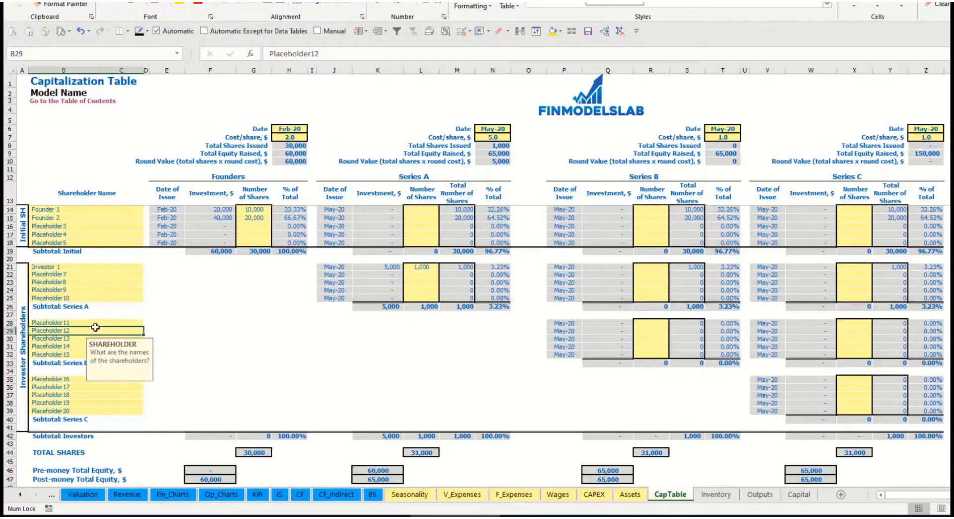
click(82, 381)
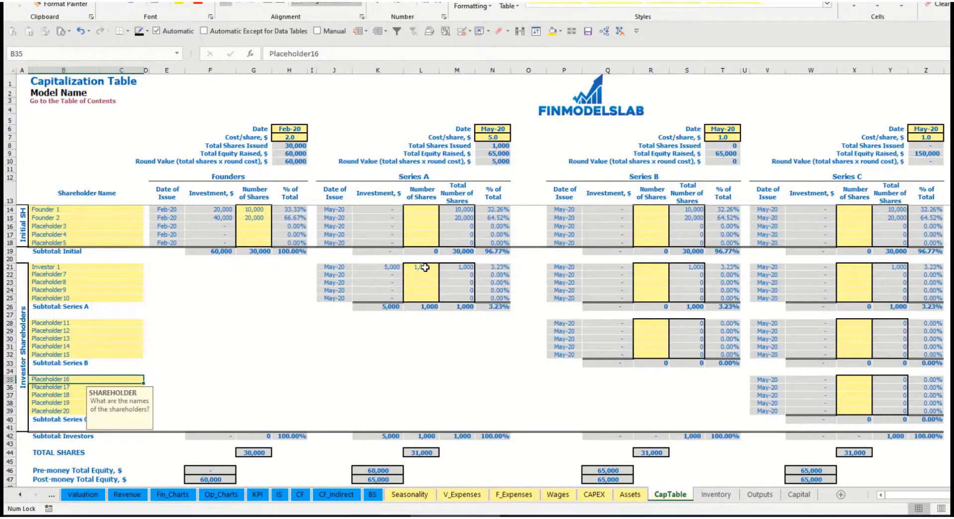
drag(423, 268, 421, 298)
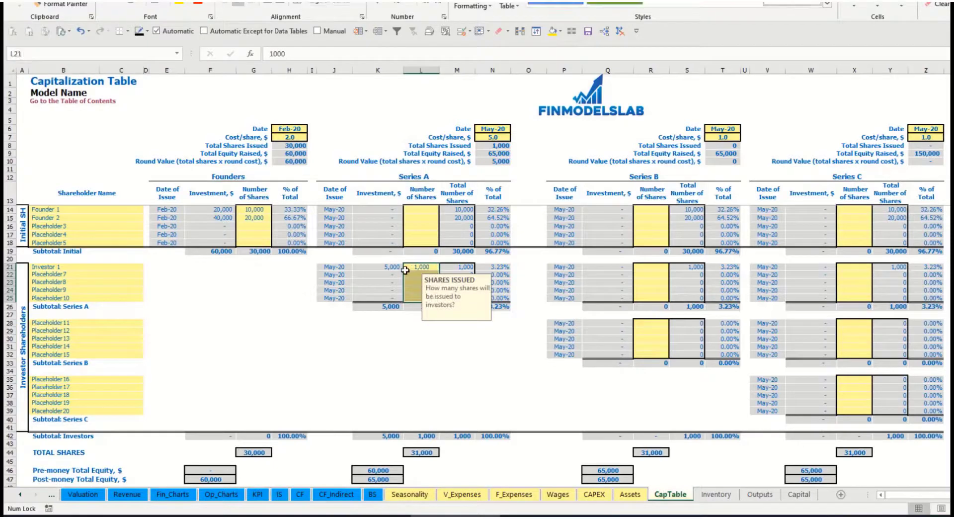
click(432, 339)
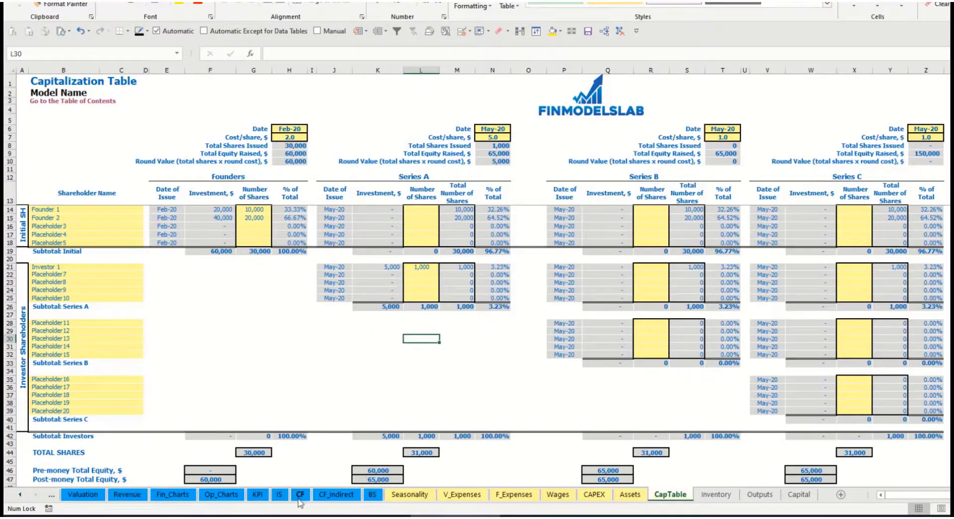
Step: Check the Feb-20 and May-20 ordinary equity raisings in the cash flow statement and the ordinary equity line in the balance sheet
click(299, 494)
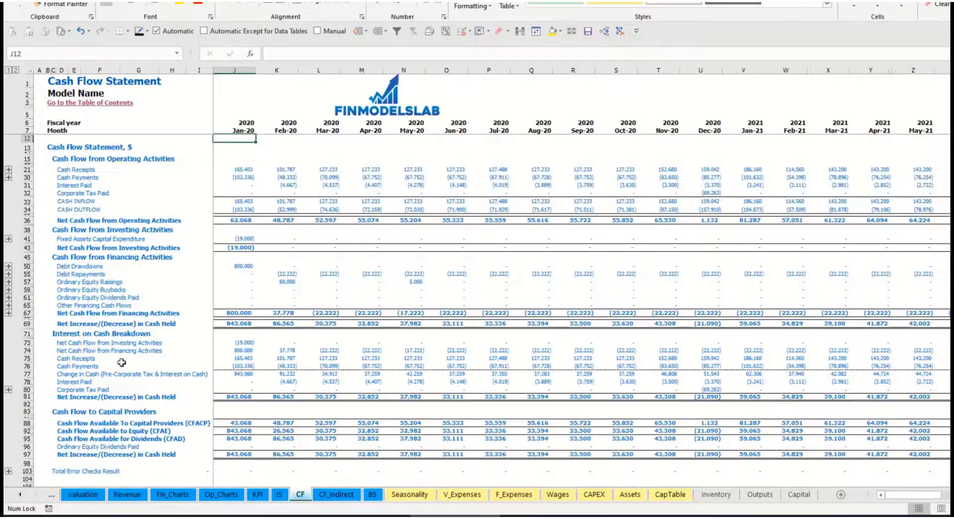
click(24, 281)
click(292, 284)
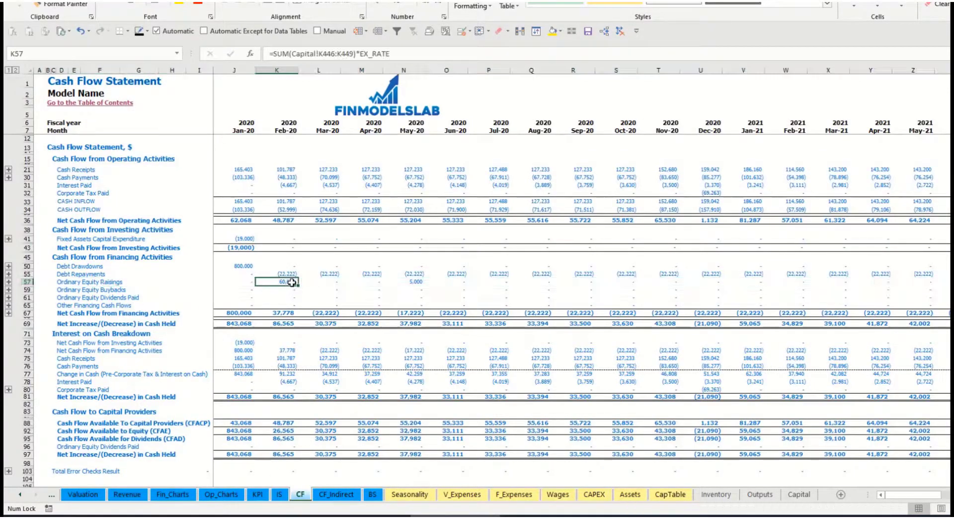
click(415, 282)
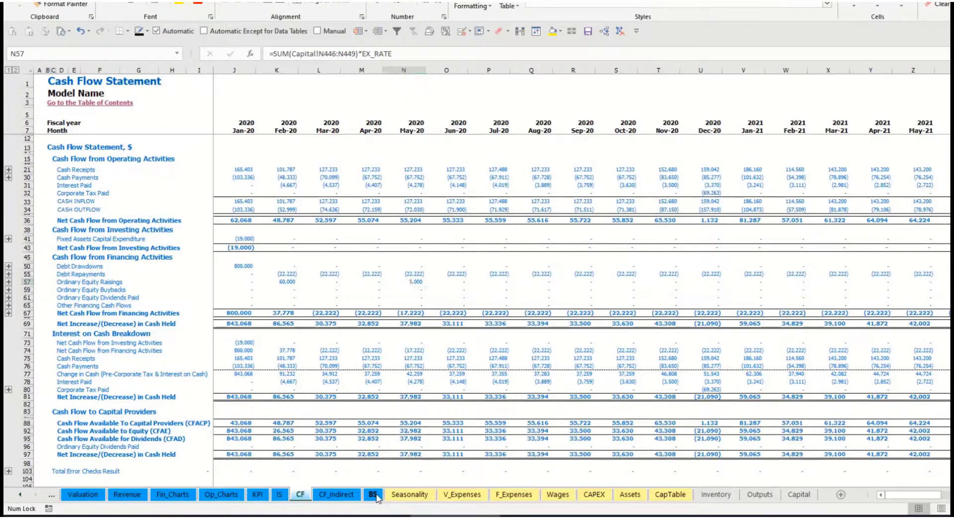
click(377, 495)
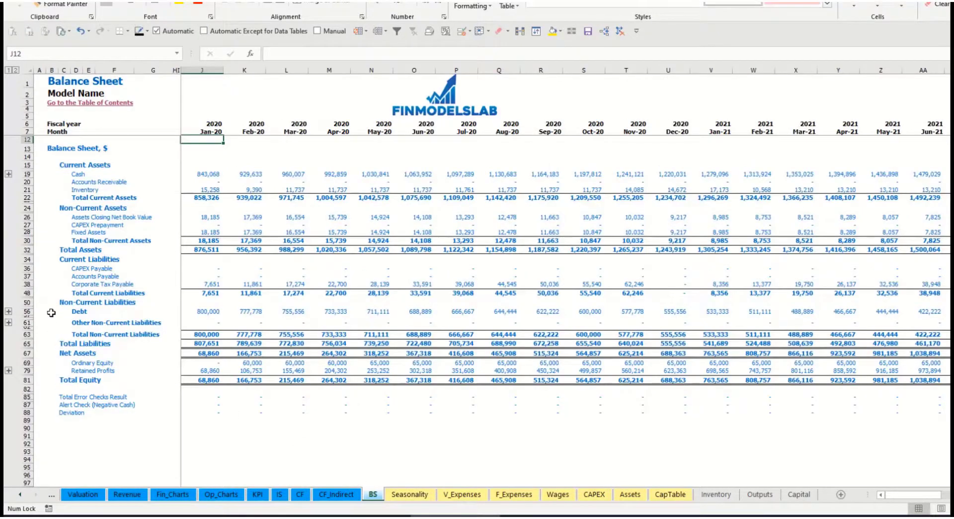
click(27, 362)
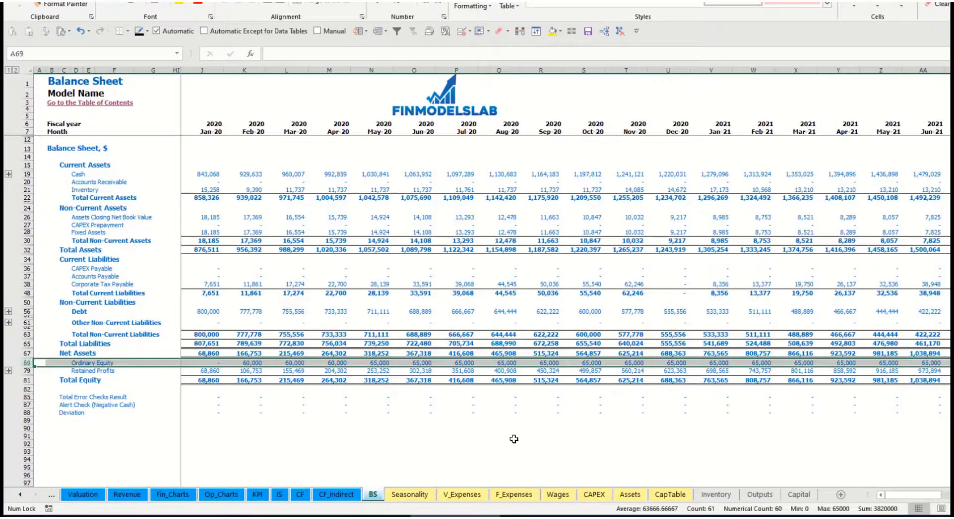